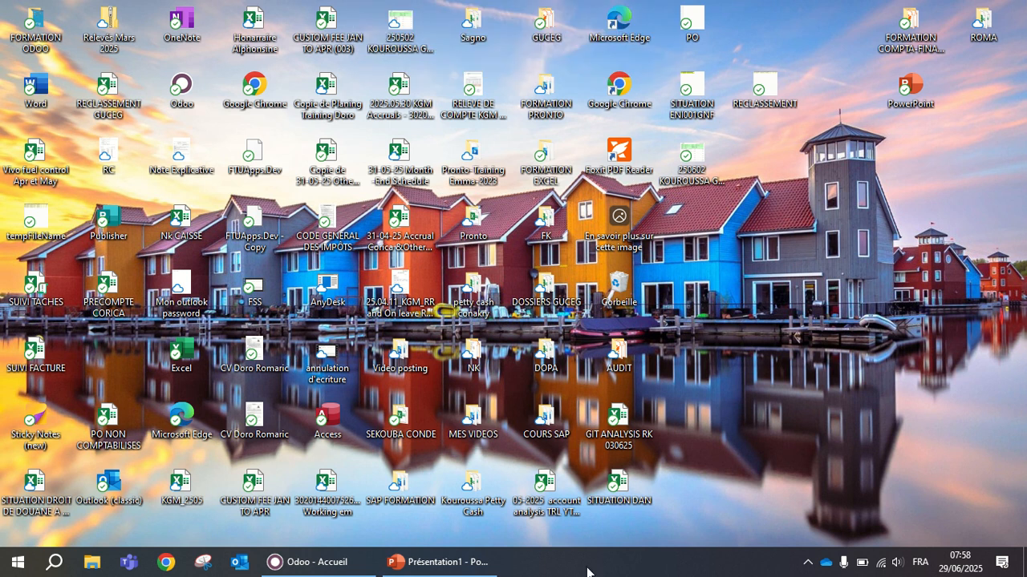
# Switch to Odoo and open the Apps catalogue from the home screen.
pyautogui.click(310, 563)
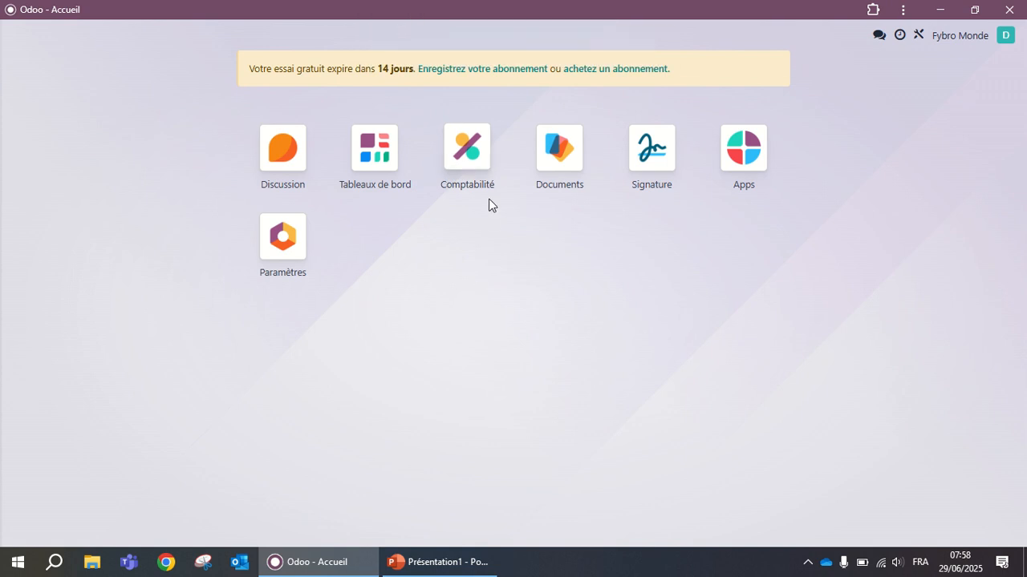
pyautogui.click(390, 30)
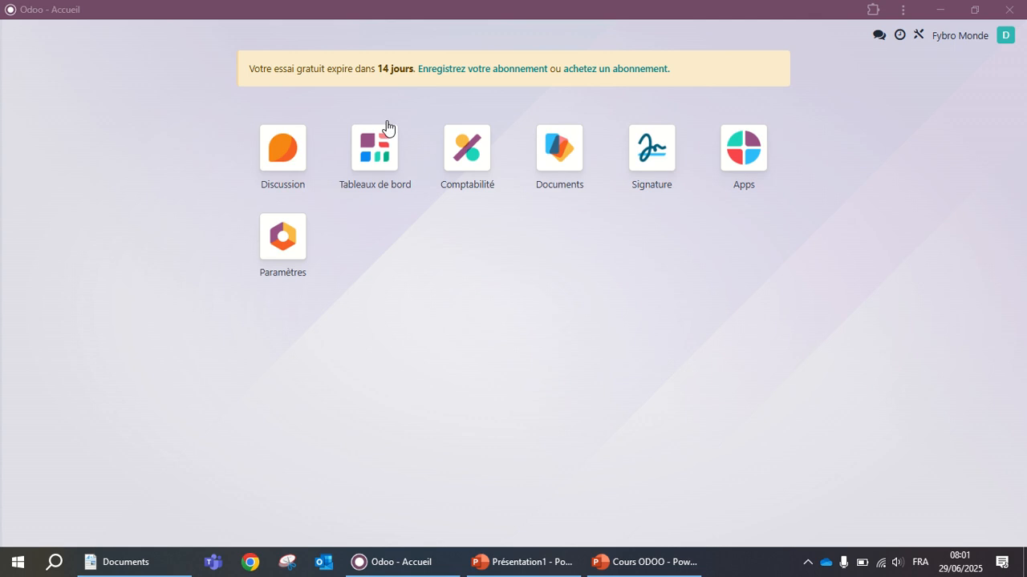
pyautogui.click(746, 170)
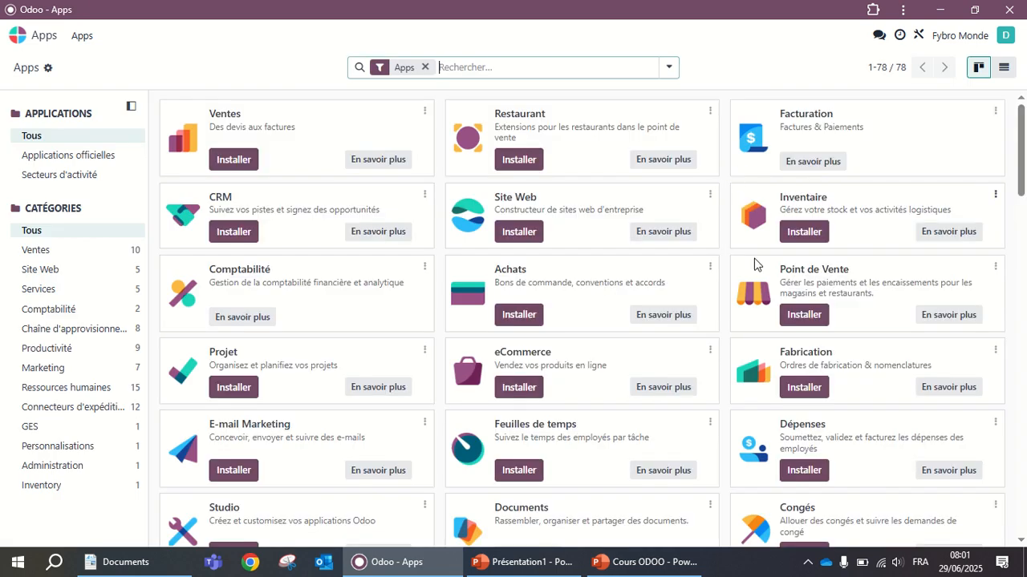
# Browse the Apps catalogue from beginning to end to examine which modules are available and which can be installed.
pyautogui.scroll(-5, 572, 265)
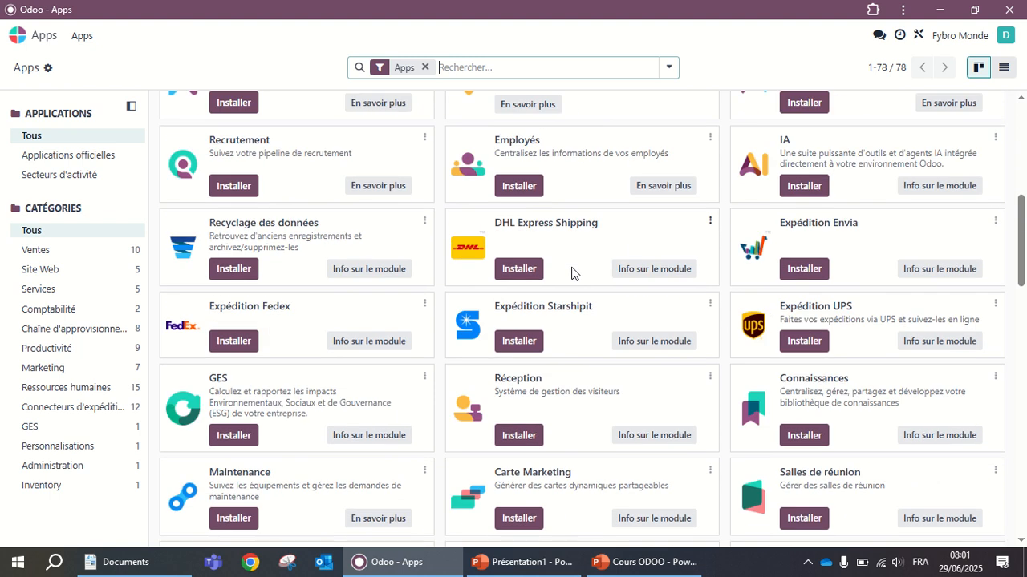
pyautogui.scroll(5, 574, 271)
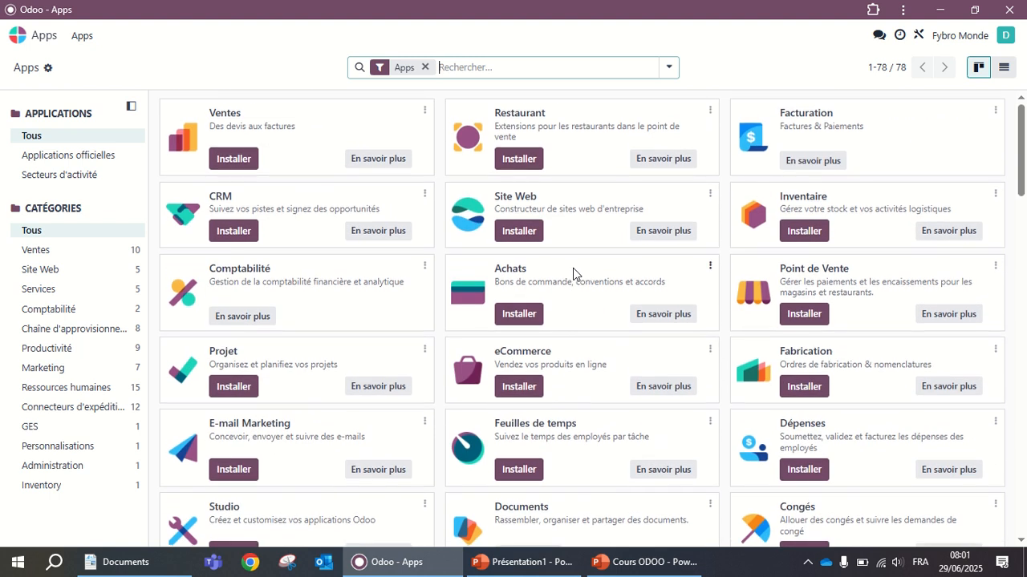
pyautogui.scroll(-15, 573, 273)
pyautogui.scroll(-3, 573, 274)
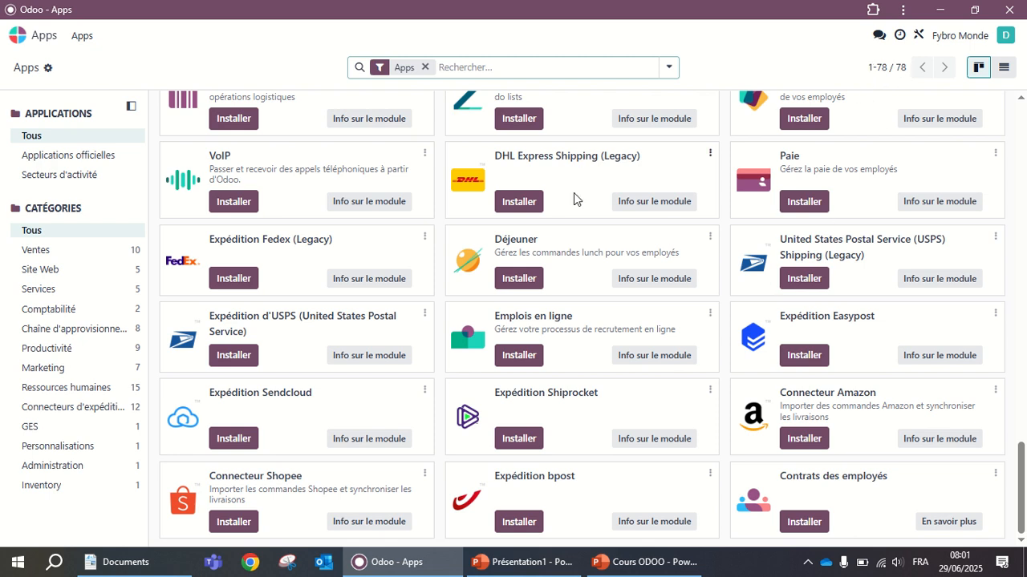
pyautogui.scroll(3, 582, 195)
pyautogui.scroll(-3, 582, 195)
pyautogui.scroll(4, 566, 264)
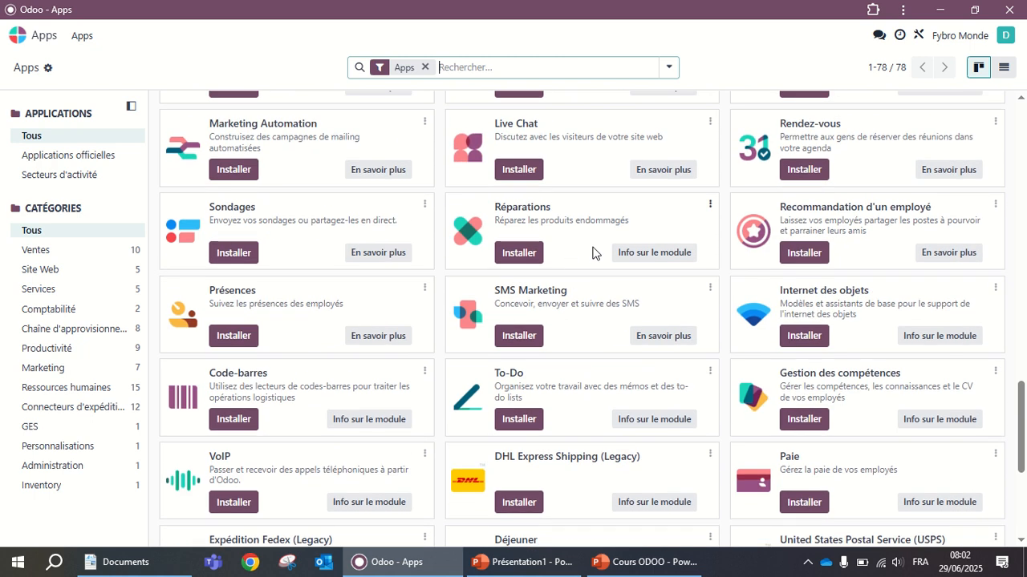
pyautogui.scroll(1, 684, 311)
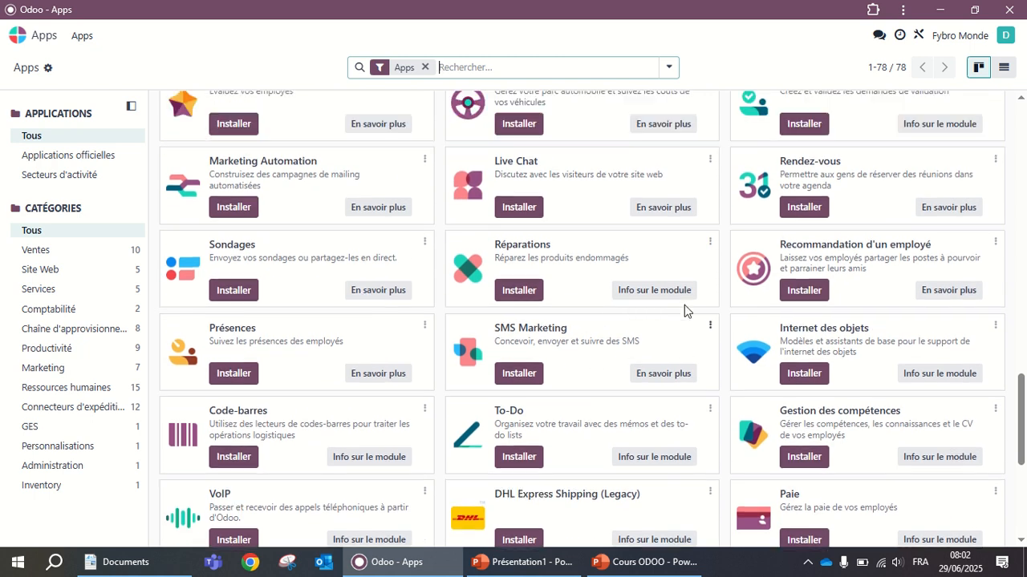
pyautogui.scroll(5, 684, 307)
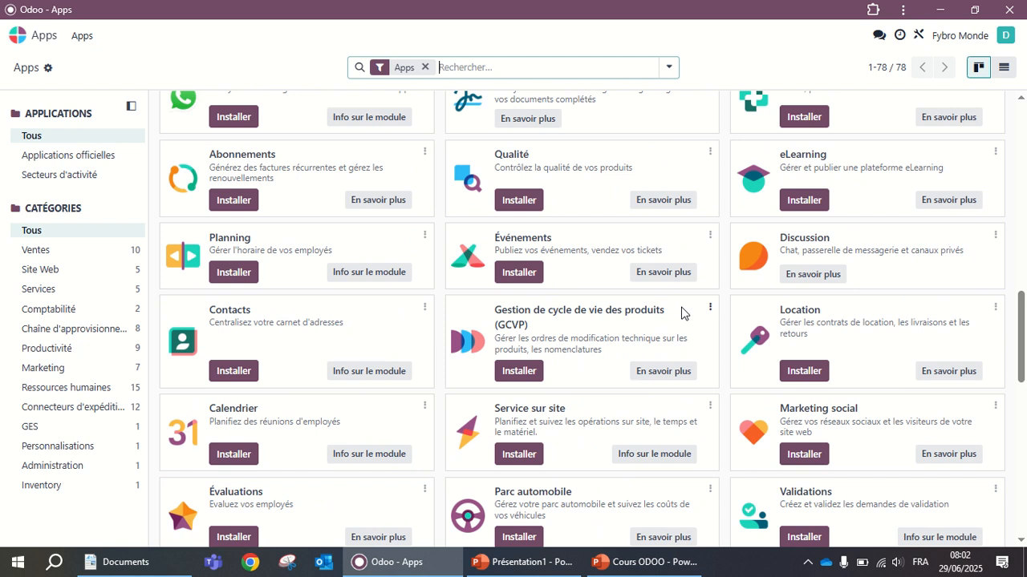
pyautogui.scroll(3, 681, 311)
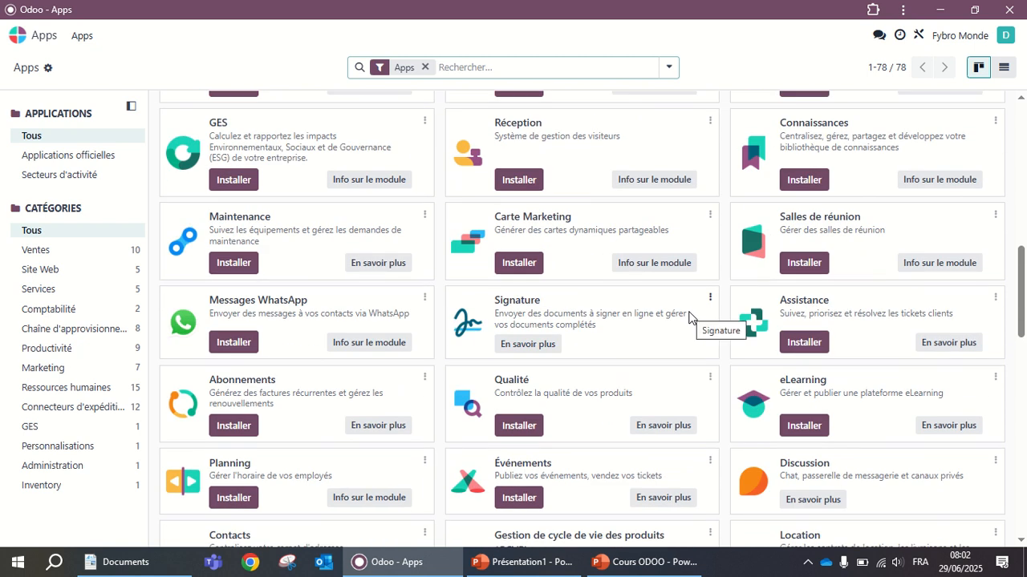
pyautogui.scroll(5, 681, 315)
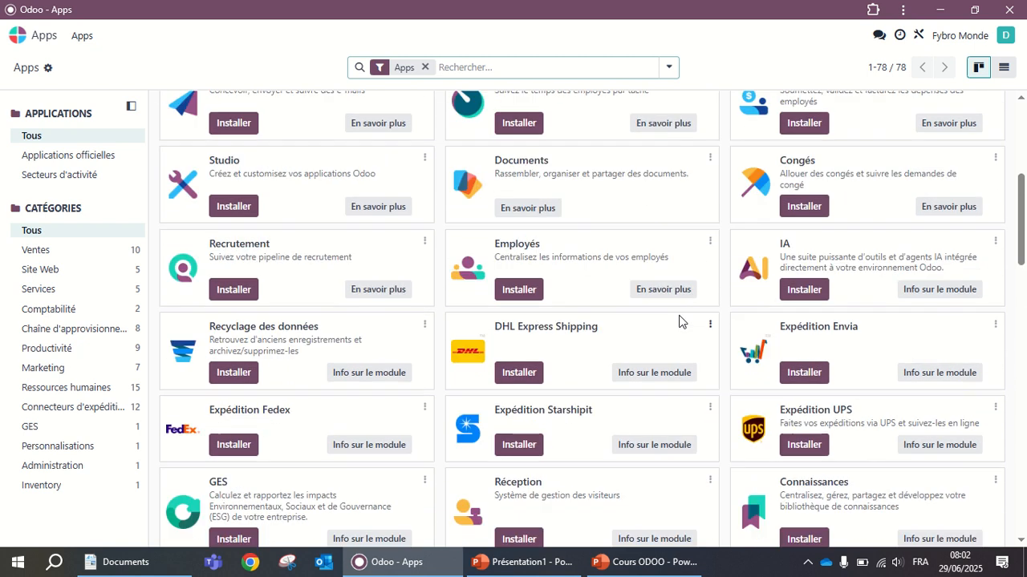
pyautogui.scroll(4, 679, 320)
pyautogui.scroll(-3, 678, 320)
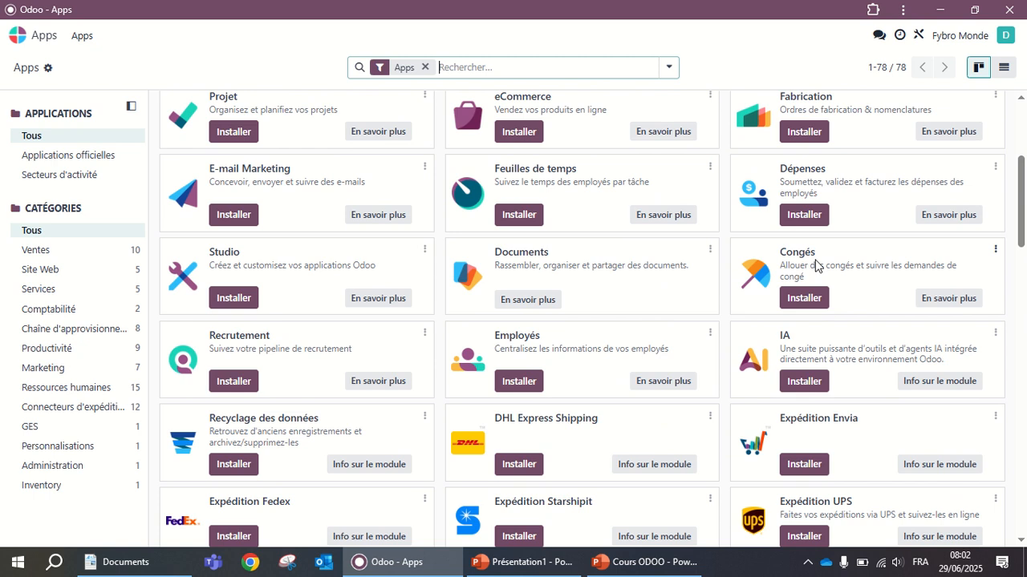
pyautogui.scroll(1, 580, 314)
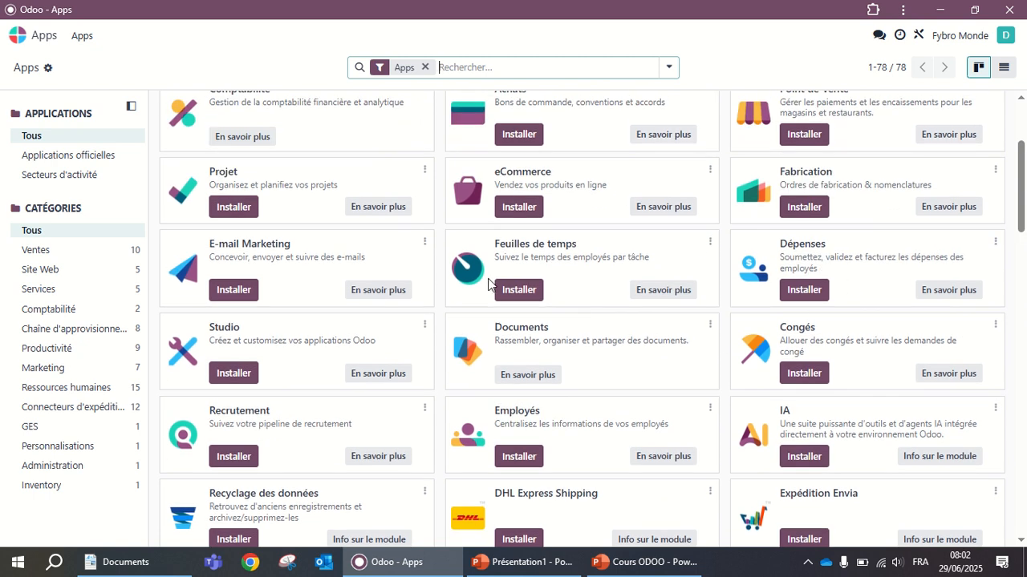
pyautogui.scroll(3, 425, 344)
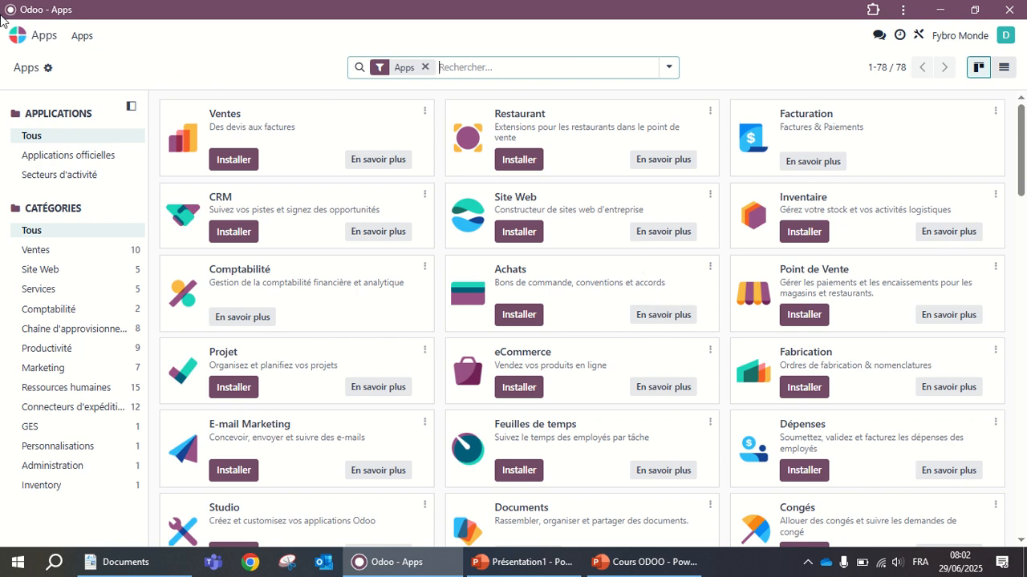
# Open the Comptabilité app's dashboard, and switch to the Cours ODOO presentation in PowerPoint.
pyautogui.click(17, 35)
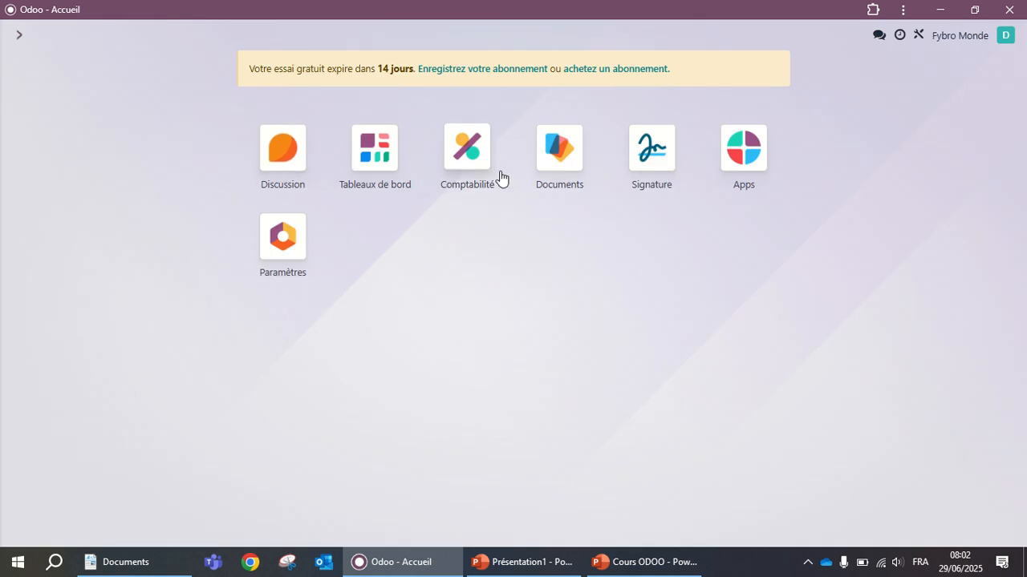
pyautogui.click(470, 152)
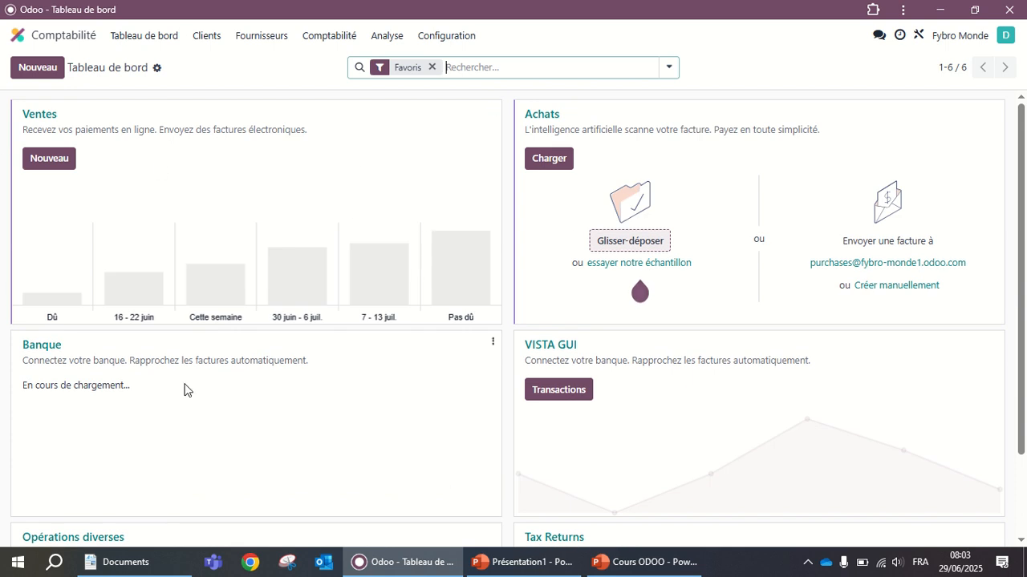
pyautogui.click(648, 562)
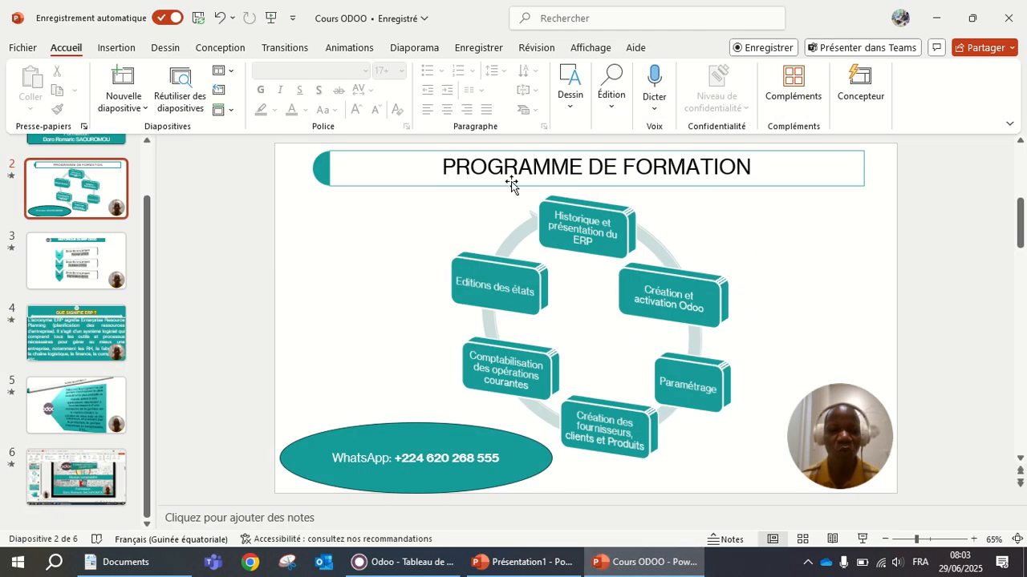
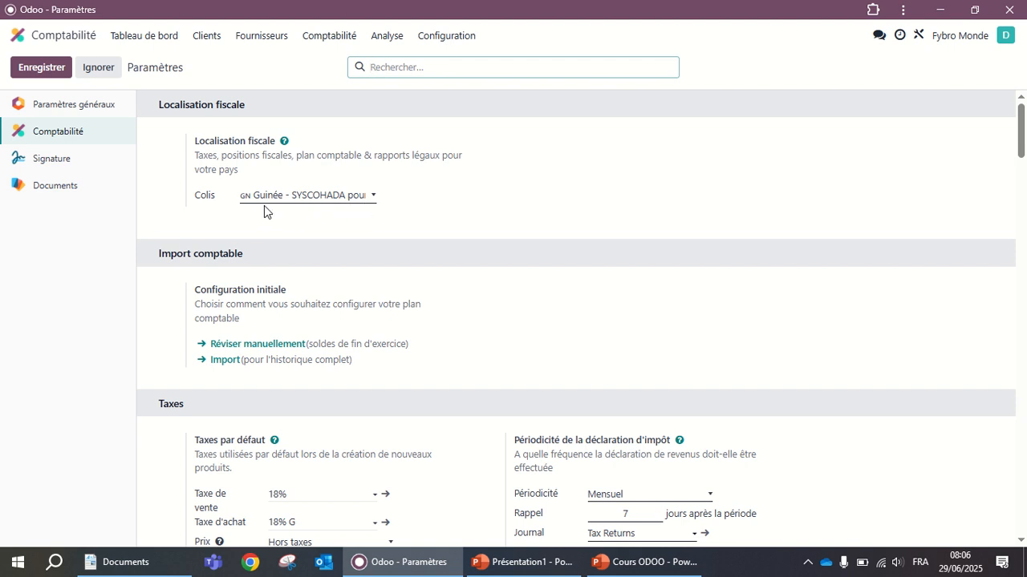
# Review the country packages for the fiscal localisation and select Guinée - SYSCOHADA pour Sociétés.
pyautogui.click(375, 199)
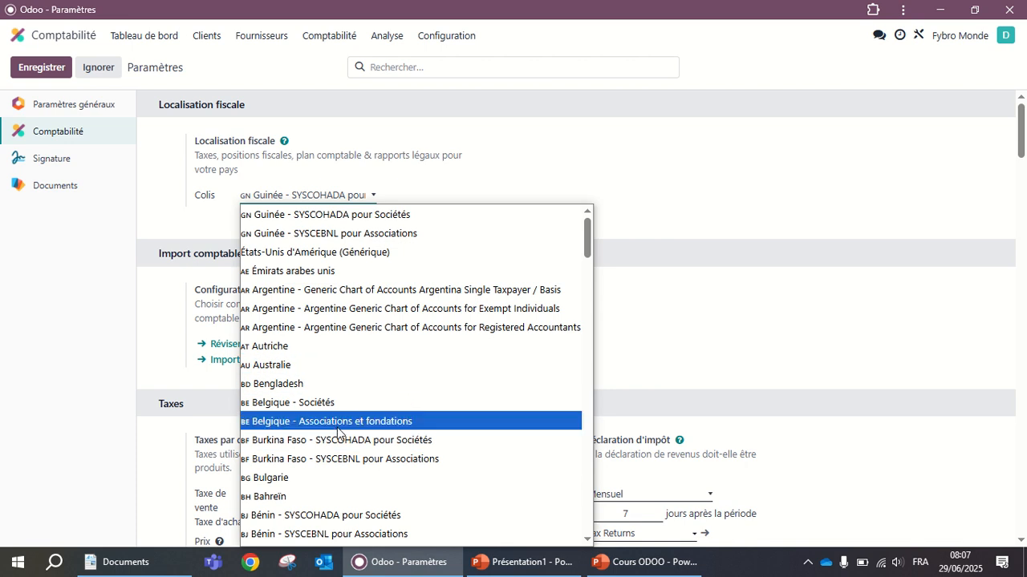
pyautogui.scroll(-4, 338, 335)
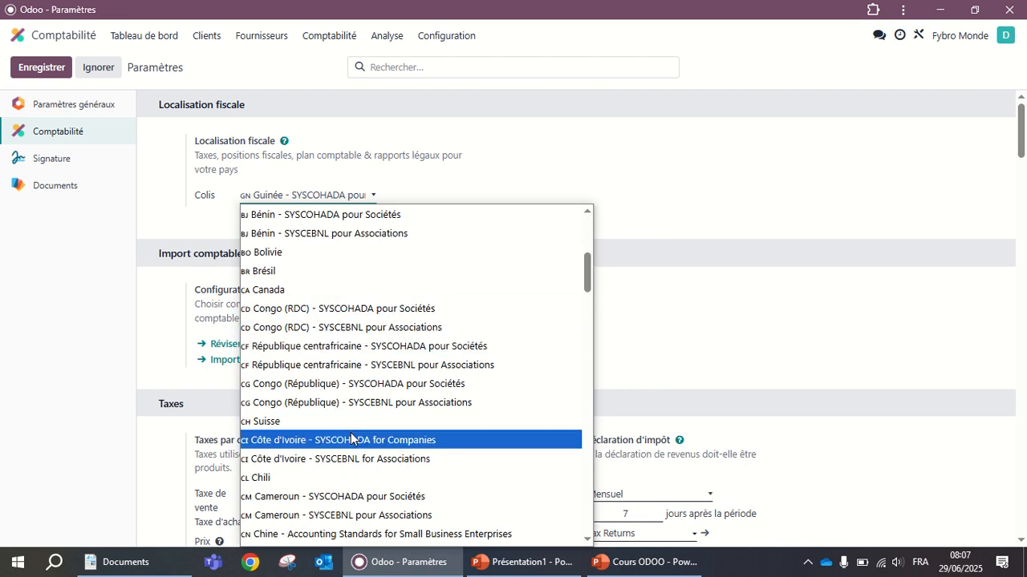
pyautogui.scroll(-5, 366, 453)
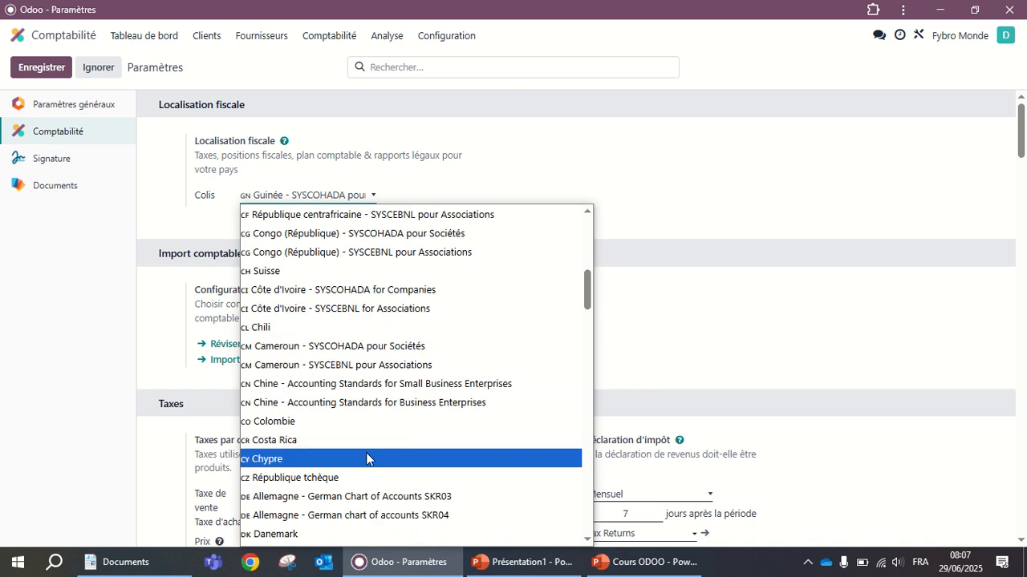
pyautogui.scroll(-3, 366, 453)
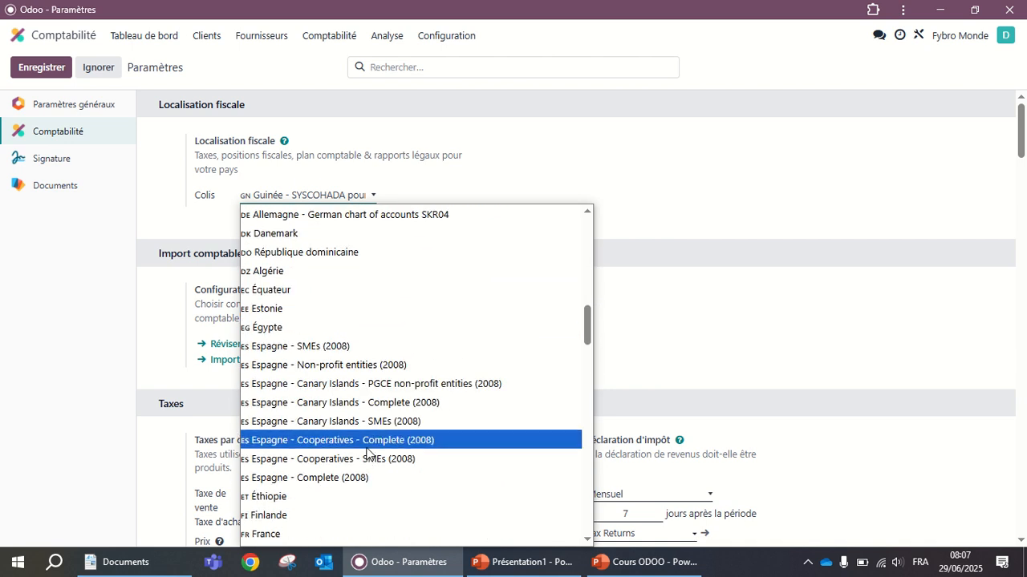
pyautogui.scroll(8, 366, 440)
pyautogui.scroll(5, 360, 416)
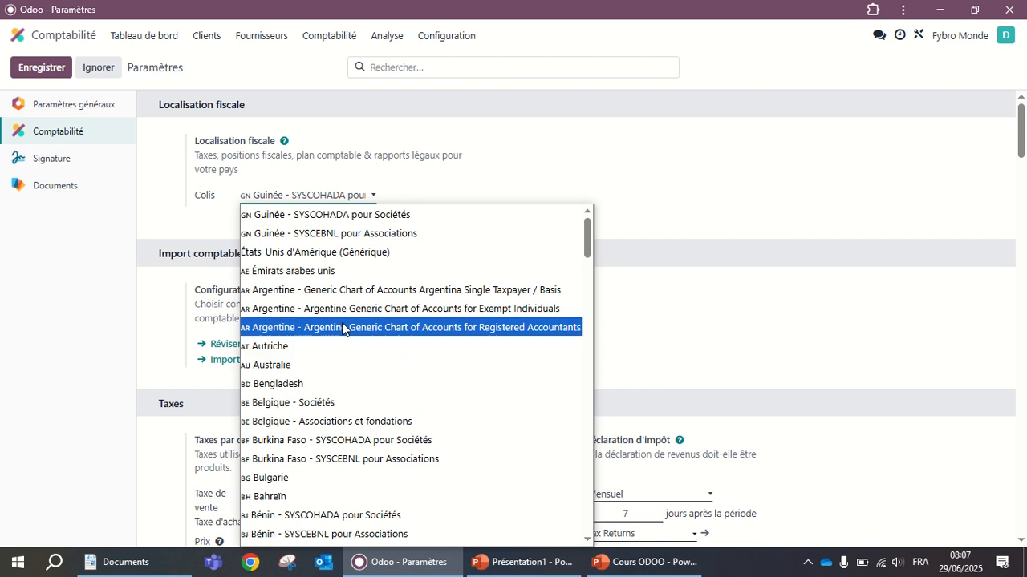
pyautogui.click(359, 216)
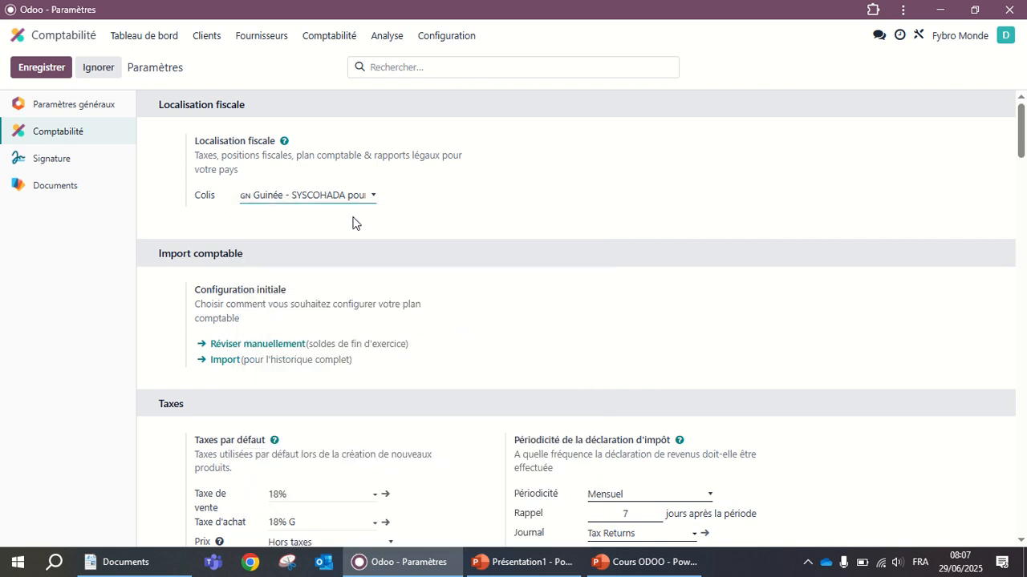
pyautogui.scroll(-3, 317, 373)
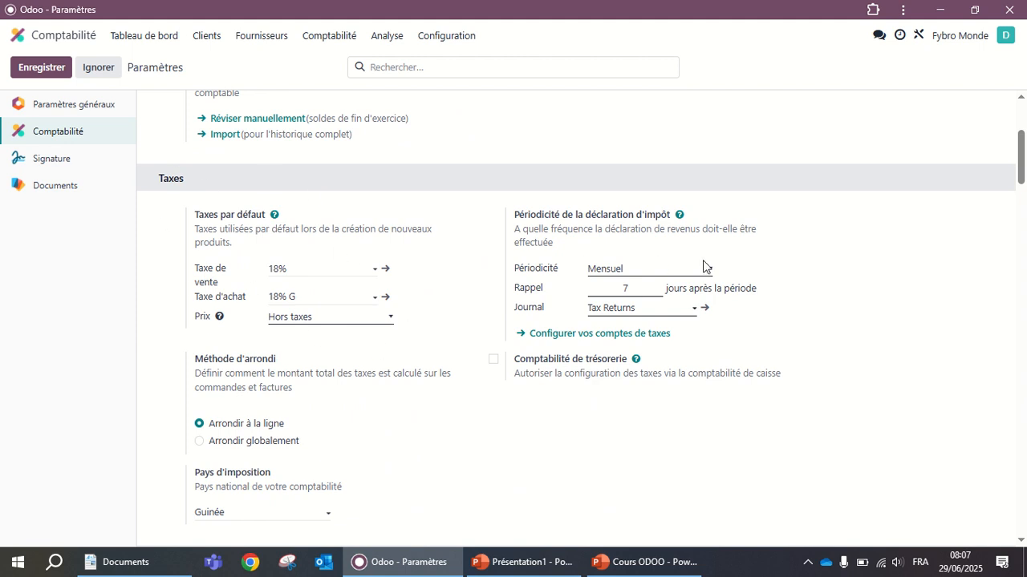
pyautogui.scroll(3, 313, 286)
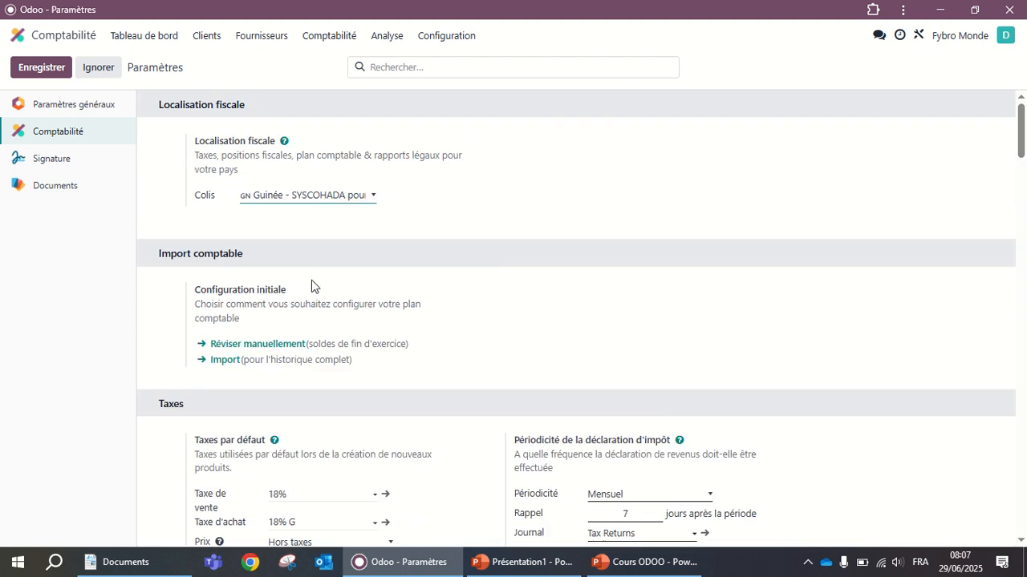
pyautogui.click(372, 197)
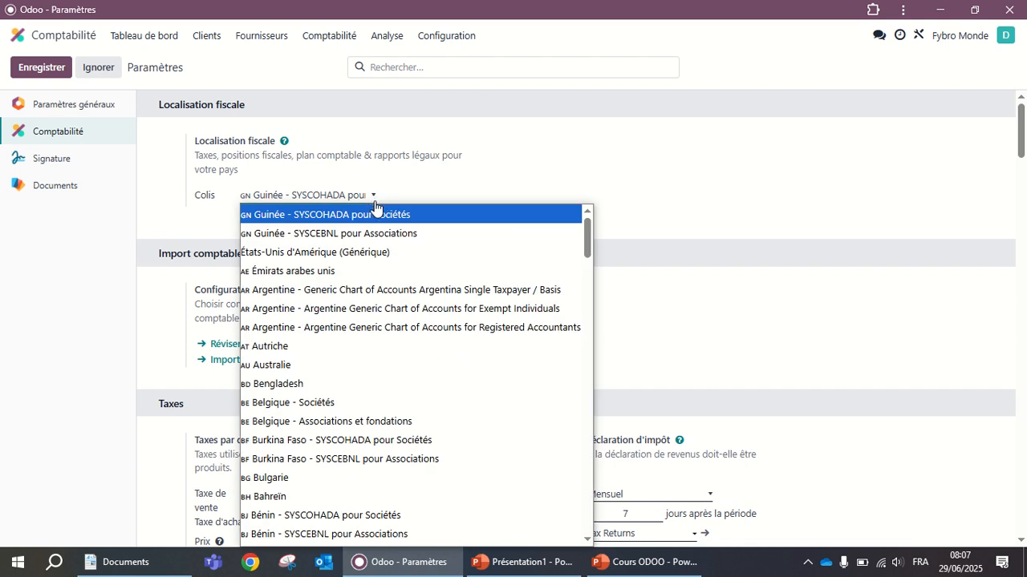
pyautogui.click(346, 217)
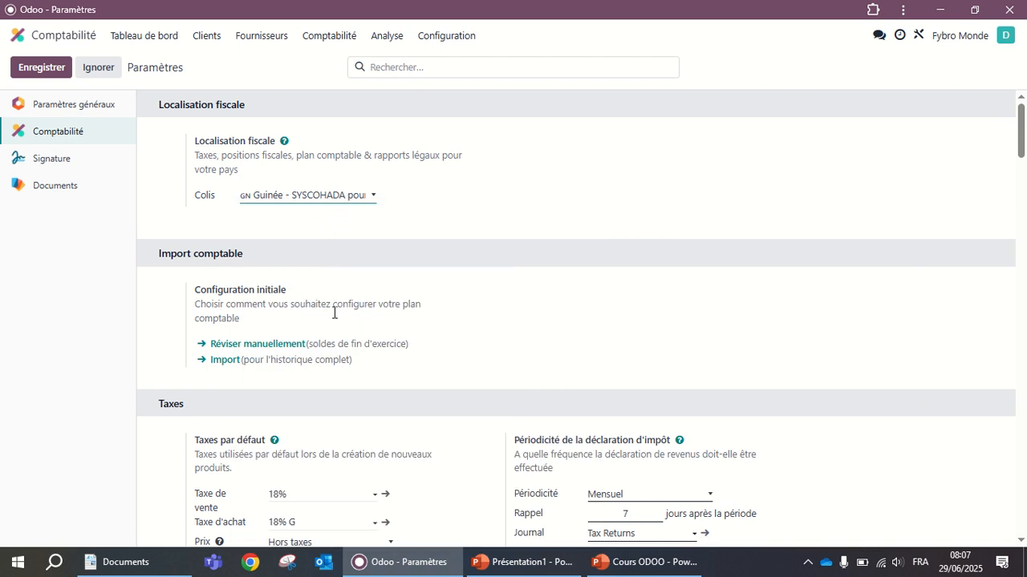
# Examine the Comptabilité settings for taxes, currency, customer invoices, units, customer payments and vendor bills.
pyautogui.scroll(-4, 299, 446)
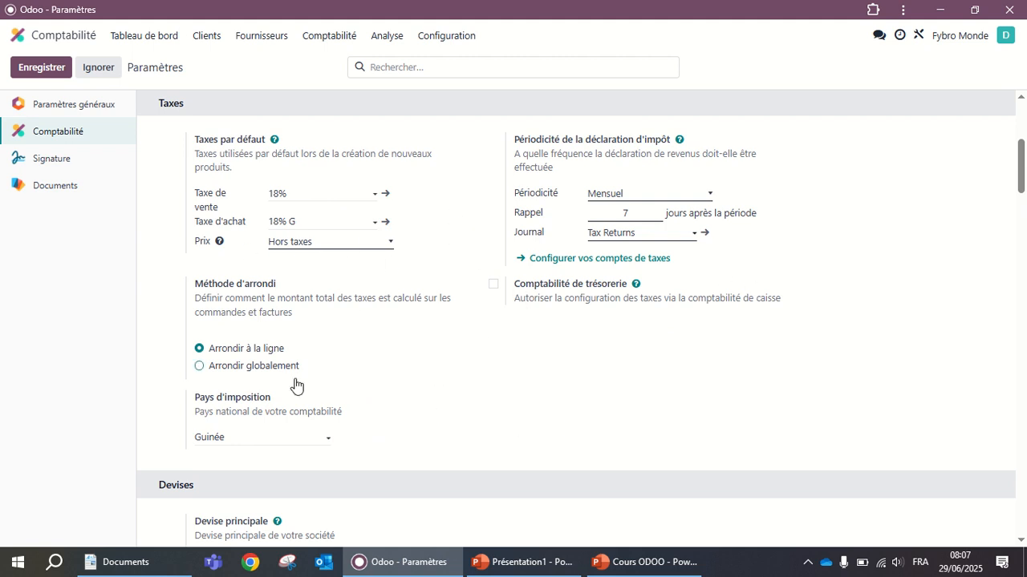
pyautogui.scroll(-4, 361, 403)
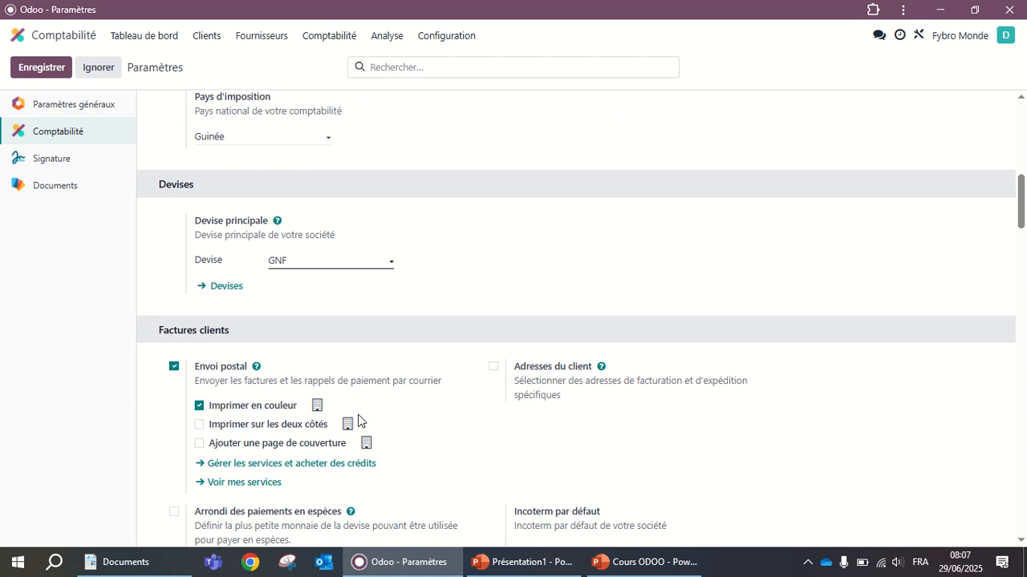
pyautogui.scroll(-3, 359, 422)
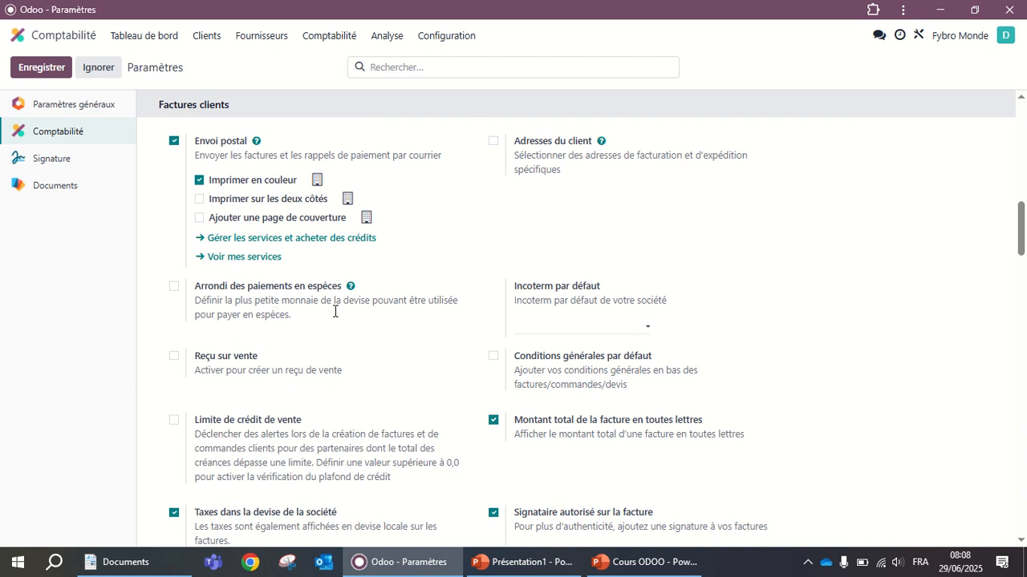
pyautogui.scroll(2, 299, 367)
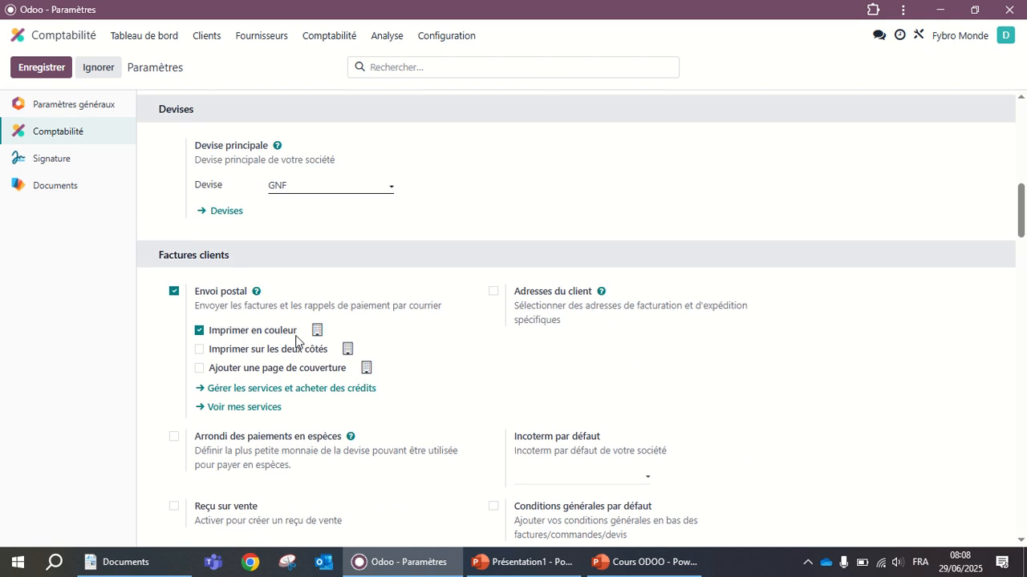
pyautogui.scroll(-4, 405, 315)
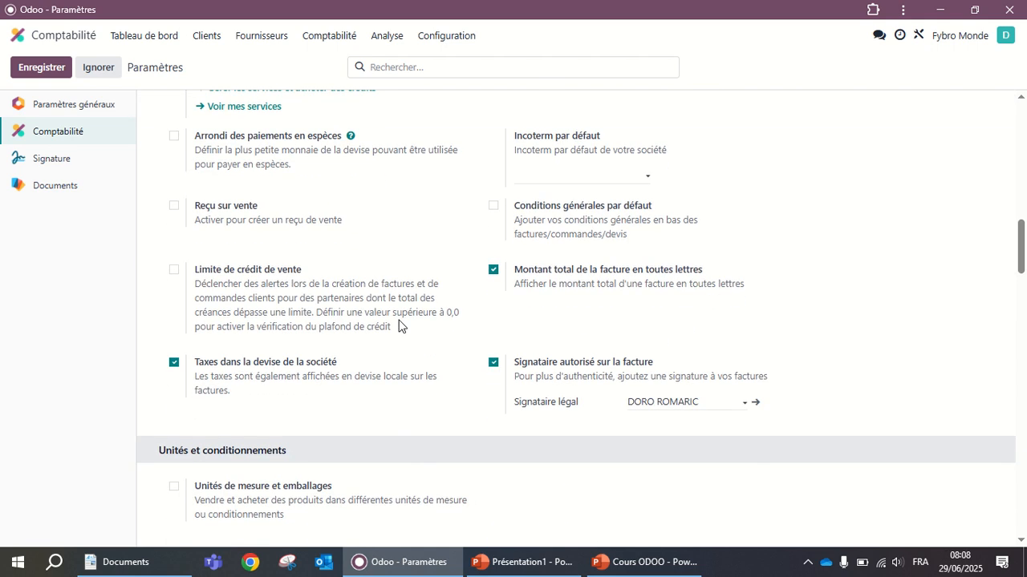
pyautogui.scroll(-1, 399, 325)
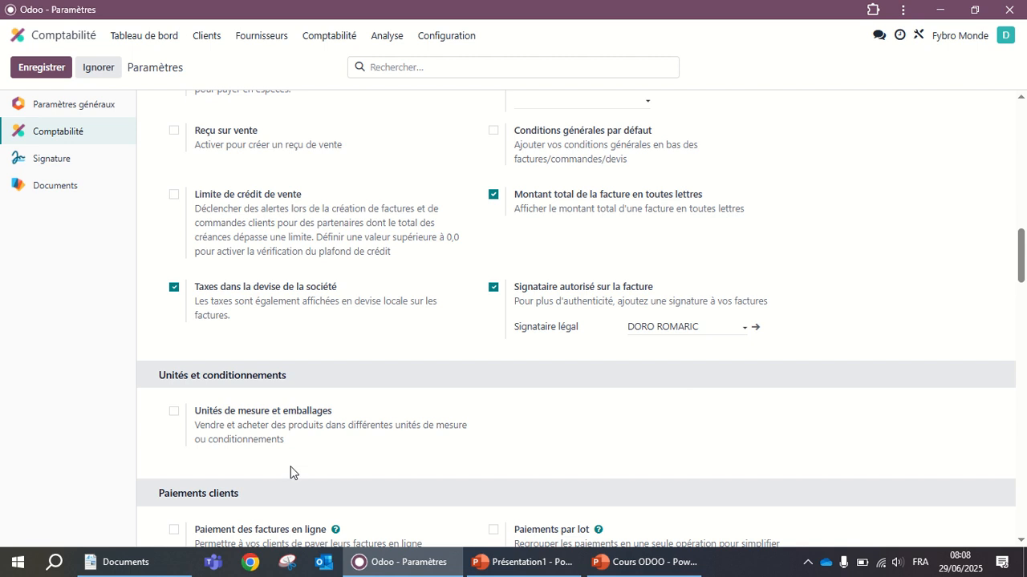
pyautogui.scroll(-5, 285, 471)
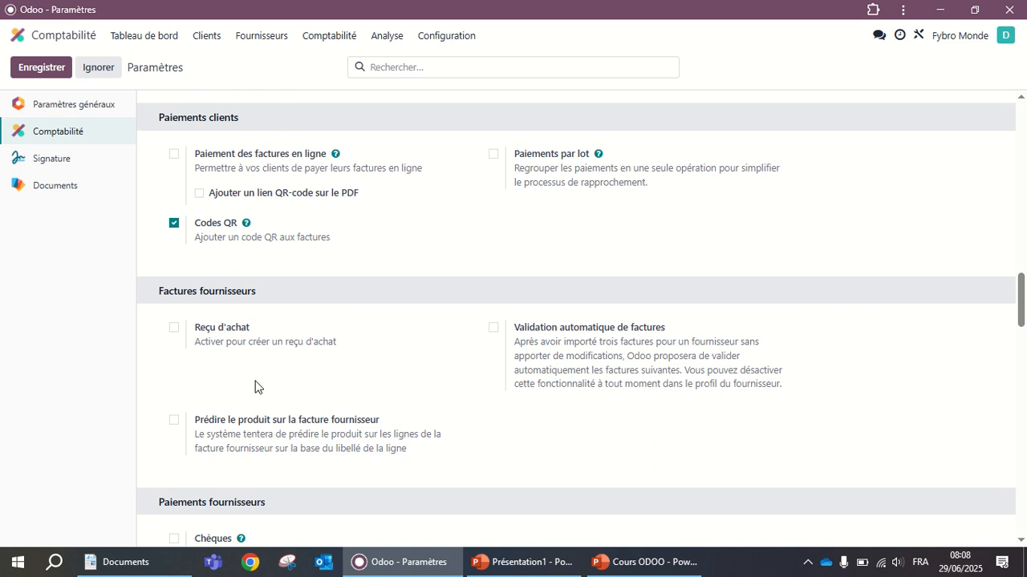
# Search the accounts available for Charges constatées d'avance, under Comptes par défaut, for "charge constaté d'avance".
pyautogui.scroll(-5, 287, 425)
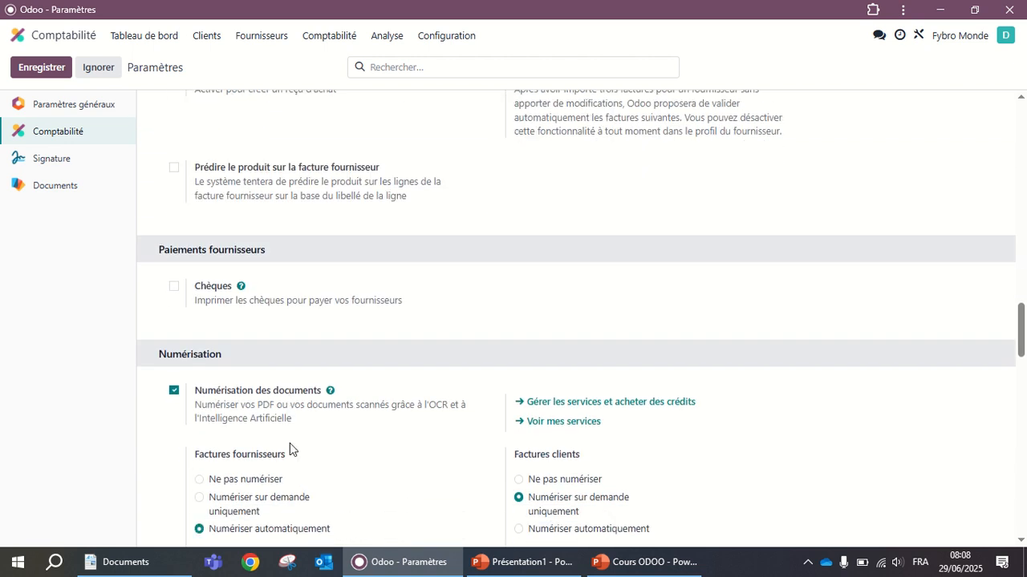
pyautogui.scroll(-3, 300, 449)
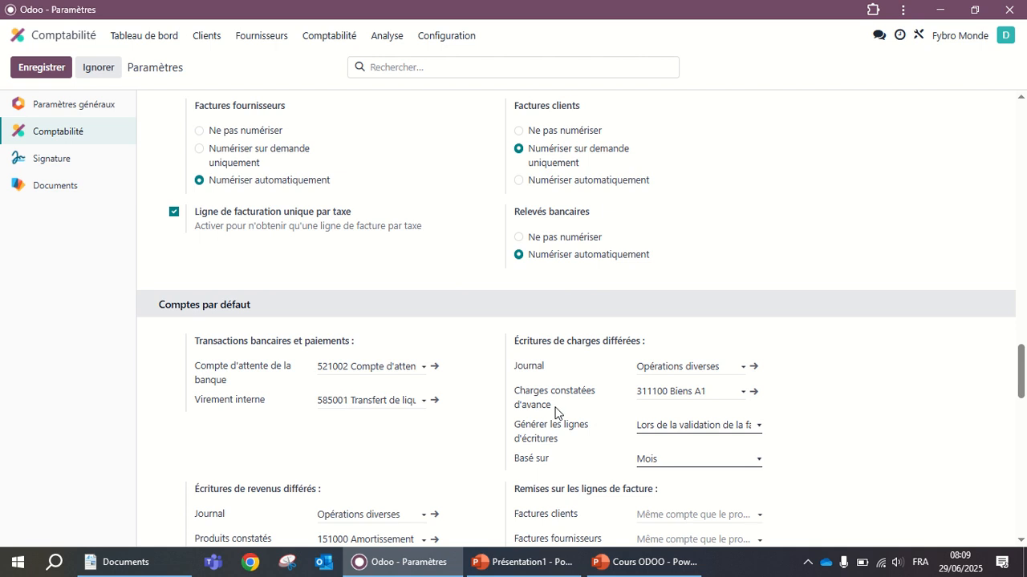
pyautogui.scroll(-2, 557, 417)
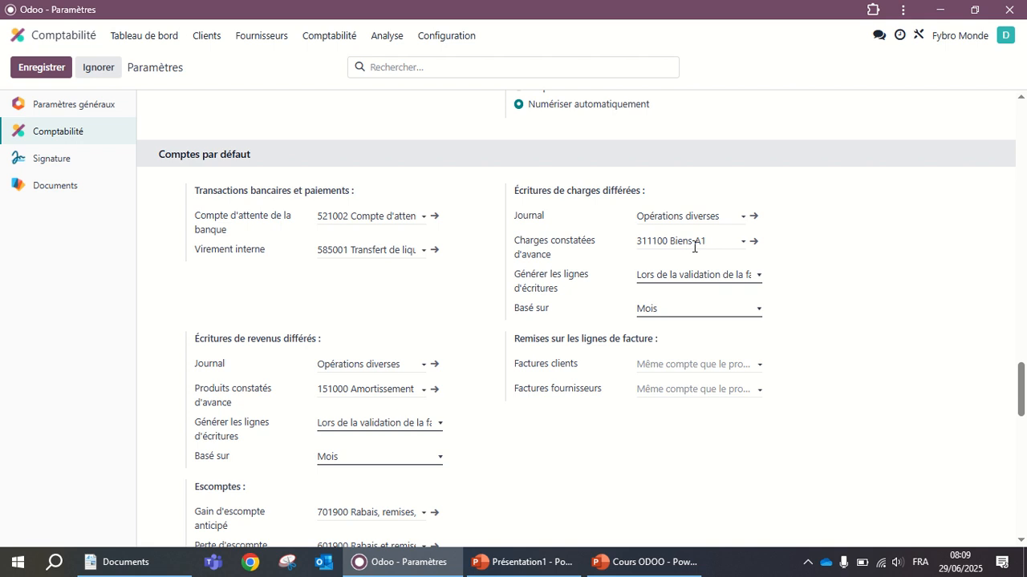
pyautogui.click(739, 242)
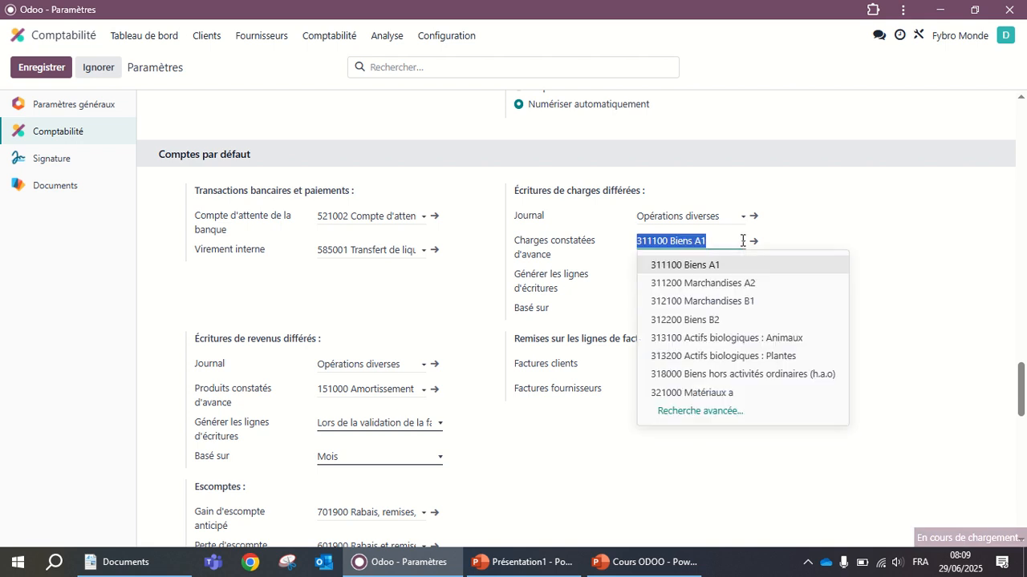
pyautogui.click(700, 412)
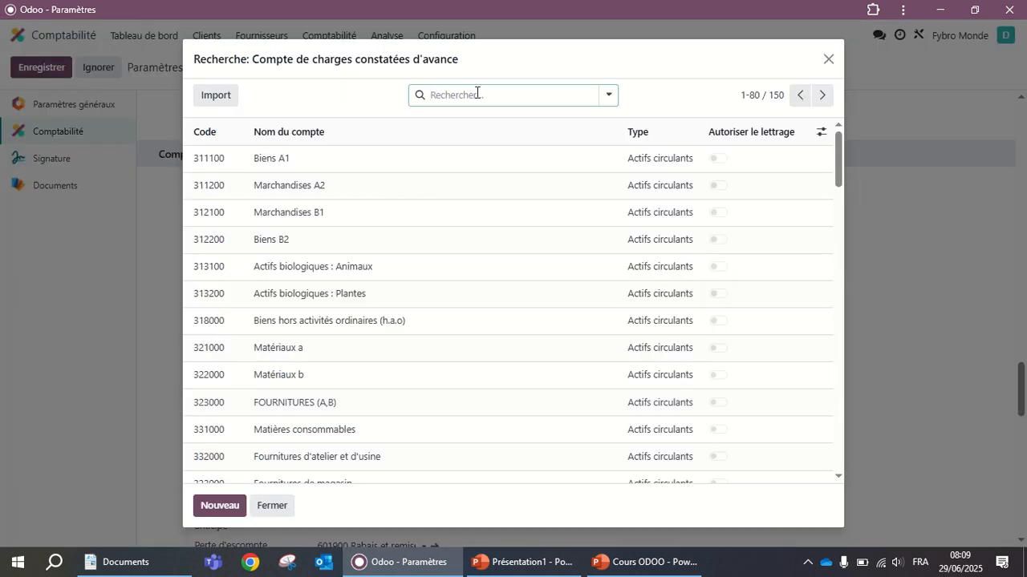
pyautogui.click(473, 95)
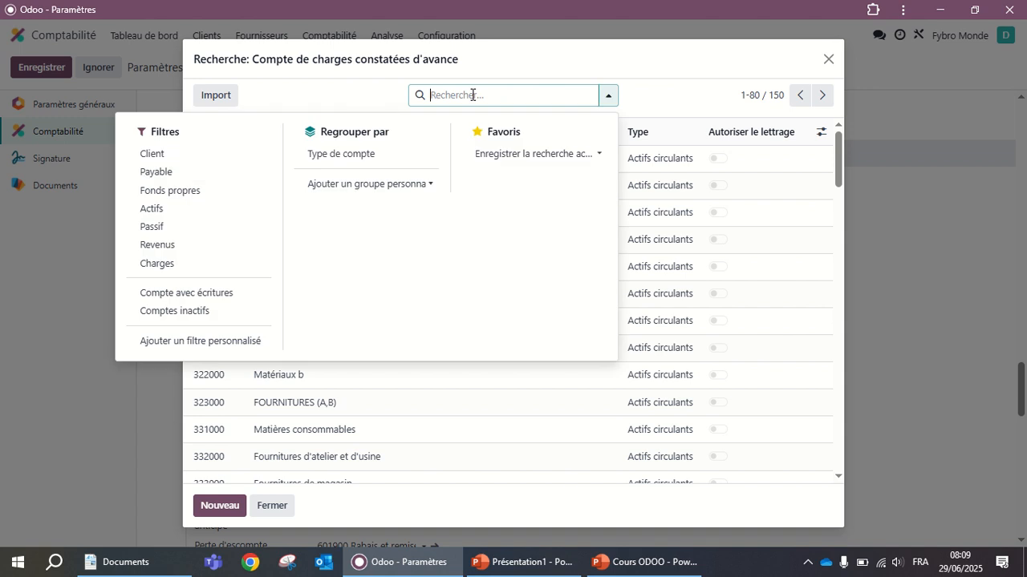
pyautogui.write('char')
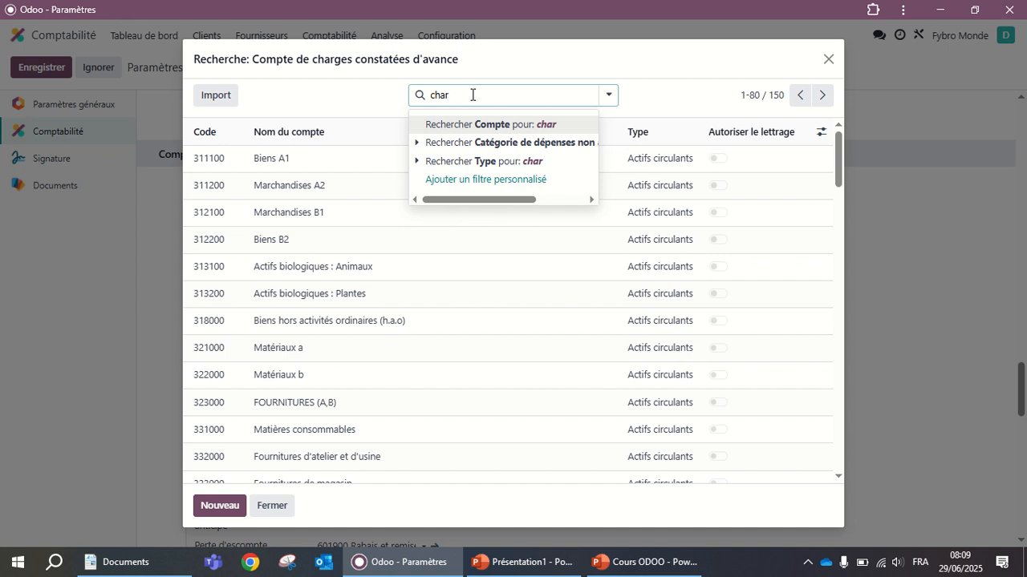
pyautogui.write('ge consta')
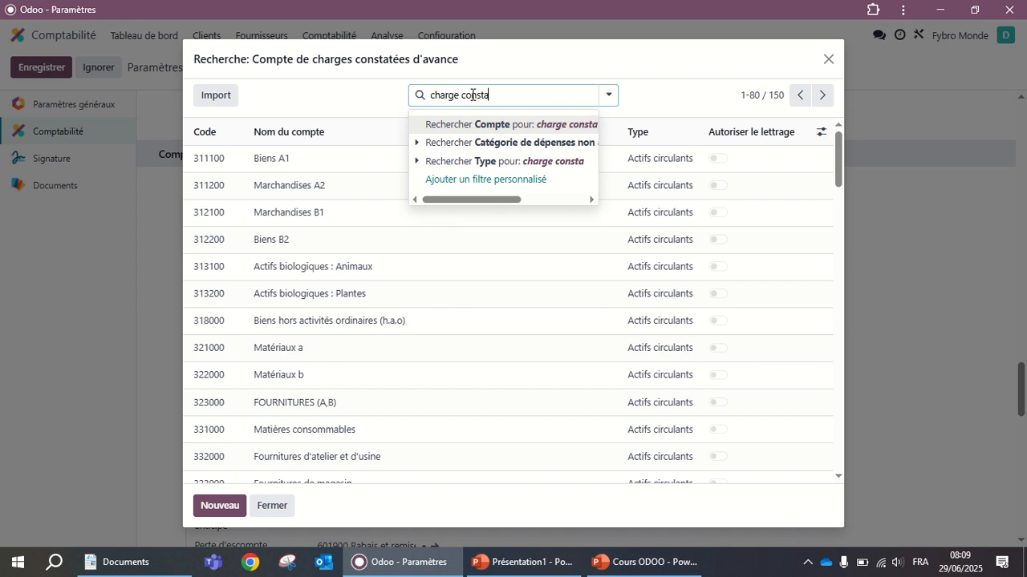
pyautogui.write("té d'avance")
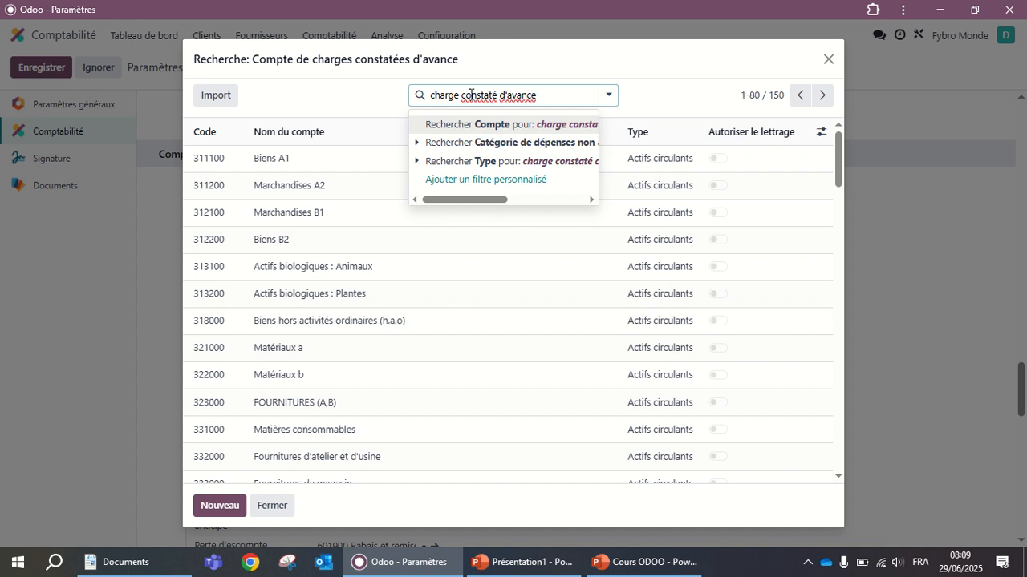
pyautogui.press('Return')
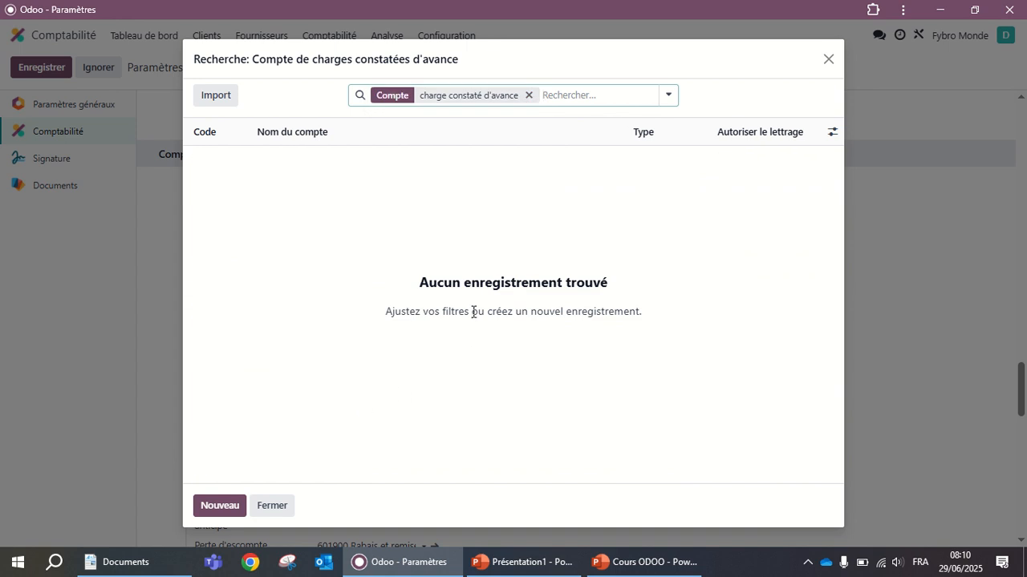
# Find account code 476 and set Charges constatées d'avance to 476000 Dépenses prépayées, keeping the deferred charge entries based on Mois.
pyautogui.click(528, 95)
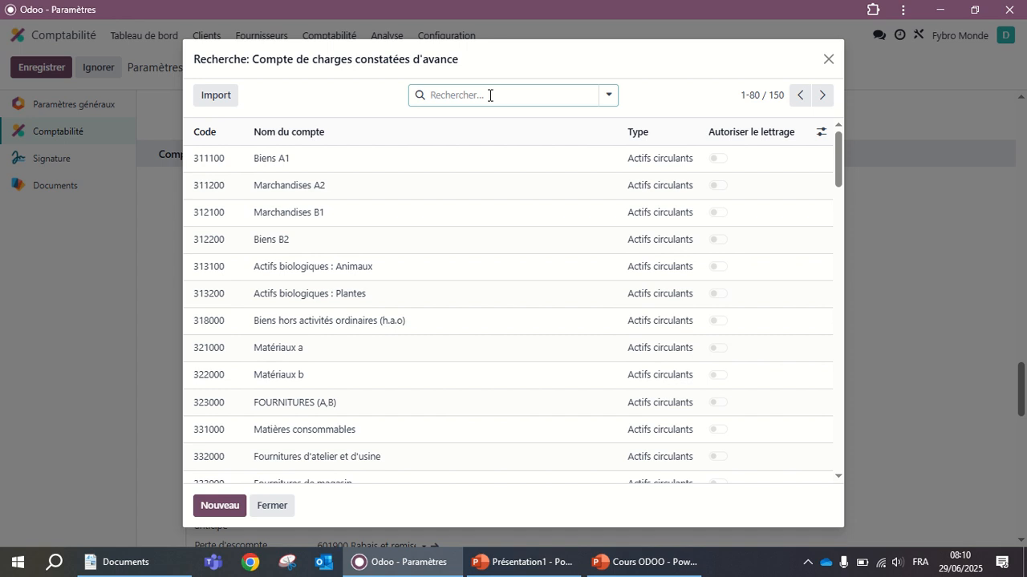
pyautogui.write('47')
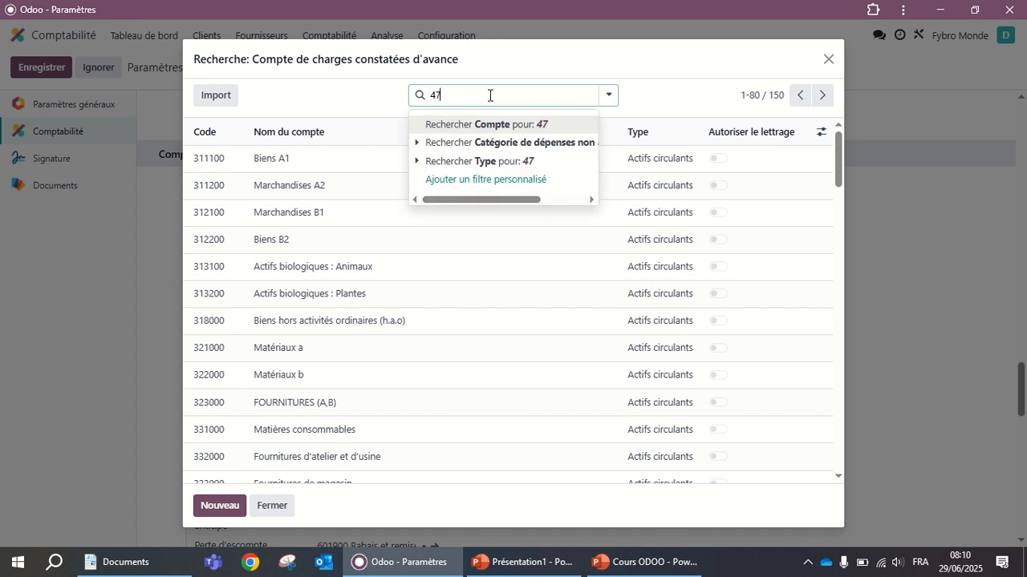
pyautogui.write('6')
pyautogui.press('Return')
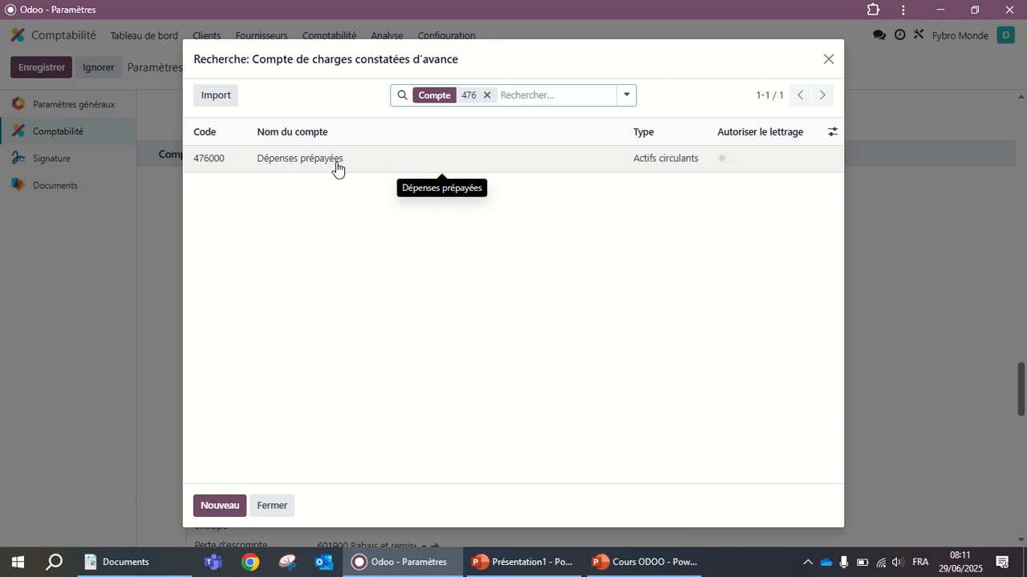
pyautogui.click(291, 164)
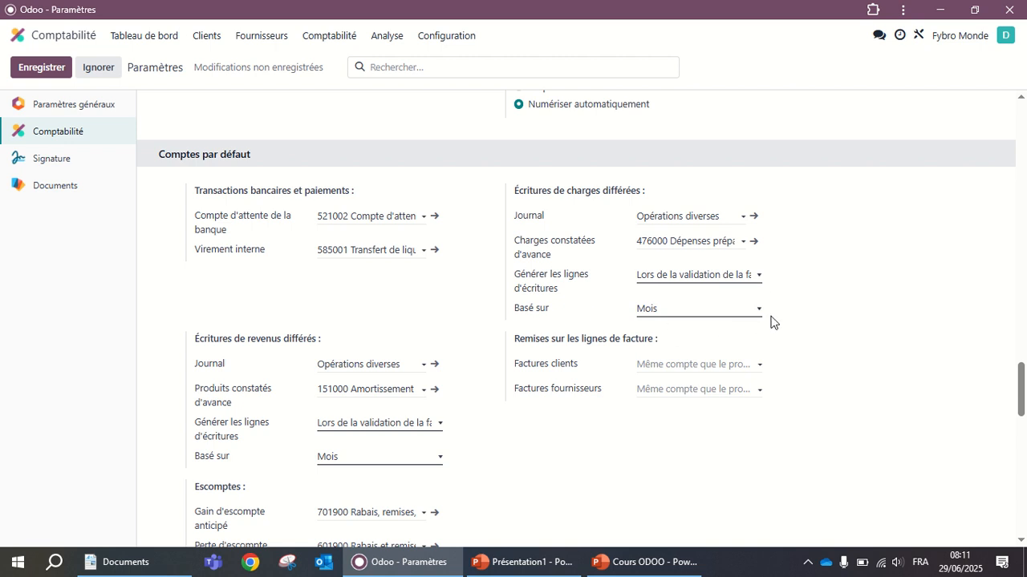
pyautogui.click(708, 314)
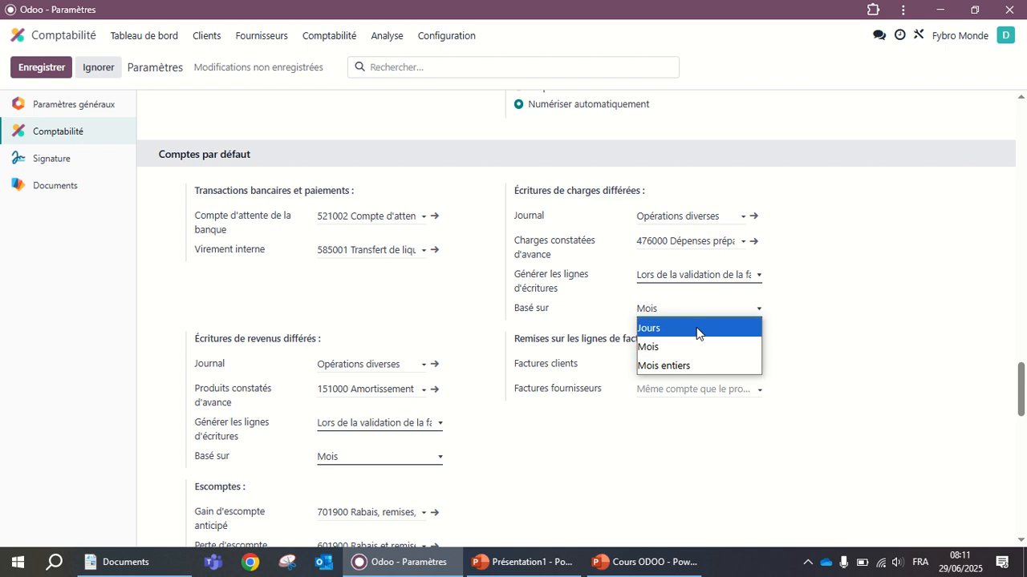
pyautogui.click(673, 347)
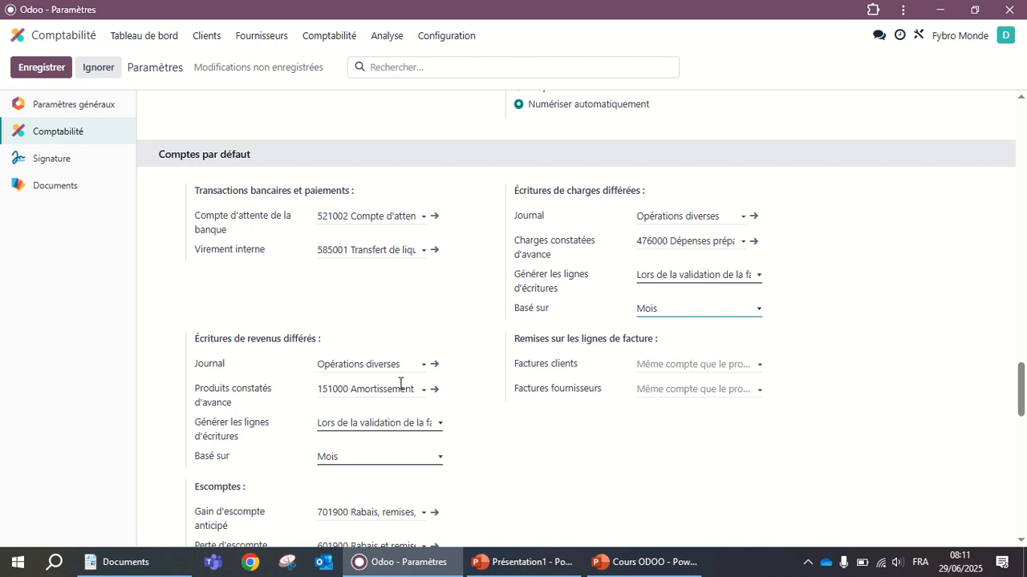
# Set the Produits constatés d'avance account for deferred revenue entries to 477000 Revenu différé, finding it by code 477.
pyautogui.scroll(-2, 401, 390)
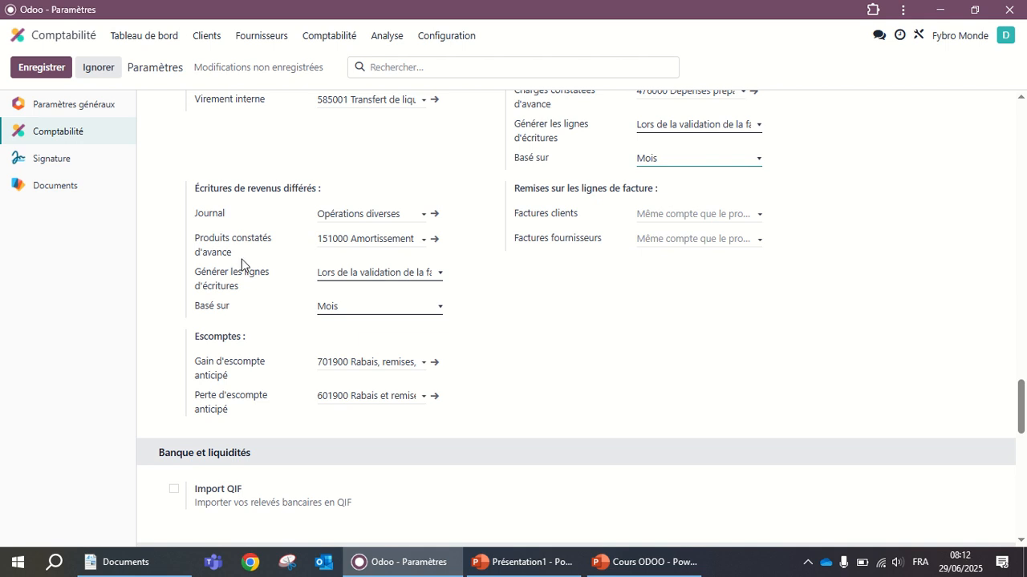
pyautogui.click(400, 240)
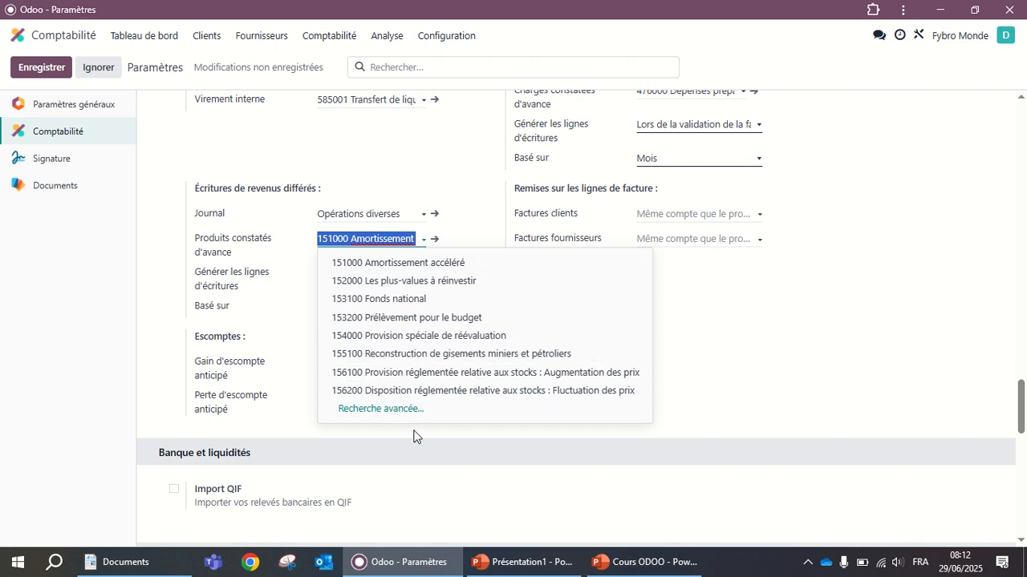
pyautogui.click(379, 411)
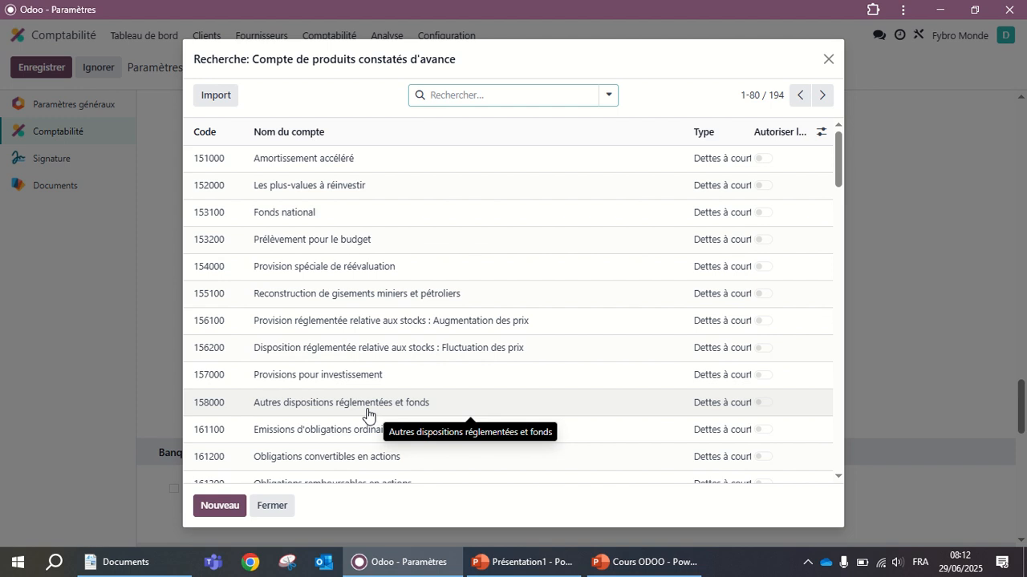
pyautogui.write('477')
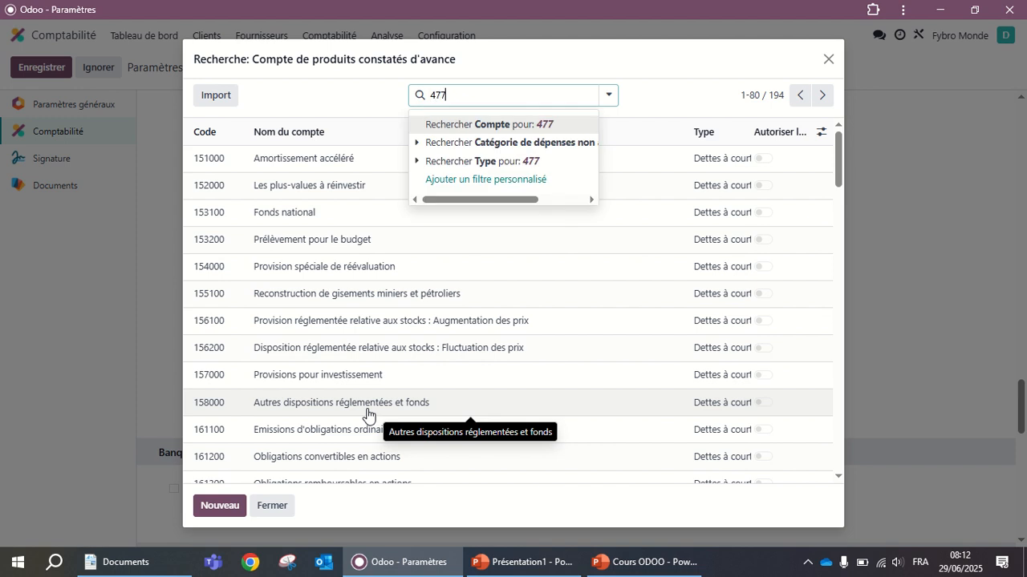
pyautogui.press('Return')
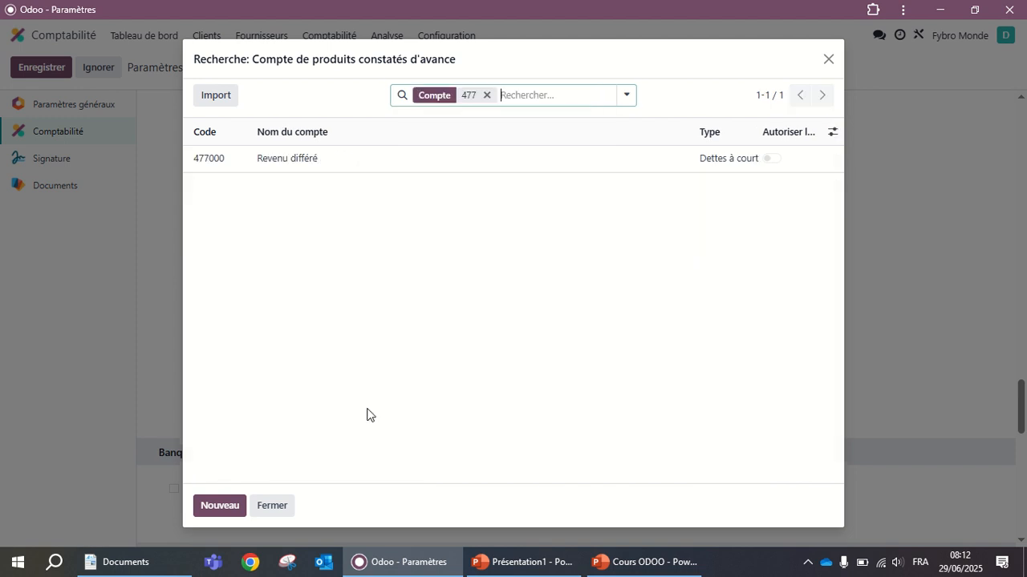
pyautogui.click(286, 166)
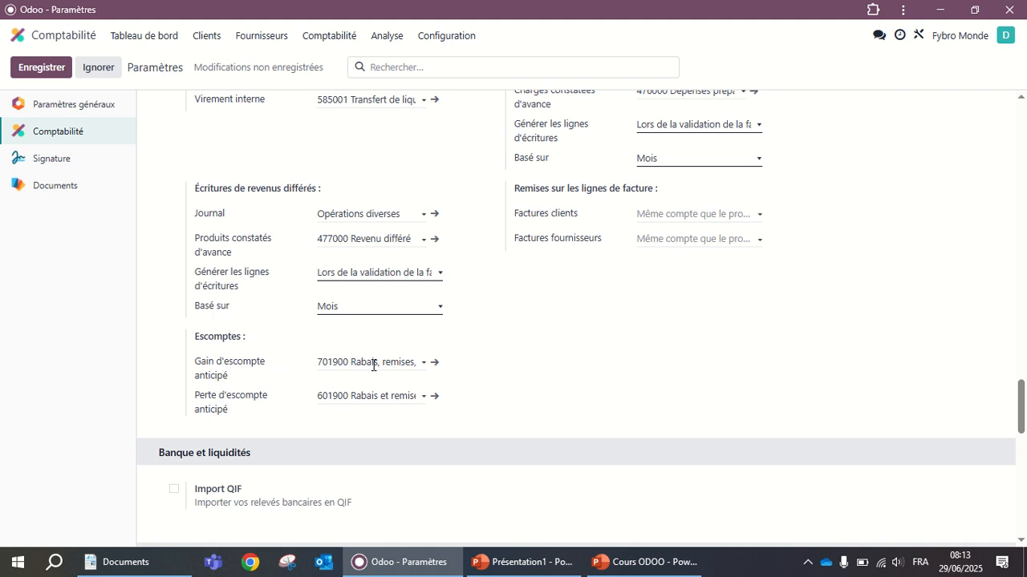
# Set the Gain d'escompte anticipé account under Escomptes to 773000 Remises obtenues, finding it by code 773.
pyautogui.click(413, 362)
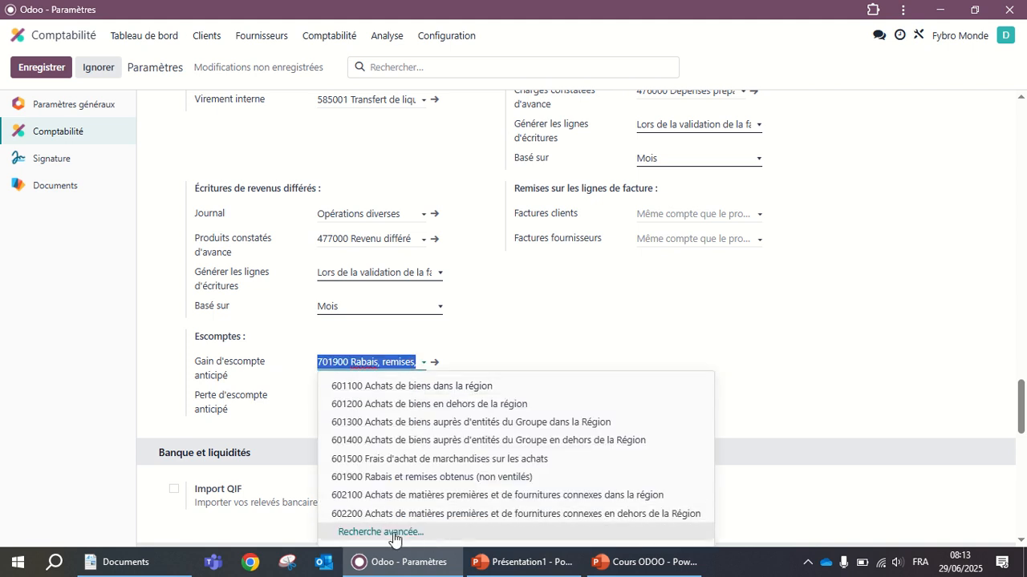
pyautogui.click(394, 533)
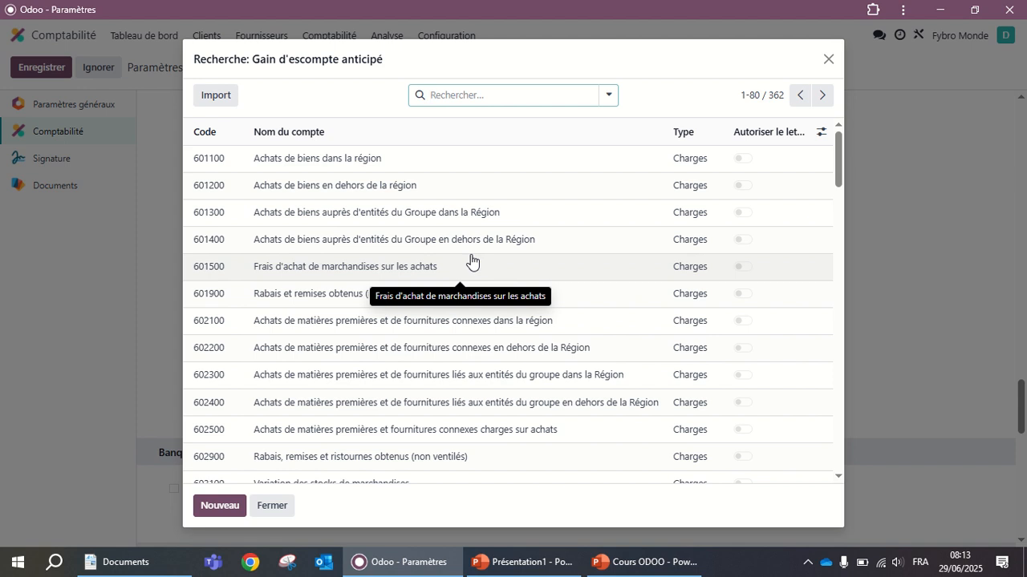
pyautogui.write('77')
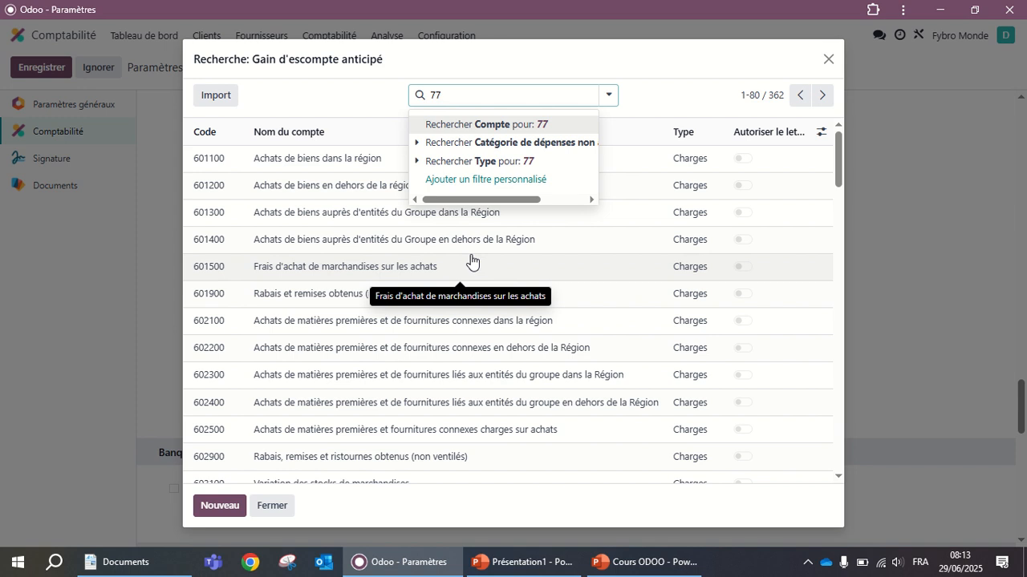
pyautogui.write('3')
pyautogui.press('Return')
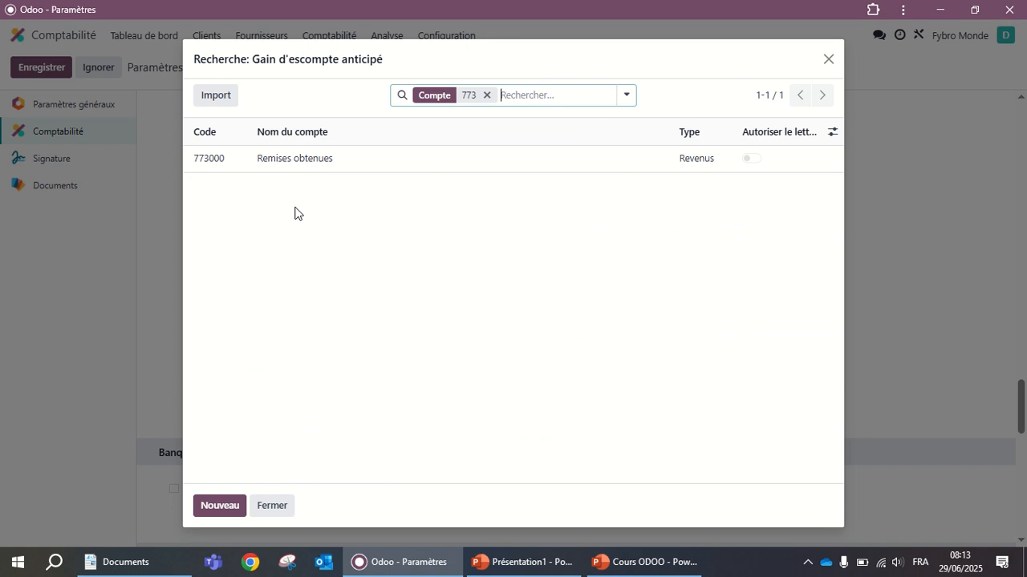
pyautogui.doubleClick(305, 166)
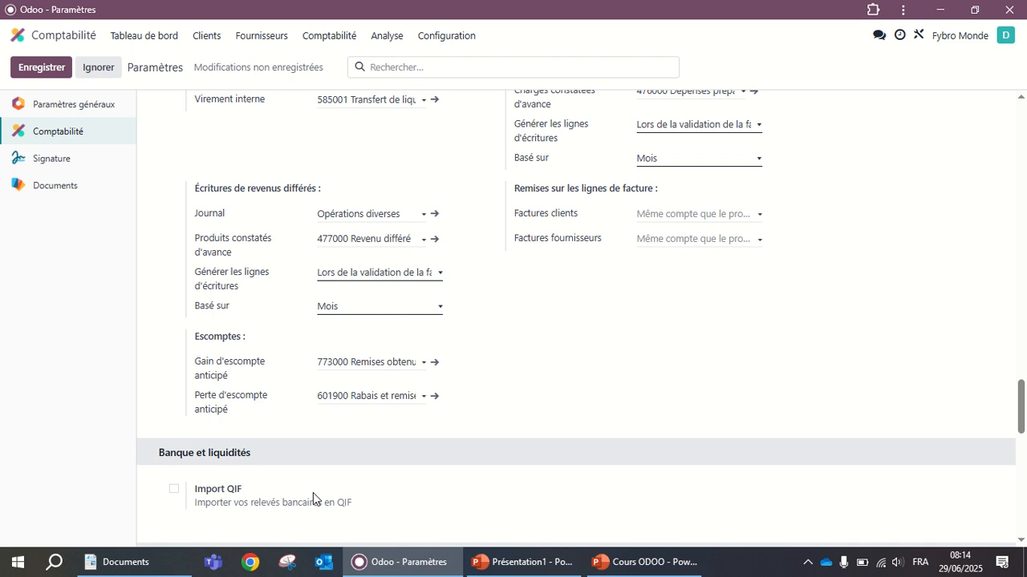
# Examine the remaining Comptabilité settings for bank imports, fiscal periods, analytic accounting, reporting, Storno accounting and Mode Fiduciaires.
pyautogui.scroll(-4, 313, 498)
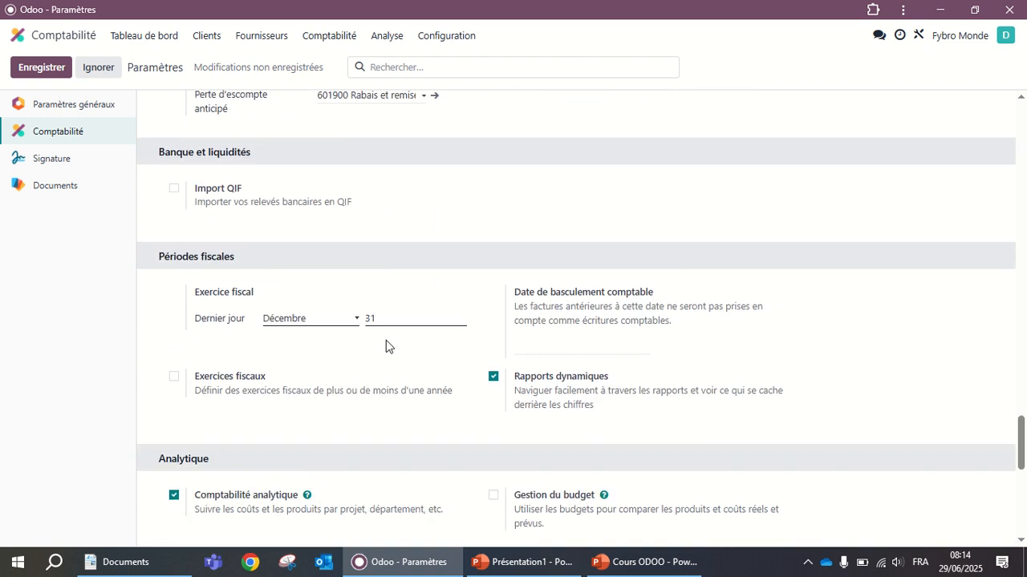
pyautogui.scroll(-2, 312, 309)
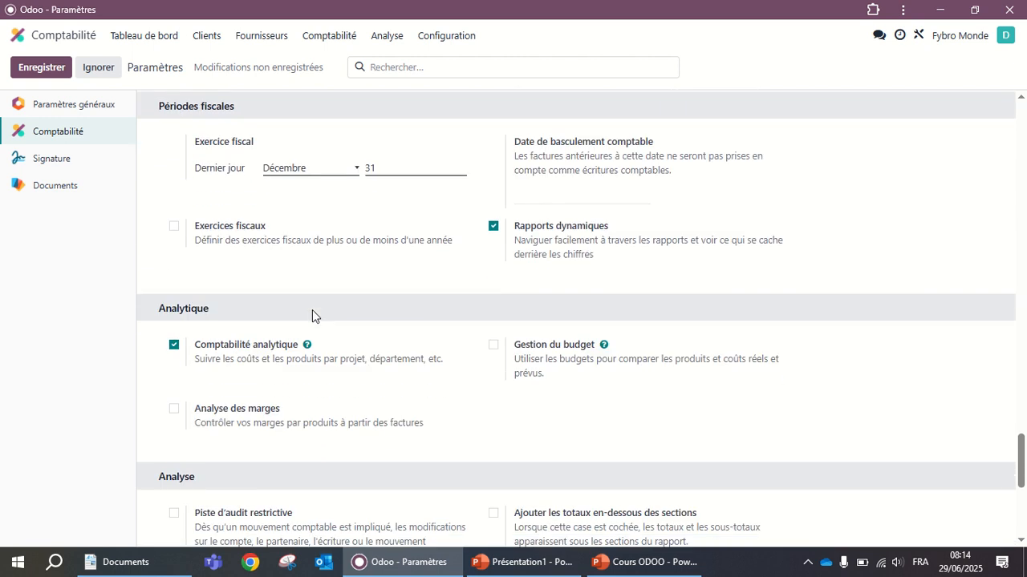
pyautogui.scroll(3, 345, 172)
pyautogui.scroll(-3, 351, 192)
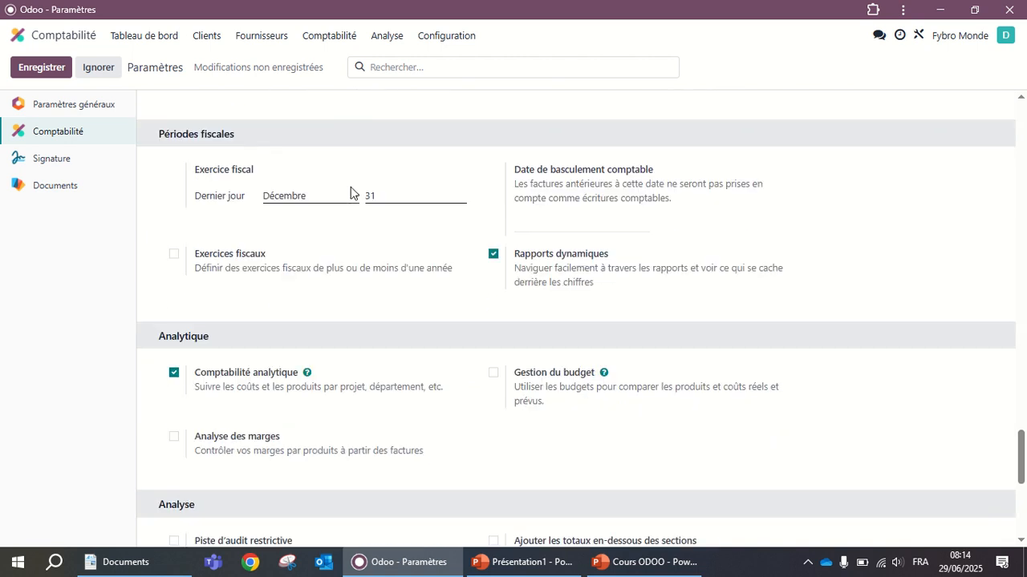
pyautogui.scroll(-2, 348, 207)
pyautogui.scroll(2, 316, 211)
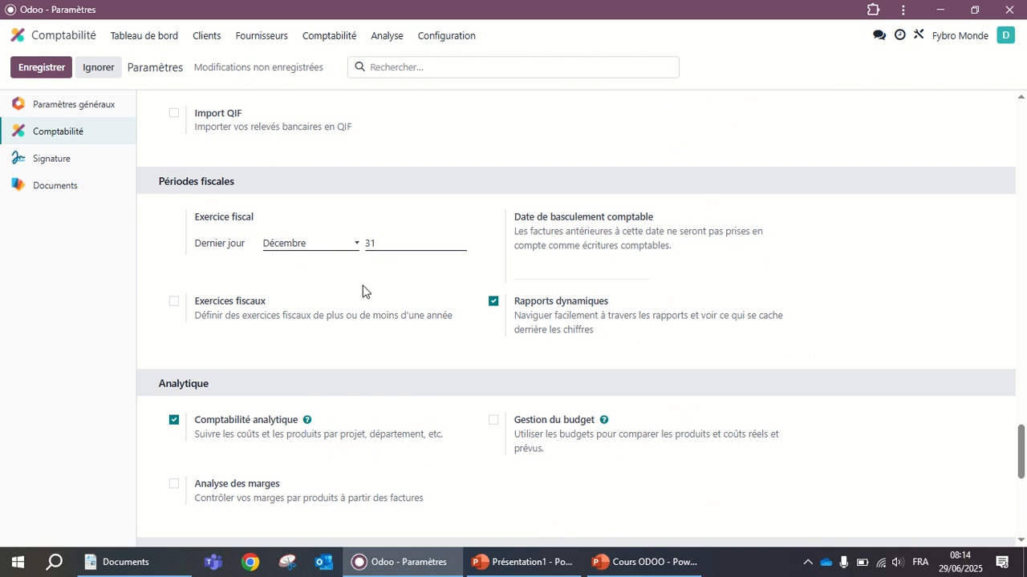
pyautogui.scroll(-3, 399, 401)
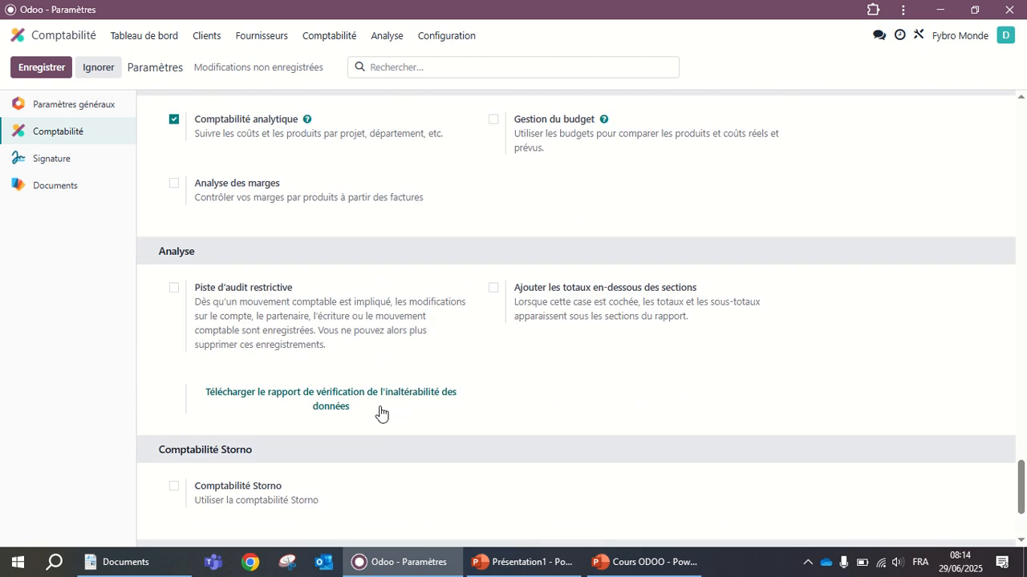
pyautogui.scroll(-2, 381, 414)
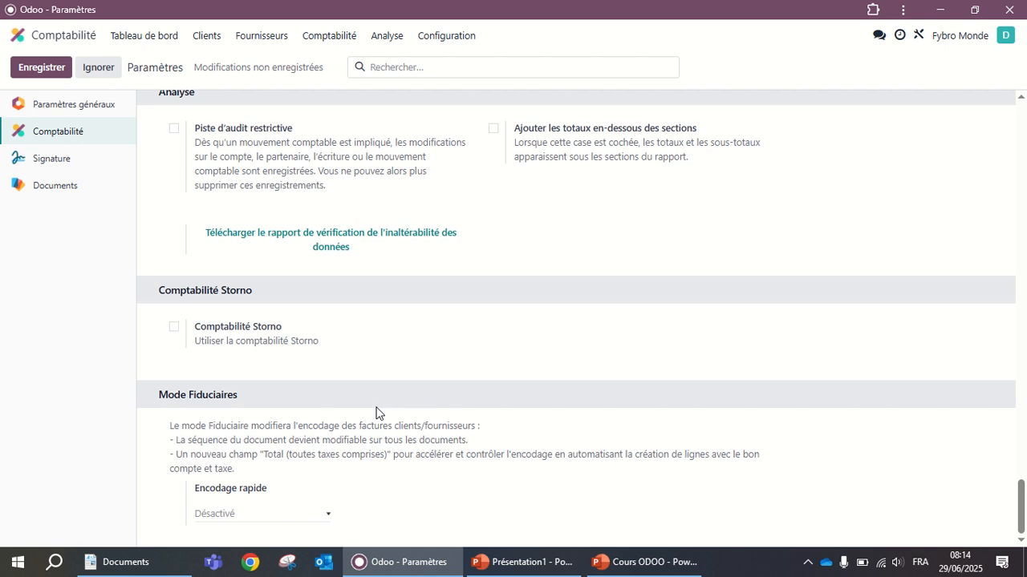
pyautogui.scroll(5, 376, 413)
pyautogui.scroll(1, 378, 413)
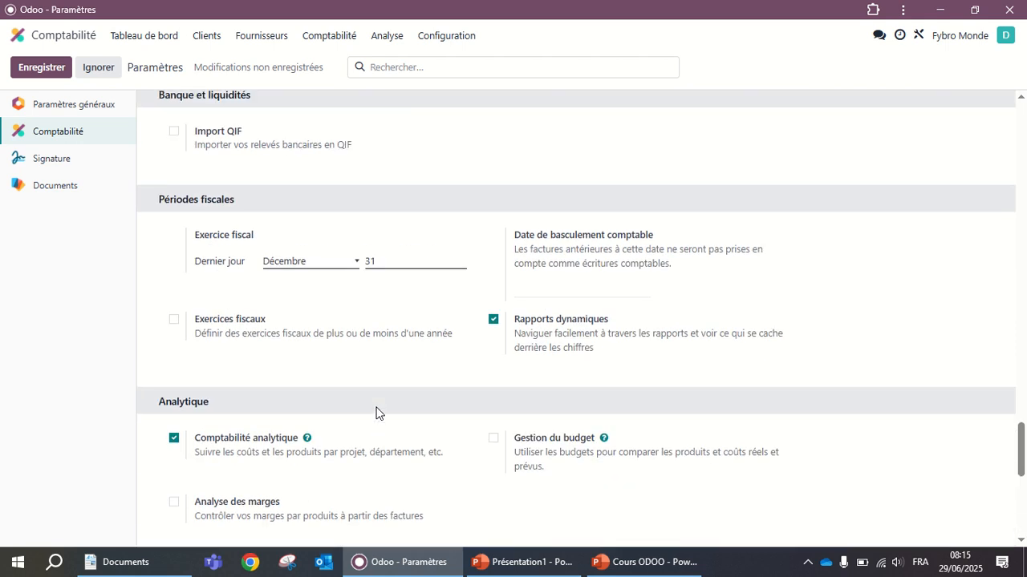
pyautogui.scroll(-2, 376, 413)
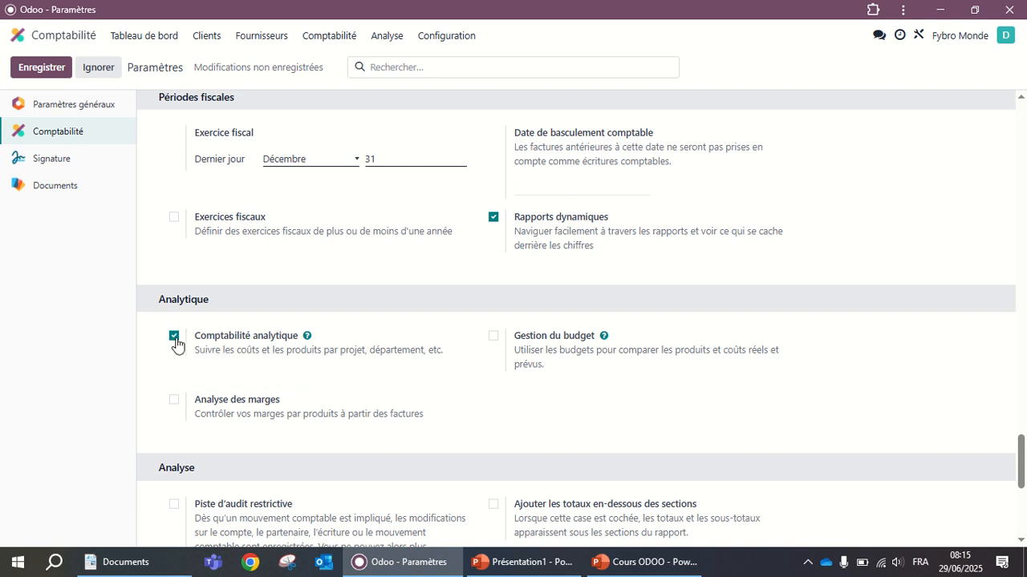
# Review the modified Comptabilité settings back to Localisation fiscale and save the changes.
pyautogui.scroll(-3, 291, 440)
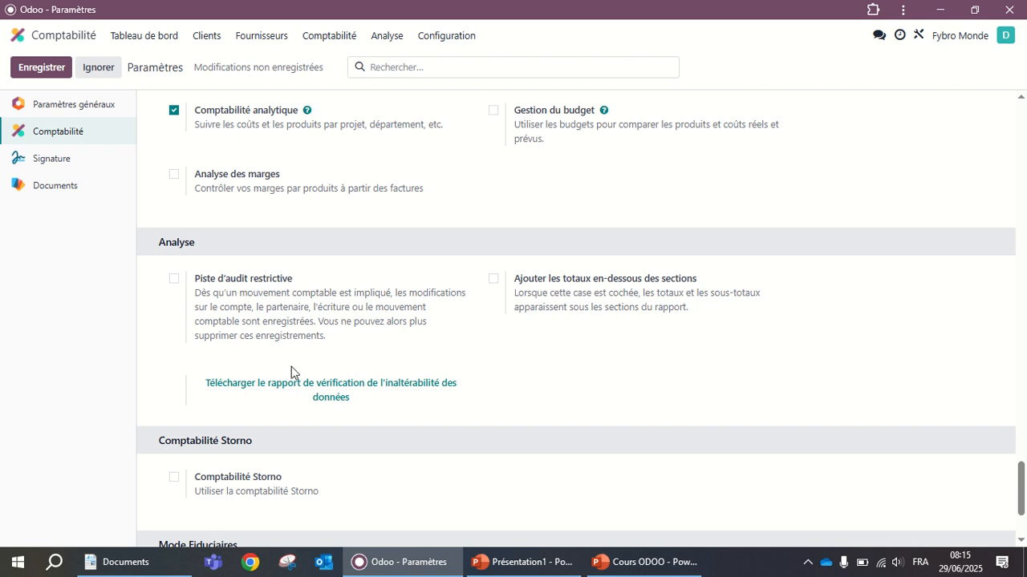
pyautogui.scroll(1, 281, 389)
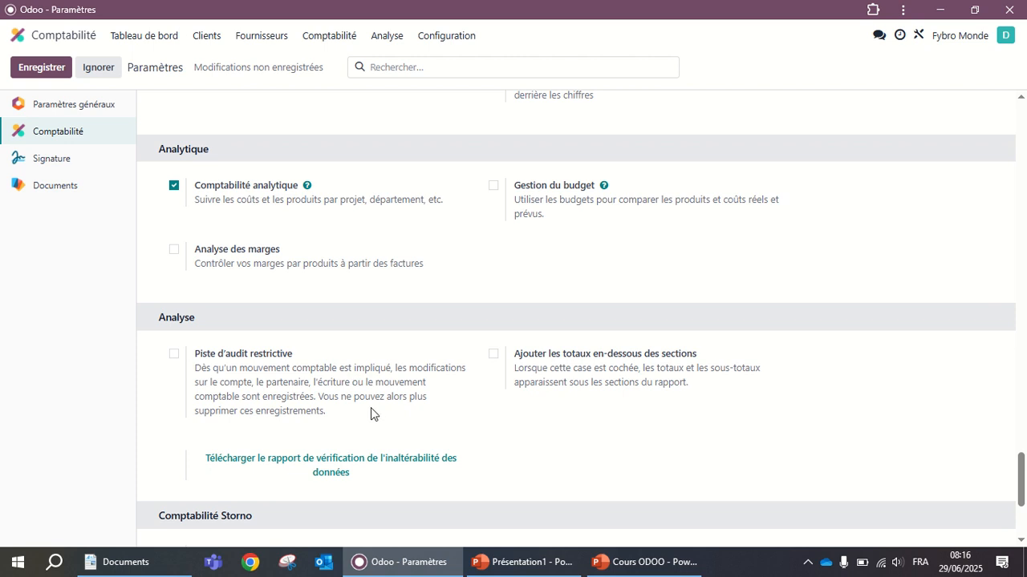
pyautogui.scroll(10, 370, 408)
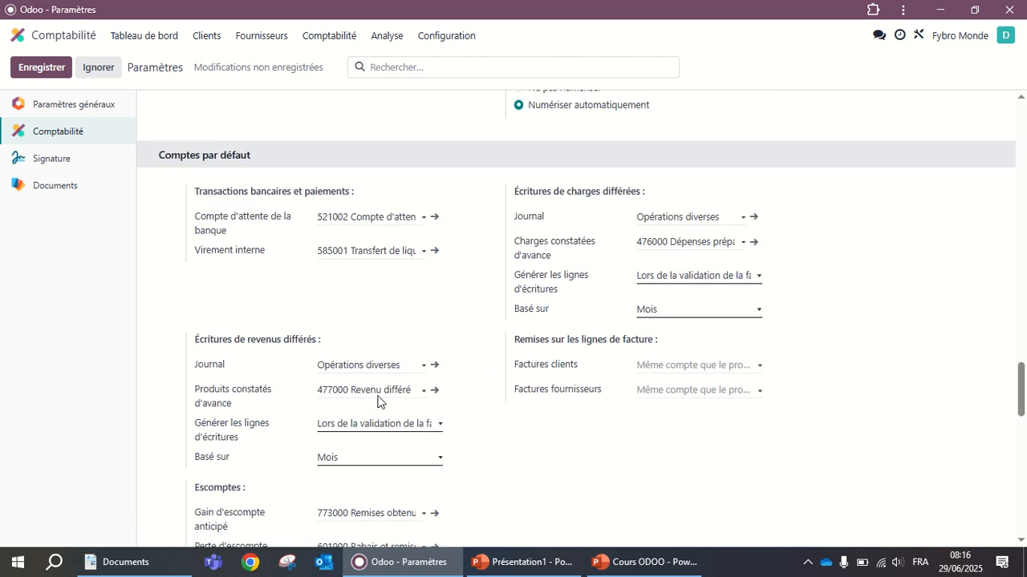
pyautogui.scroll(15, 376, 401)
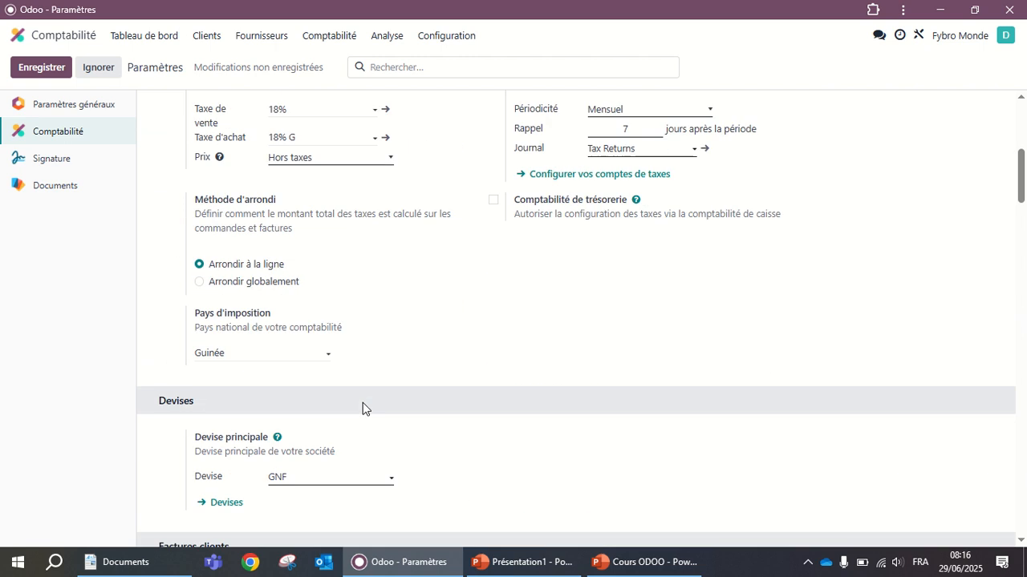
pyautogui.scroll(5, 363, 408)
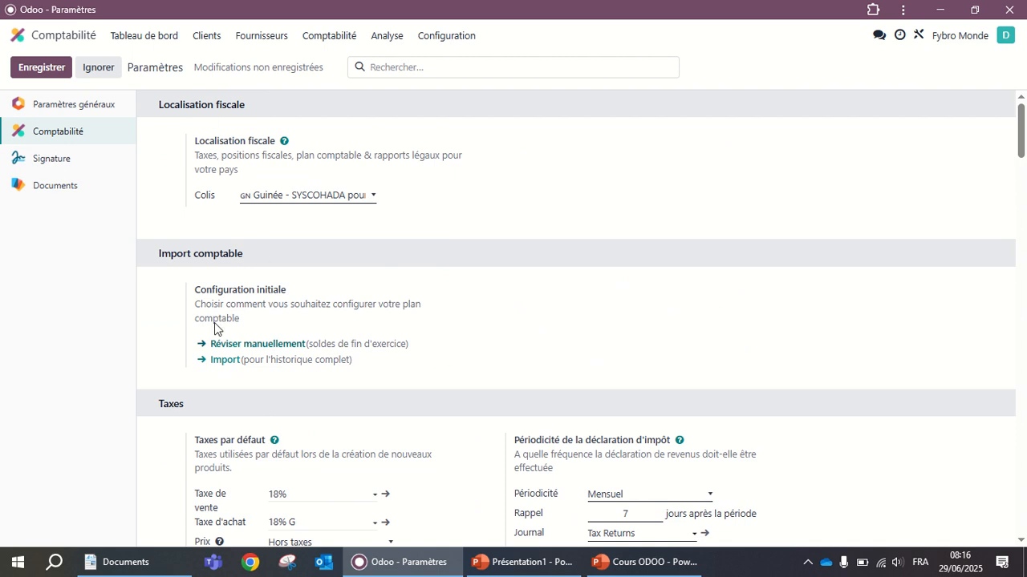
pyautogui.click(39, 66)
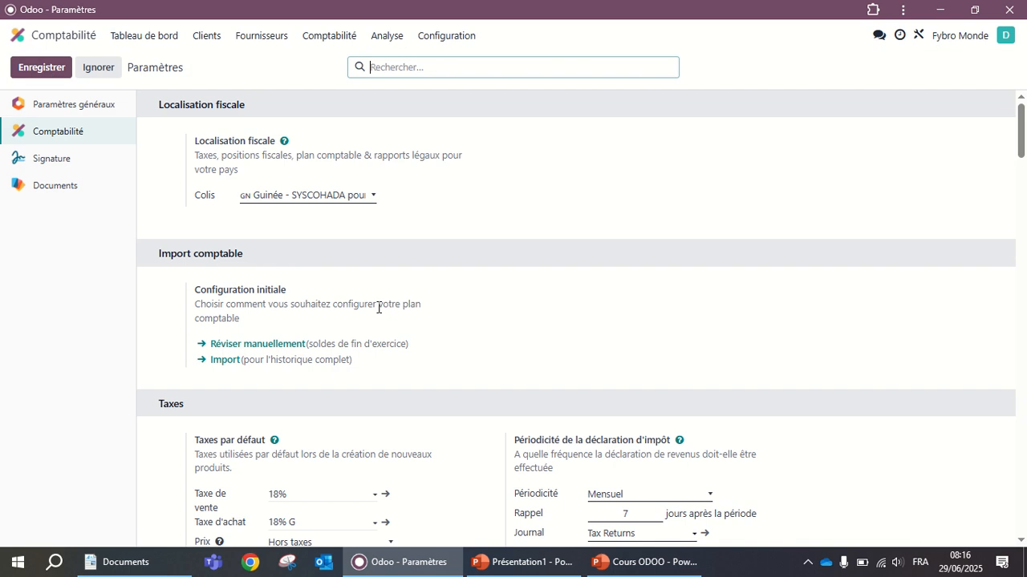
pyautogui.click(57, 68)
# Open the Plan comptable and examine the first page of accounts.
pyautogui.click(447, 37)
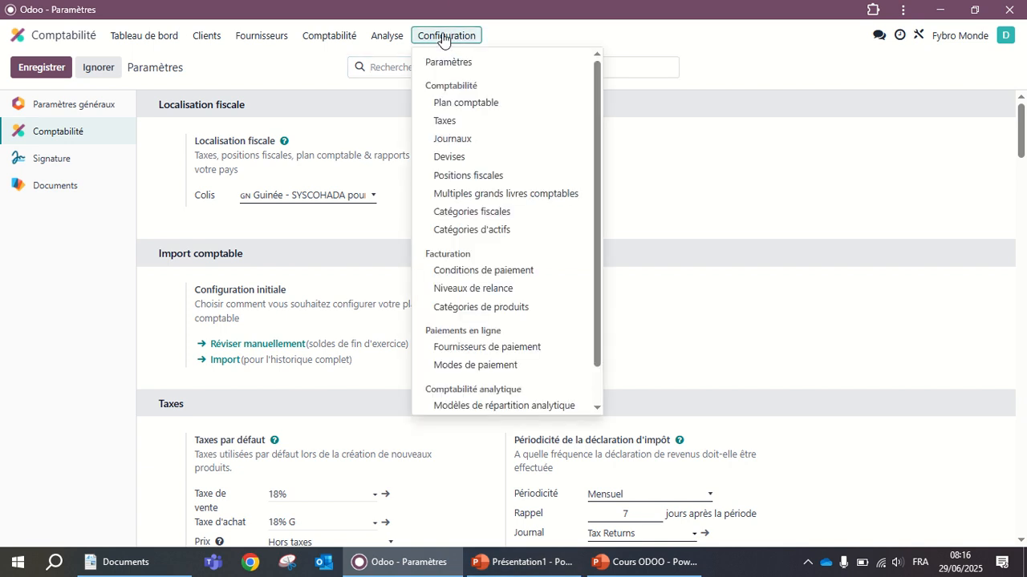
pyautogui.click(460, 107)
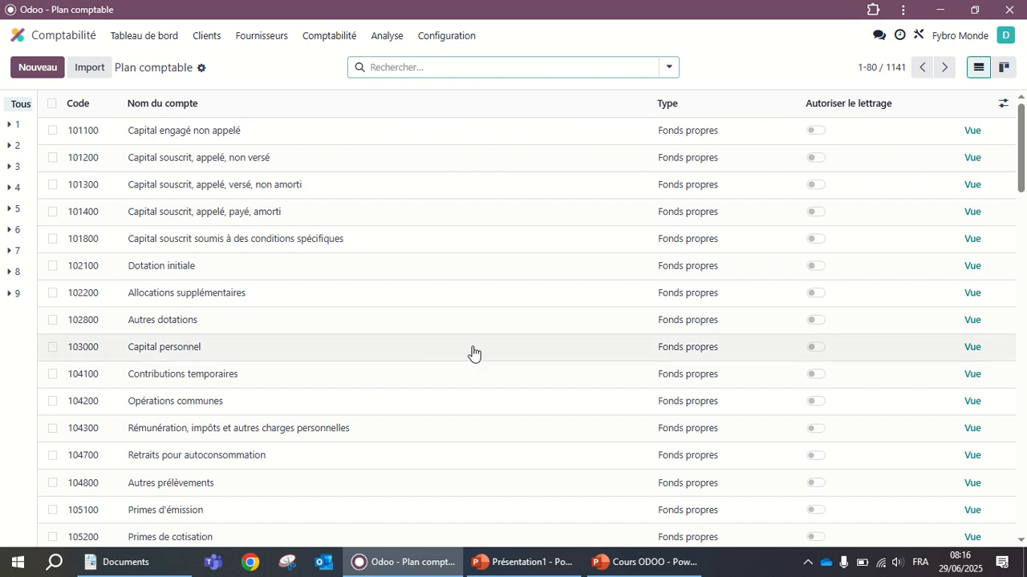
pyautogui.scroll(-5, 471, 362)
pyautogui.scroll(-10, 477, 413)
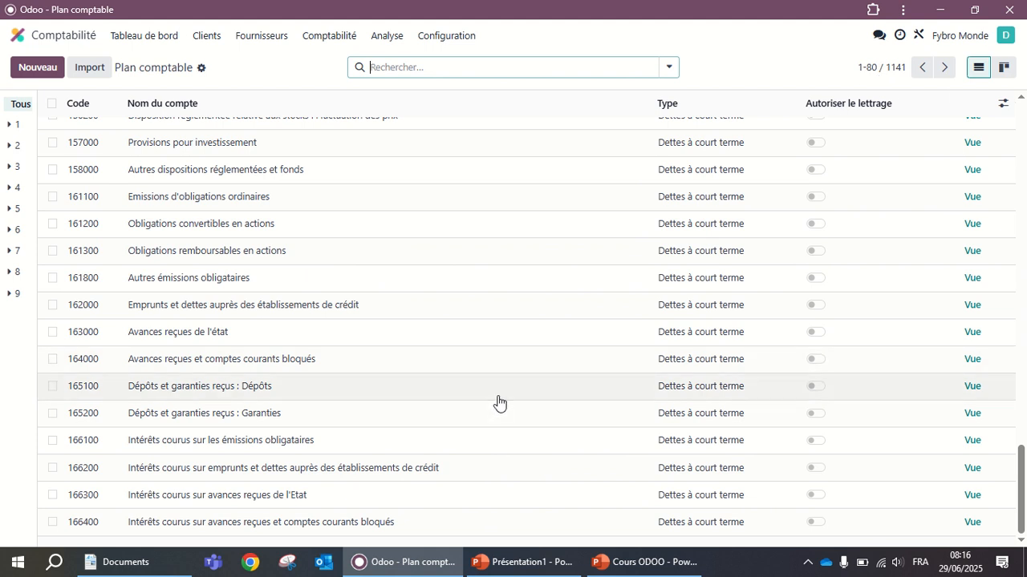
pyautogui.scroll(20, 498, 401)
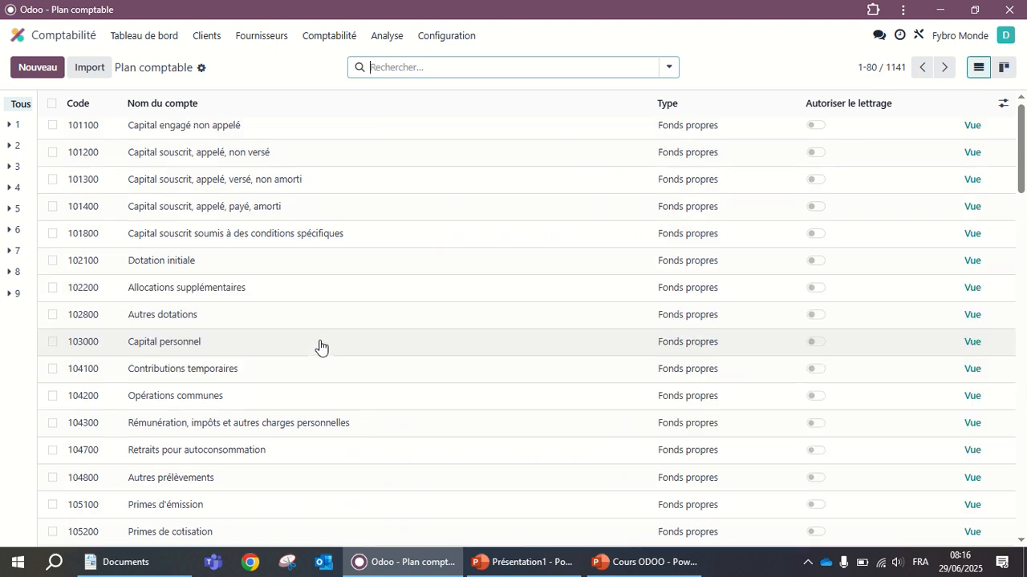
pyautogui.scroll(-18, 324, 360)
pyautogui.scroll(-3, 343, 423)
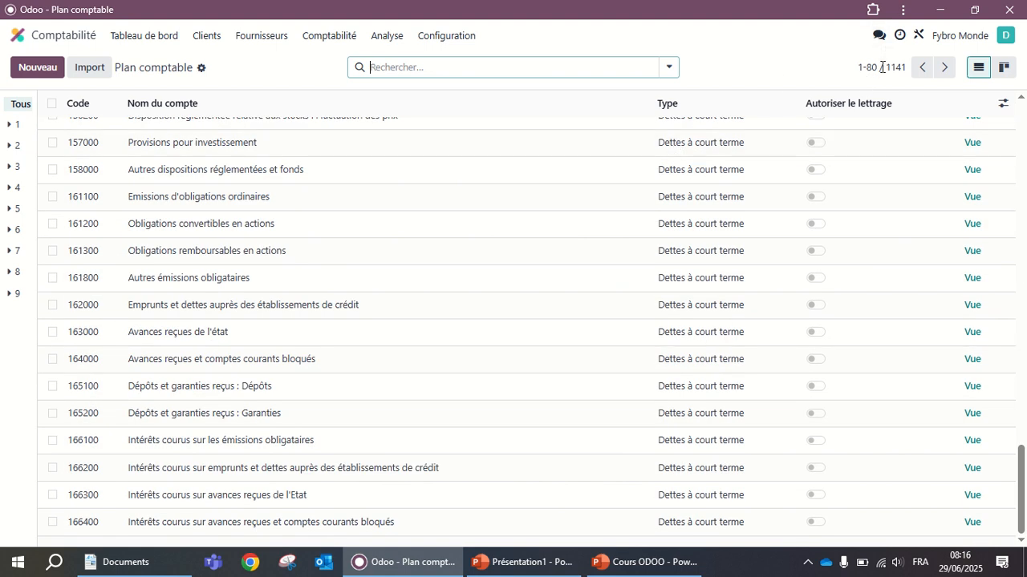
# Display accounts 1-1141 on a single page of the Plan comptable and browse through their codes, names and types.
pyautogui.moveTo(905, 109)
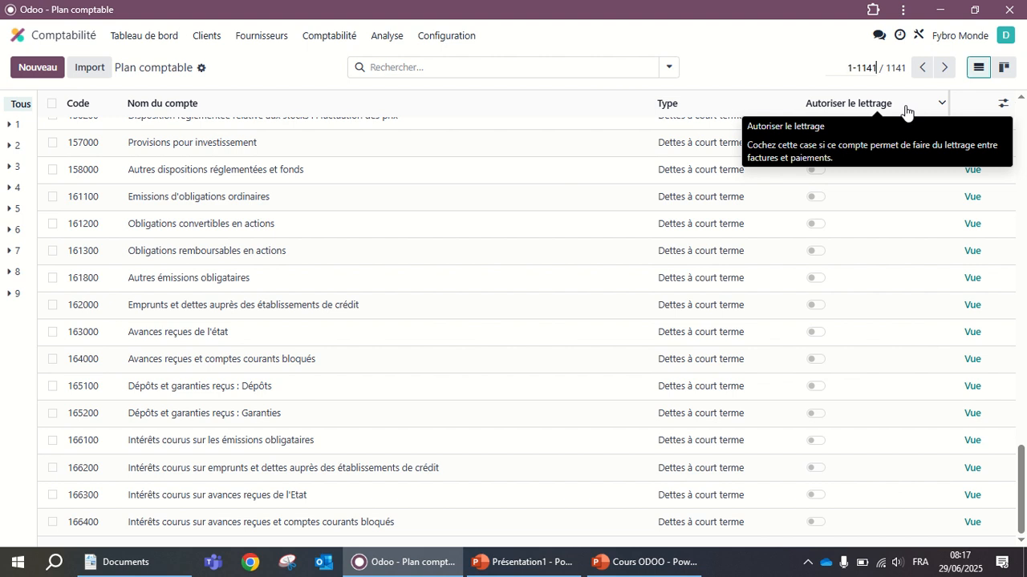
pyautogui.press('Return')
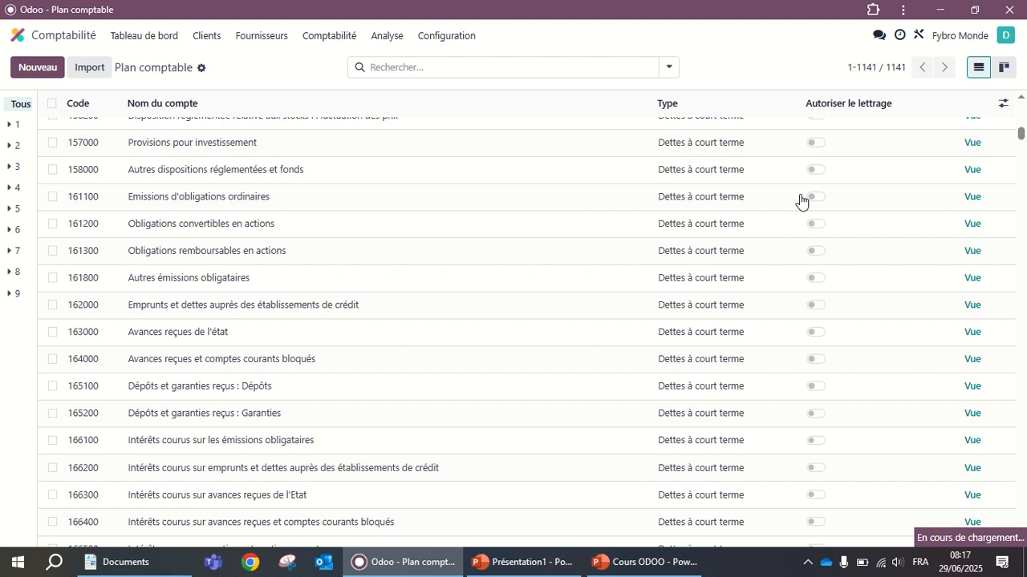
pyautogui.scroll(-15, 424, 401)
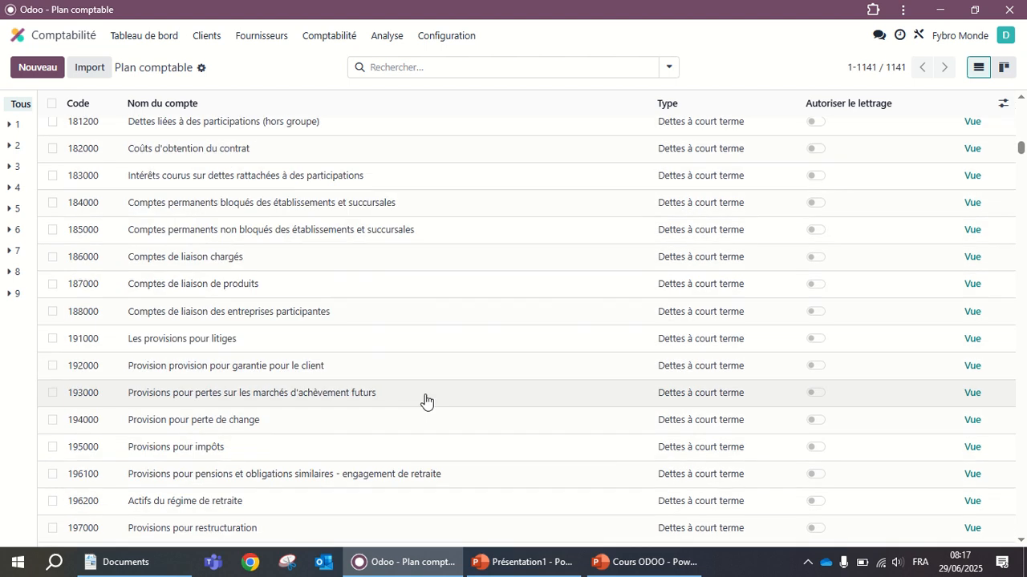
pyautogui.scroll(-20, 478, 455)
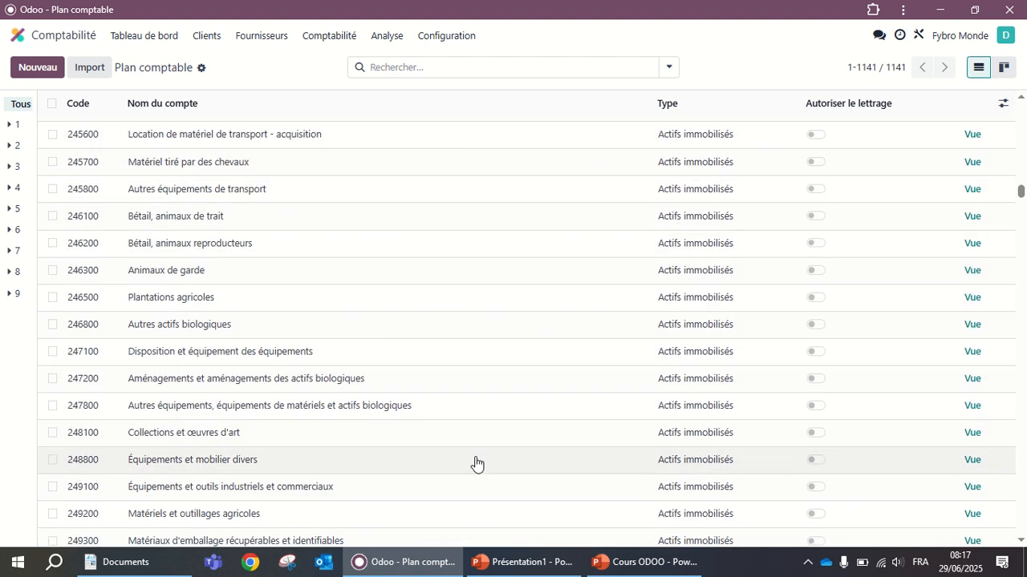
pyautogui.scroll(-4, 469, 467)
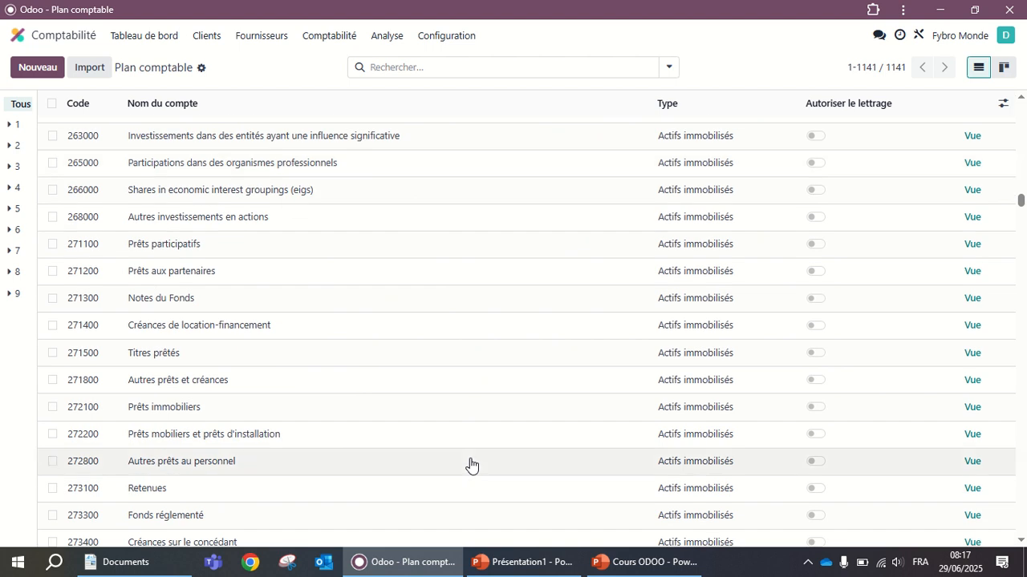
pyautogui.scroll(7, 470, 467)
pyautogui.scroll(20, 471, 465)
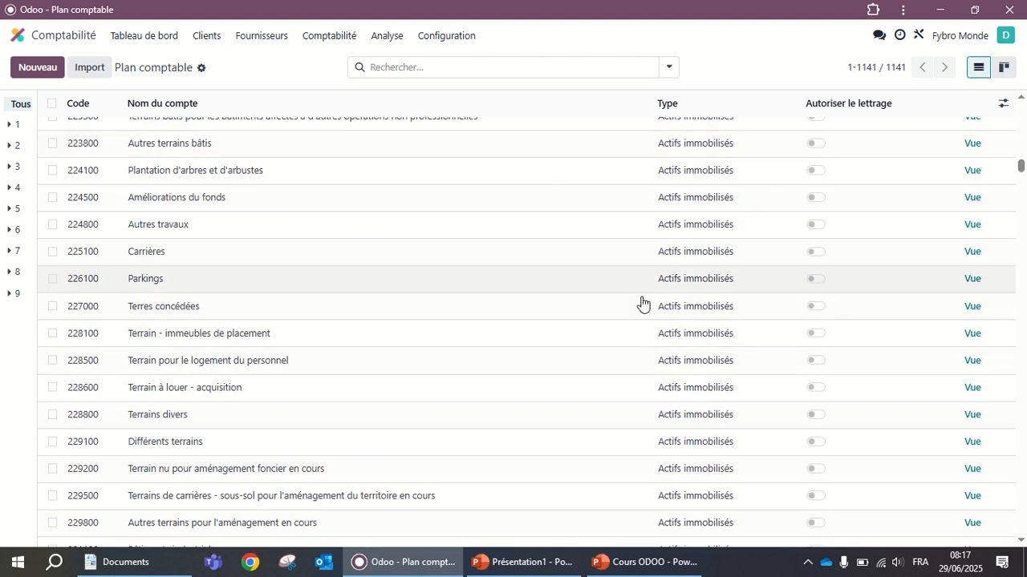
pyautogui.scroll(10, 580, 309)
pyautogui.scroll(20, 581, 311)
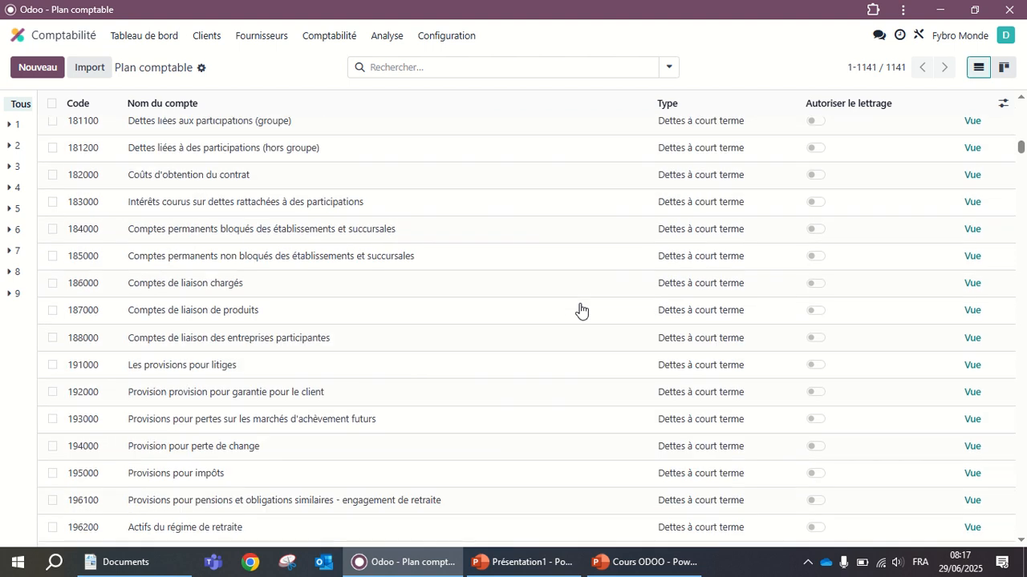
pyautogui.scroll(15, 611, 265)
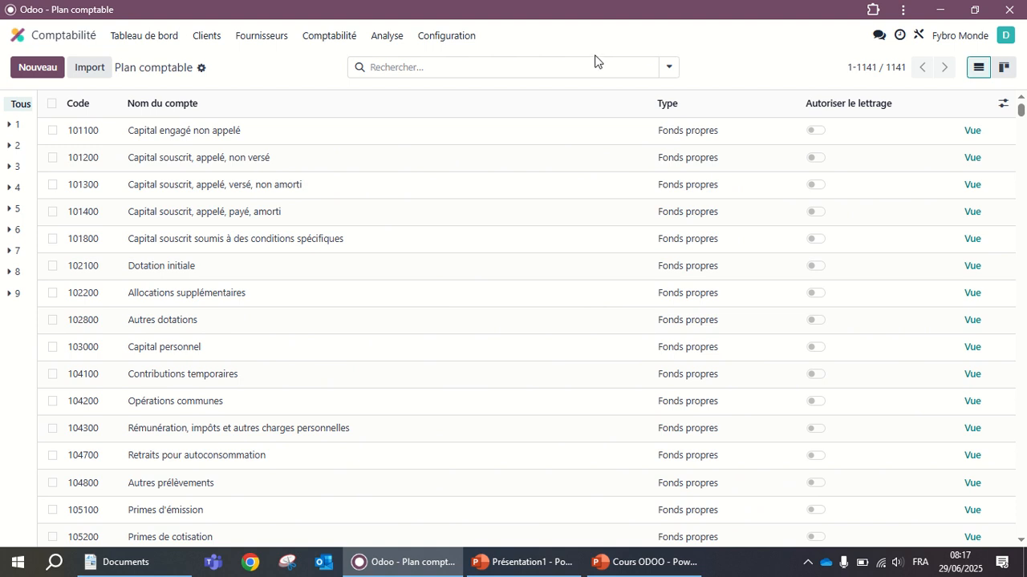
# Search the Plan comptable for accounts matching 411, examine their type and Autoriser le lettrage setting, and clear the search.
pyautogui.click(575, 70)
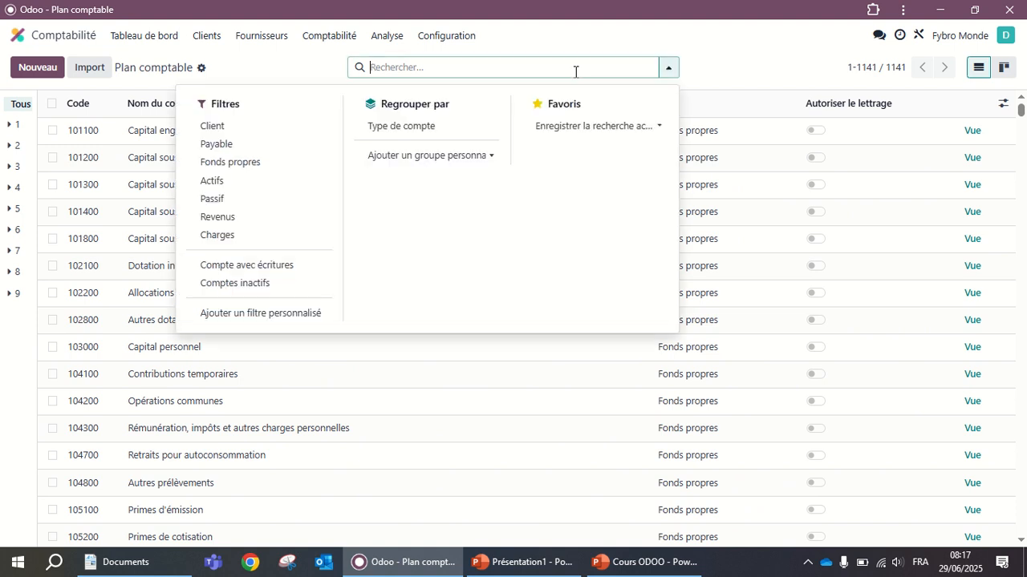
pyautogui.write('411')
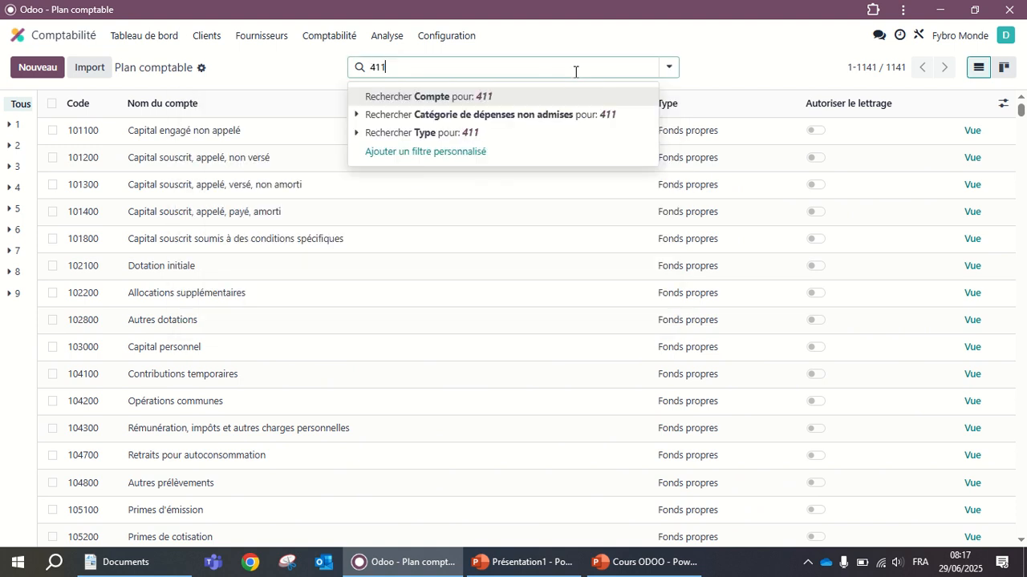
pyautogui.press('Return')
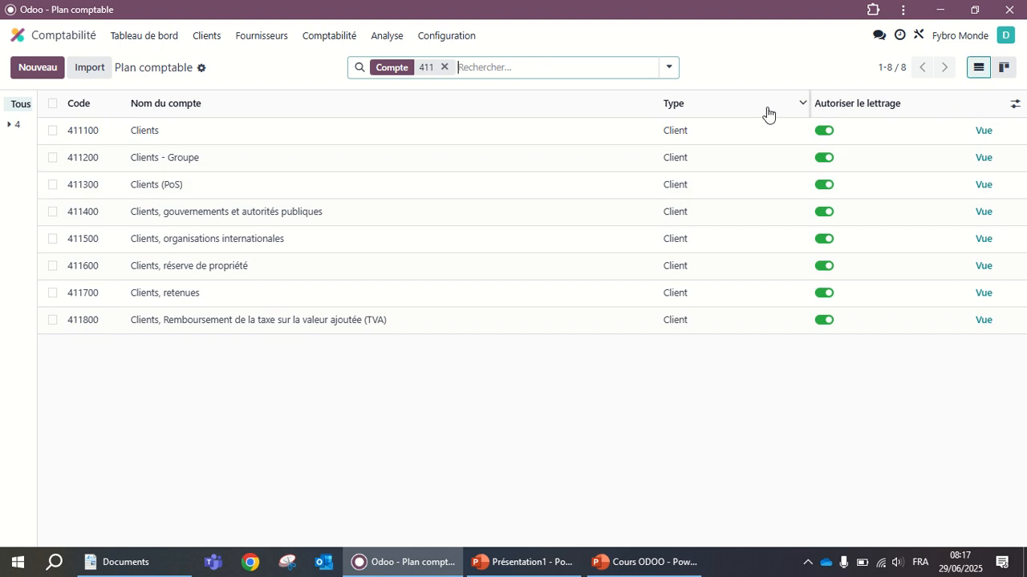
pyautogui.click(444, 69)
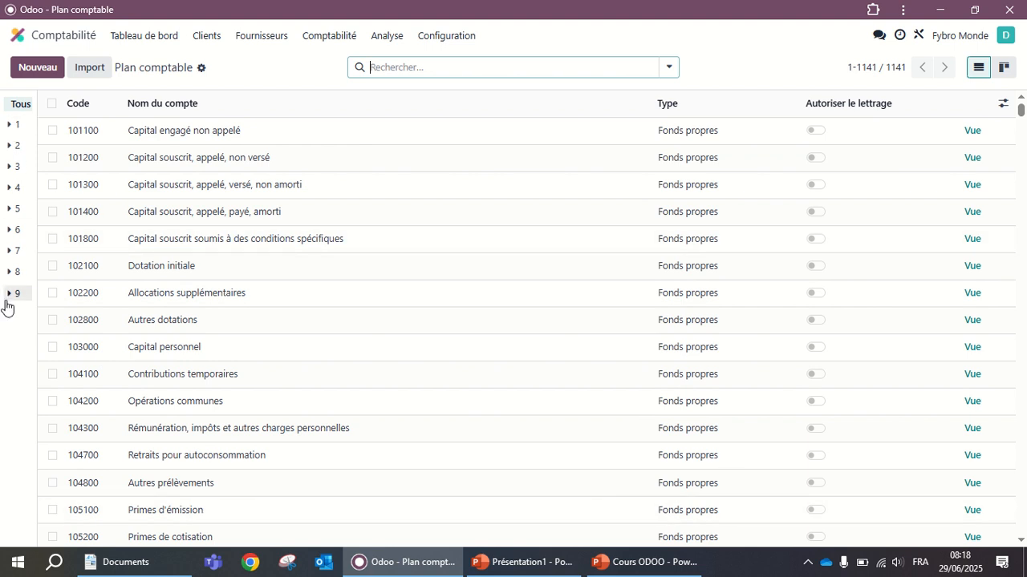
# Filter the Plan comptable by account class 1 and by class 2, and browse the class 2 accounts.
pyautogui.click(10, 127)
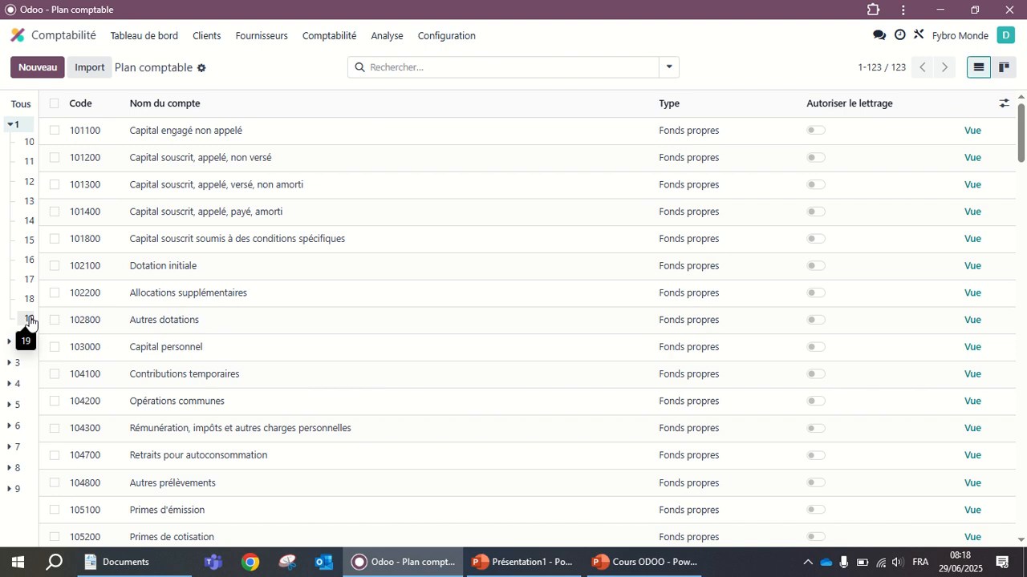
pyautogui.click(15, 344)
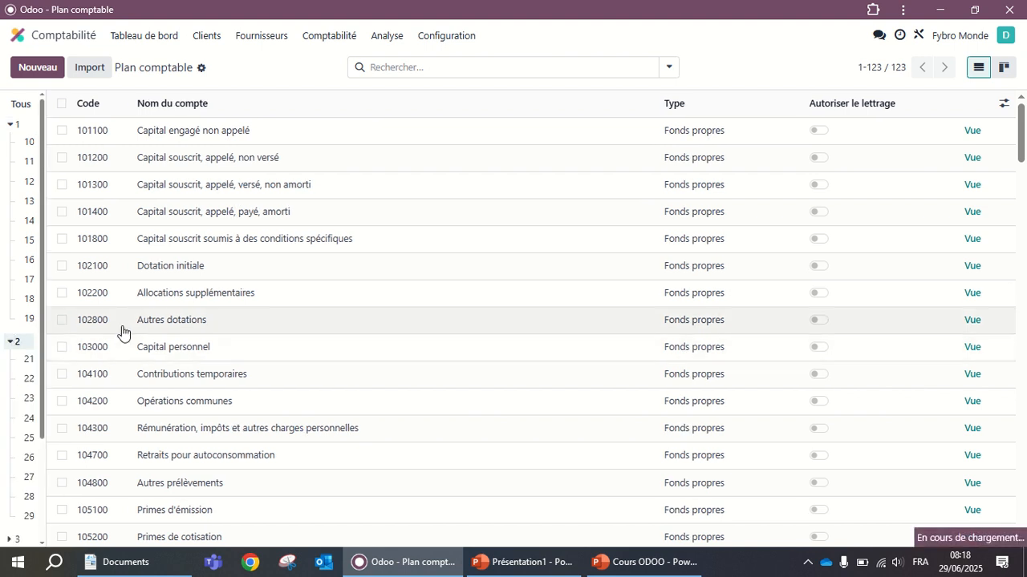
pyautogui.scroll(-6, 94, 363)
pyautogui.scroll(-10, 93, 363)
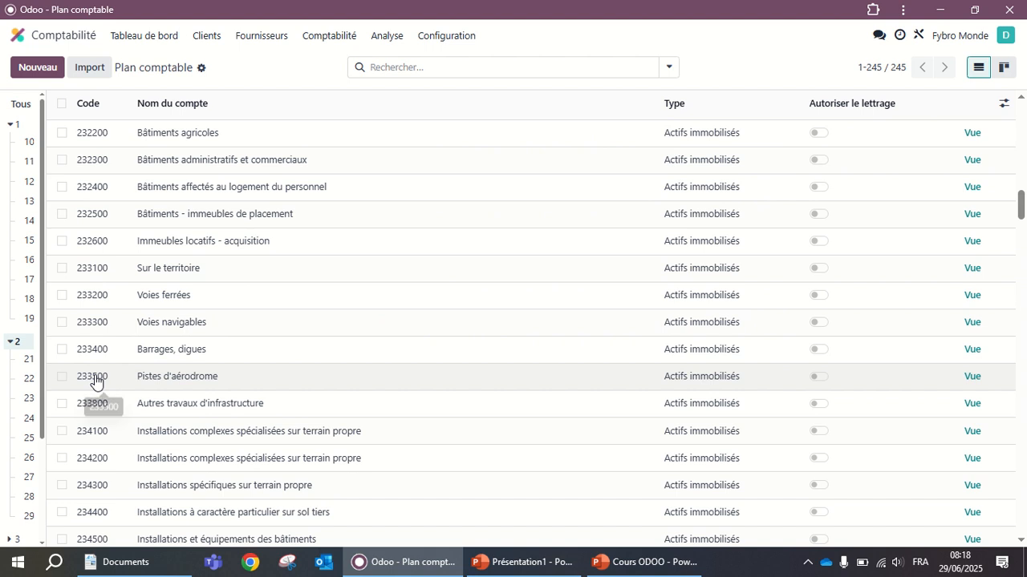
pyautogui.scroll(-1, 95, 379)
pyautogui.scroll(6, 95, 380)
pyautogui.scroll(13, 95, 379)
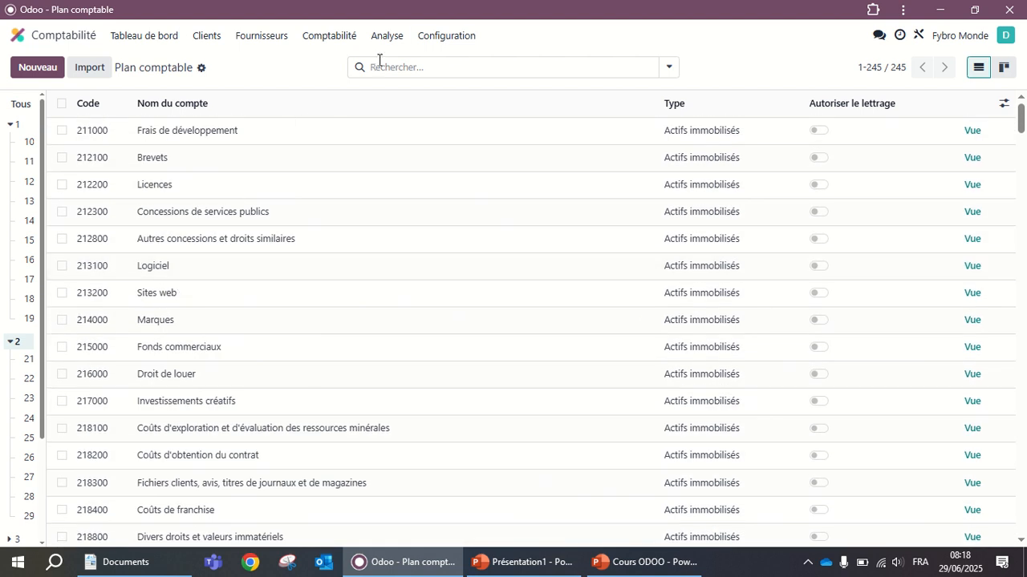
# Go to the Taxes configuration and open the 18% tax of type Ventes.
pyautogui.click(446, 42)
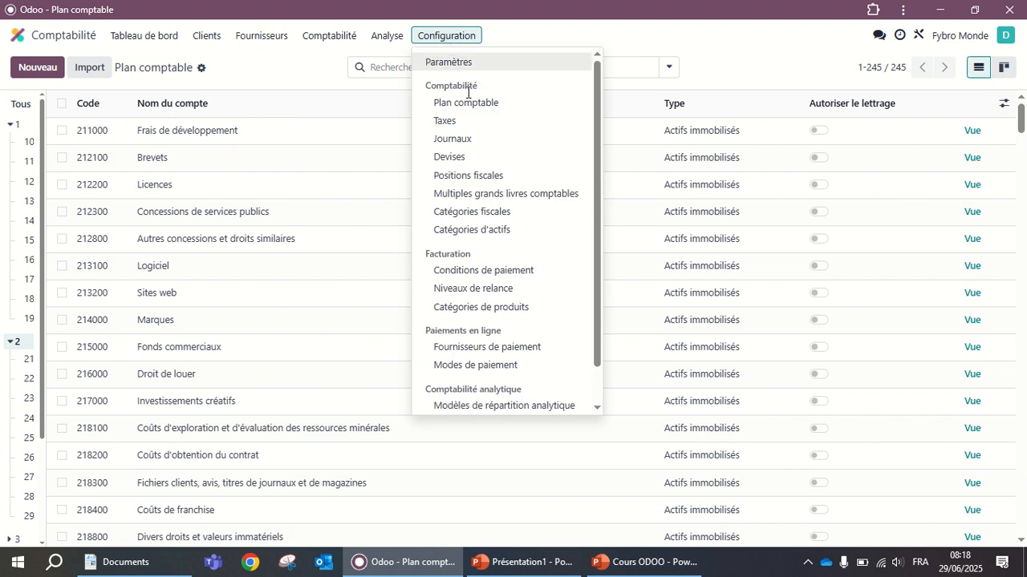
pyautogui.click(456, 123)
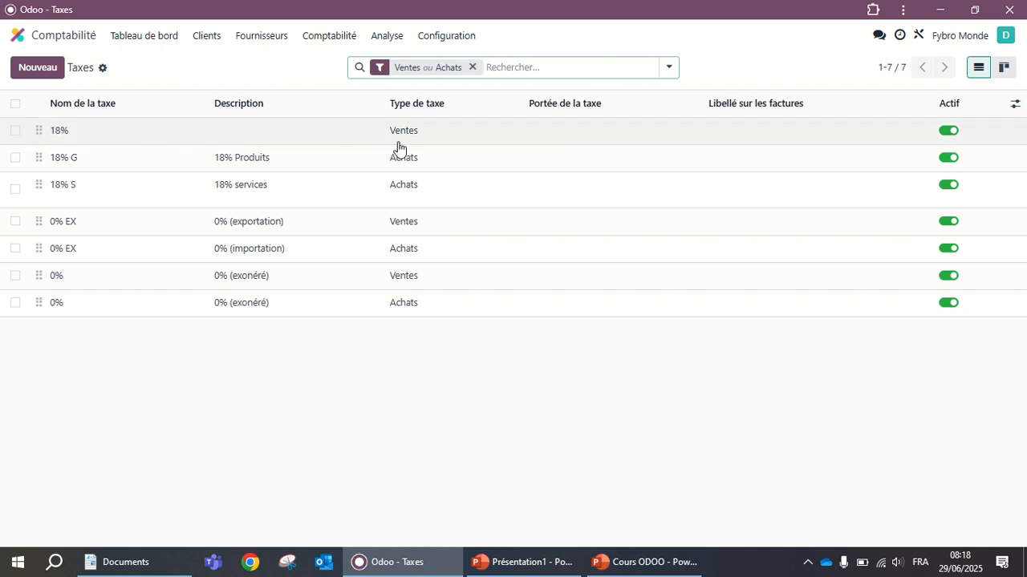
pyautogui.rightClick(123, 136)
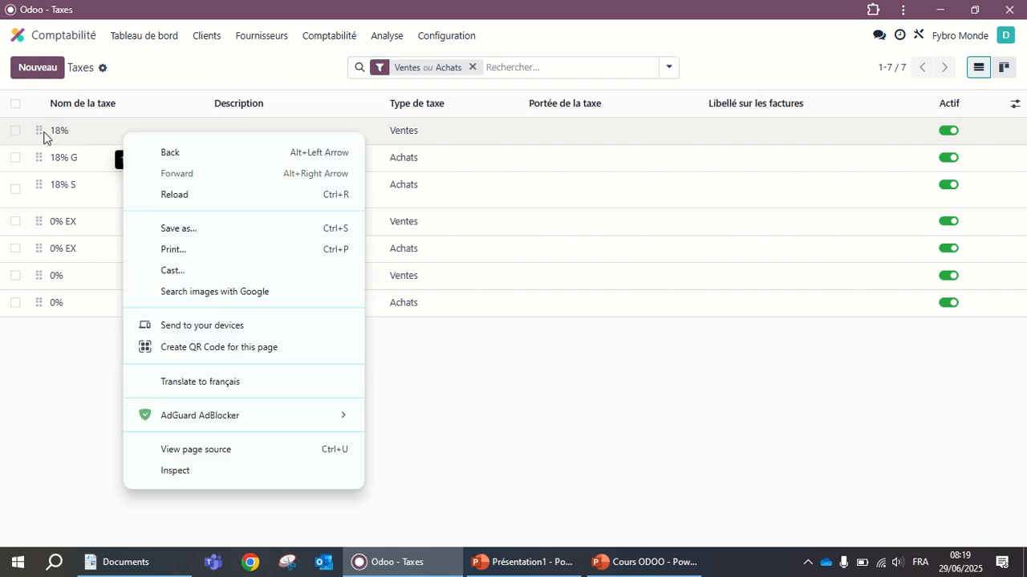
pyautogui.click(88, 133)
pyautogui.click(92, 134)
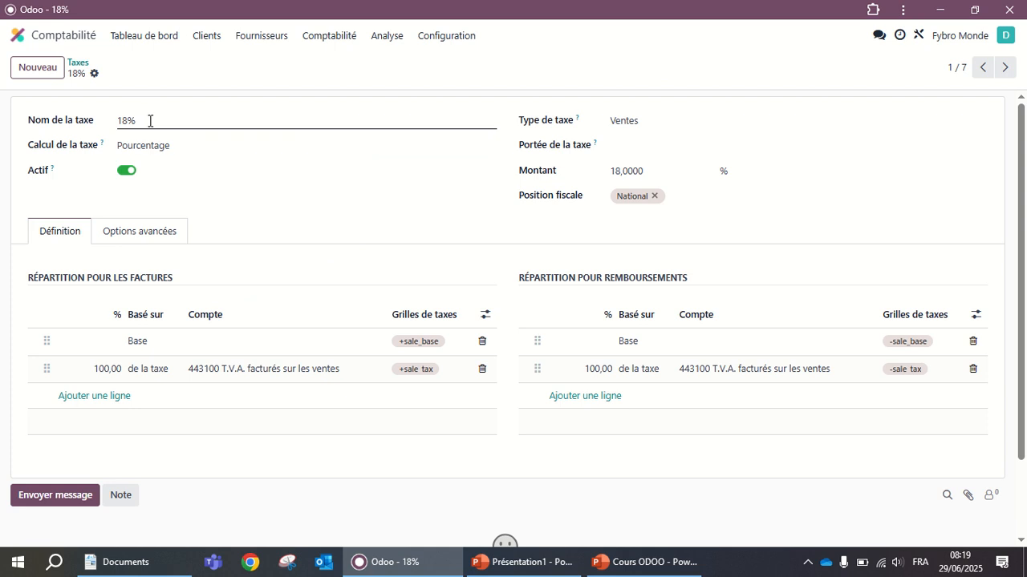
# Rename the 18% sales tax as TVA FACTURE 18%.
pyautogui.click(168, 120)
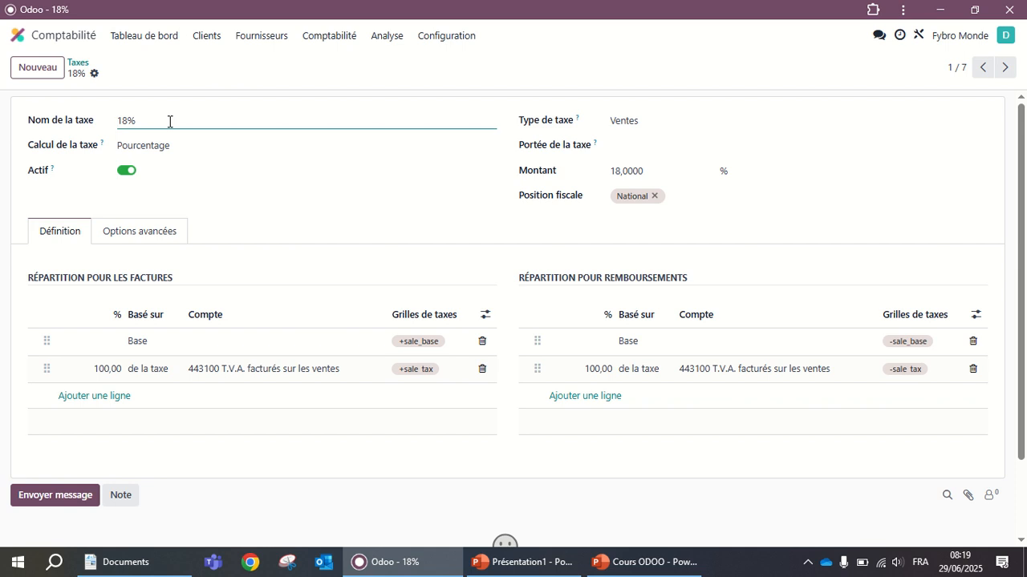
pyautogui.press('Home')
pyautogui.write('TVA FACTUR')
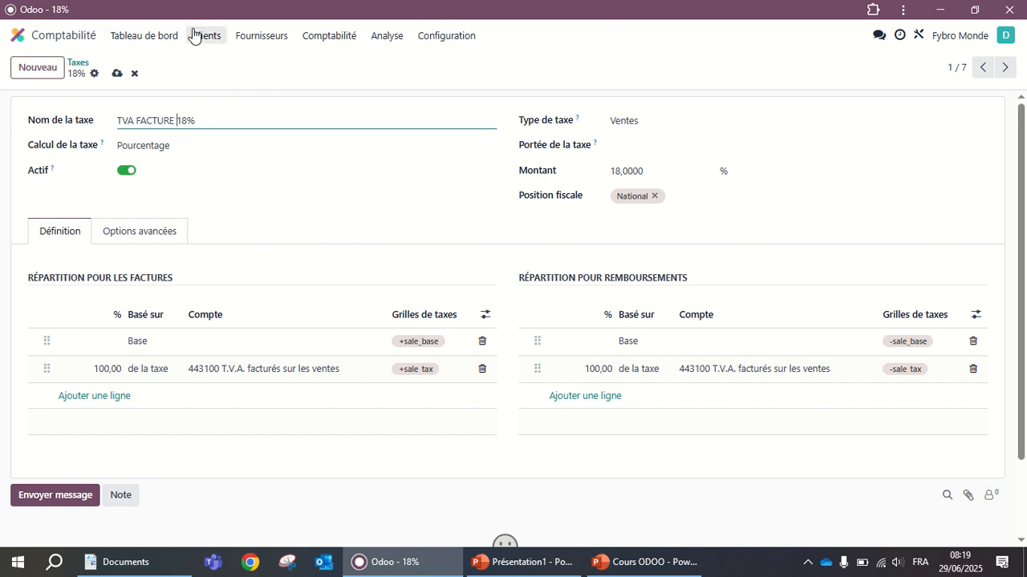
# Set the sales tax's invoice label to TVA FACTUREE, correct its name to TVA FACTUREE 18%, and save.
pyautogui.click(149, 233)
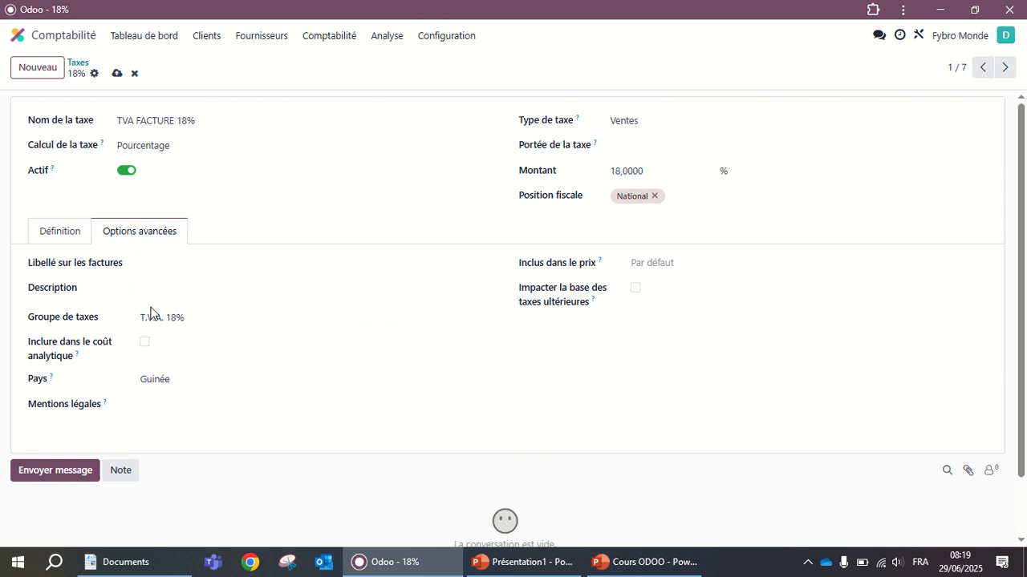
pyautogui.click(256, 264)
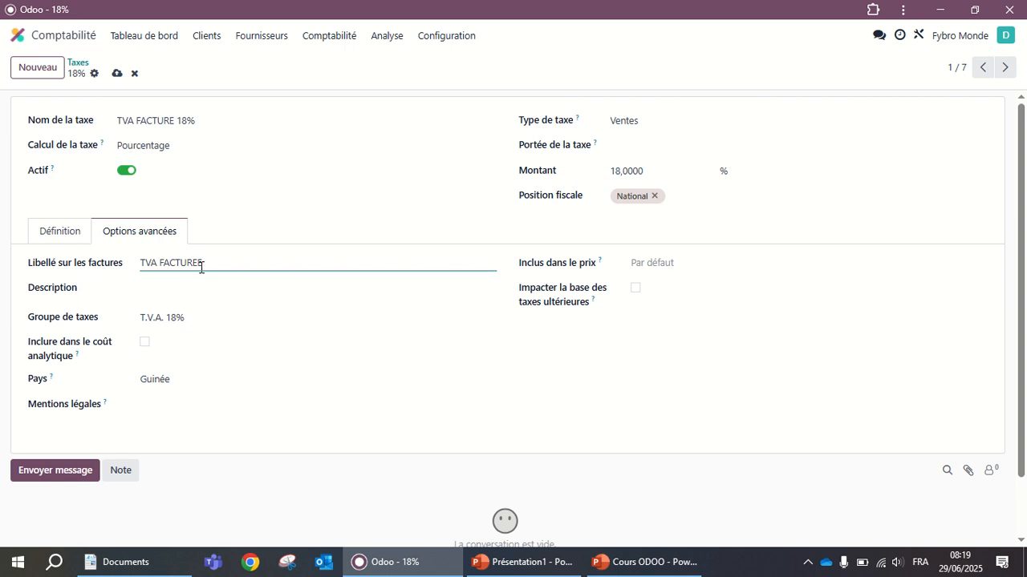
pyautogui.click(176, 120)
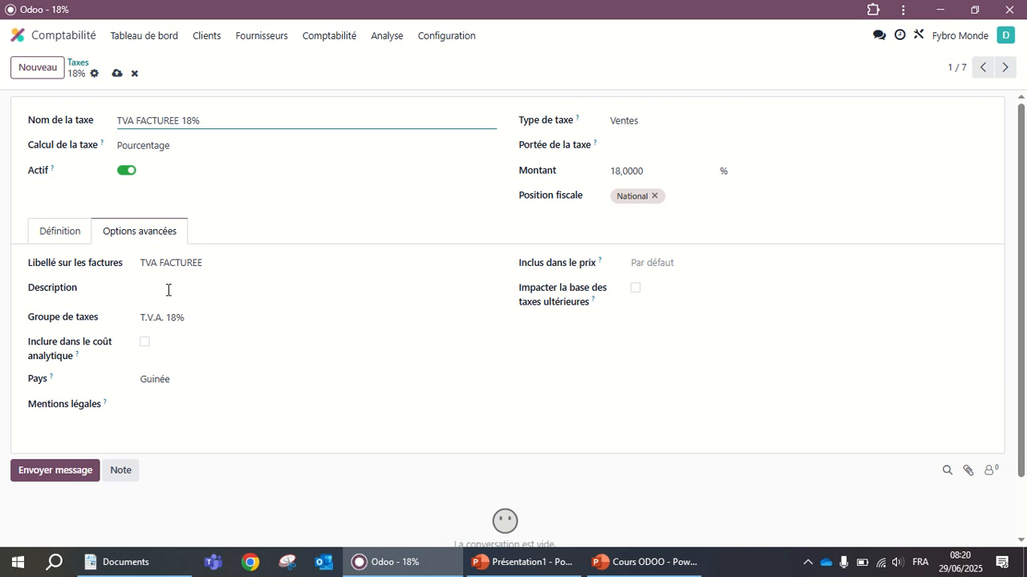
pyautogui.scroll(-2, 192, 417)
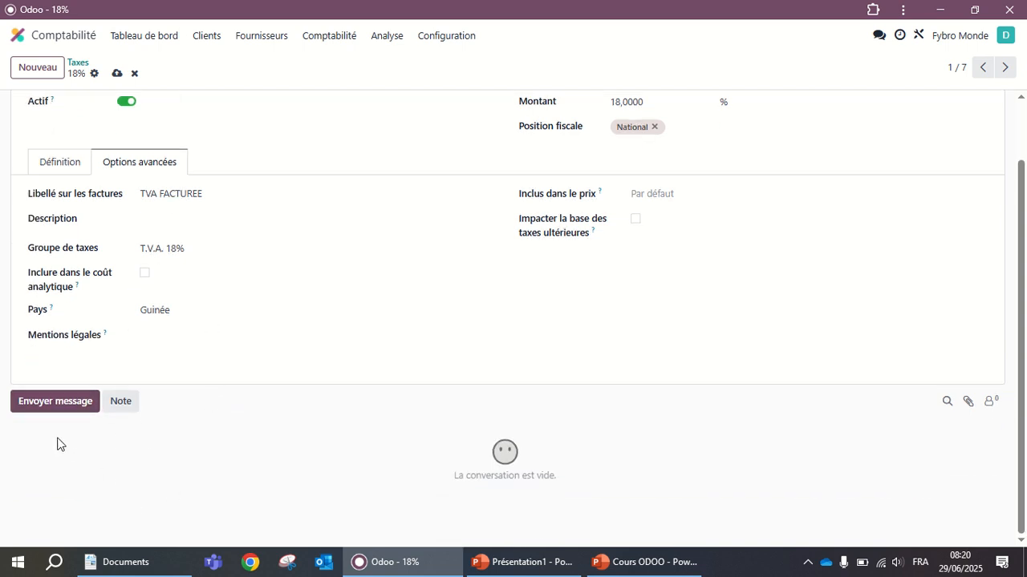
pyautogui.scroll(2, 293, 252)
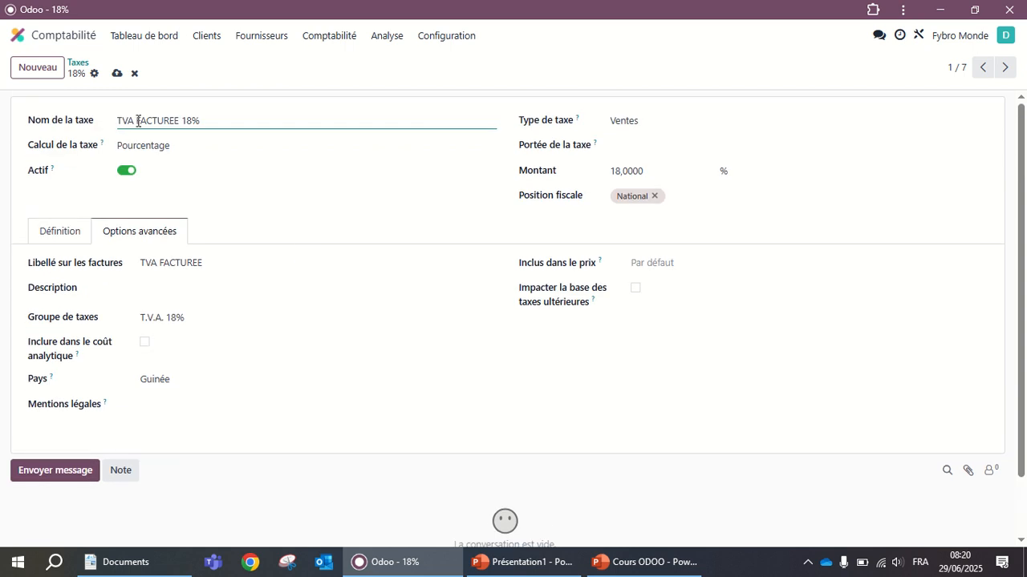
pyautogui.click(116, 75)
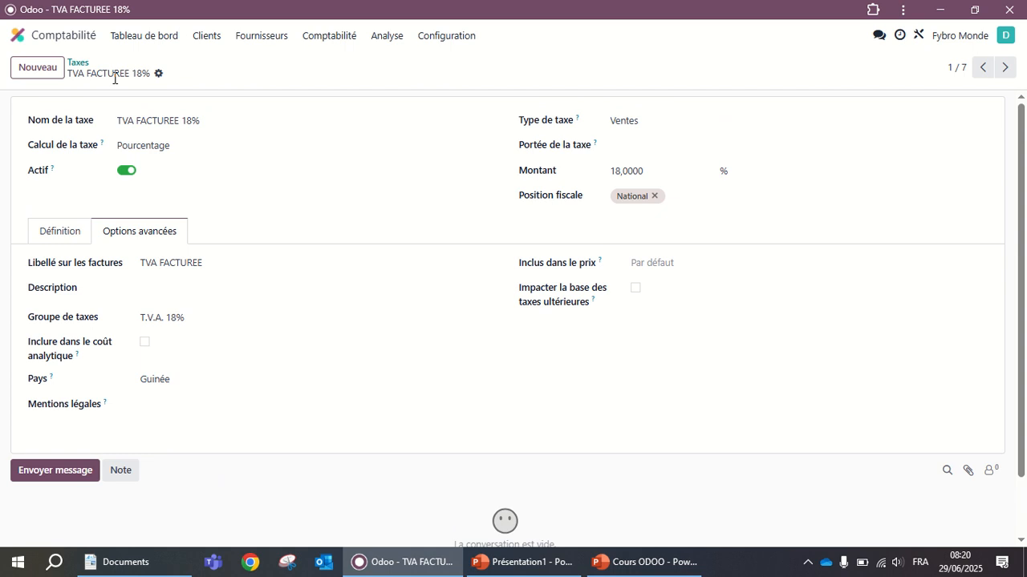
# Open the 18% G purchase tax from the tax list, rename it TVA RECUPERABLE ACHAT18%, and save.
pyautogui.click(78, 63)
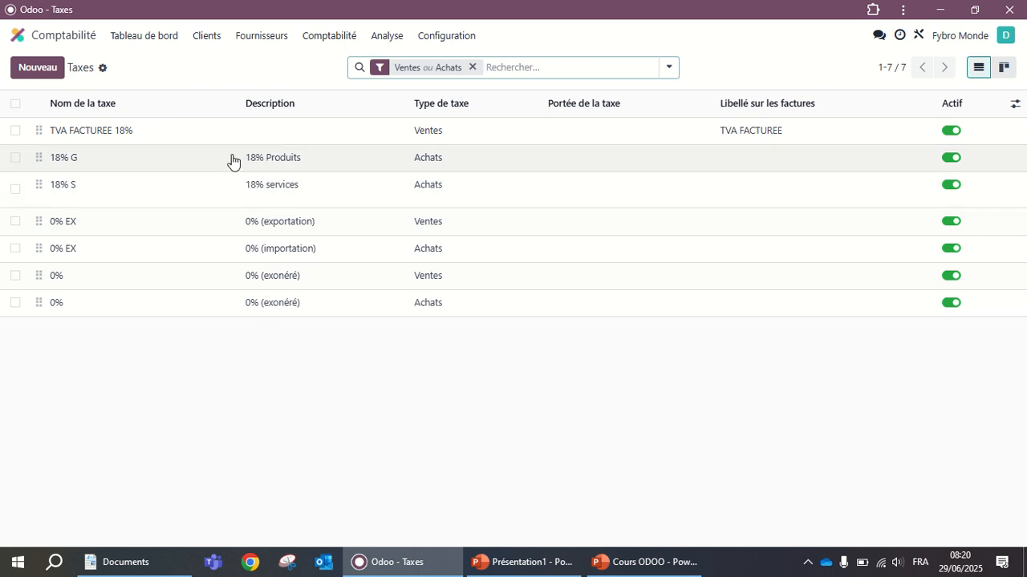
pyautogui.click(207, 164)
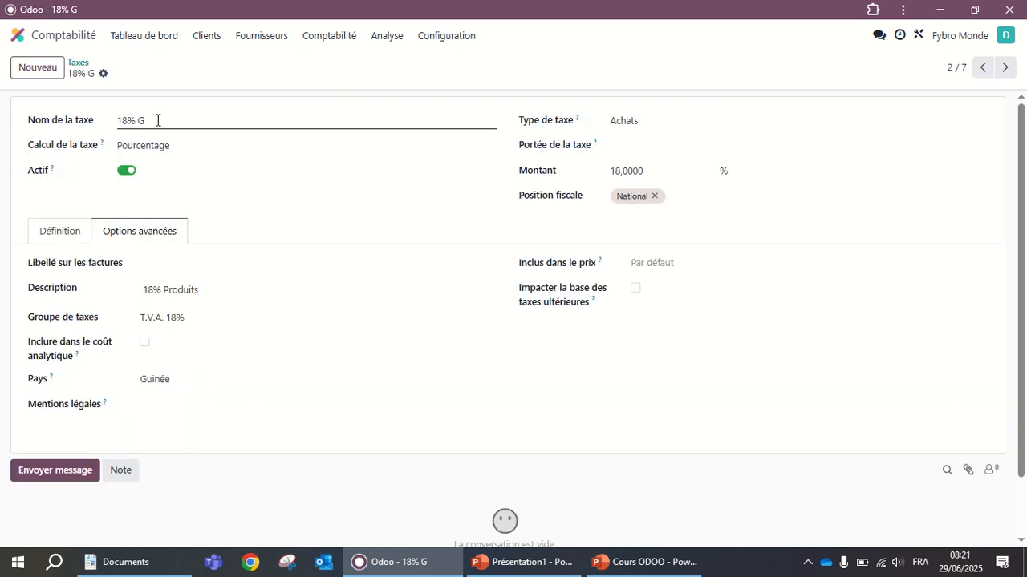
pyautogui.click(149, 120)
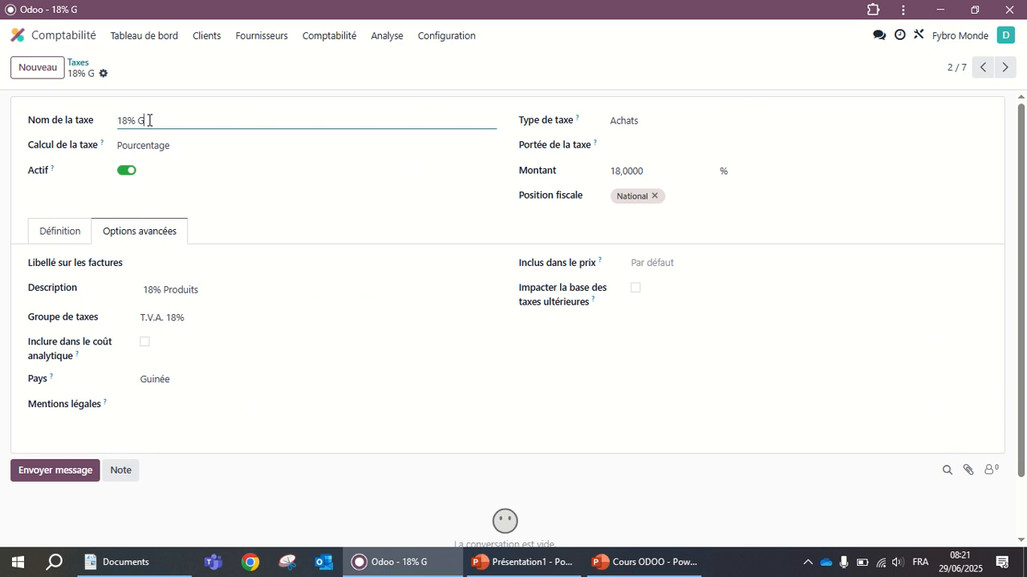
pyautogui.press('BackSpace')
pyautogui.write('TVA RECUPA')
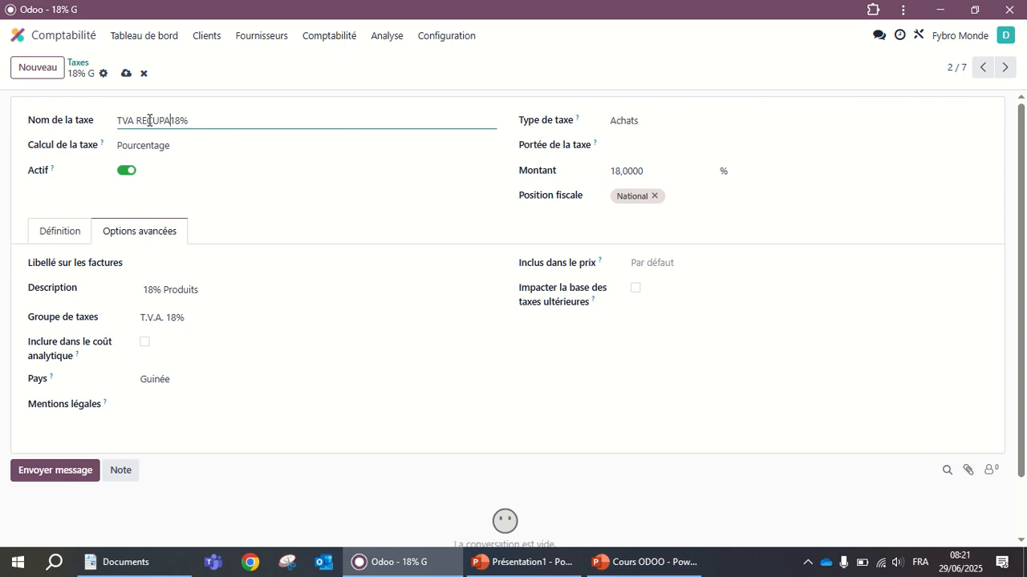
pyautogui.press('BackSpace')
pyautogui.write('ERABLE ACHAT')
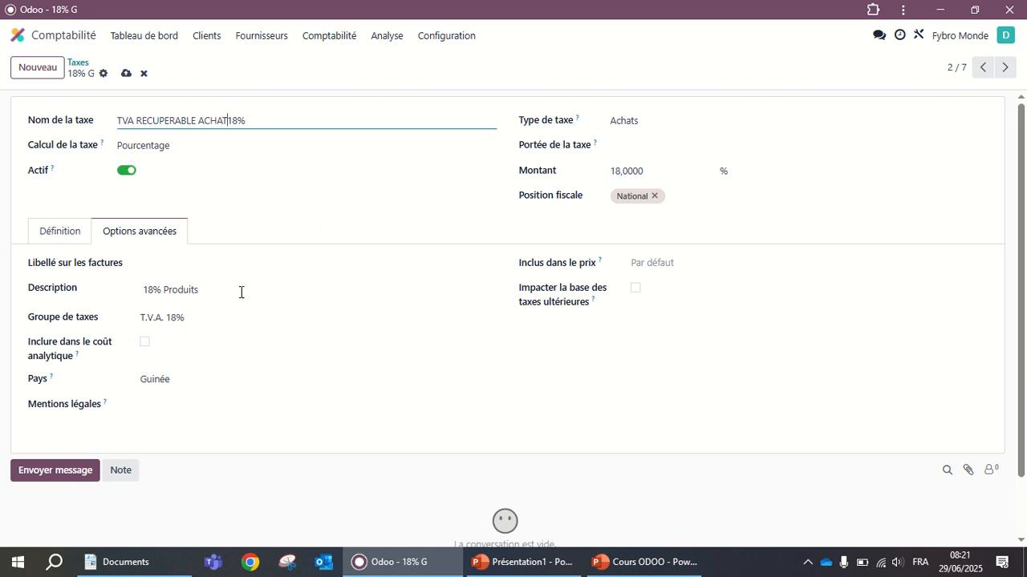
pyautogui.click(126, 74)
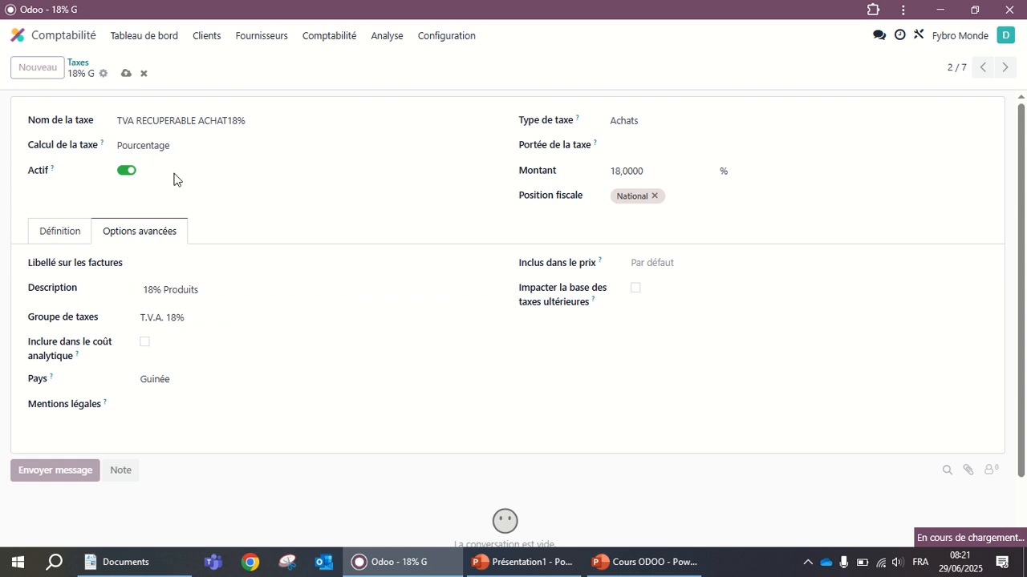
# Return to the tax list and go to the Journaux configuration.
pyautogui.click(80, 63)
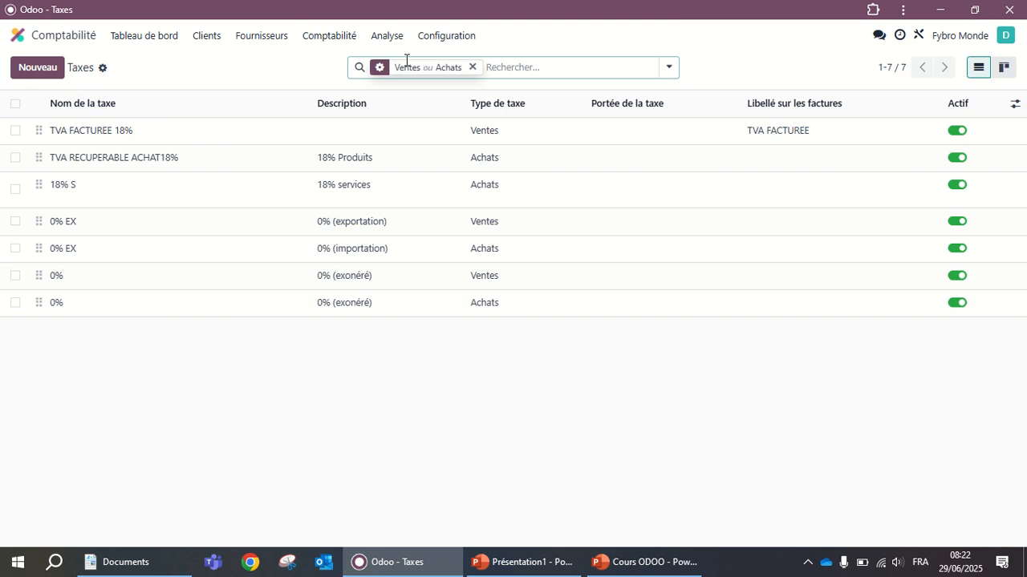
pyautogui.click(454, 40)
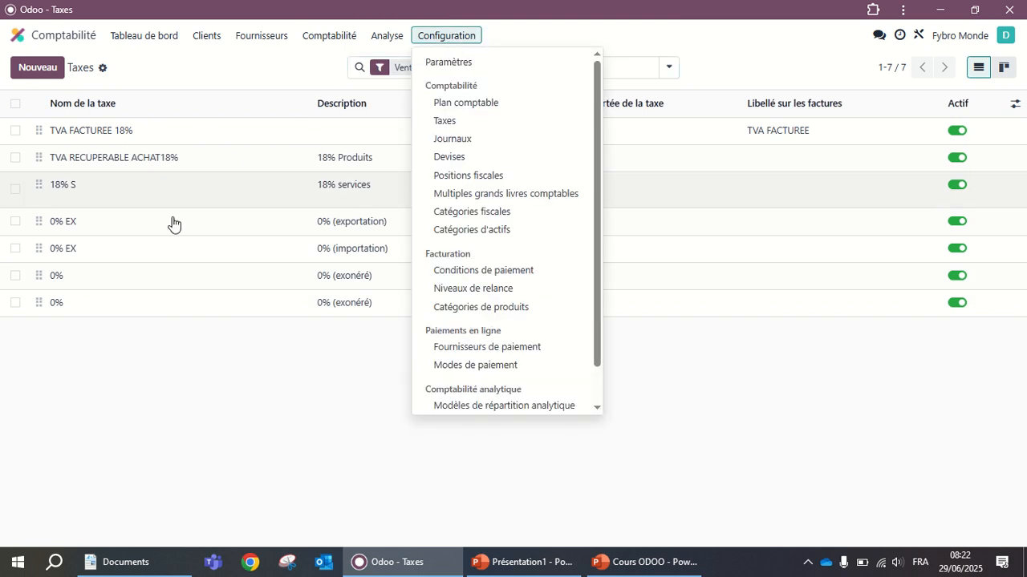
pyautogui.click(460, 141)
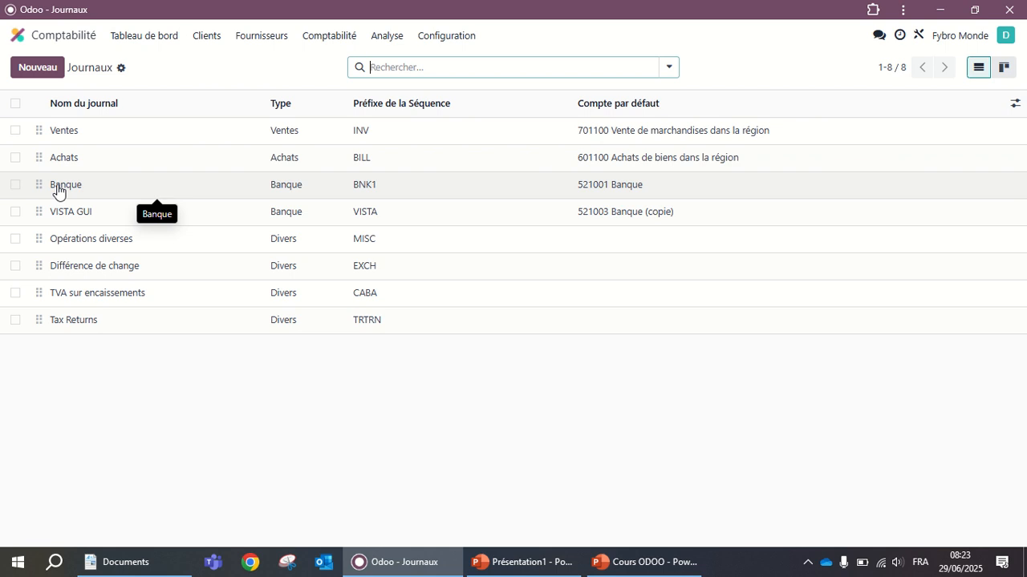
# Duplicate the Banque journal from the list of journals.
pyautogui.click(16, 185)
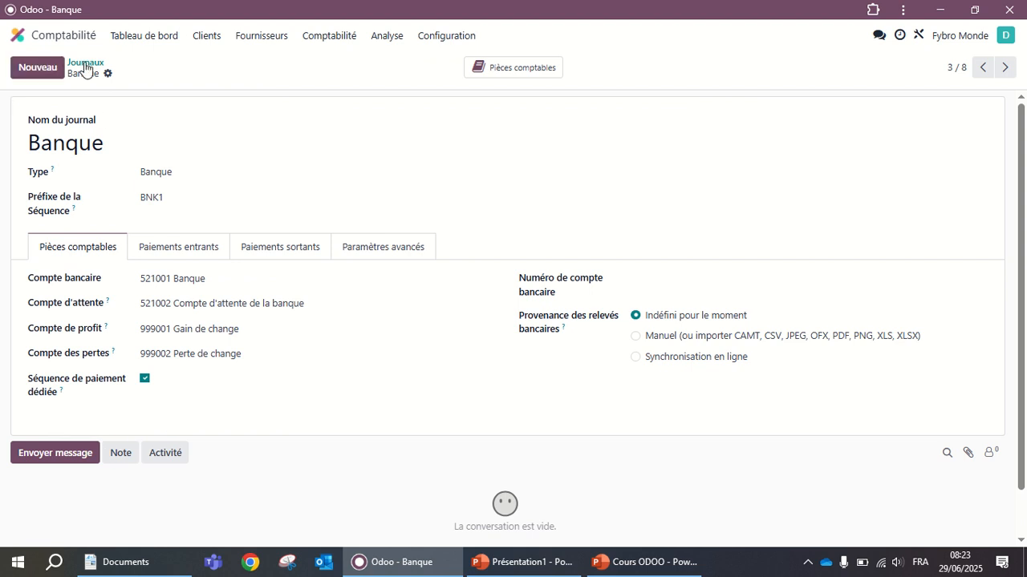
pyautogui.click(88, 66)
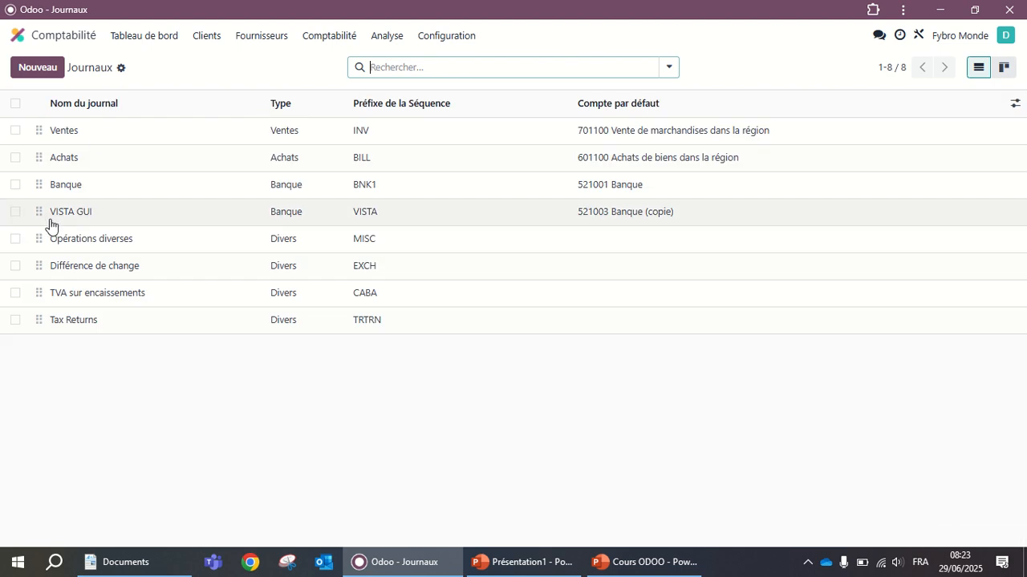
pyautogui.click(16, 185)
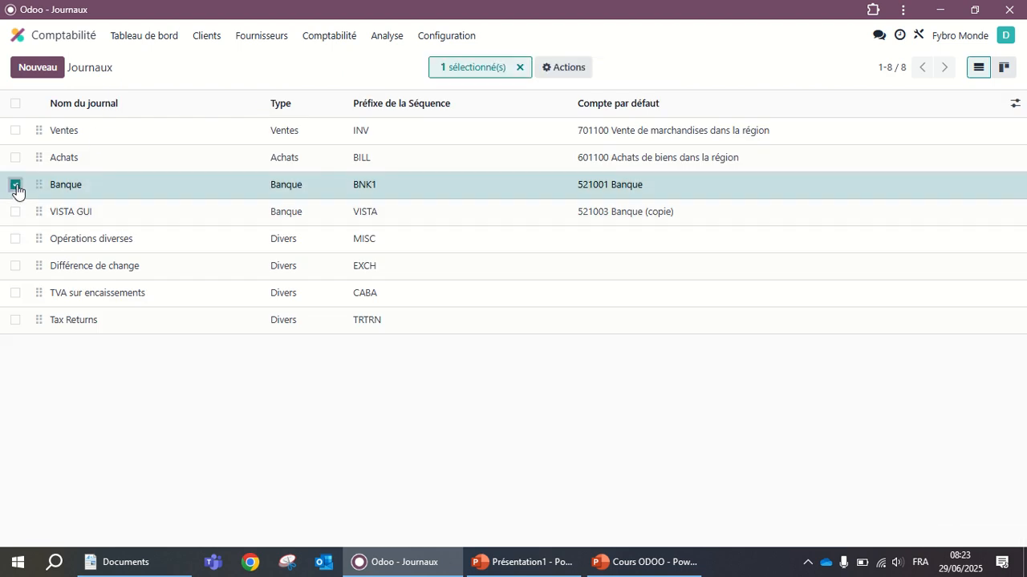
pyautogui.click(565, 71)
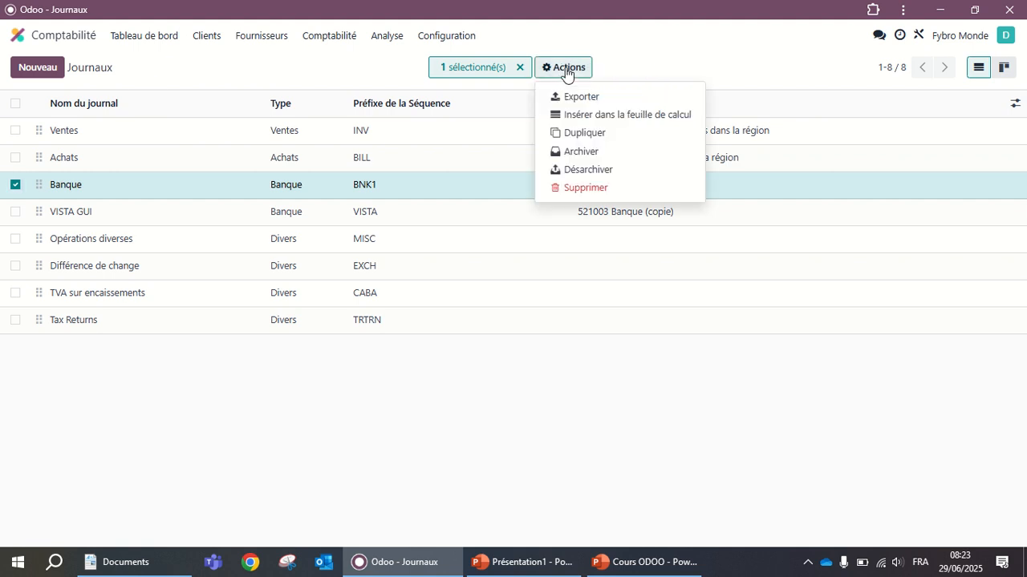
pyautogui.click(583, 134)
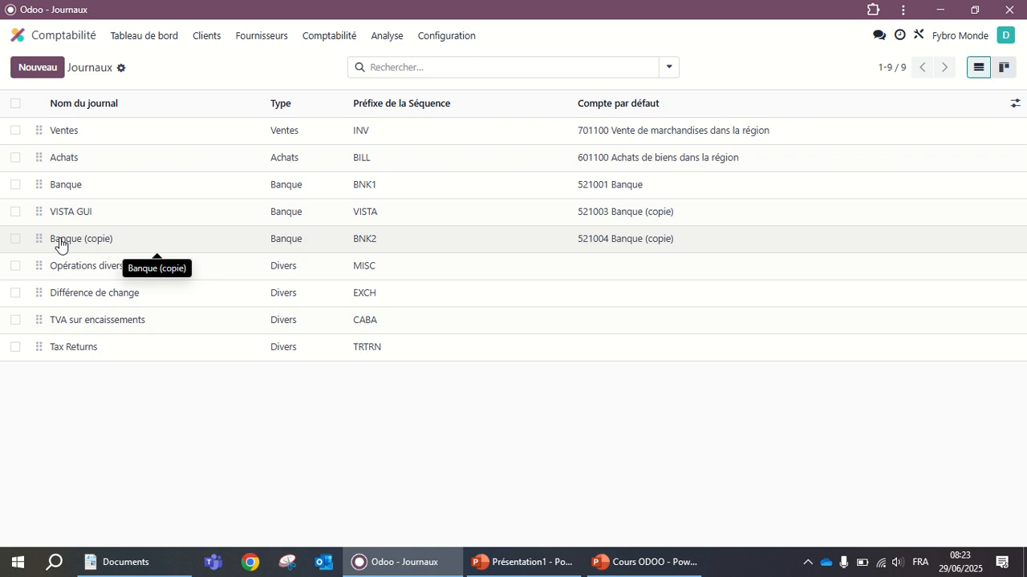
# Open the copied Banque journal and rename it SGG.
pyautogui.click(60, 243)
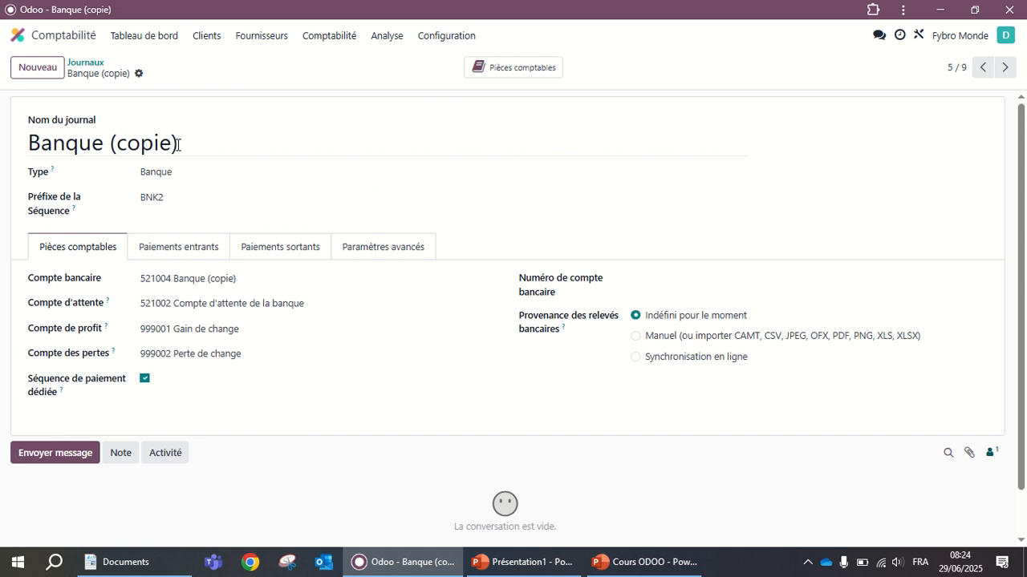
pyautogui.click(178, 144)
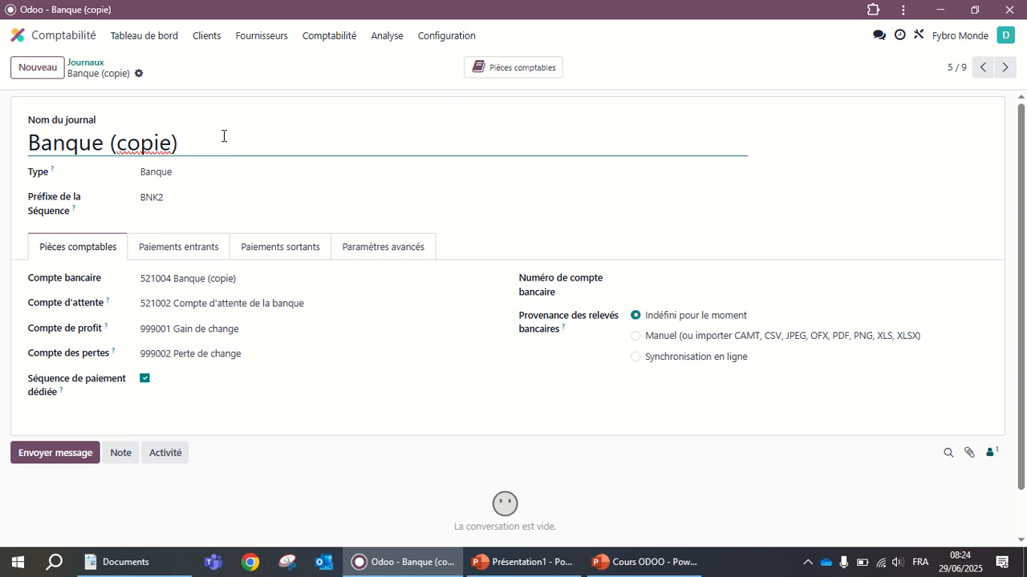
pyautogui.press('BackSpace')
pyautogui.press('BackSpace')
pyautogui.press('BackSpace')
pyautogui.press('BackSpace')
pyautogui.press('BackSpace')
pyautogui.press('BackSpace')
pyautogui.press('BackSpace')
pyautogui.press('BackSpace')
pyautogui.press('BackSpace')
pyautogui.press('BackSpace')
pyautogui.press('BackSpace')
pyautogui.press('BackSpace')
pyautogui.press('BackSpace')
pyautogui.press('BackSpace')
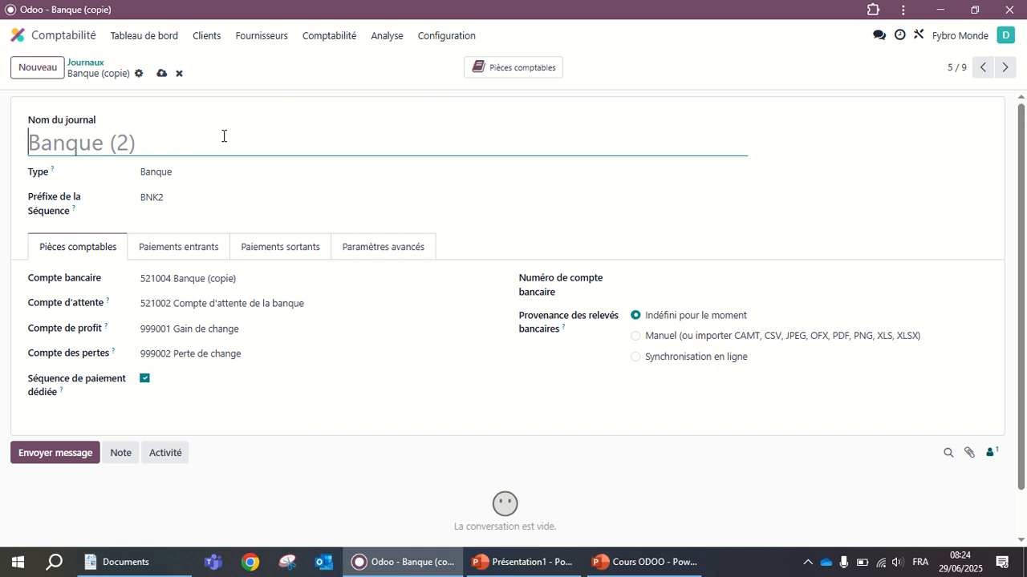
pyautogui.write('SO')
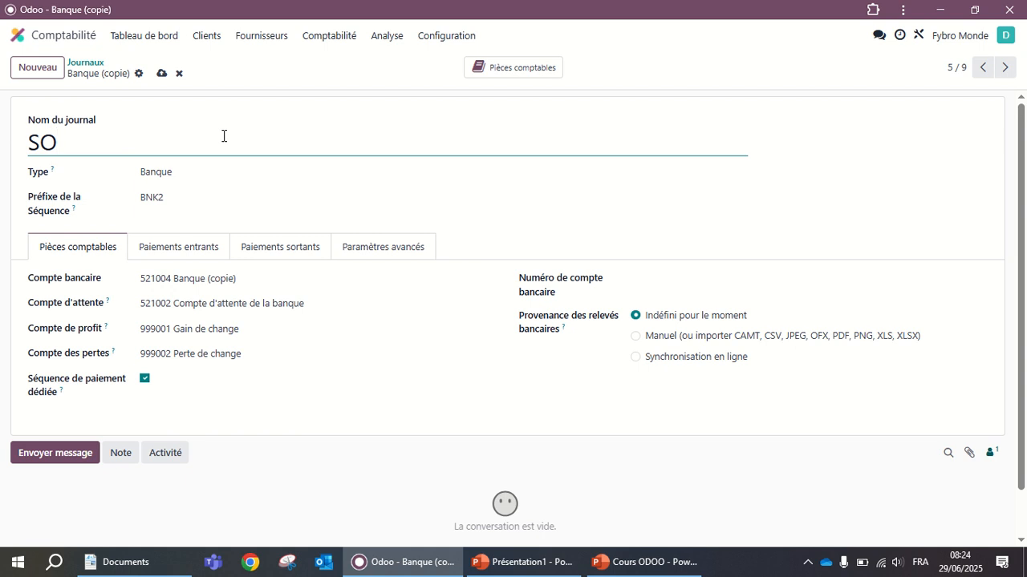
pyautogui.press('BackSpace')
pyautogui.write('GG')
pyautogui.press('Tab')
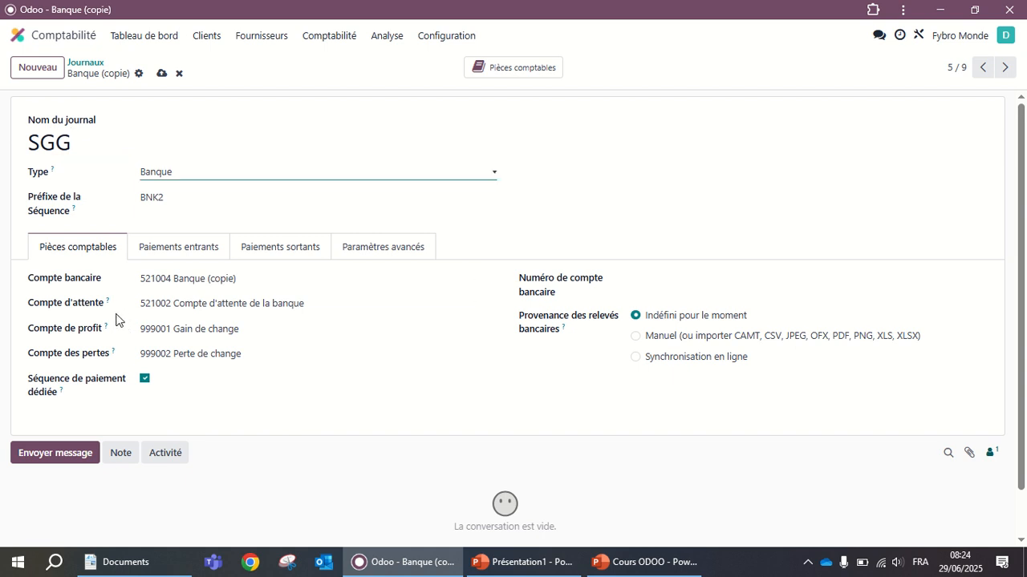
# Set the sequence prefix of the SGG journal to SGG.
pyautogui.click(187, 196)
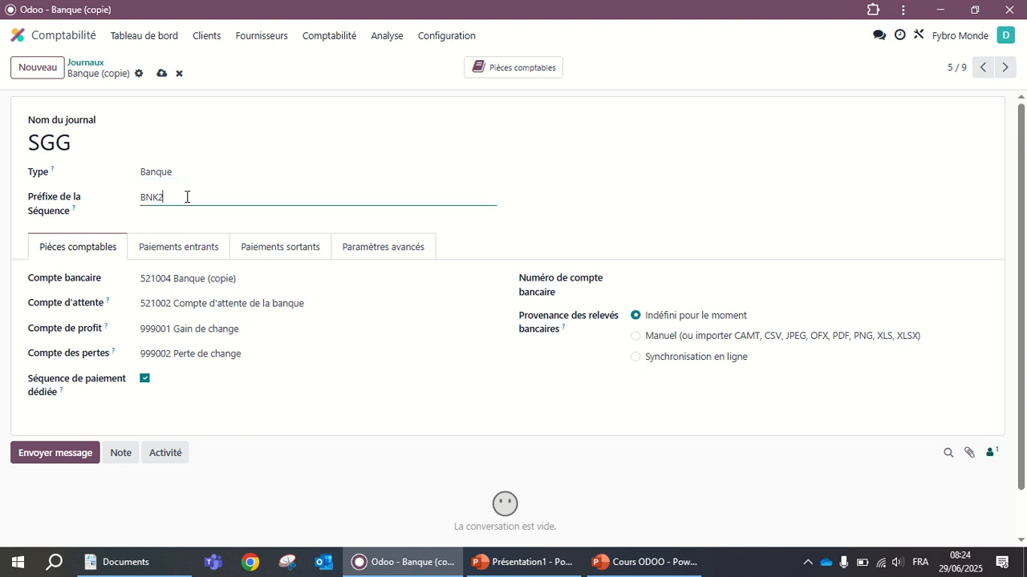
pyautogui.press('BackSpace')
pyautogui.press('BackSpace')
pyautogui.press('BackSpace')
pyautogui.write('SGG')
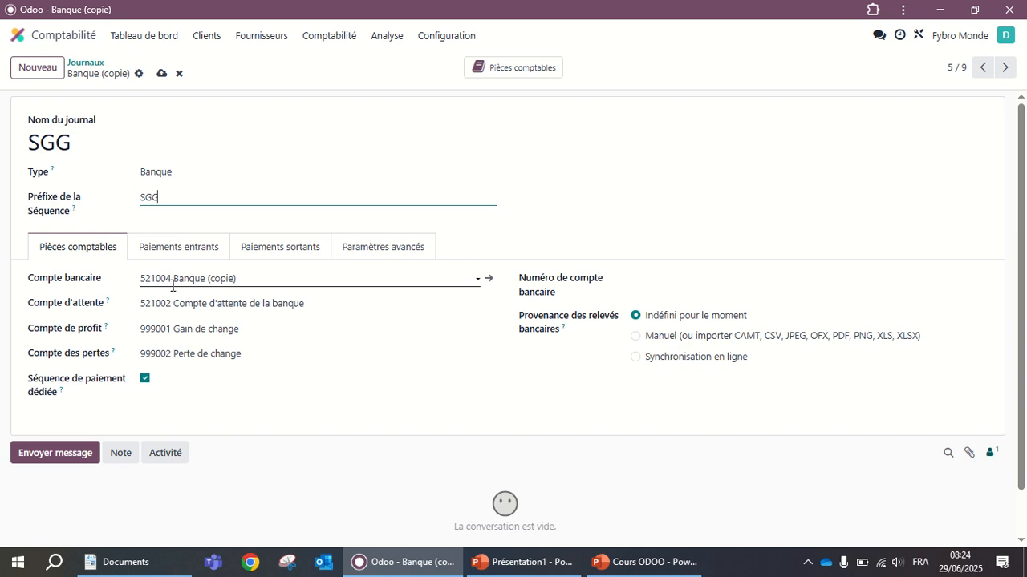
# Try to remove "(copie)" from the name of the SGG journal's bank account 521004.
pyautogui.click(254, 277)
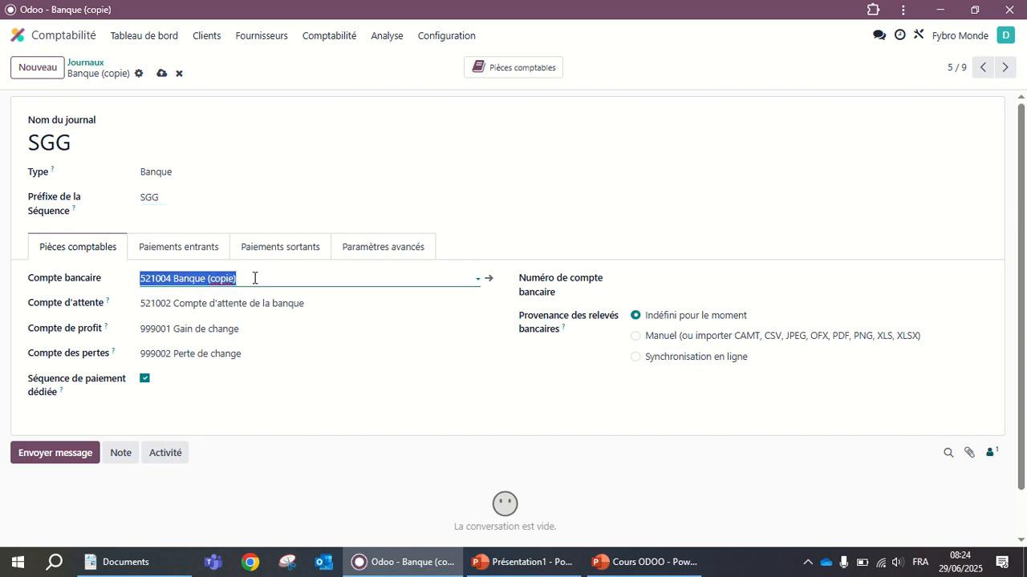
pyautogui.click(254, 277)
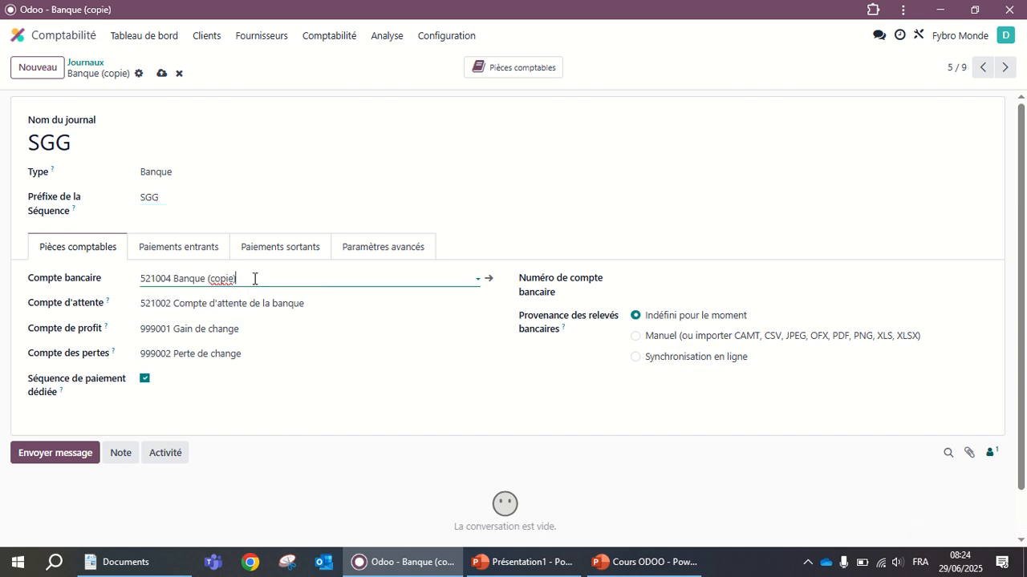
pyautogui.press('BackSpace')
pyautogui.press('BackSpace')
pyautogui.press('BackSpace')
pyautogui.press('BackSpace')
pyautogui.press('BackSpace')
pyautogui.press('BackSpace')
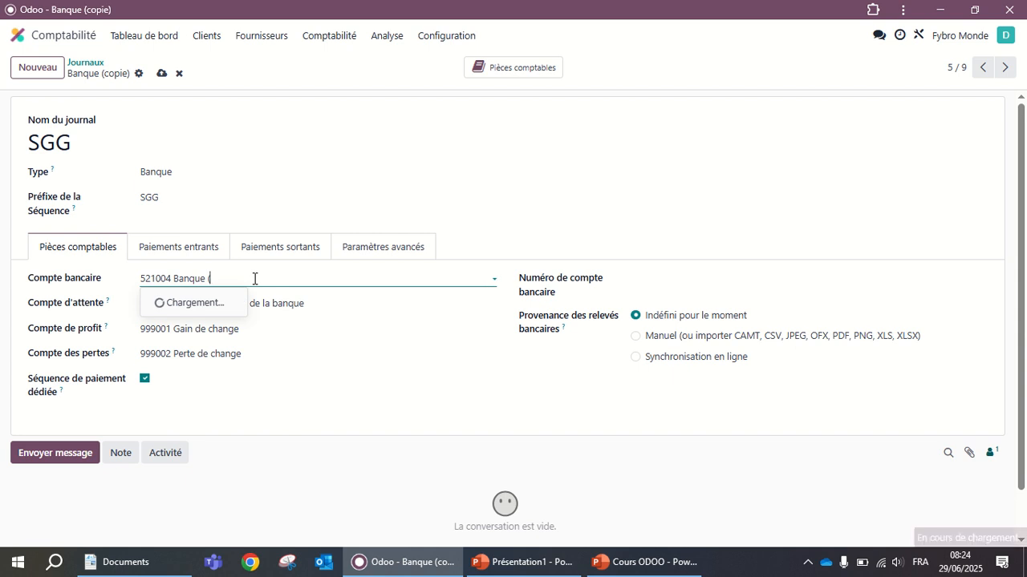
pyautogui.press('BackSpace')
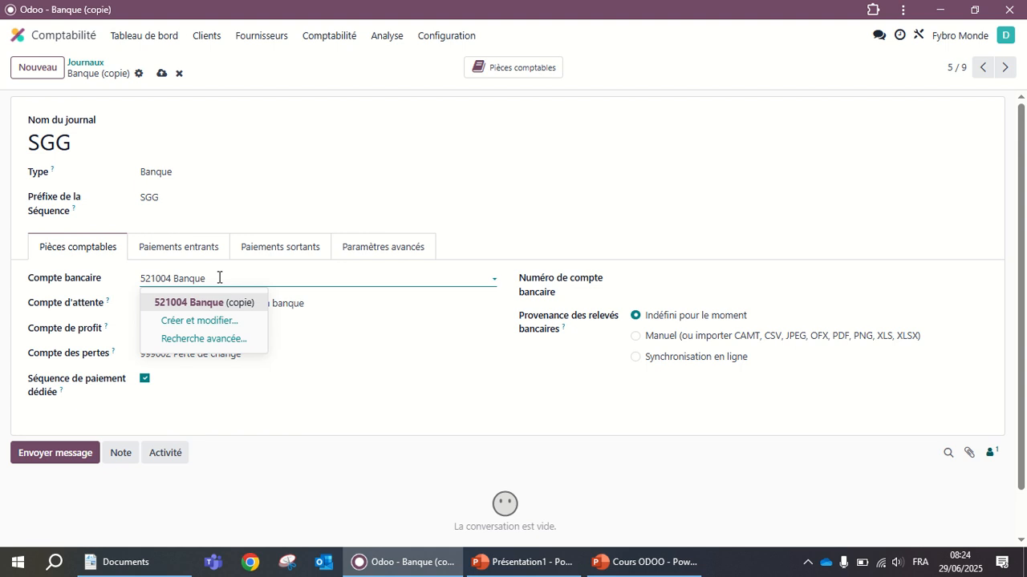
# Search the full account list for 521004 as the SGG journal's suspense account (Compte d'attente).
pyautogui.click(360, 306)
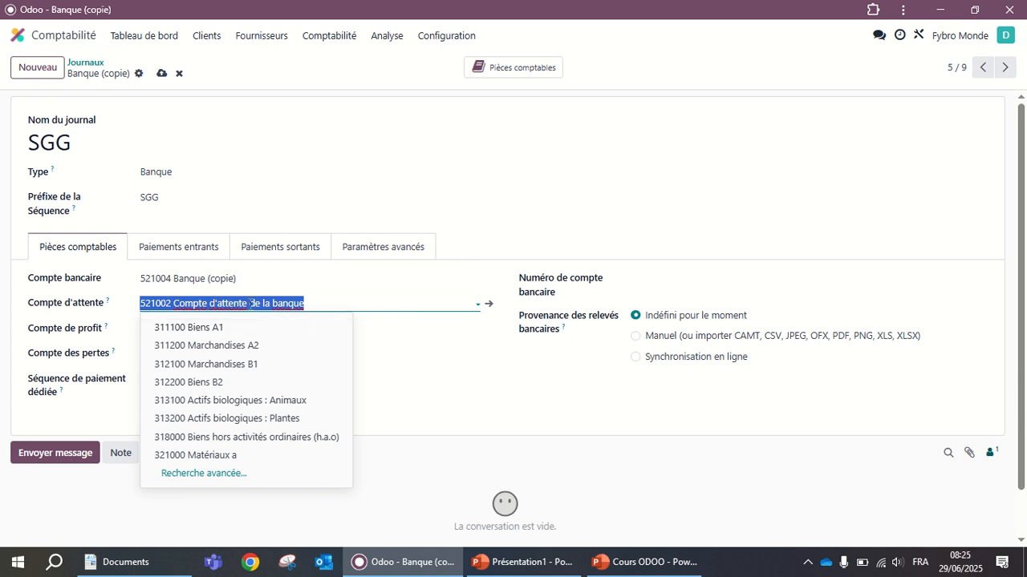
pyautogui.click(379, 304)
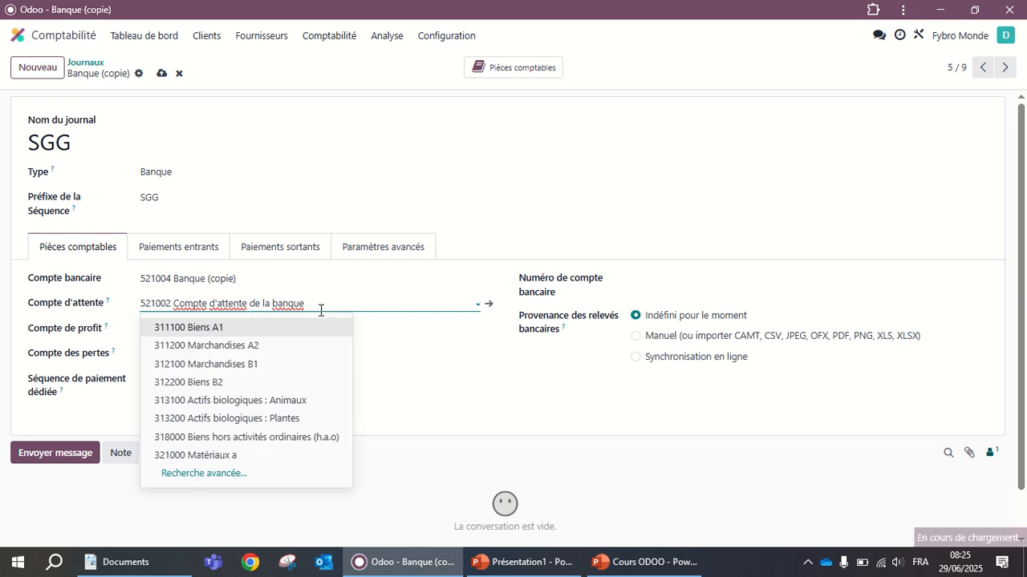
pyautogui.click(205, 474)
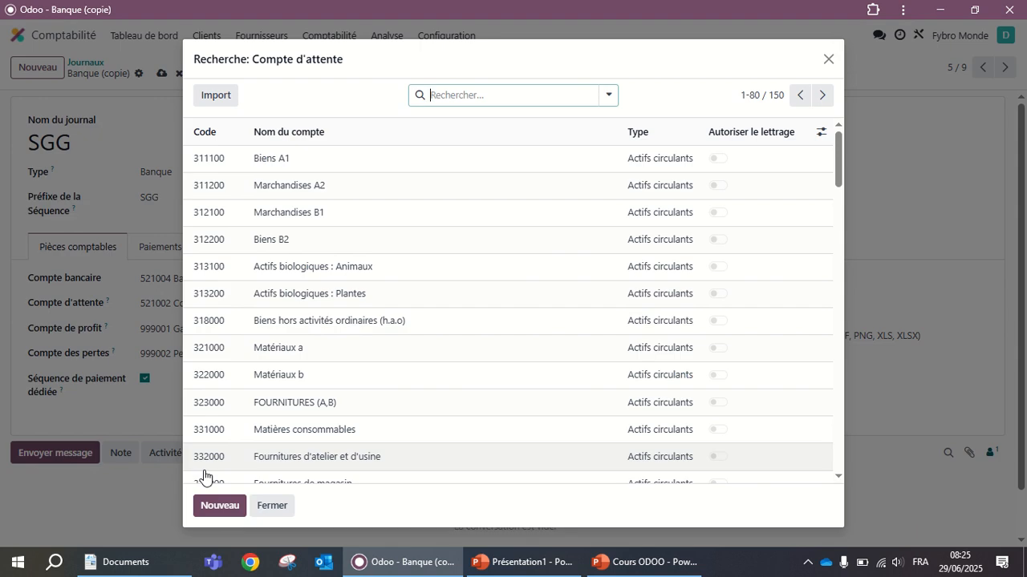
pyautogui.scroll(-5, 295, 316)
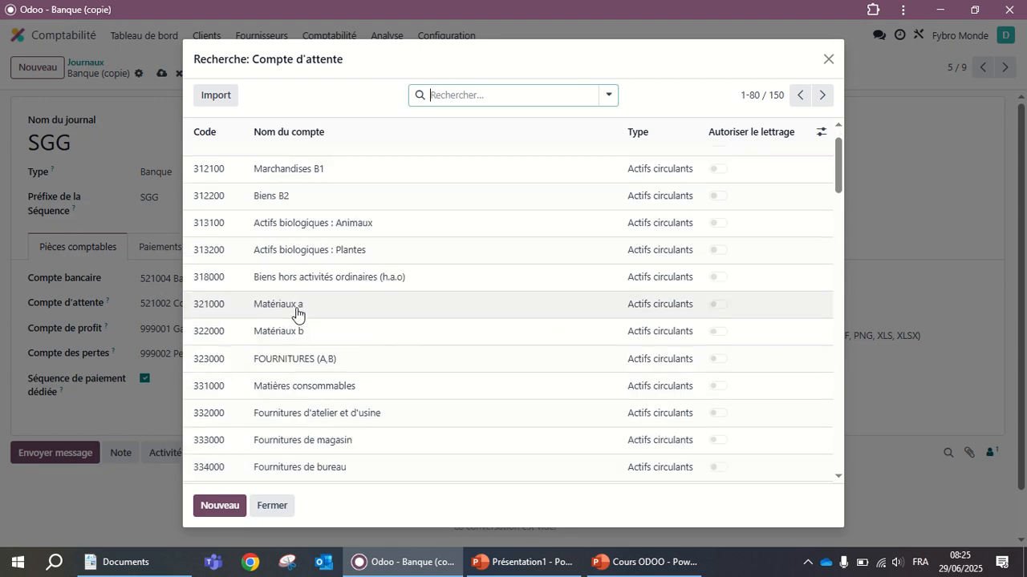
pyautogui.scroll(-15, 295, 315)
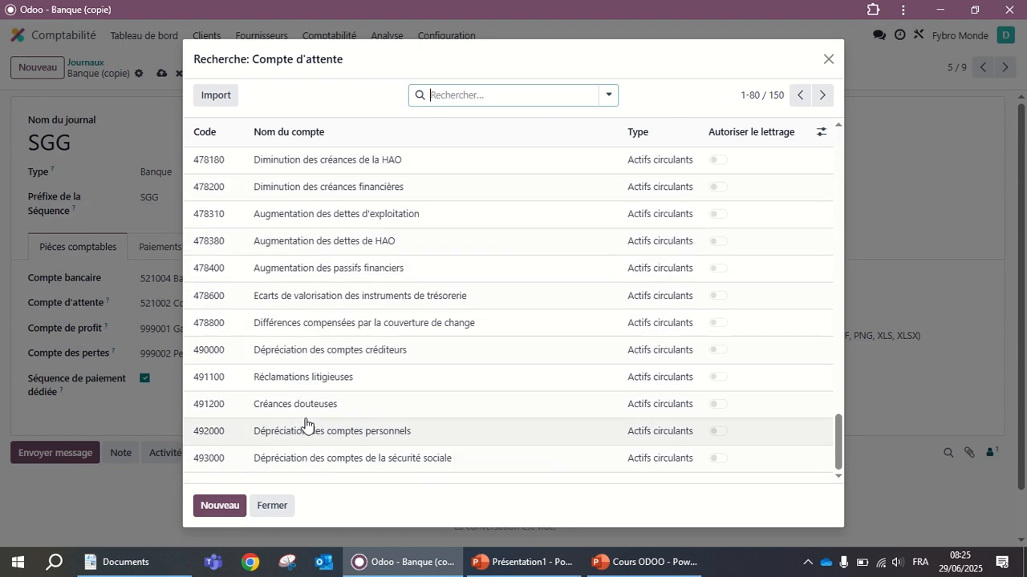
pyautogui.click(474, 98)
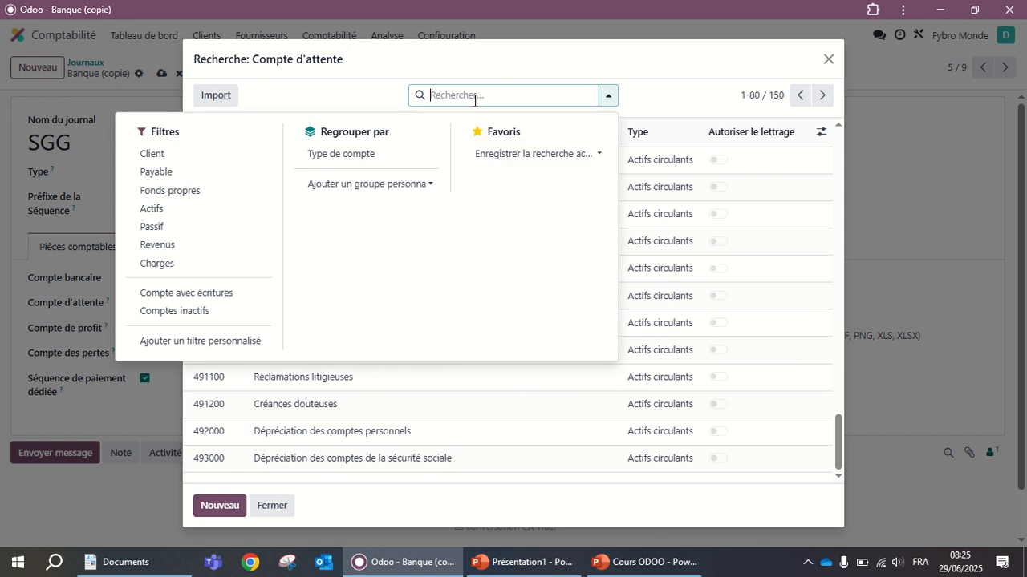
pyautogui.write('521')
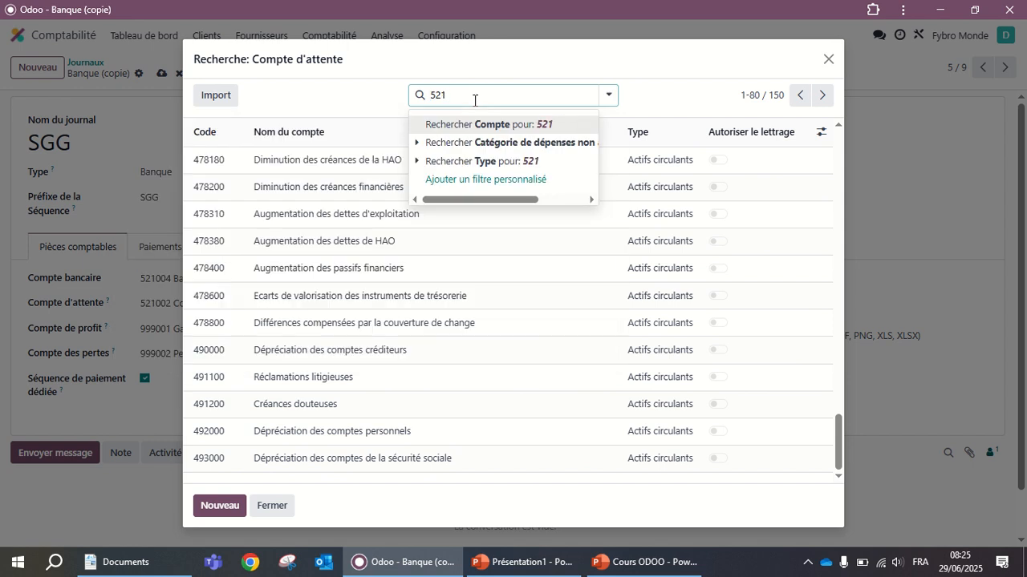
pyautogui.write('004')
pyautogui.press('Return')
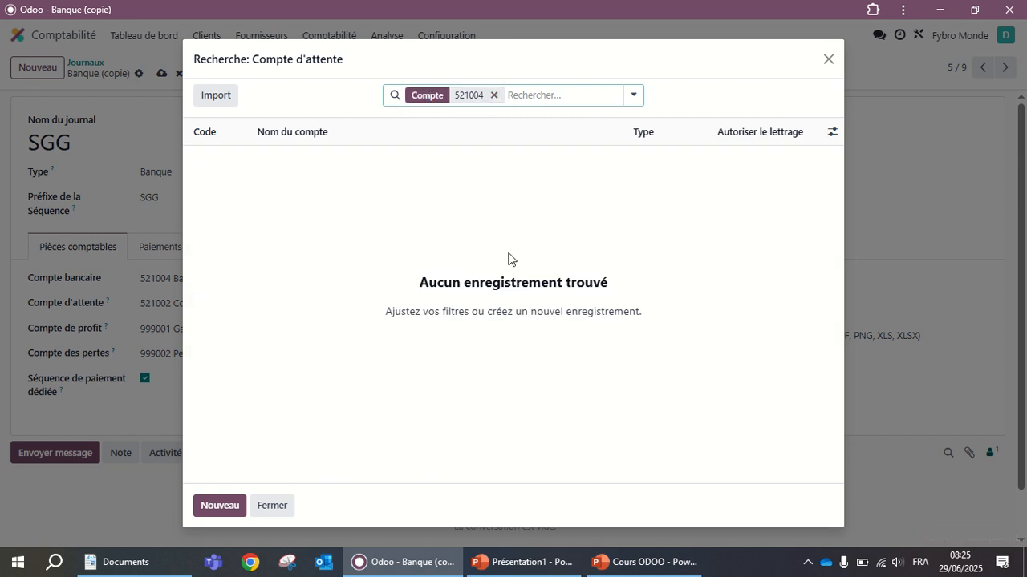
# Replace the suspense account search with a search for accounts matching 521.
pyautogui.click(494, 96)
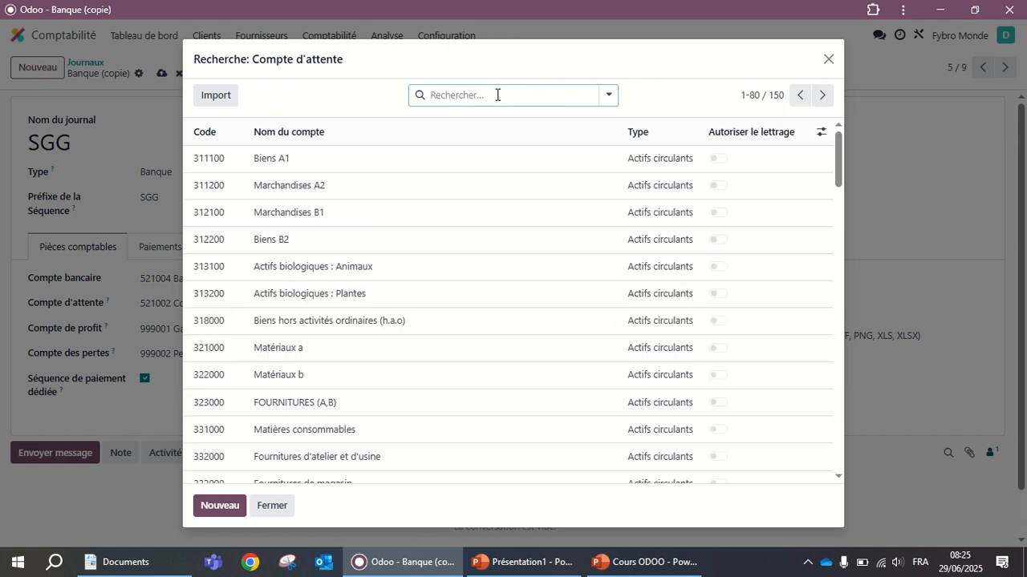
pyautogui.click(496, 94)
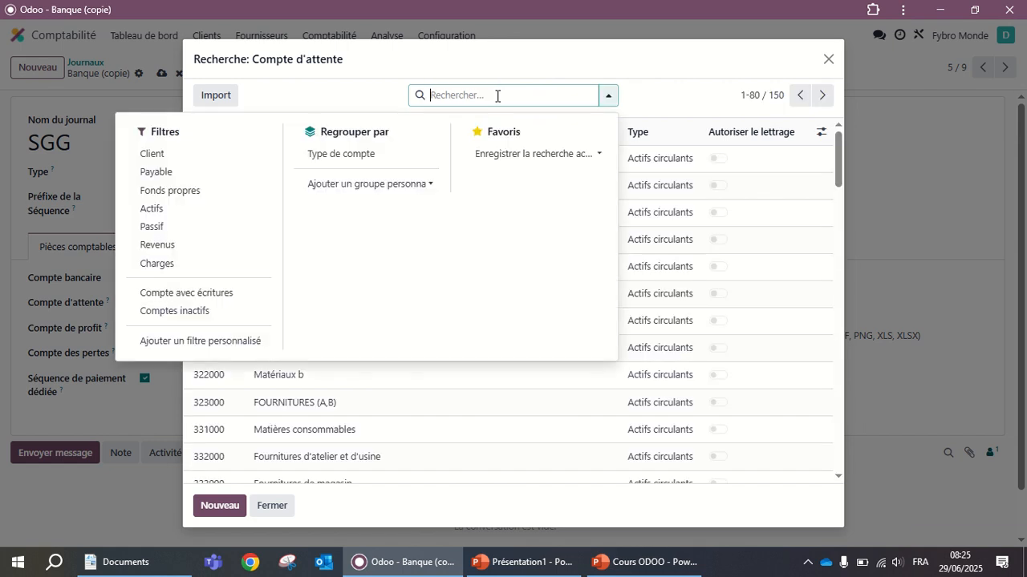
pyautogui.write('52')
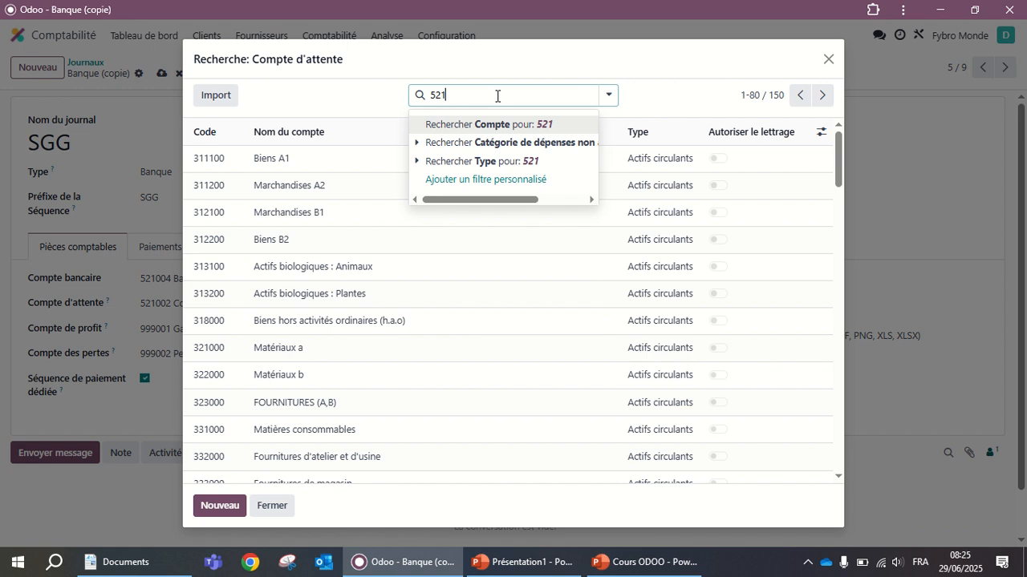
pyautogui.write('1')
pyautogui.press('Return')
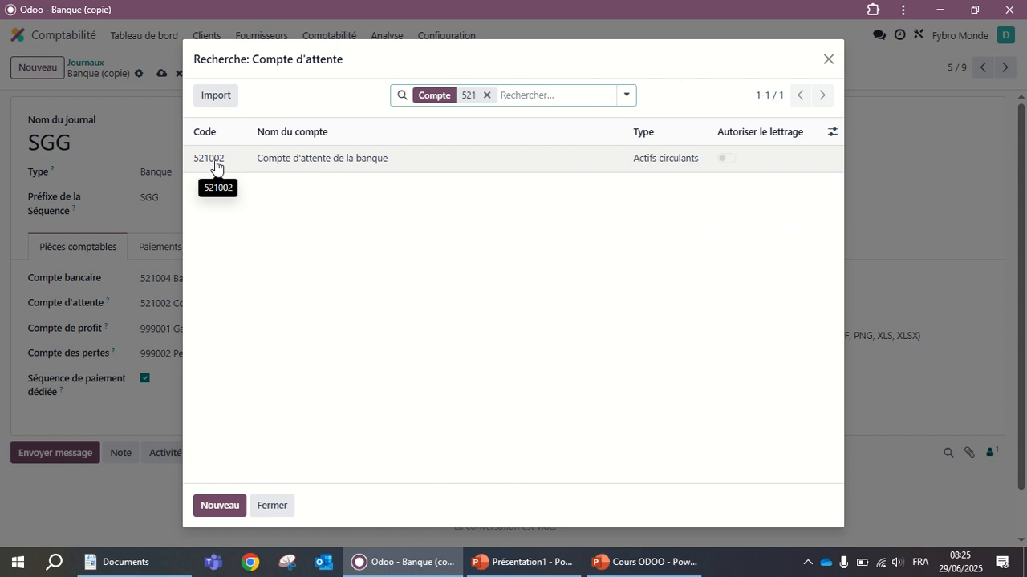
# Try to create a new suspense account named SGG with the code 521004.
pyautogui.click(229, 507)
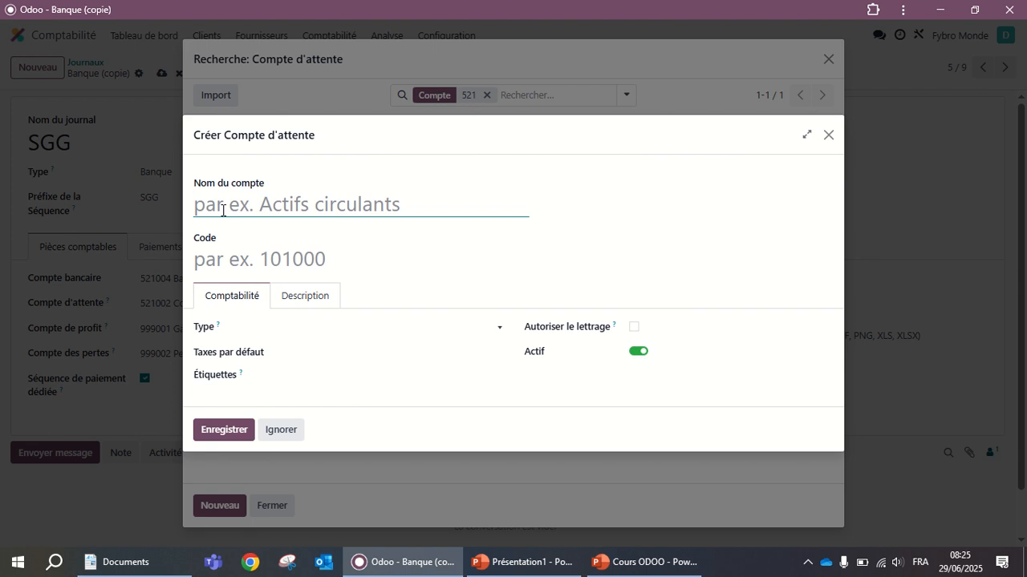
pyautogui.write('S')
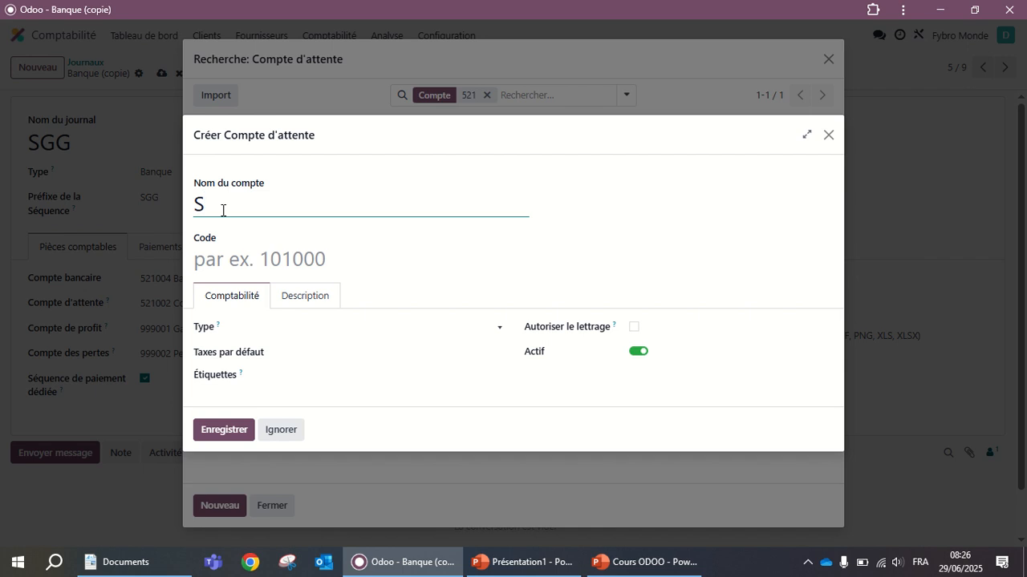
pyautogui.write('GG')
pyautogui.press('Tab')
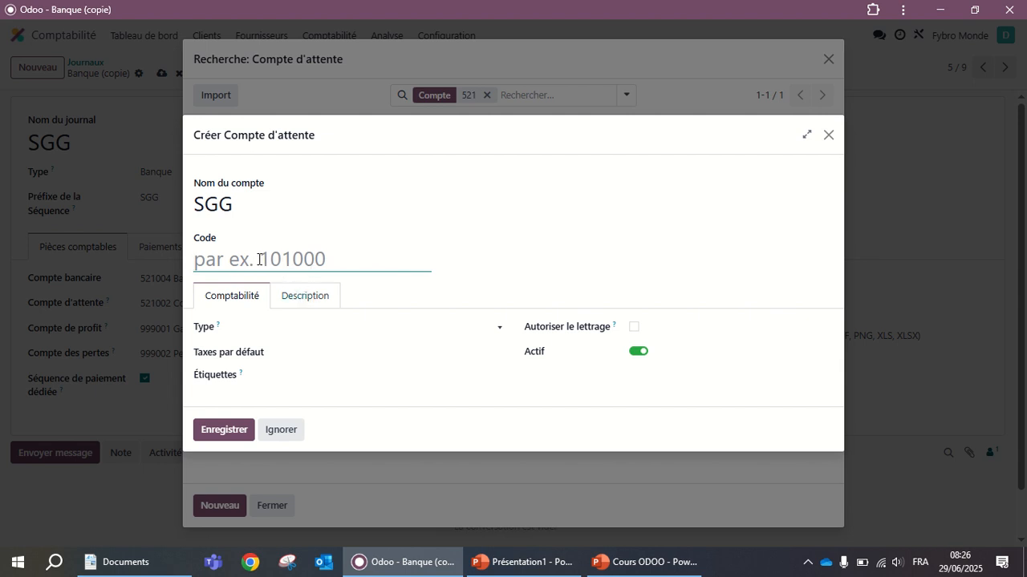
pyautogui.write('5')
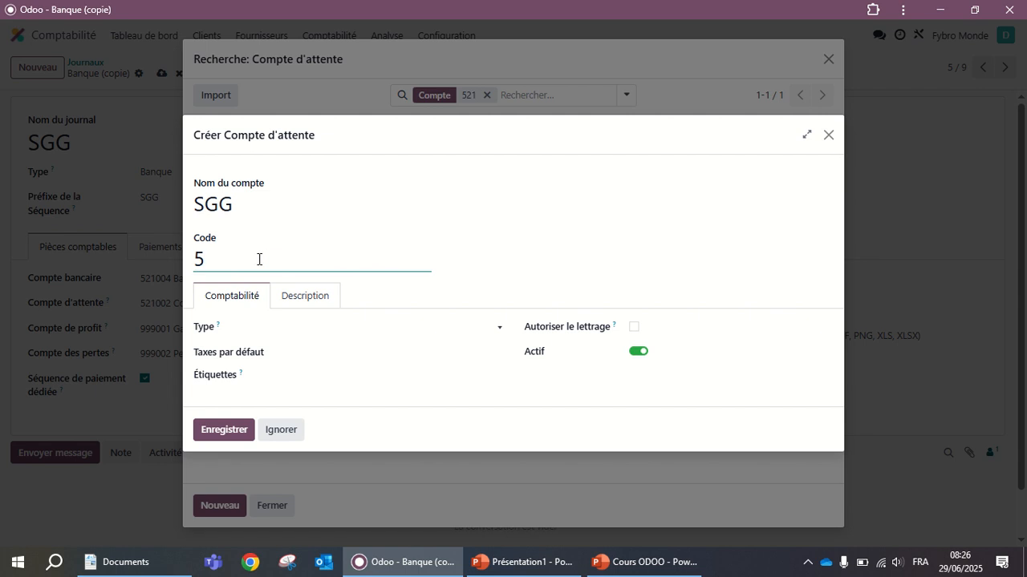
pyautogui.write('21004')
pyautogui.click(226, 430)
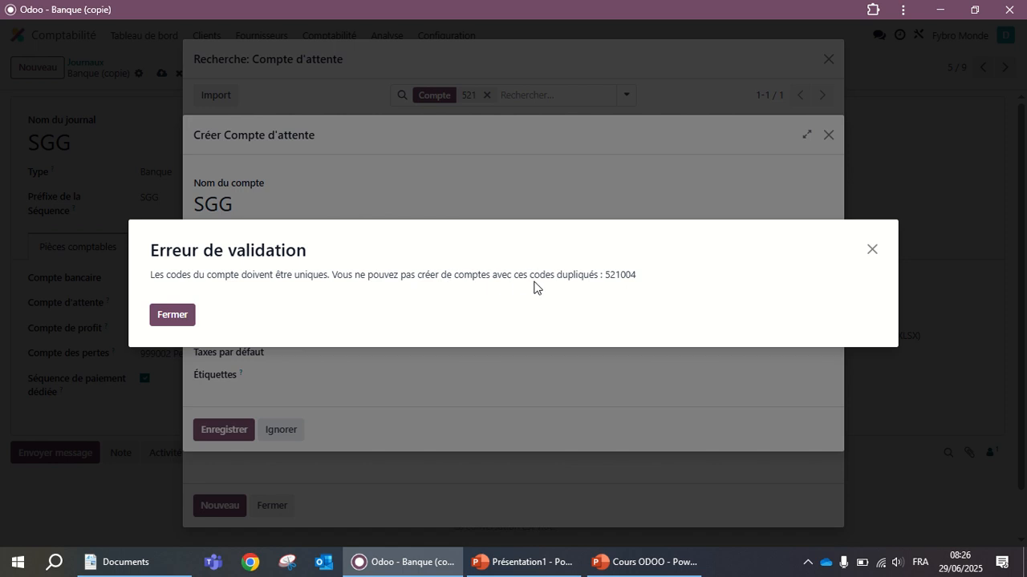
pyautogui.click(188, 320)
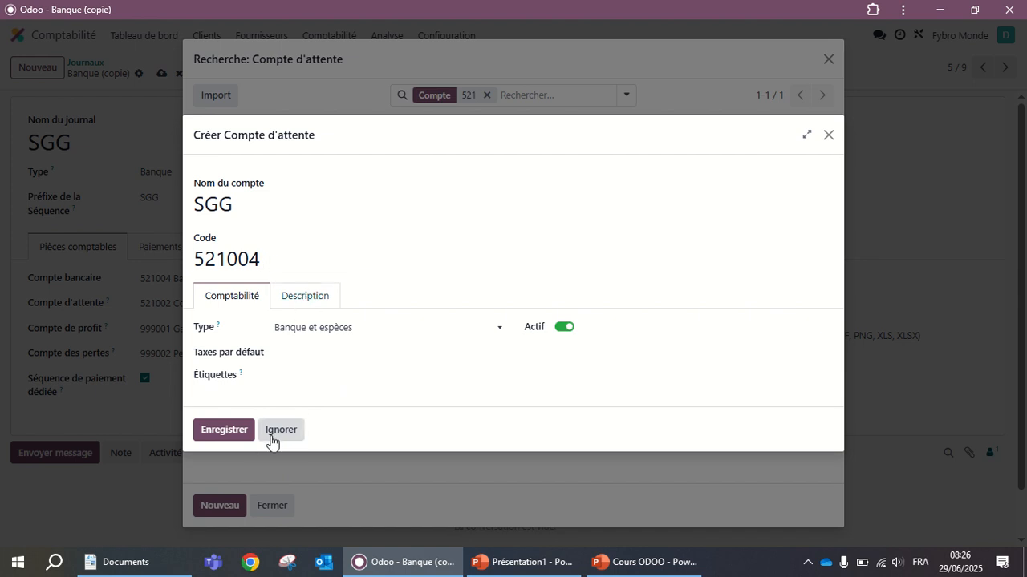
# Re-enter 521004 as the new SGG account's code, try to save it again, and abandon the account creation.
pyautogui.click(284, 352)
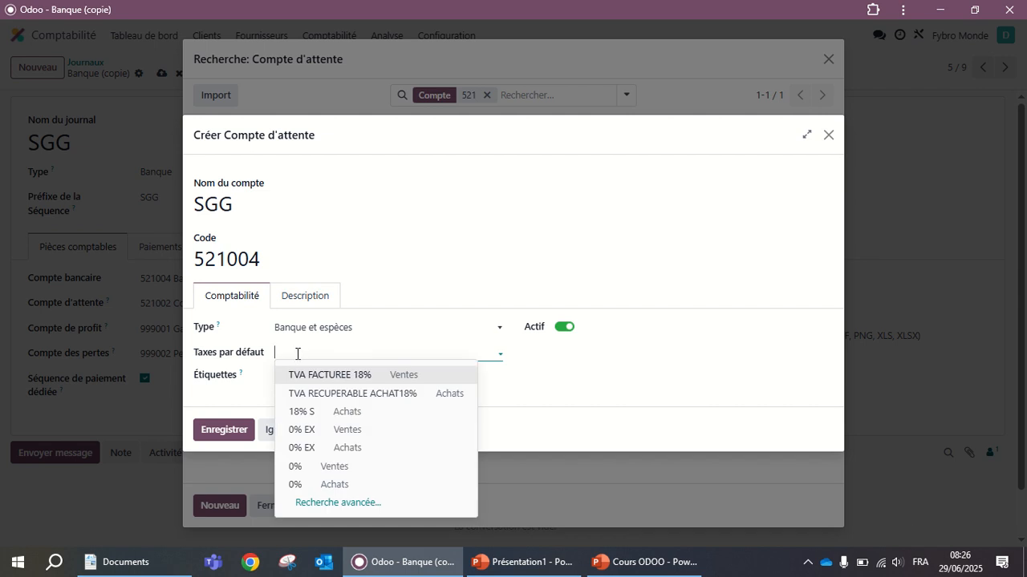
pyautogui.click(463, 217)
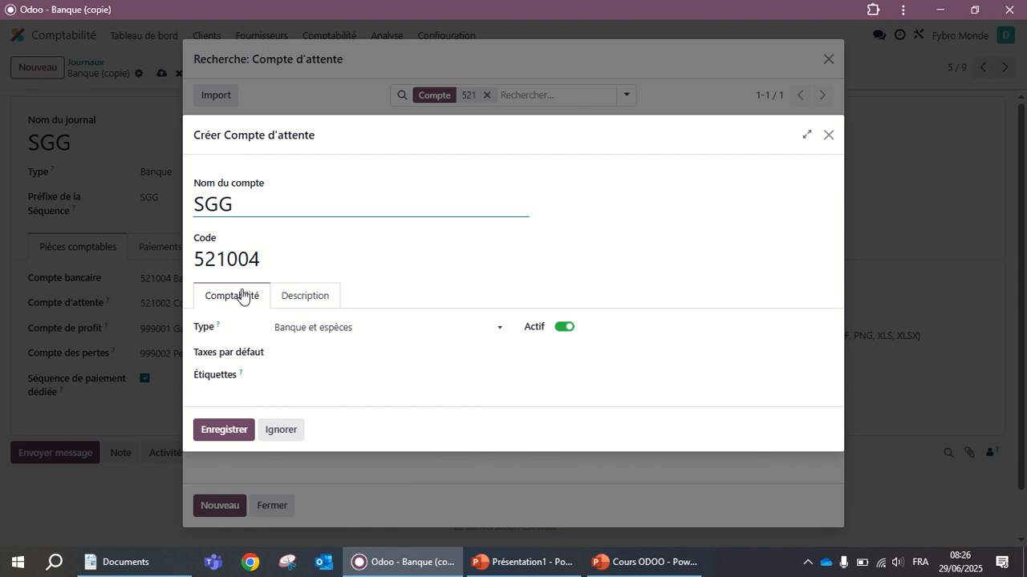
pyautogui.click(270, 259)
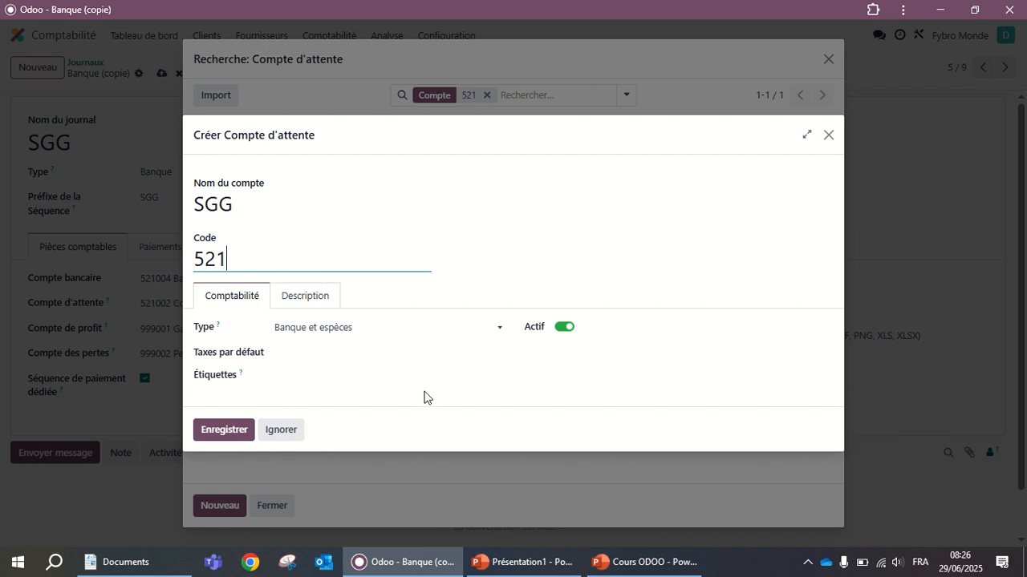
pyautogui.click(304, 305)
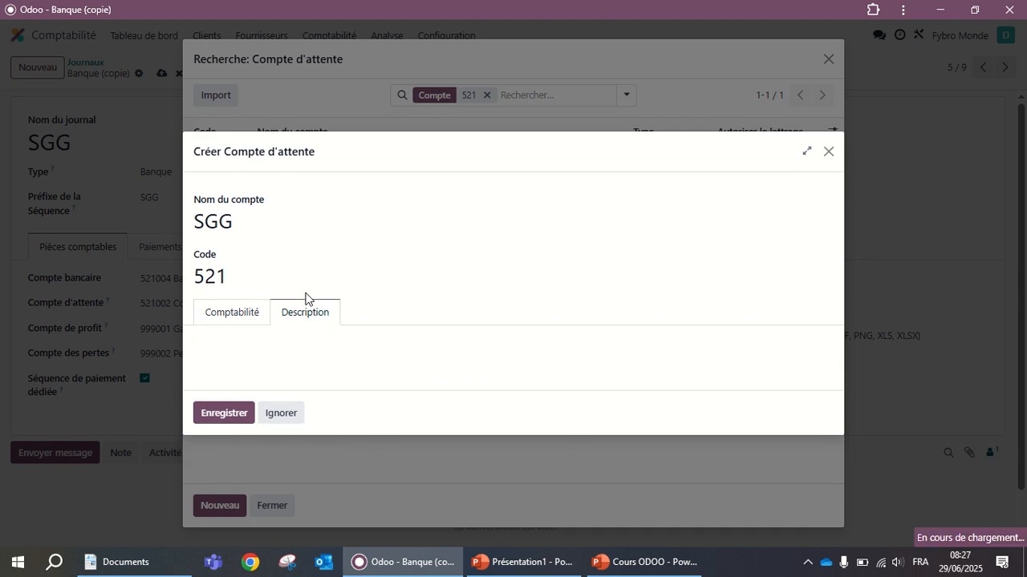
pyautogui.click(235, 277)
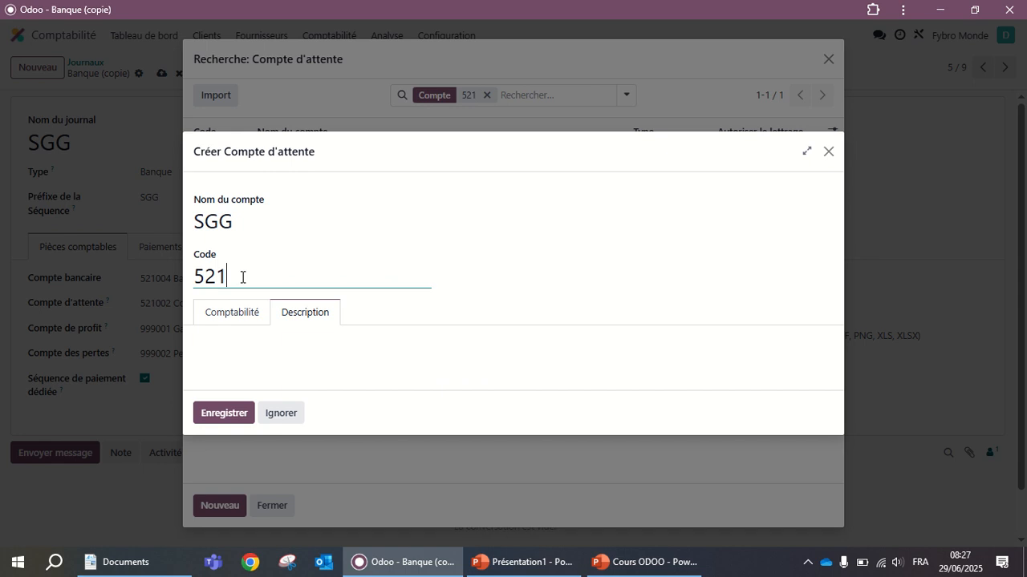
pyautogui.click(230, 321)
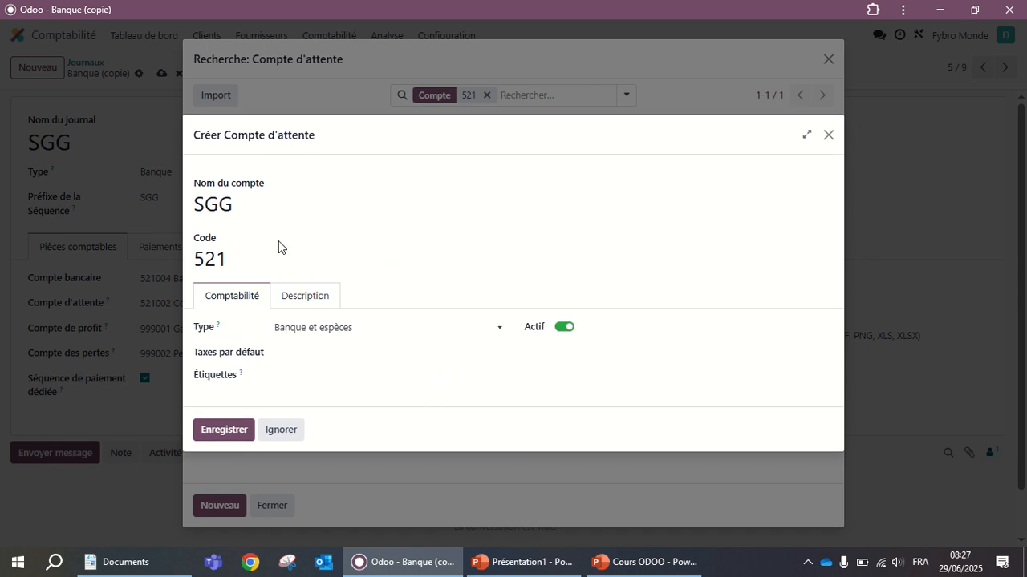
pyautogui.click(237, 260)
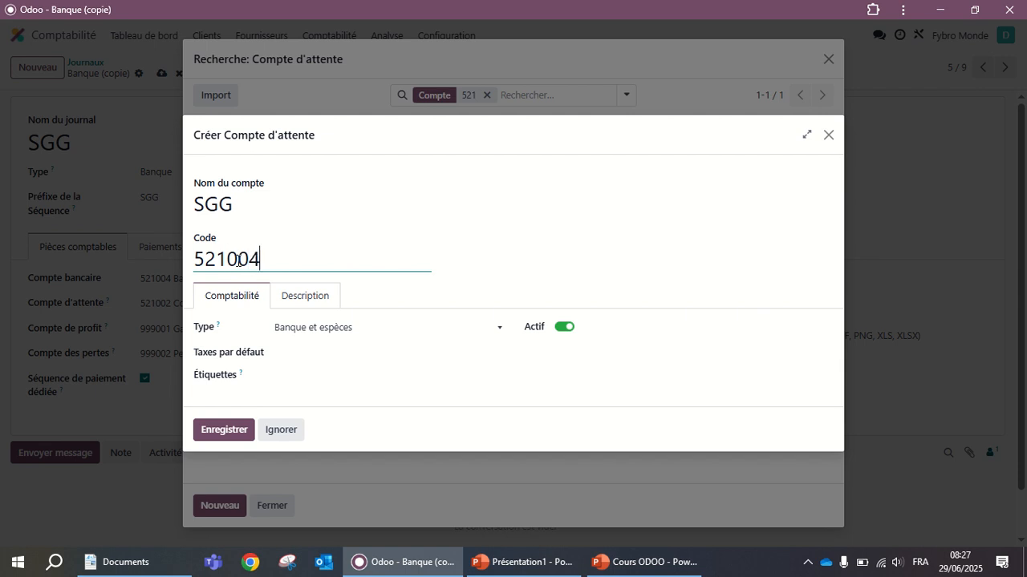
pyautogui.click(221, 437)
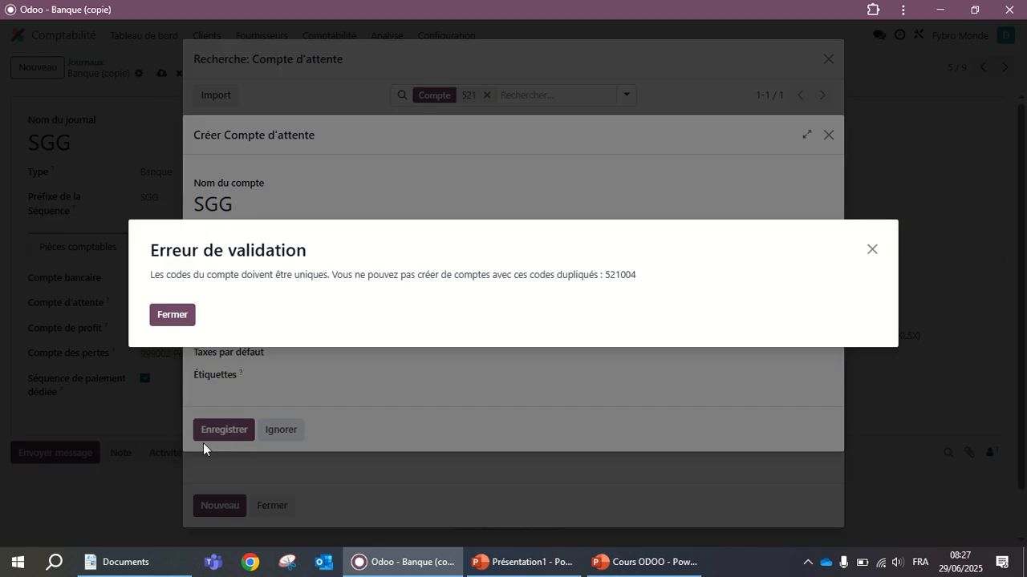
pyautogui.click(175, 319)
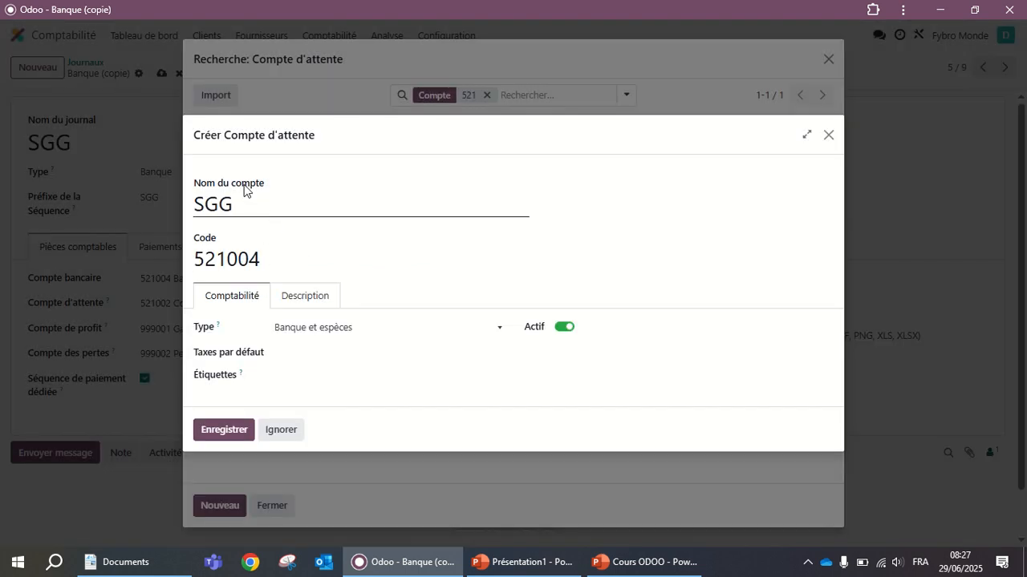
pyautogui.click(826, 135)
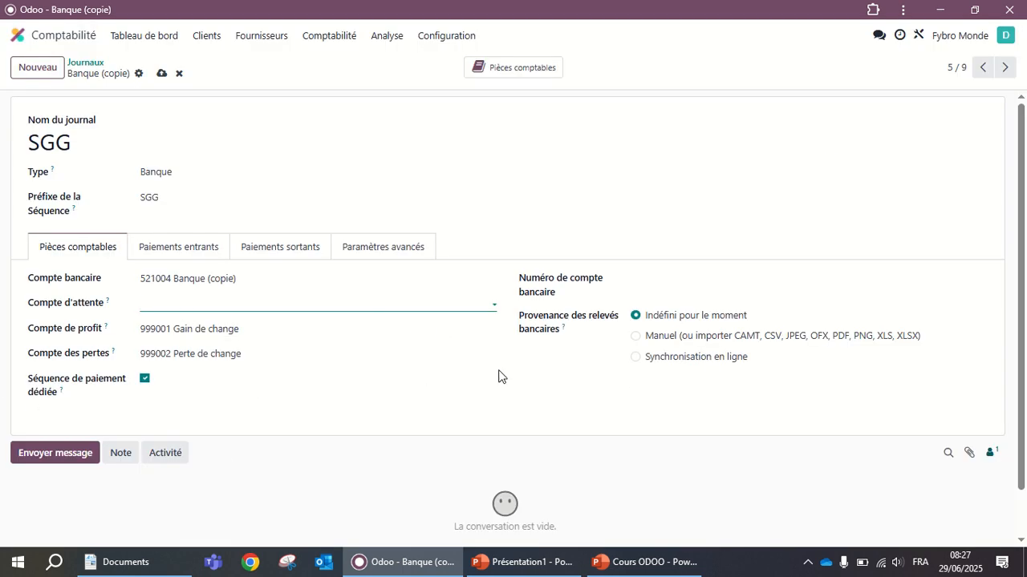
# Find account 521002 Compte d'attente de la banque, assign it as the SGG journal's suspense account, and save the journal.
pyautogui.click(260, 425)
pyautogui.click(167, 307)
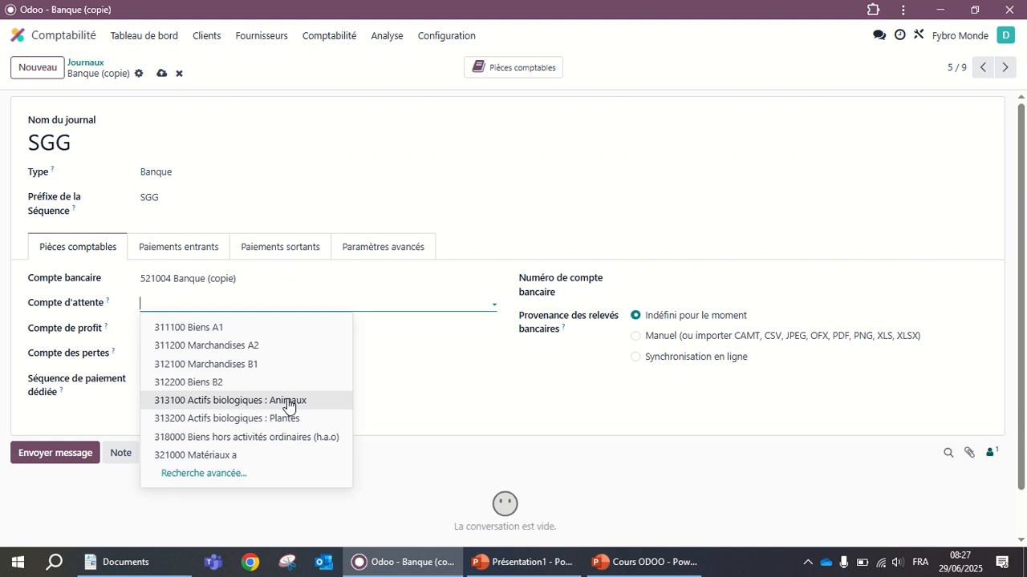
pyautogui.click(213, 475)
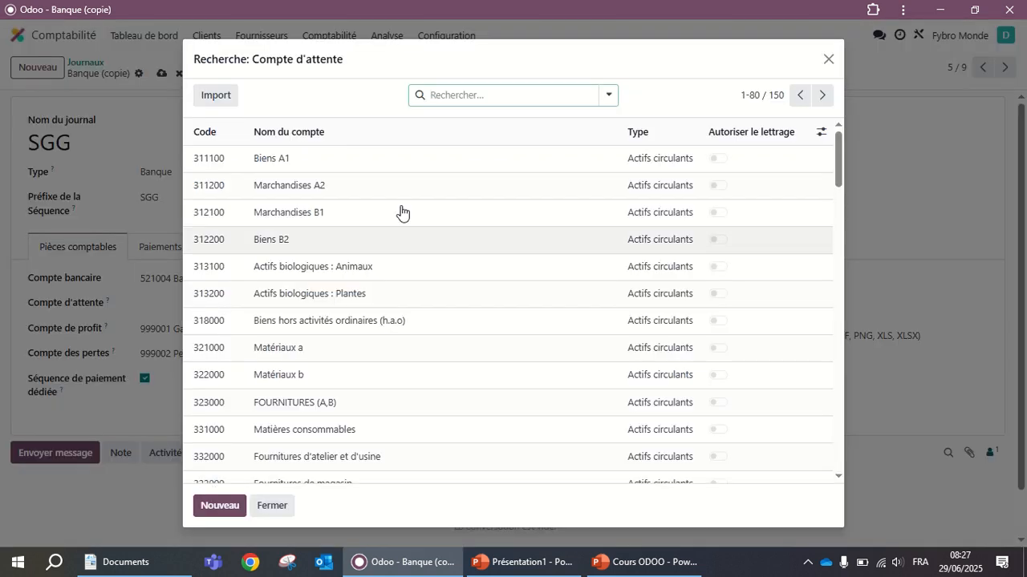
pyautogui.scroll(-15, 427, 417)
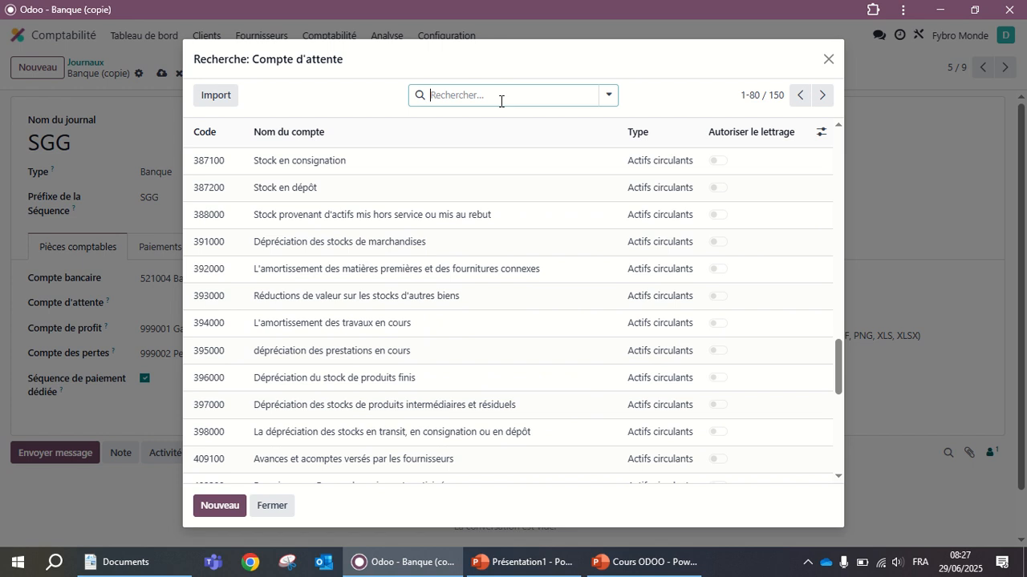
pyautogui.write('521')
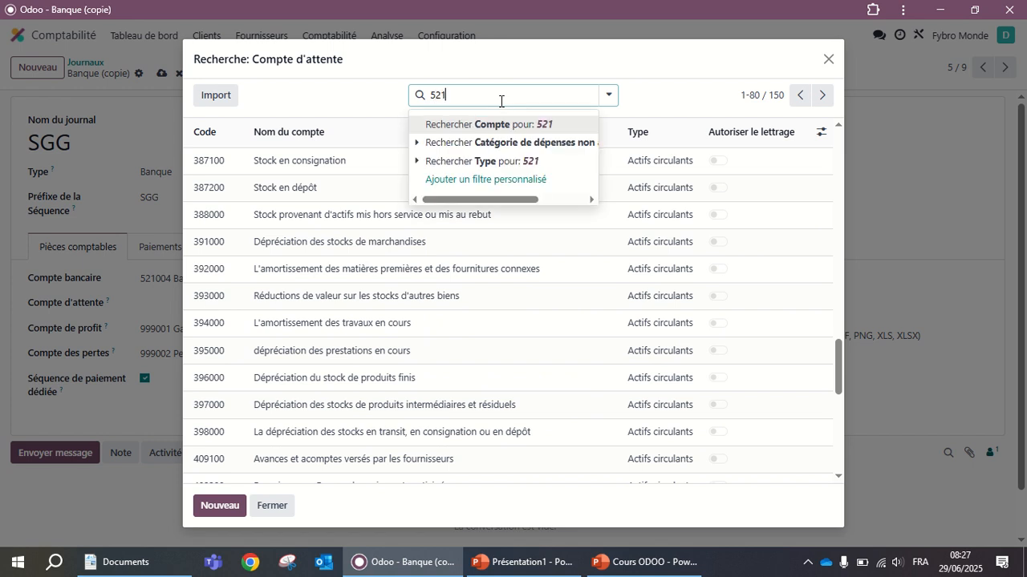
pyautogui.press('Return')
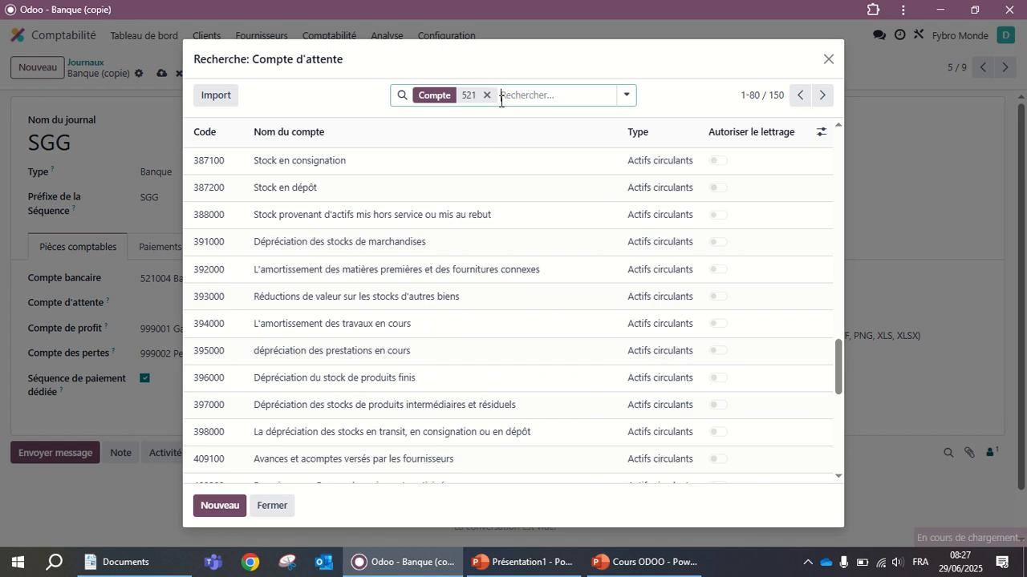
pyautogui.click(340, 165)
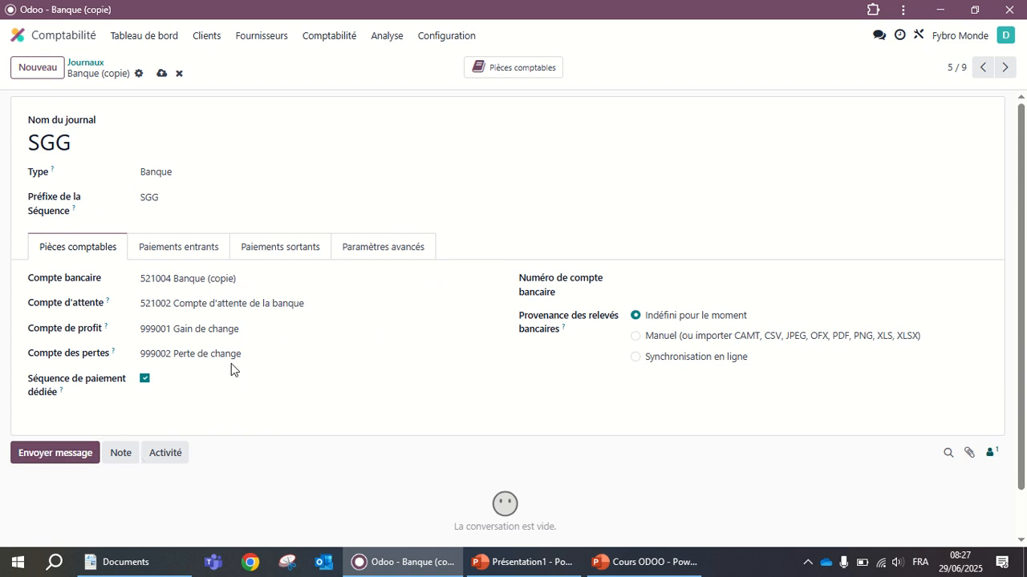
pyautogui.click(161, 74)
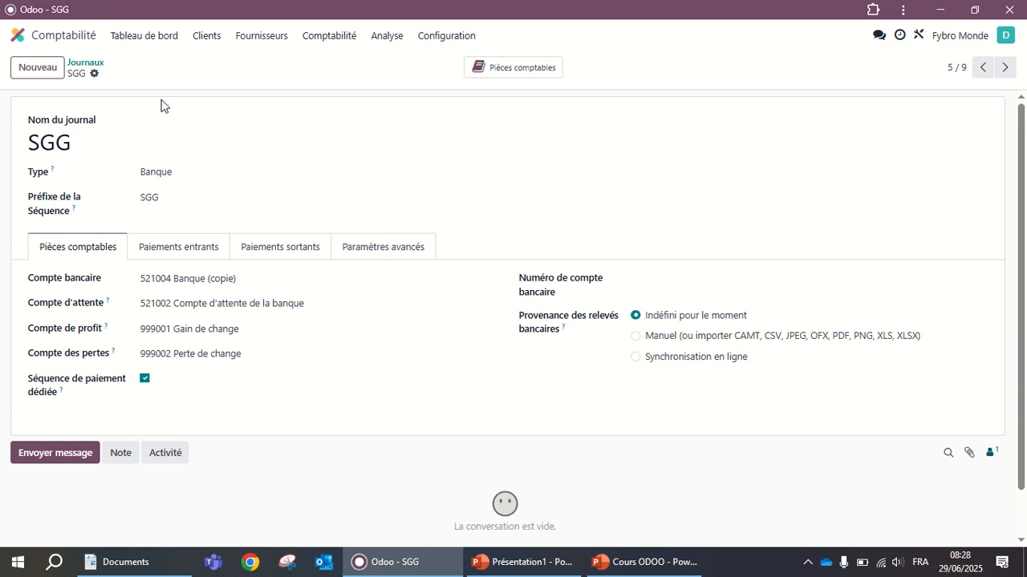
# Return to the journal list and examine the Devises list of available currencies.
pyautogui.click(84, 64)
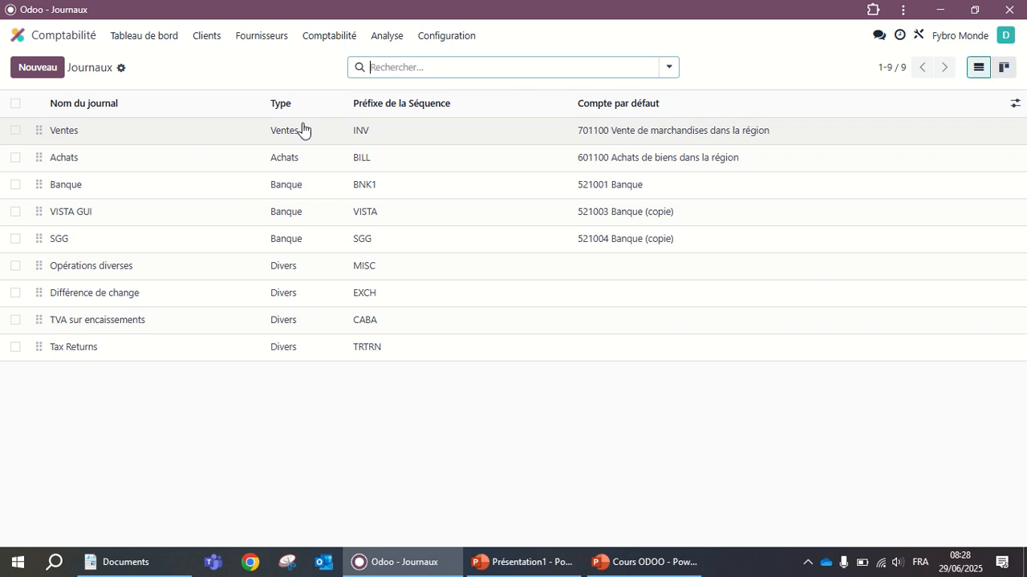
pyautogui.click(441, 39)
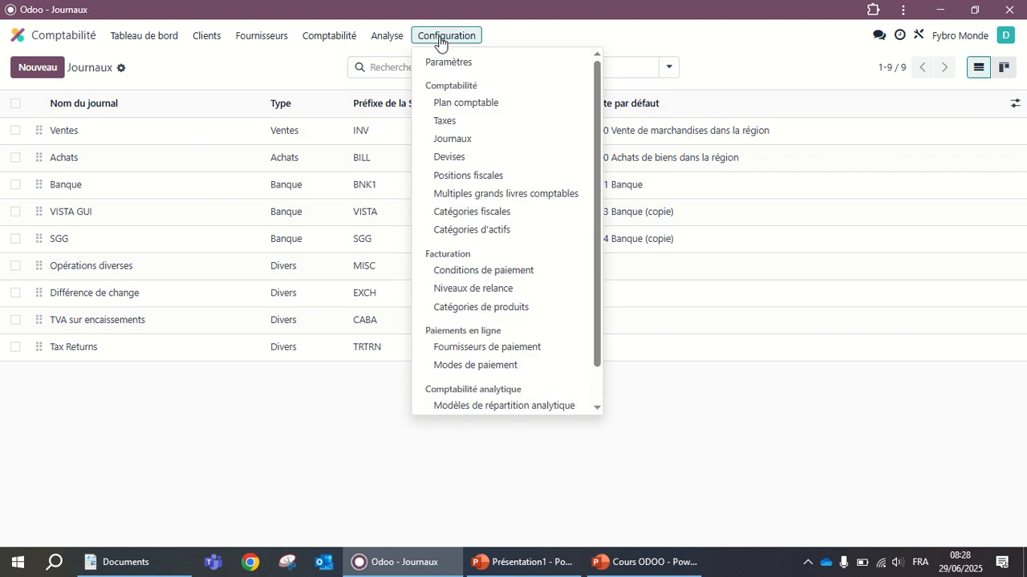
pyautogui.click(493, 160)
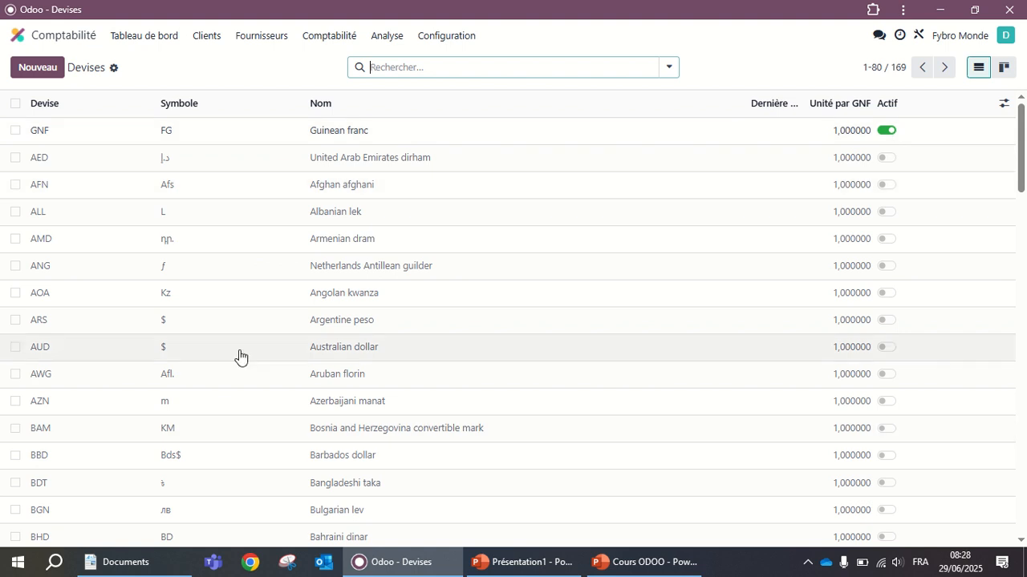
pyautogui.scroll(-1, 118, 328)
pyautogui.scroll(-10, 118, 330)
pyautogui.scroll(8, 118, 332)
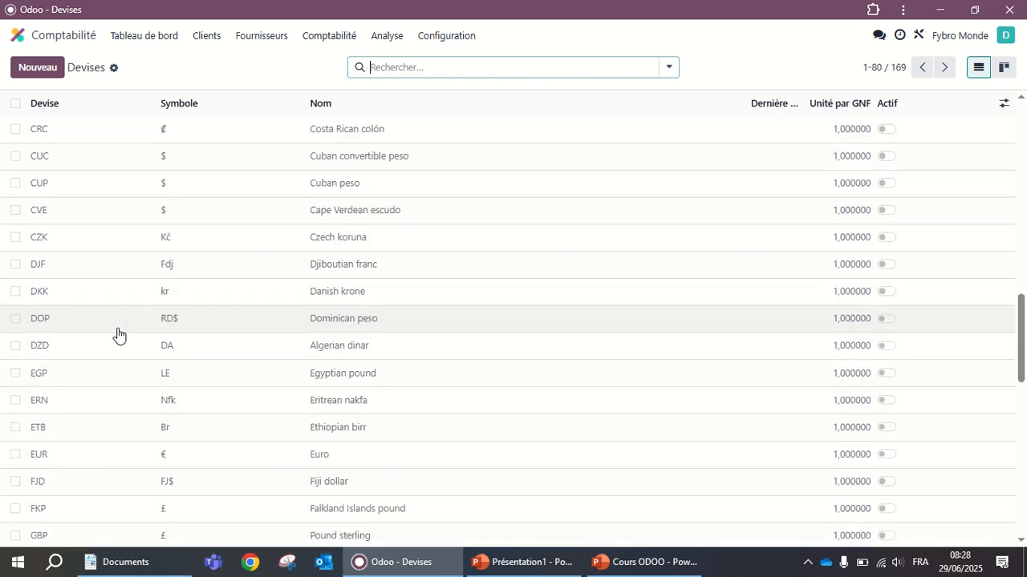
pyautogui.scroll(5, 118, 334)
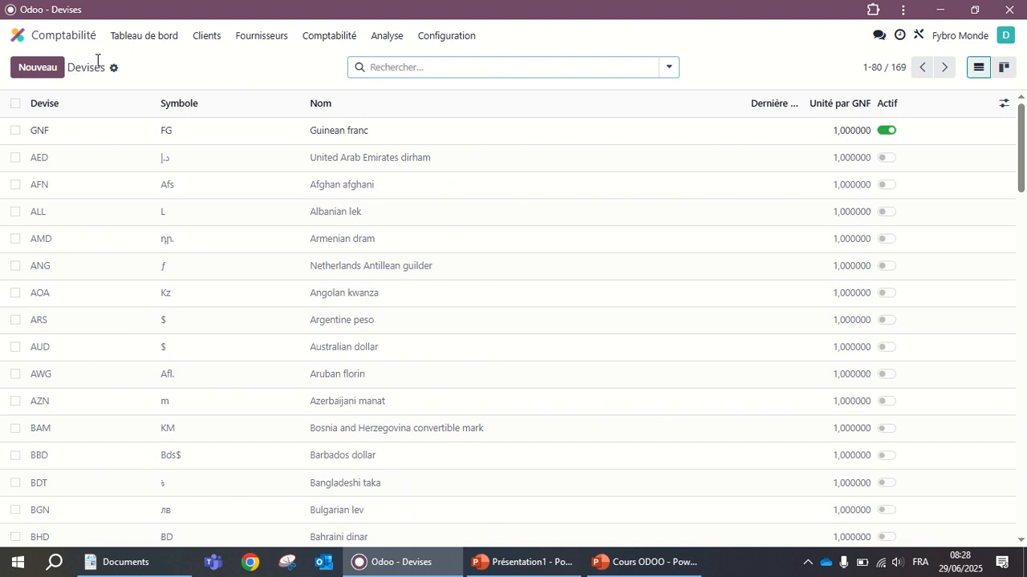
# Review the configured payment terms and the customer follow-up levels.
pyautogui.click(446, 37)
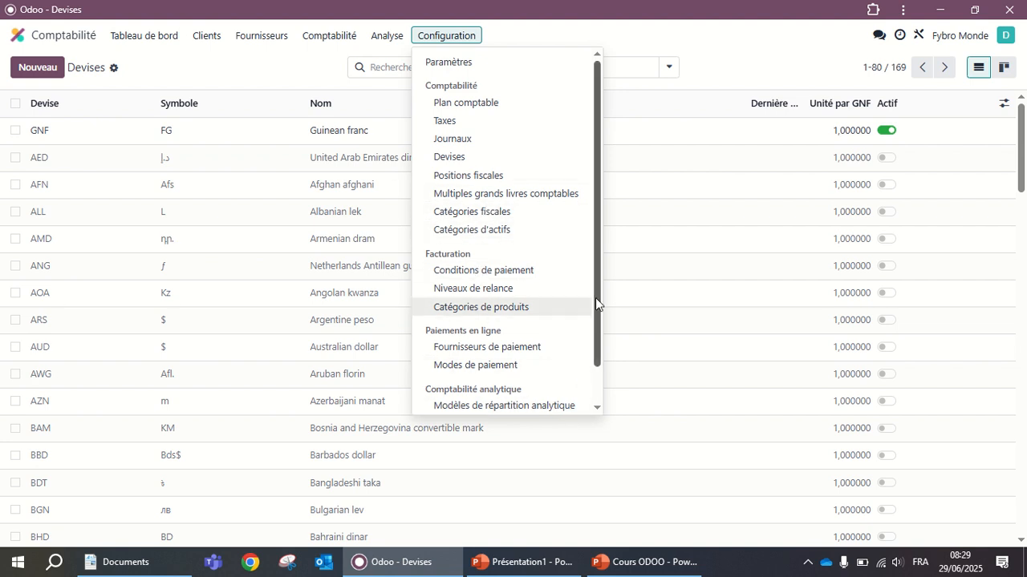
pyautogui.moveTo(598, 309); pyautogui.dragTo(596, 352)
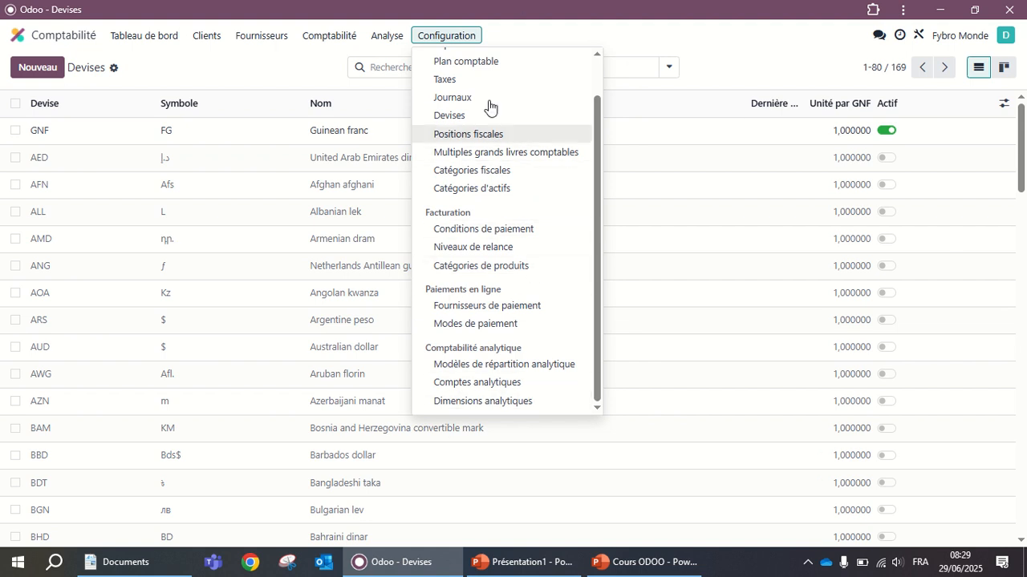
pyautogui.click(454, 232)
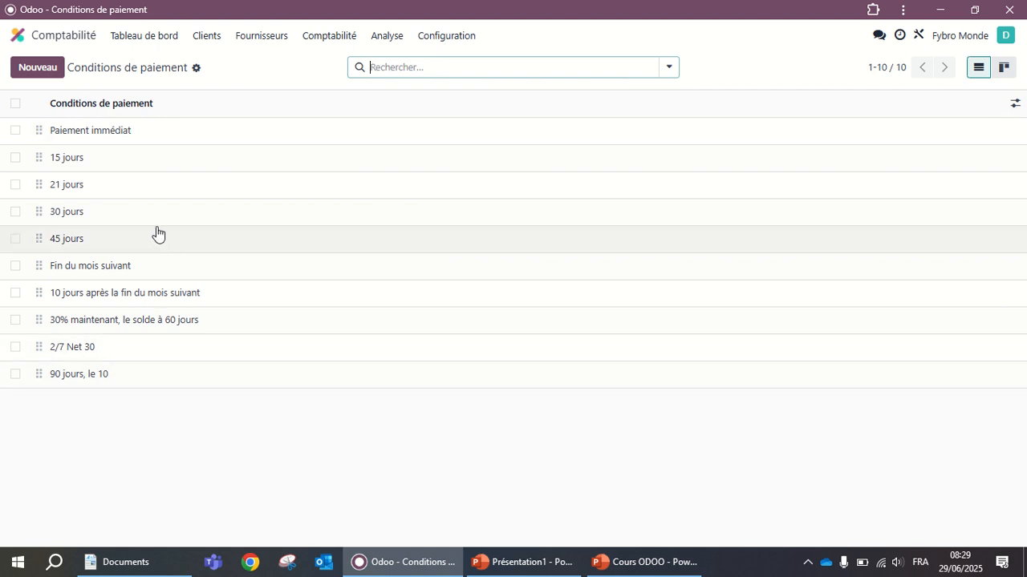
pyautogui.click(456, 40)
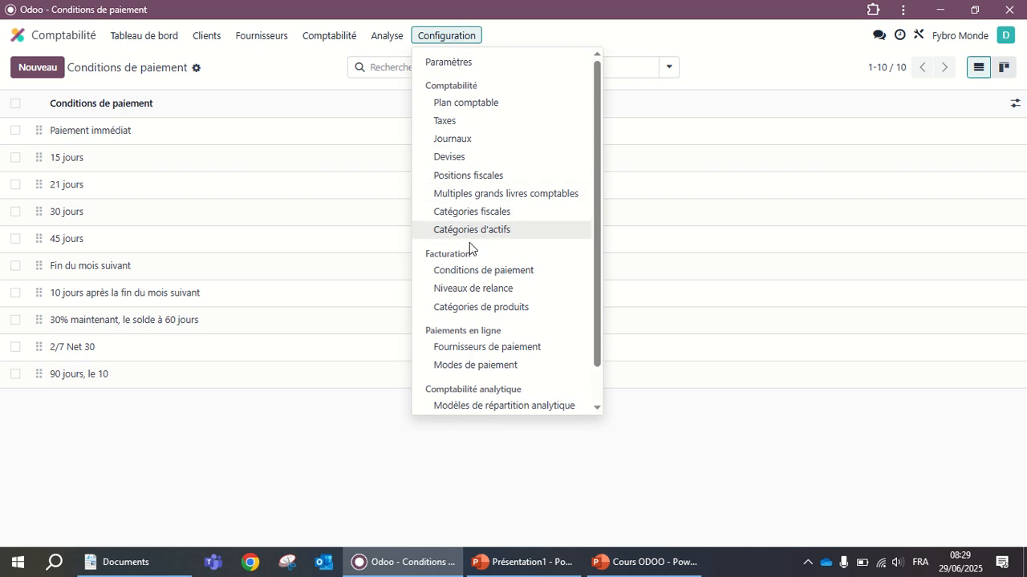
pyautogui.click(470, 294)
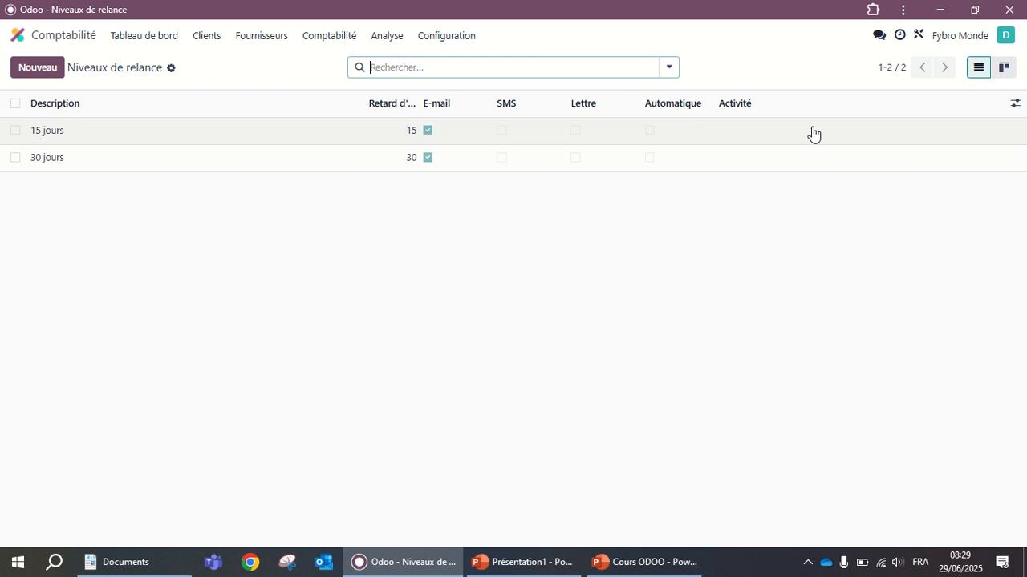
# Review the product categories and the remaining configuration entries for online payments and analytic accounting.
pyautogui.click(446, 36)
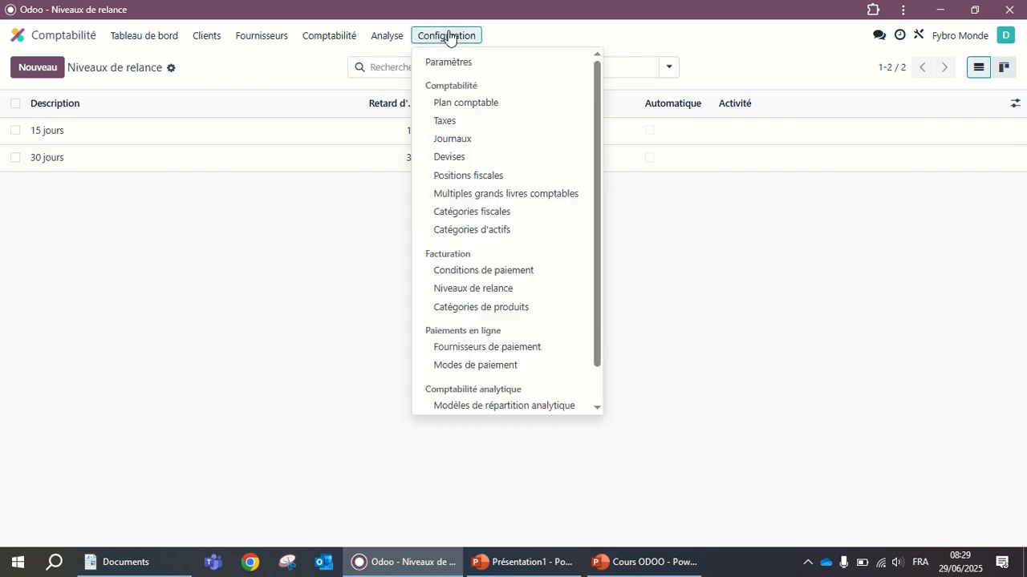
pyautogui.click(474, 313)
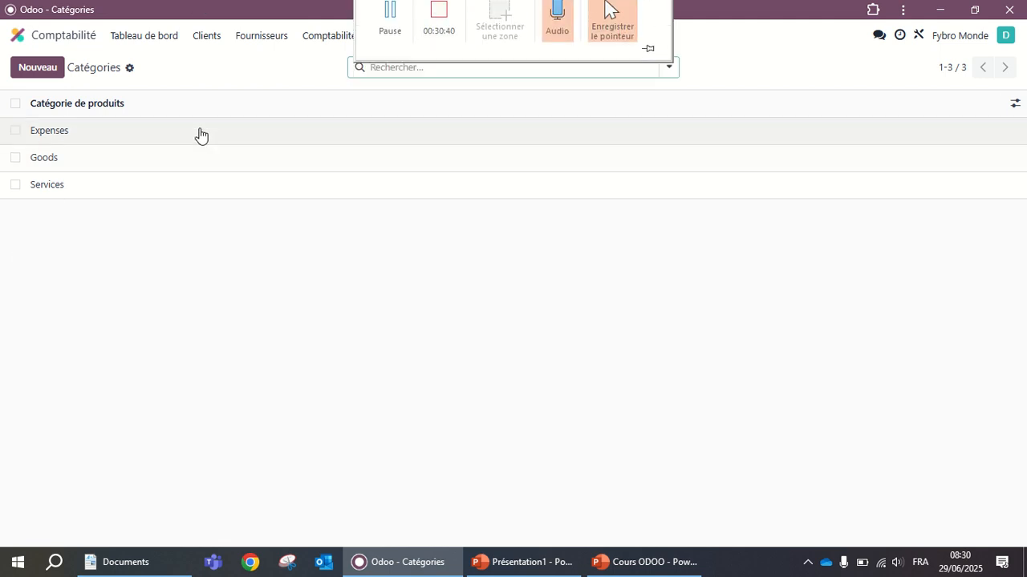
pyautogui.click(435, 44)
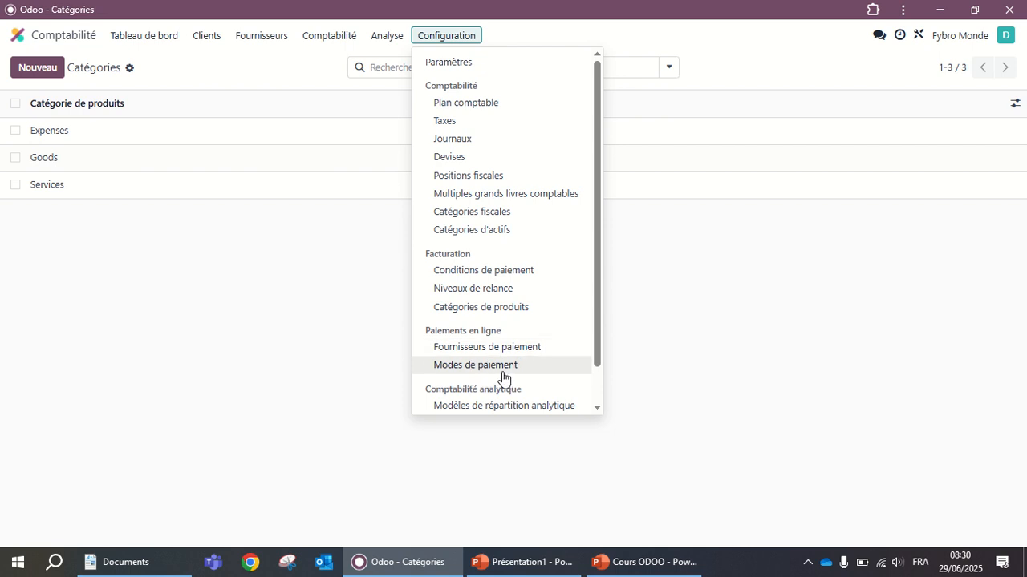
pyautogui.scroll(-2, 502, 377)
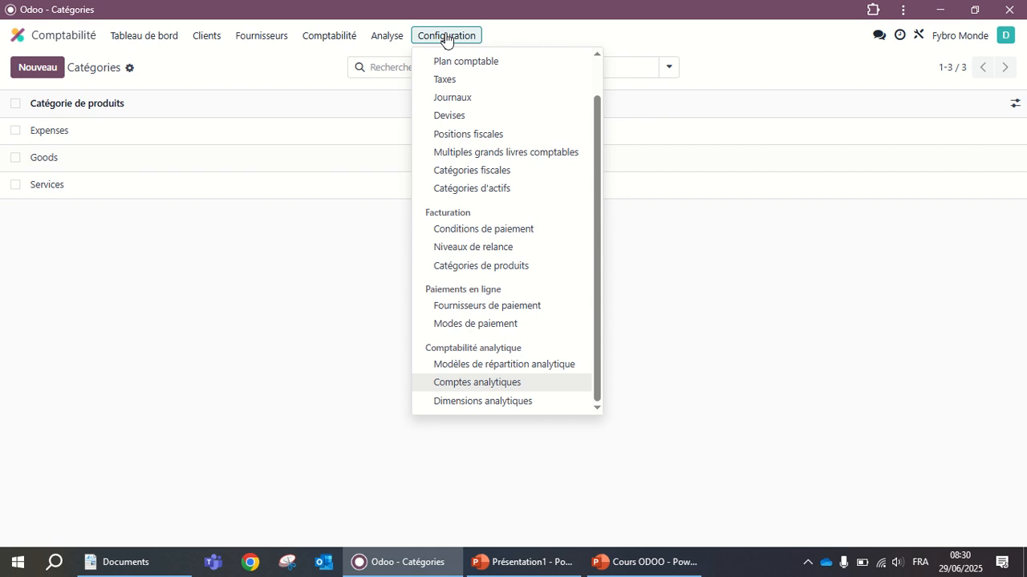
# Review the accounting dashboard's journal cards and consult the training programme slide in PowerPoint.
pyautogui.click(145, 40)
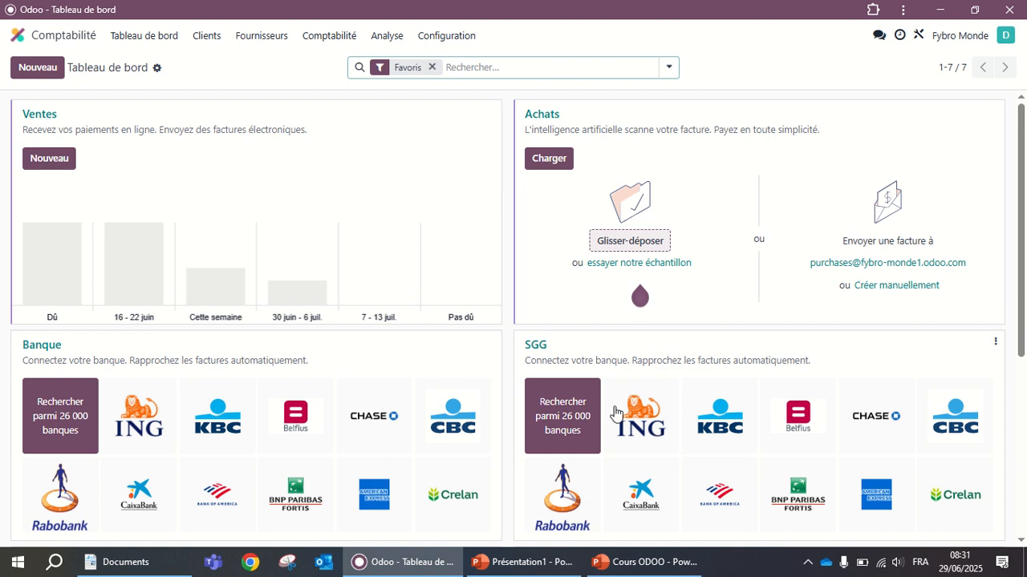
pyautogui.click(659, 565)
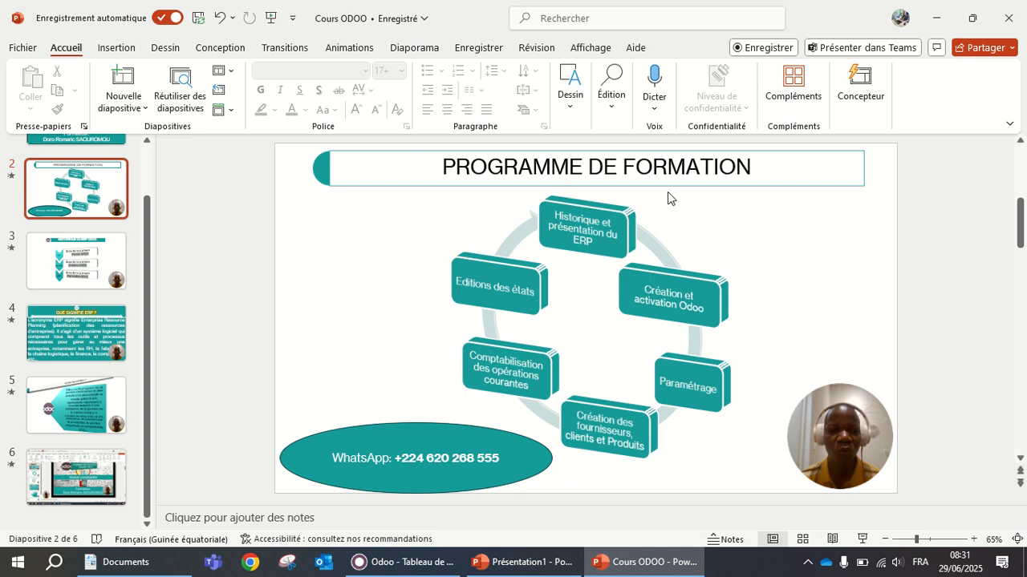
pyautogui.click(640, 559)
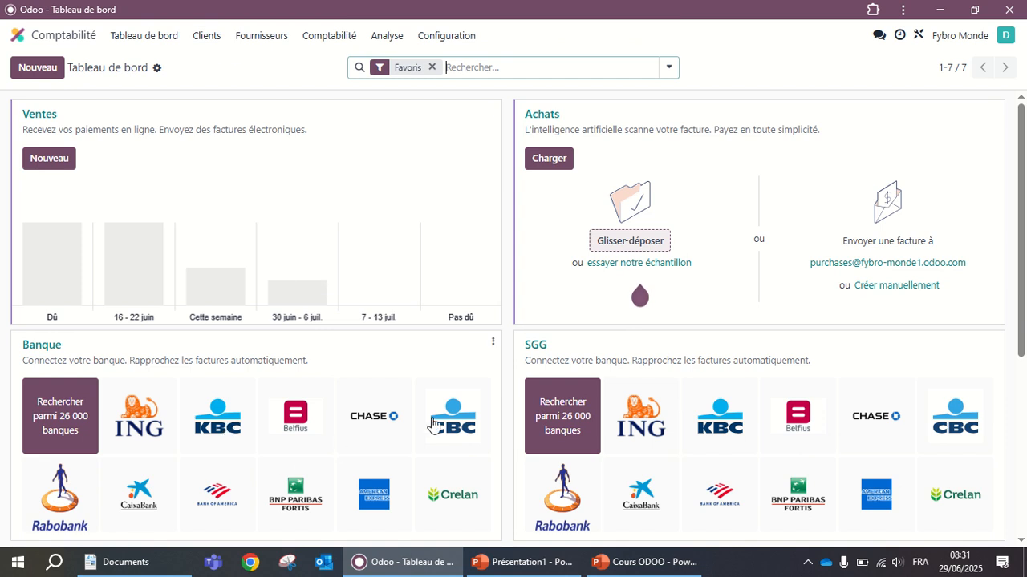
pyautogui.scroll(-4, 482, 419)
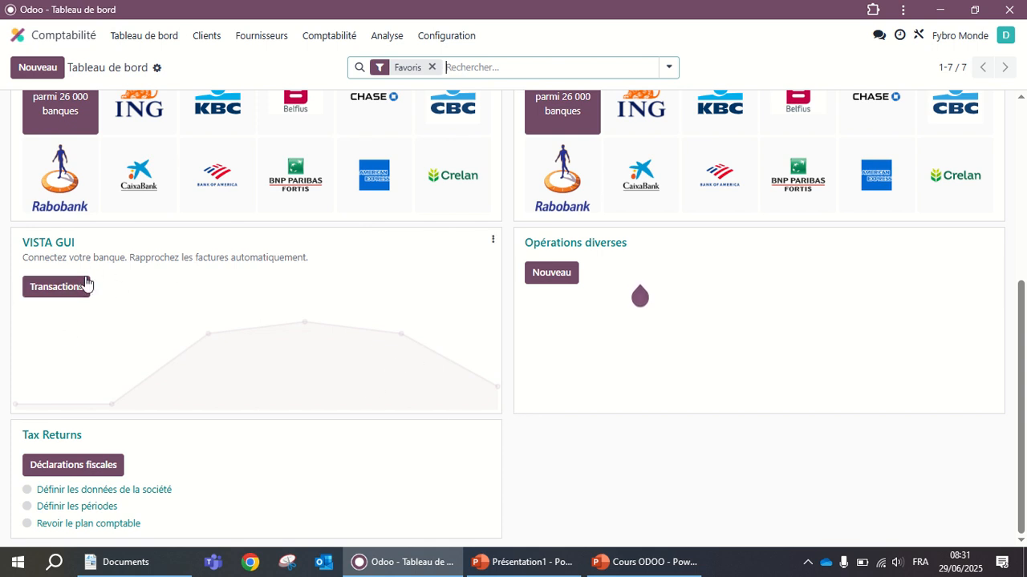
pyautogui.scroll(4, 312, 316)
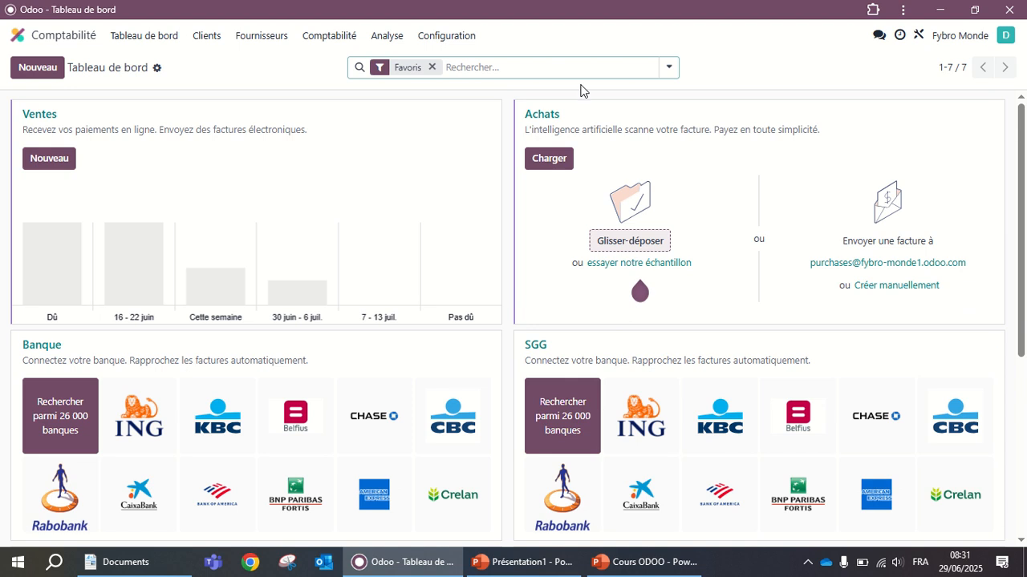
# Duplicate the Banque journal in the journal list.
pyautogui.click(452, 41)
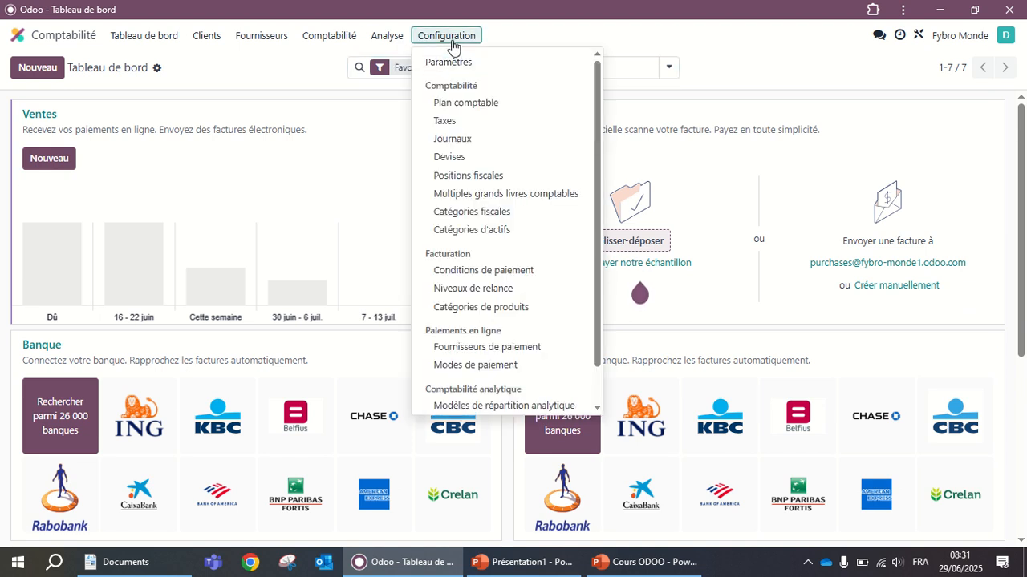
pyautogui.click(461, 143)
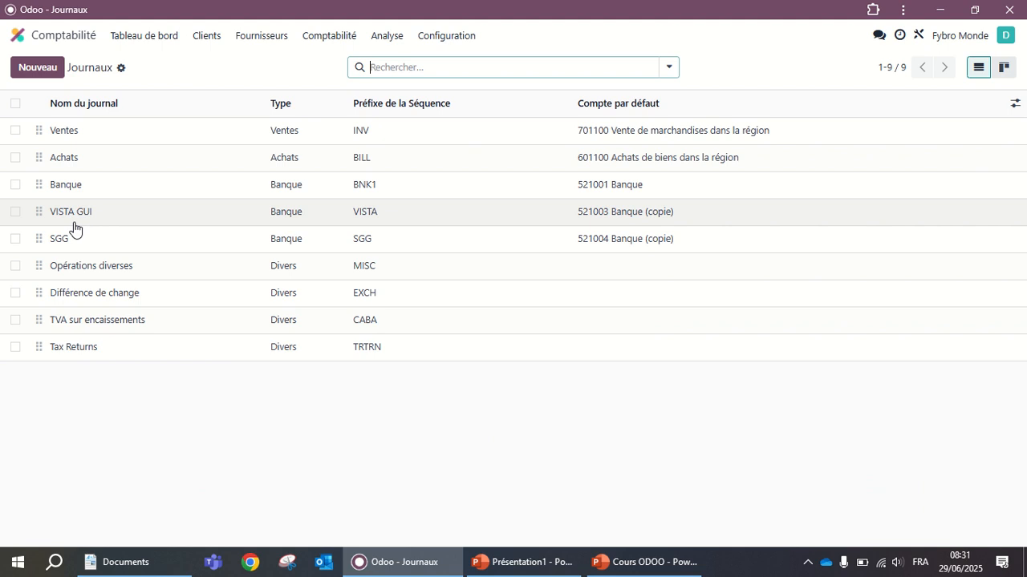
pyautogui.click(16, 185)
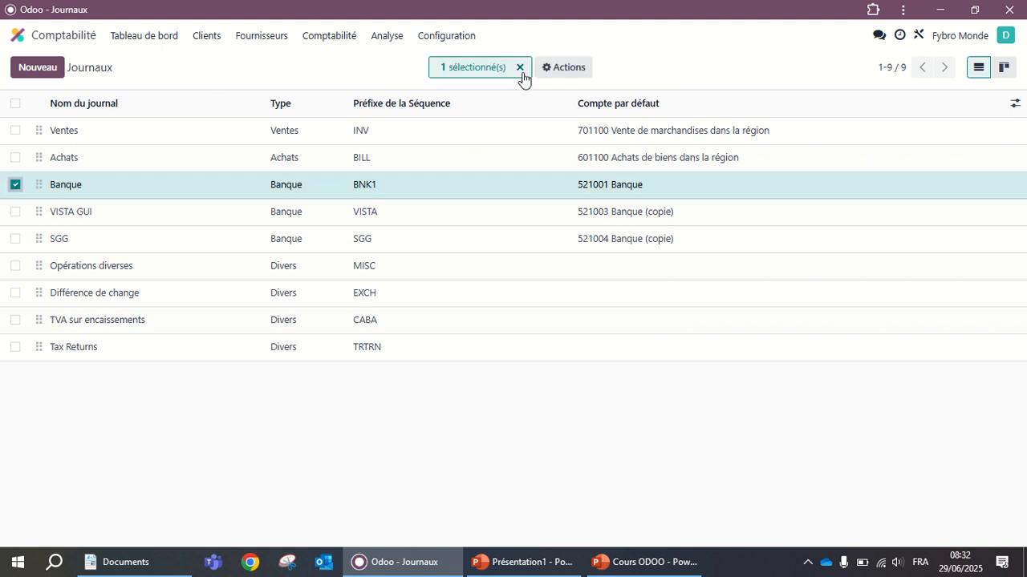
pyautogui.click(570, 73)
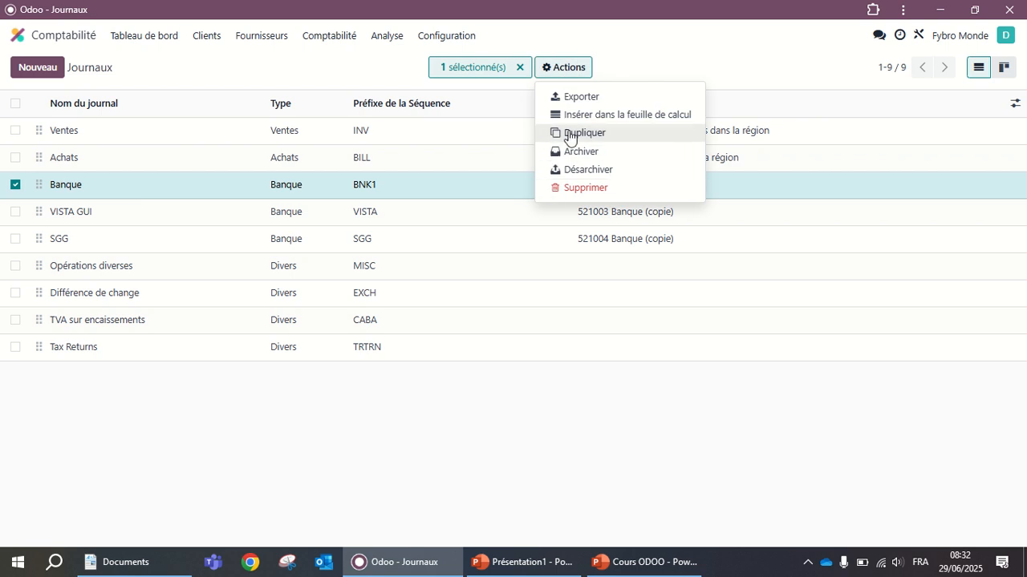
pyautogui.click(580, 133)
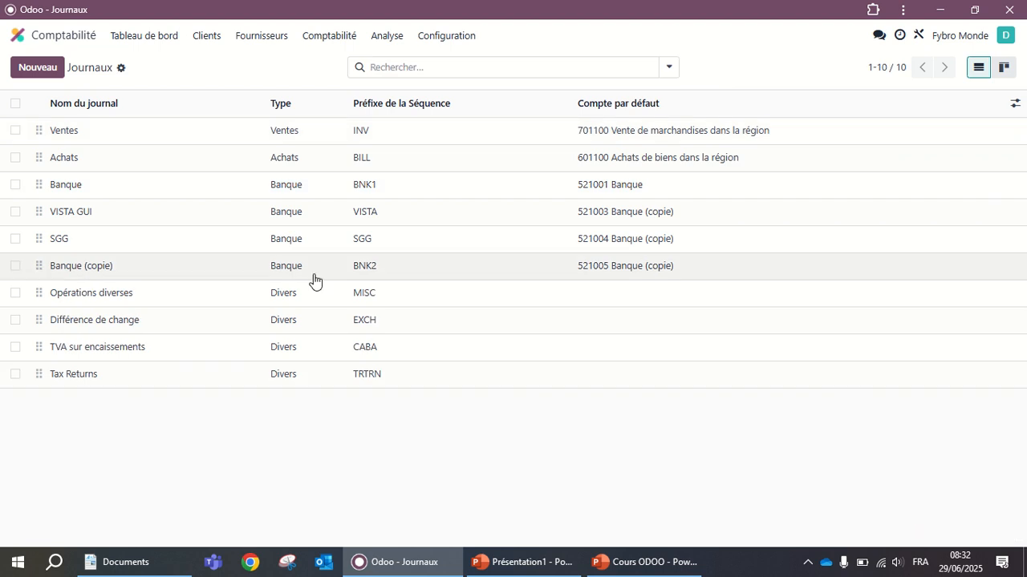
# Open the duplicated Banque (copie) journal and rename it CAISSE.
pyautogui.click(76, 275)
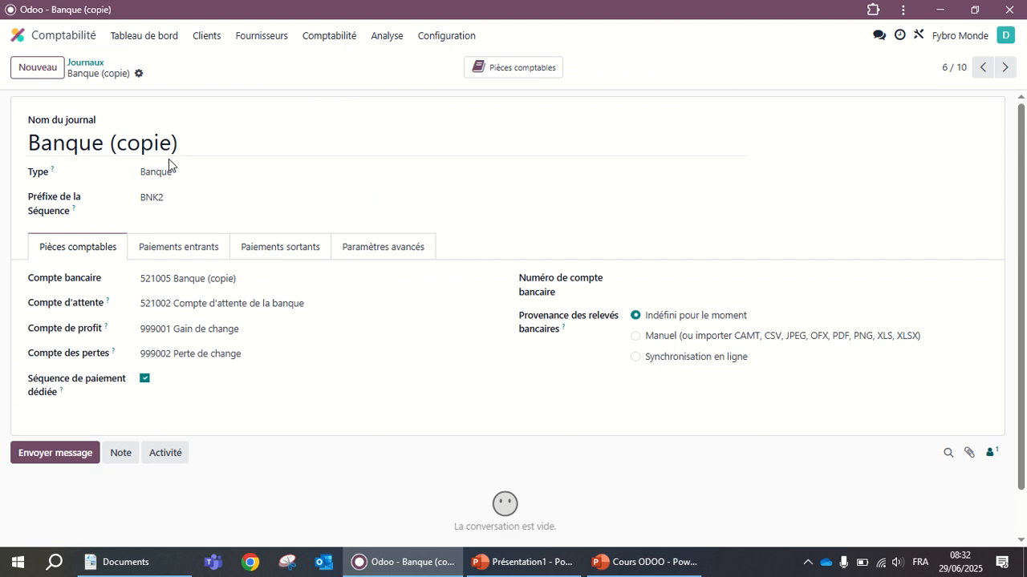
pyautogui.click(185, 145)
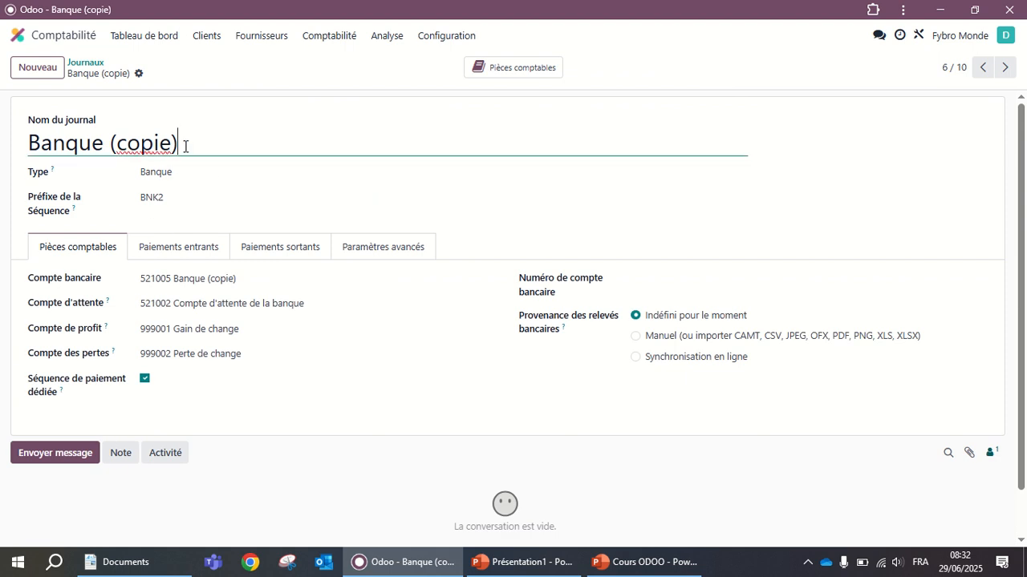
pyautogui.press('BackSpace')
pyautogui.press('BackSpace')
pyautogui.press('BackSpace')
pyautogui.press('BackSpace')
pyautogui.press('BackSpace')
pyautogui.press('BackSpace')
pyautogui.press('BackSpace')
pyautogui.press('BackSpace')
pyautogui.press('BackSpace')
pyautogui.press('BackSpace')
pyautogui.press('BackSpace')
pyautogui.press('BackSpace')
pyautogui.press('BackSpace')
pyautogui.press('BackSpace')
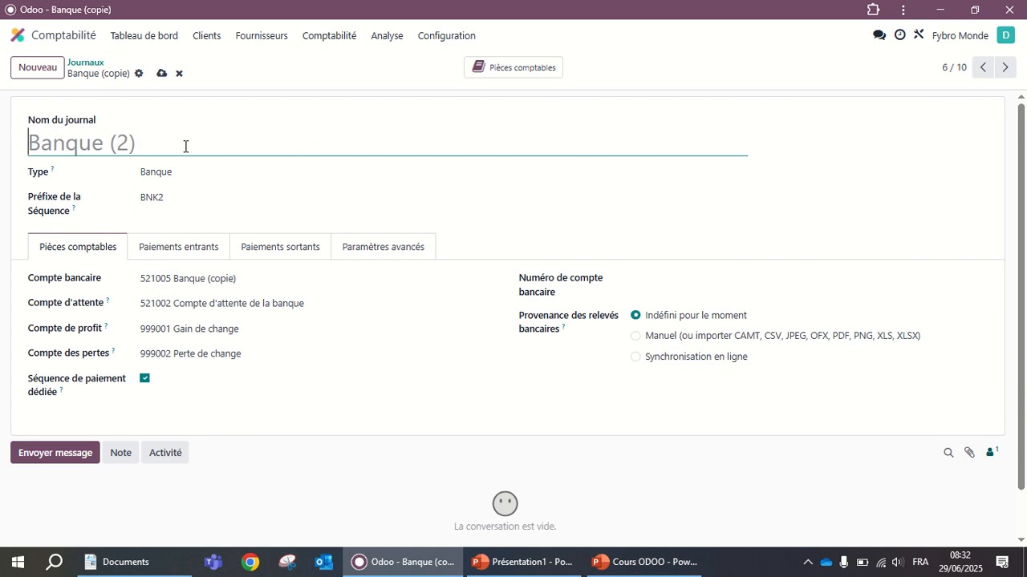
pyautogui.write('CAI')
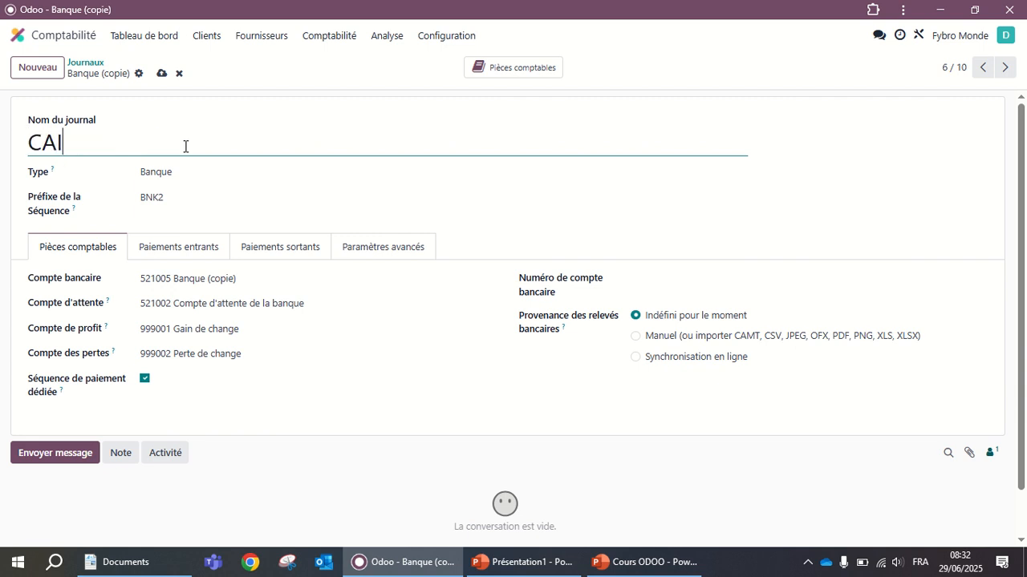
pyautogui.write('SSE')
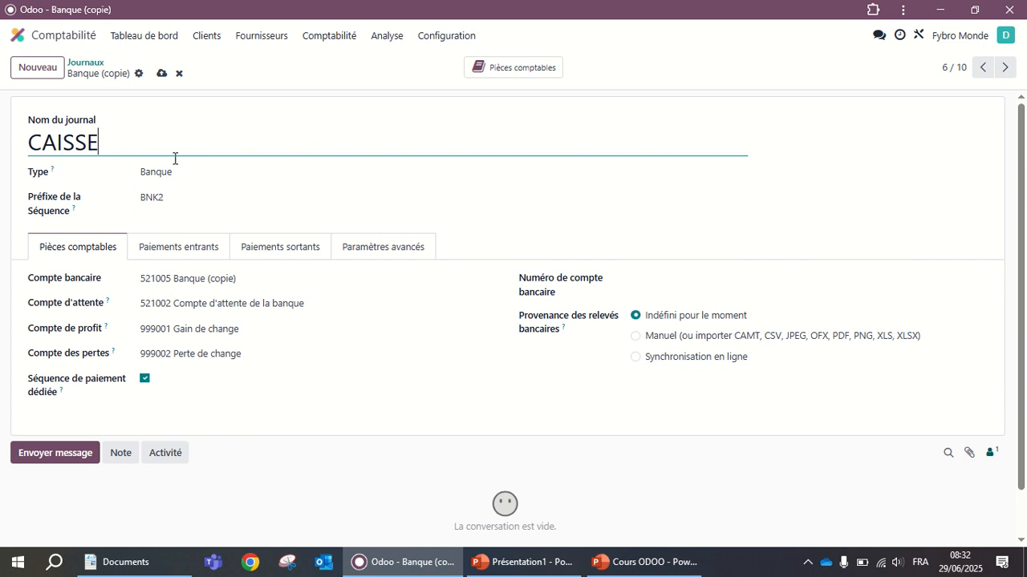
# Set the CAISSE journal's type to Espèces and its suspense account to 571100 Argent liquide en monnaie nationale.
pyautogui.click(207, 173)
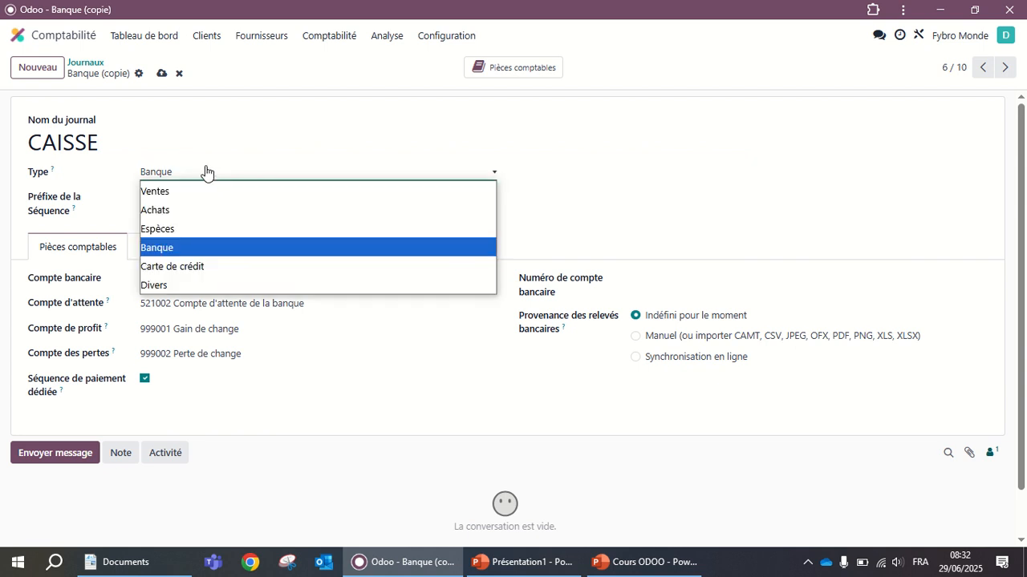
pyautogui.click(206, 230)
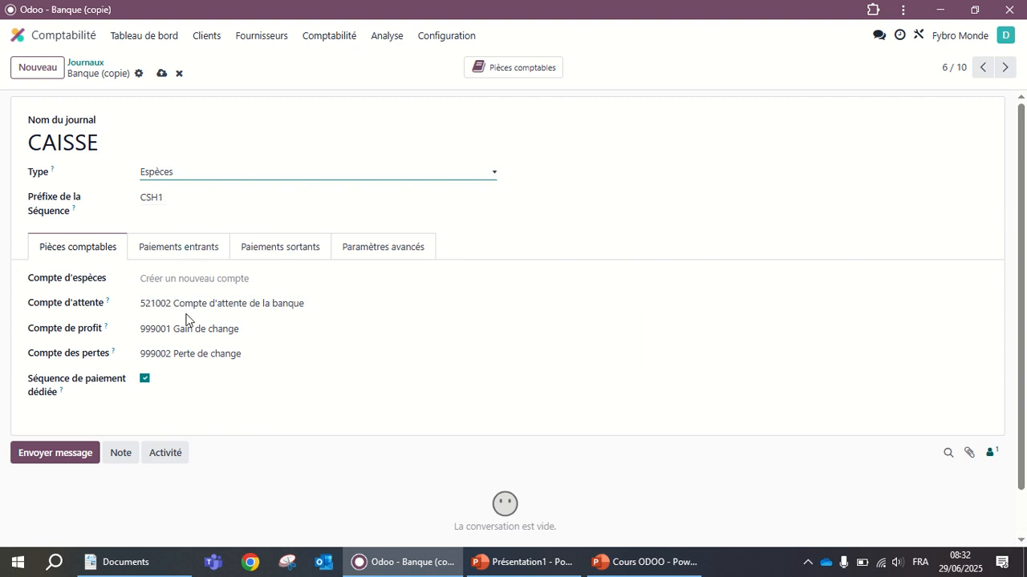
pyautogui.click(408, 305)
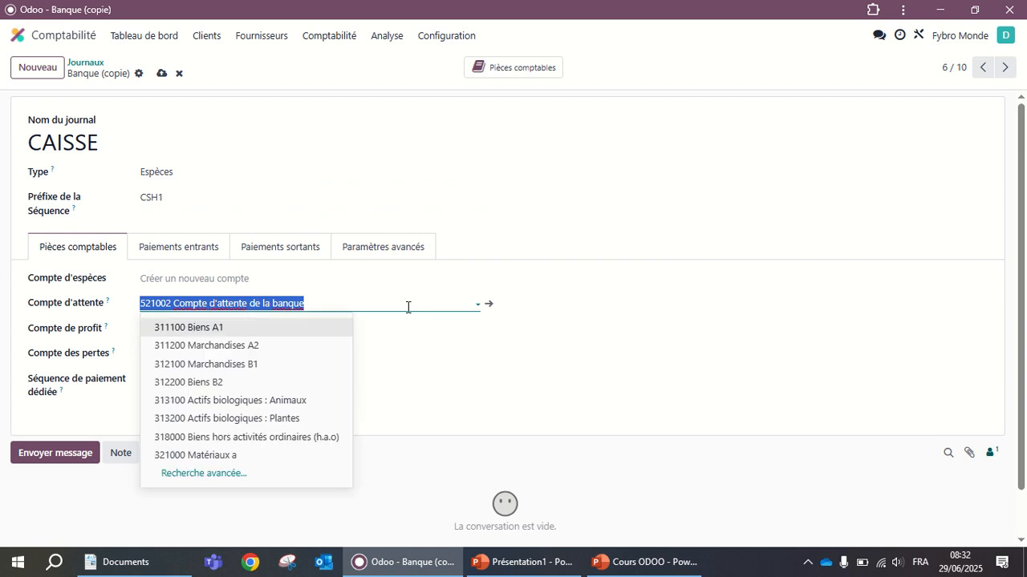
pyautogui.press('BackSpace')
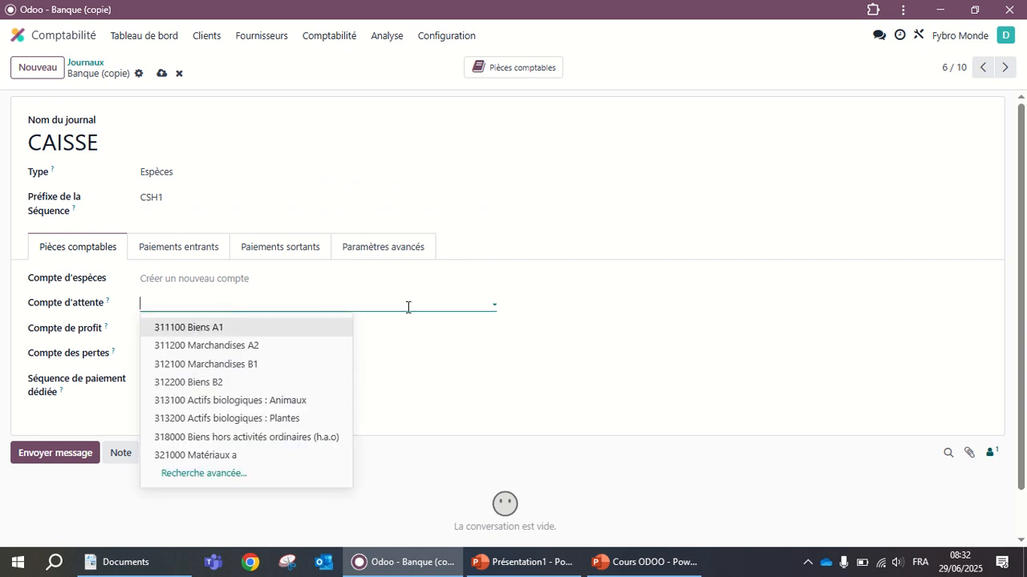
pyautogui.write('571')
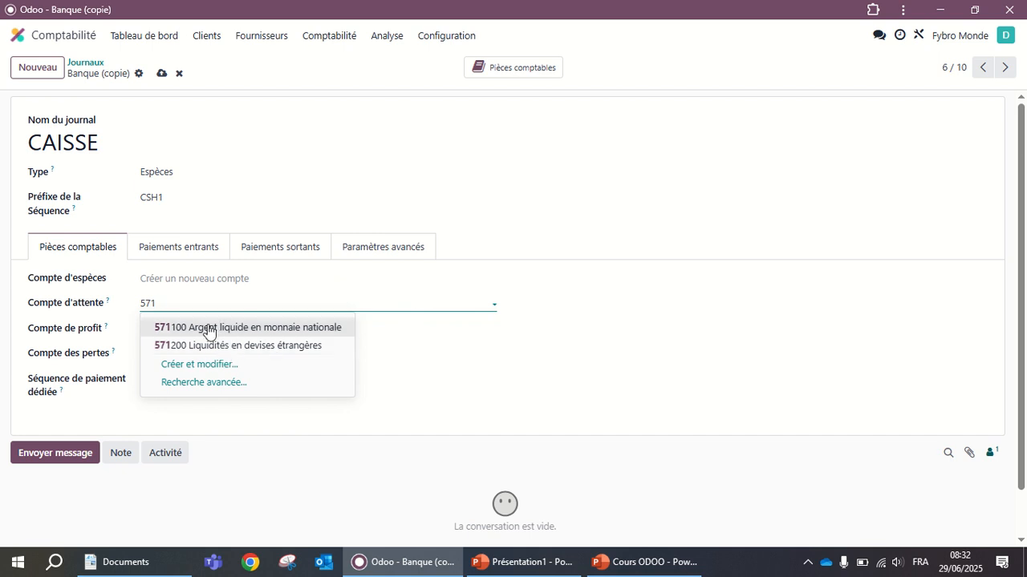
pyautogui.click(256, 329)
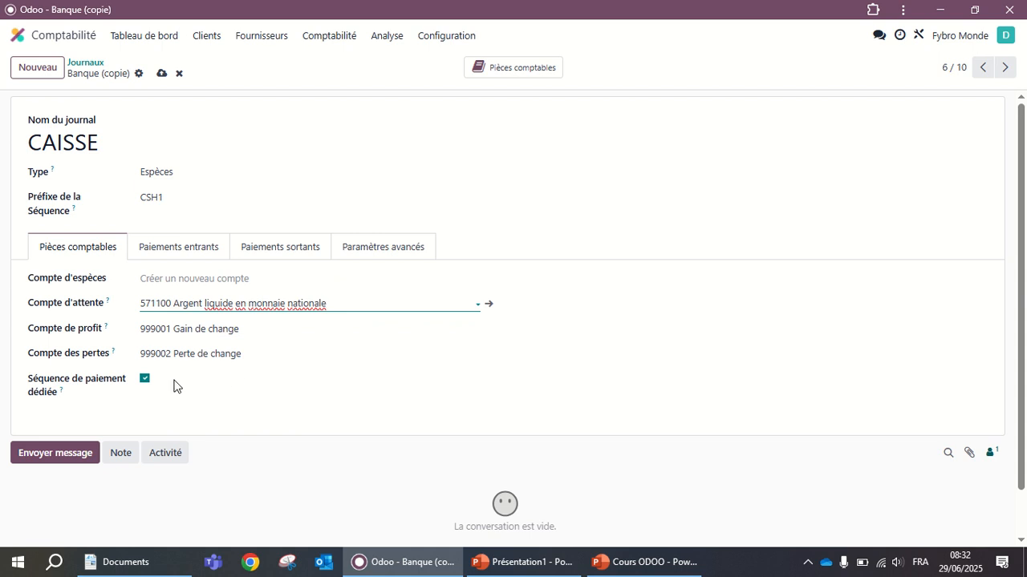
# Clear the profit account (Compte de profit) and loss account (Compte des pertes) of the CAISSE journal.
pyautogui.click(267, 336)
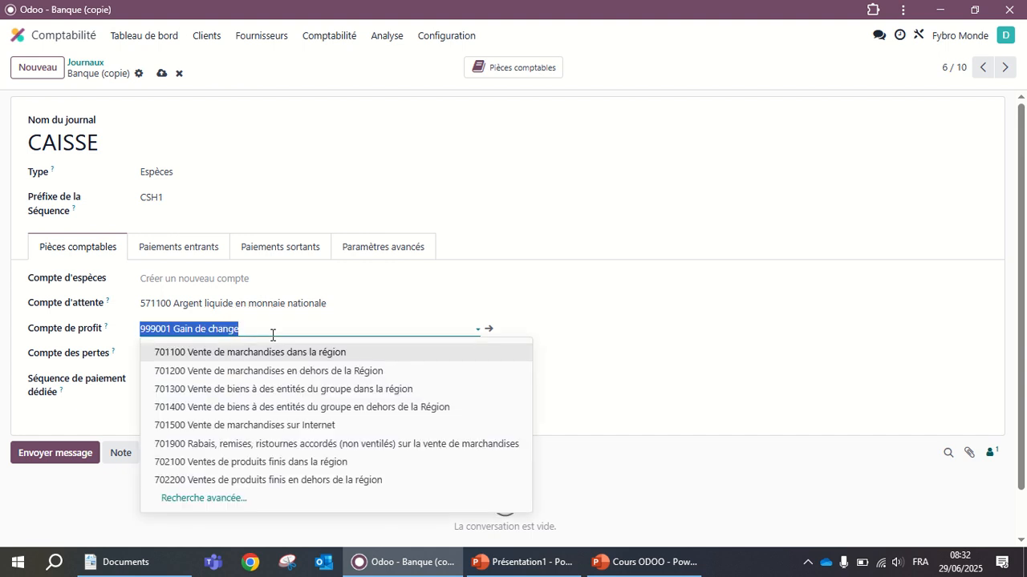
pyautogui.press('BackSpace')
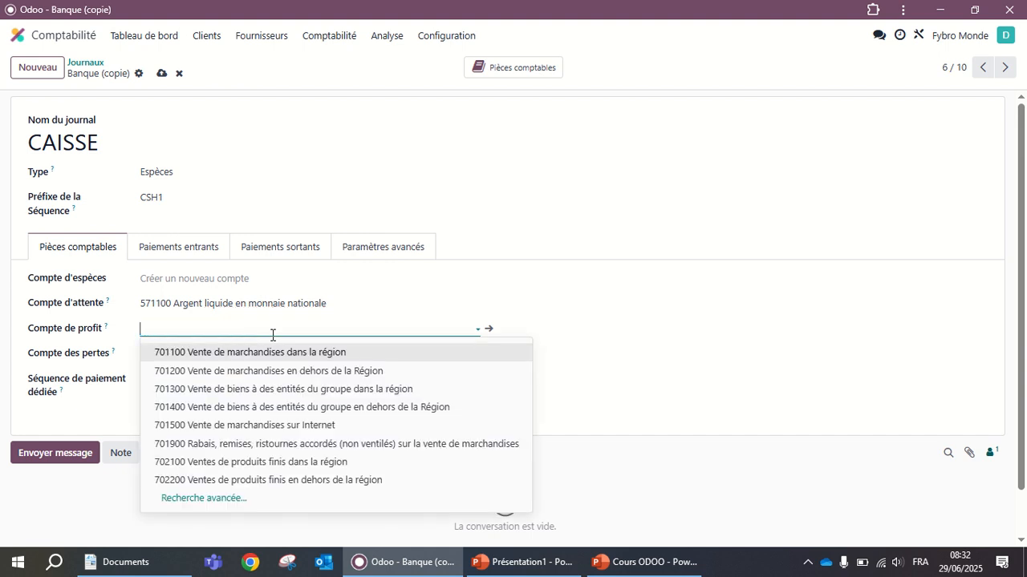
pyautogui.press('Escape')
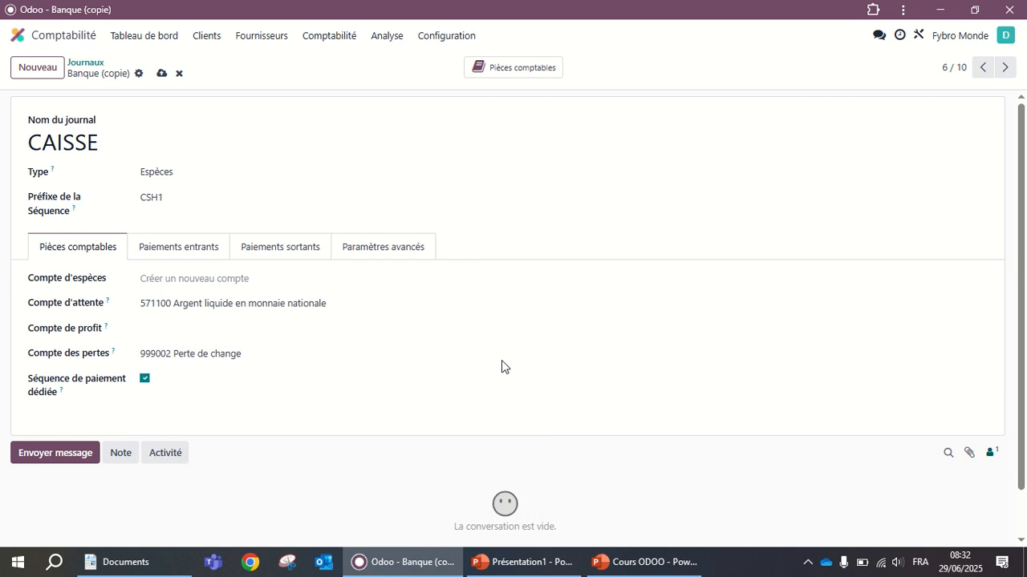
pyautogui.click(264, 354)
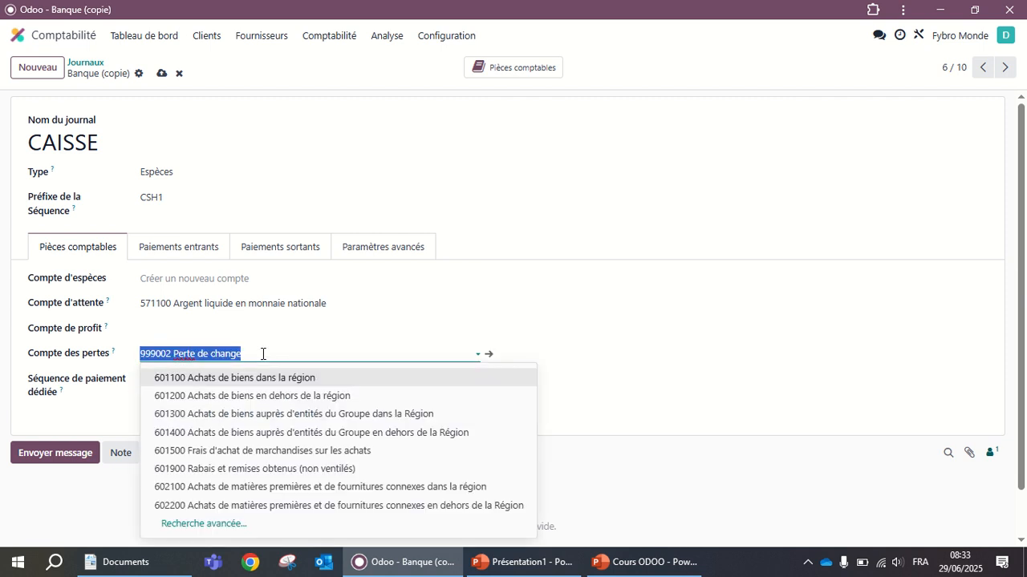
pyautogui.press('BackSpace')
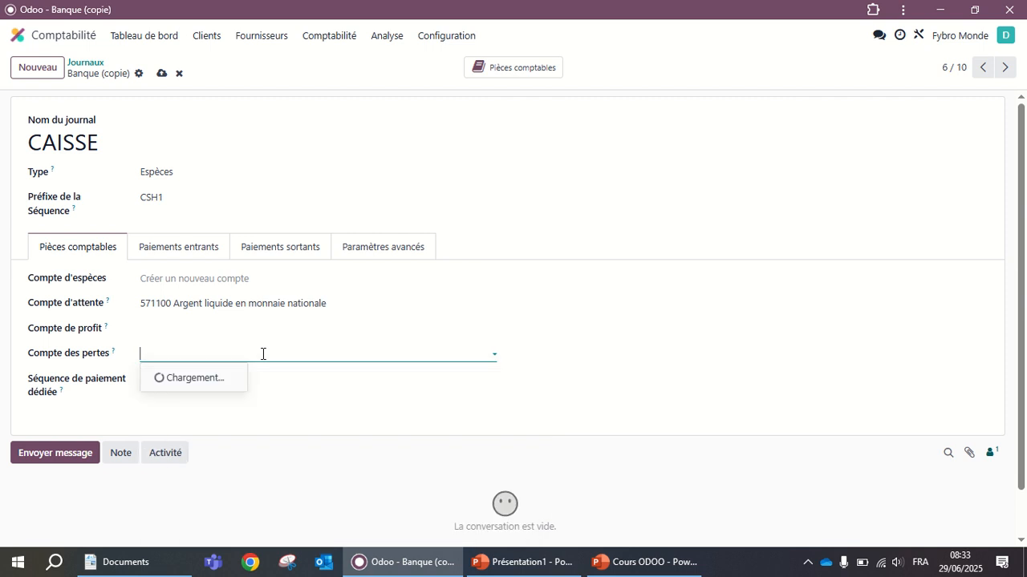
pyautogui.click(730, 378)
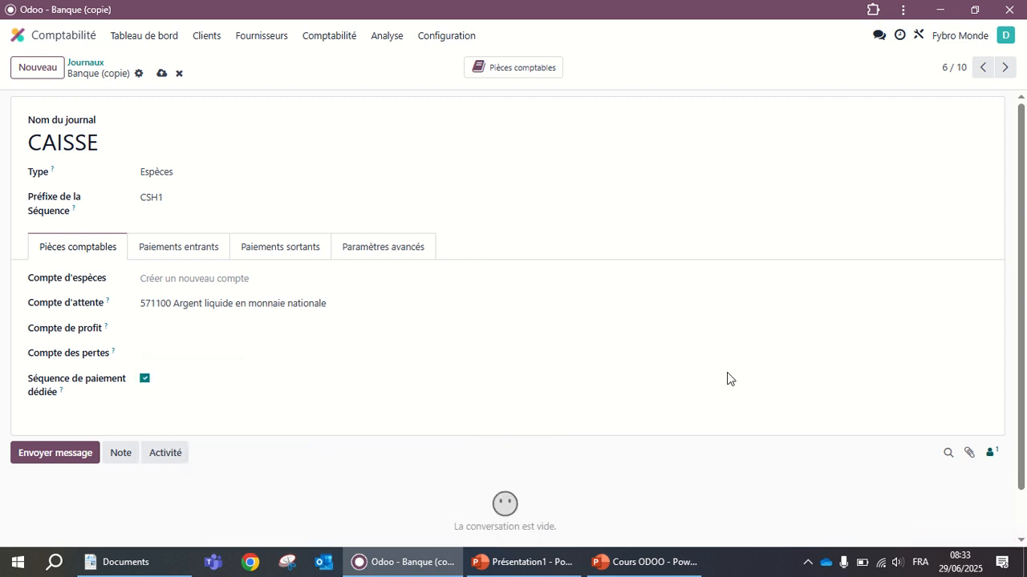
# Check the CAISSE journal's incoming and outgoing payment methods and try to save the journal.
pyautogui.click(204, 255)
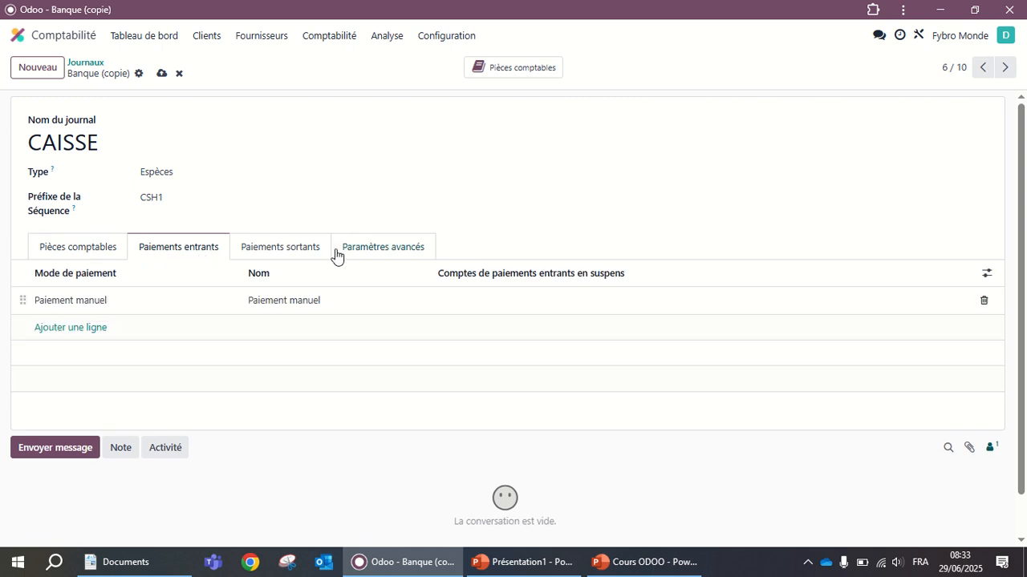
pyautogui.click(296, 251)
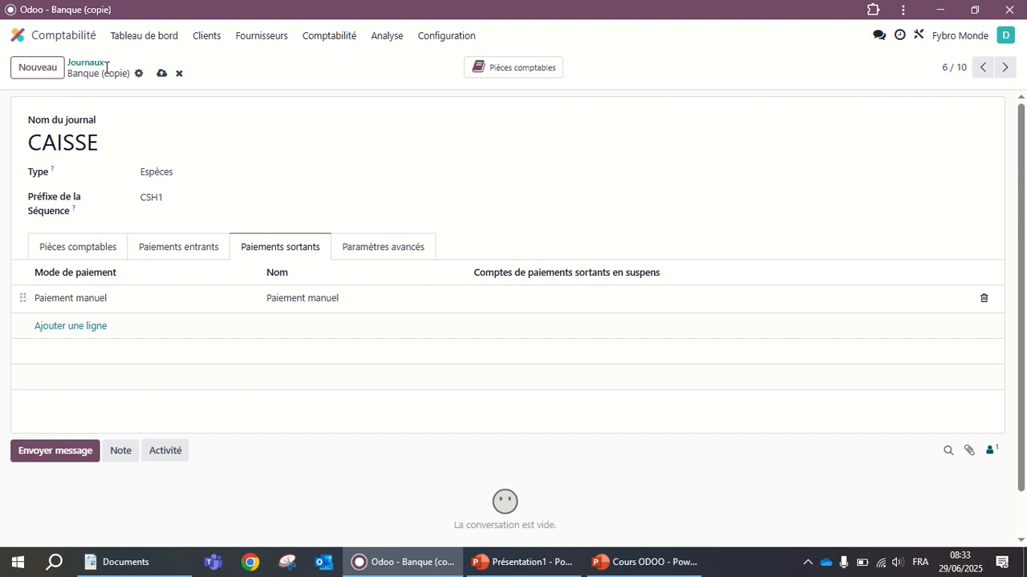
pyautogui.click(163, 74)
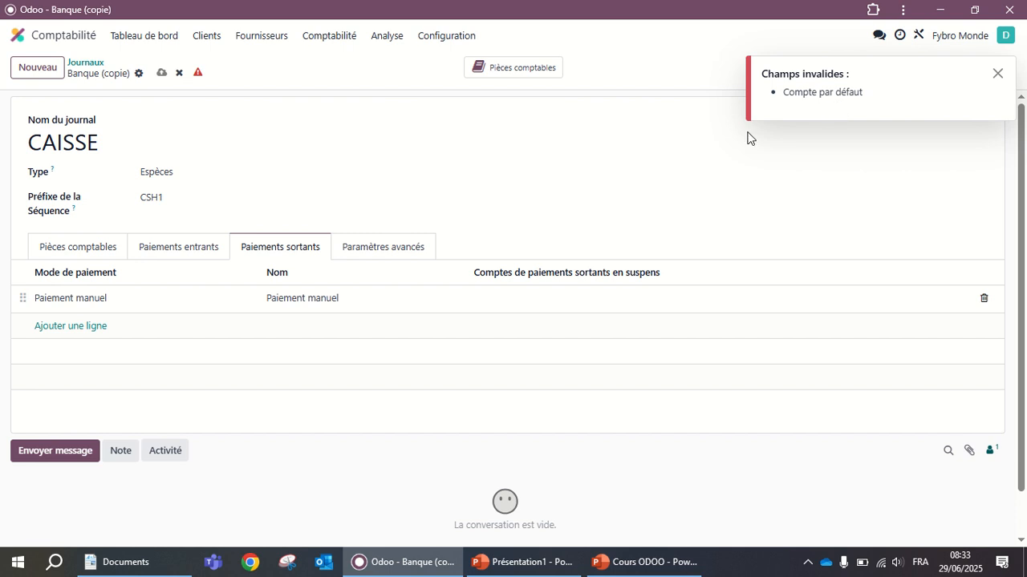
pyautogui.click(92, 254)
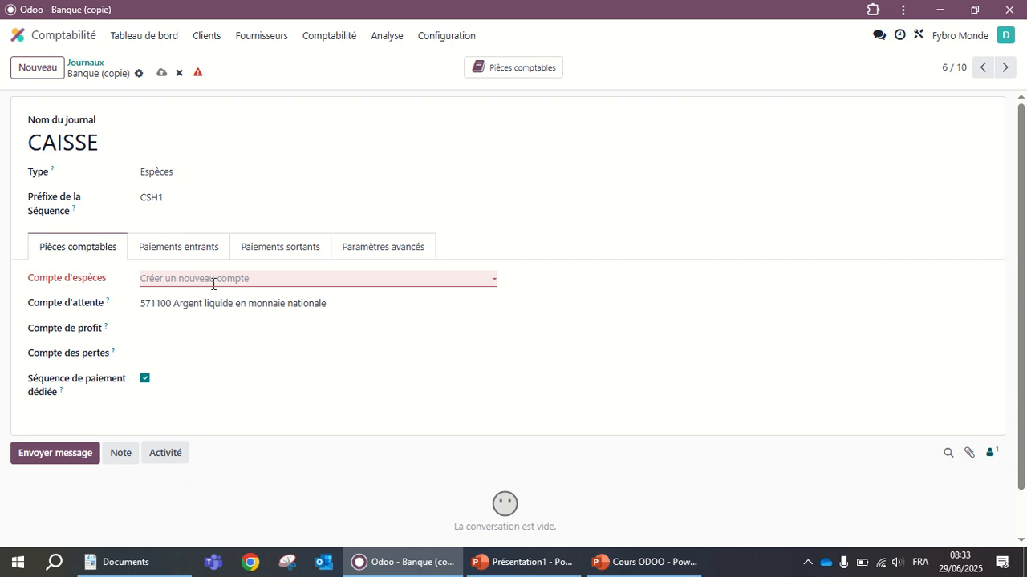
# Try to assign an existing 571 account as the CAISSE journal's Compte d'espèces.
pyautogui.click(293, 279)
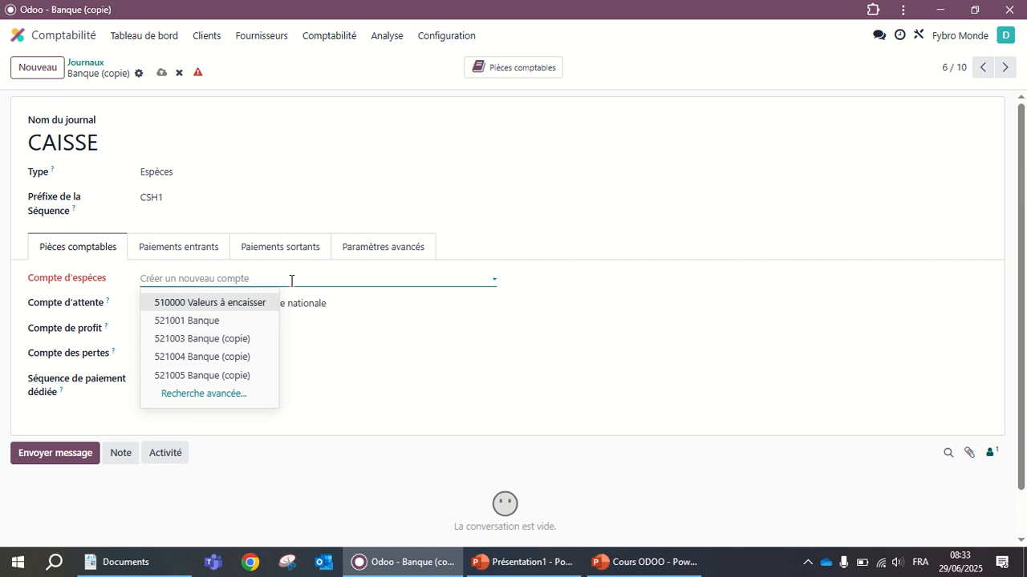
pyautogui.write('571')
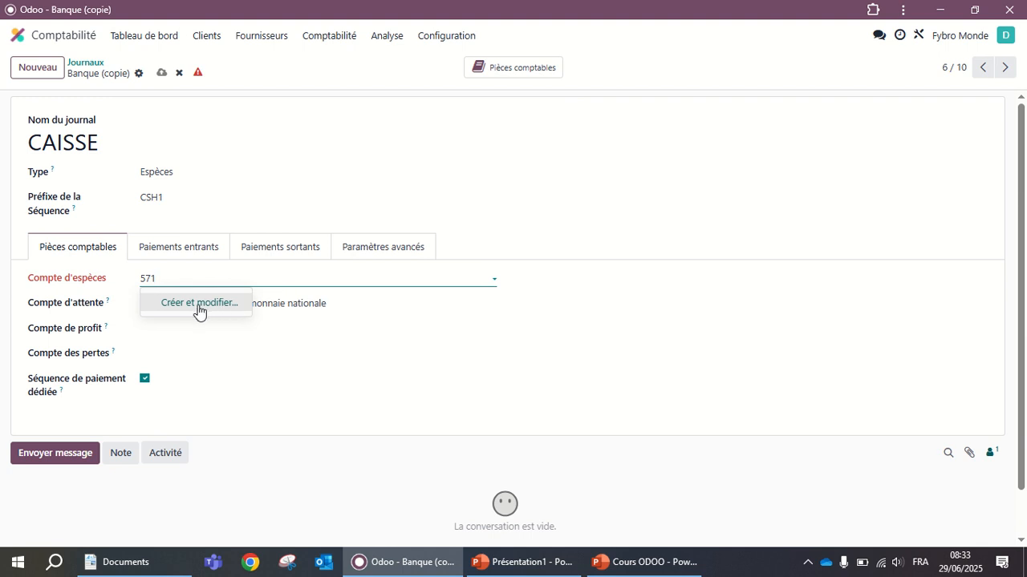
pyautogui.click(295, 385)
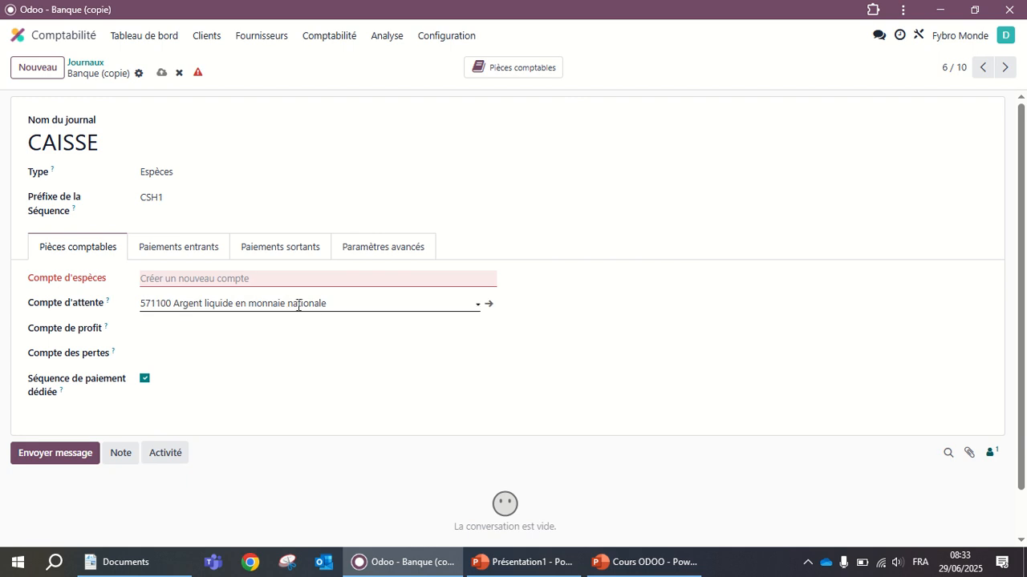
# Start a new account for the journal's Compte d'espèces, named CAISSE with code 571000.
pyautogui.click(329, 278)
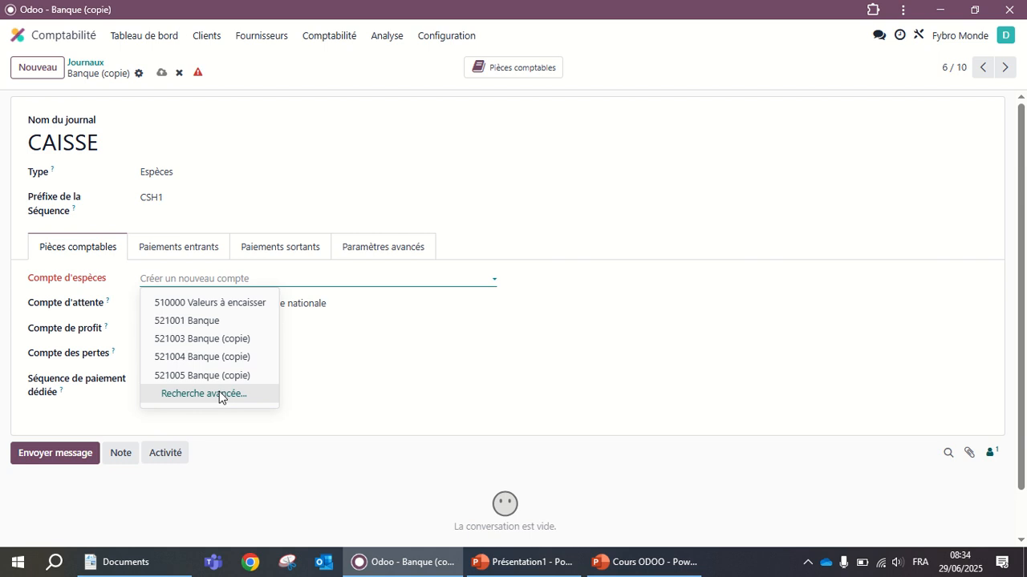
pyautogui.click(221, 395)
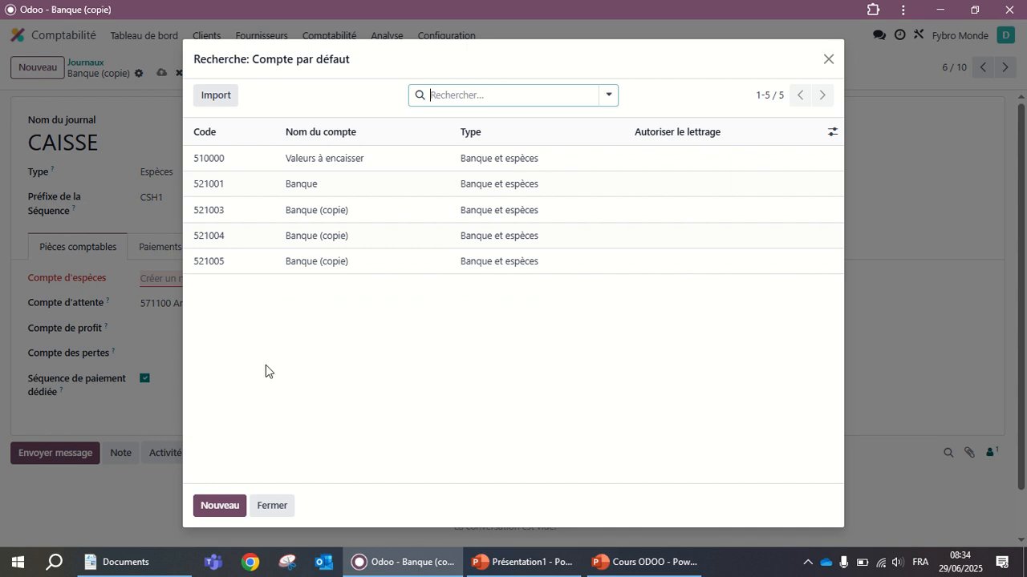
pyautogui.click(214, 505)
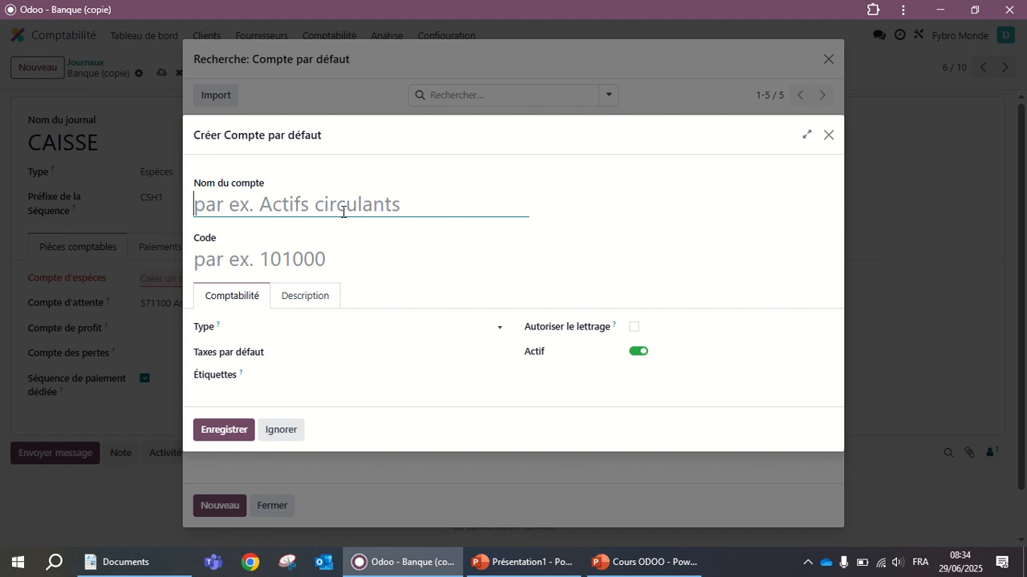
pyautogui.write('CA')
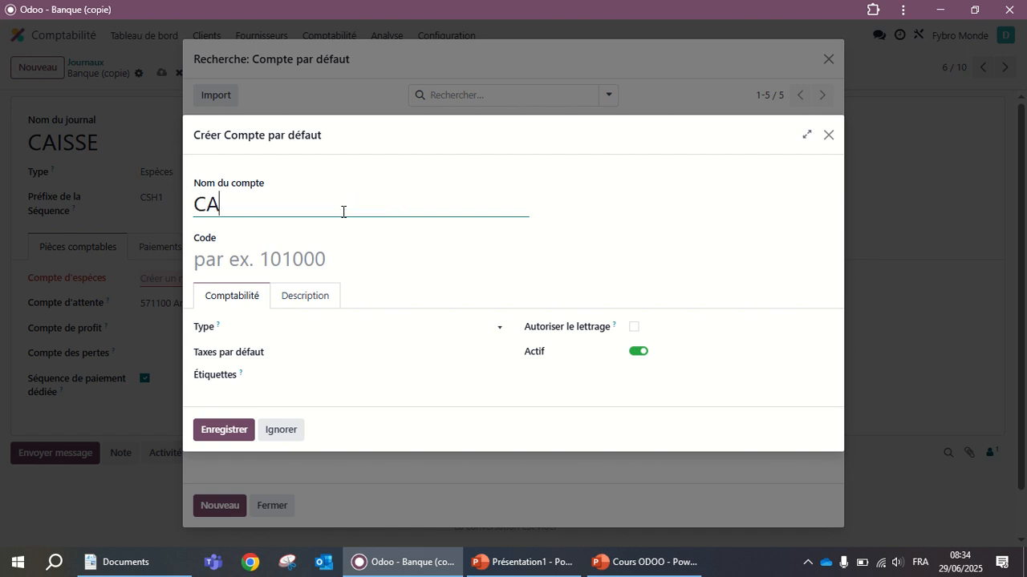
pyautogui.write('ISSE')
pyautogui.press('Tab')
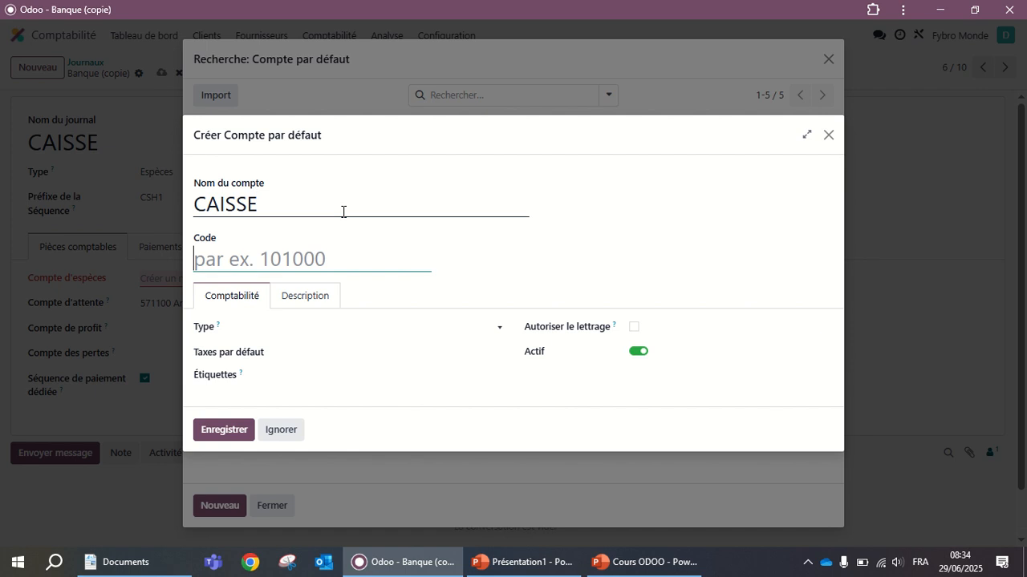
pyautogui.write('571')
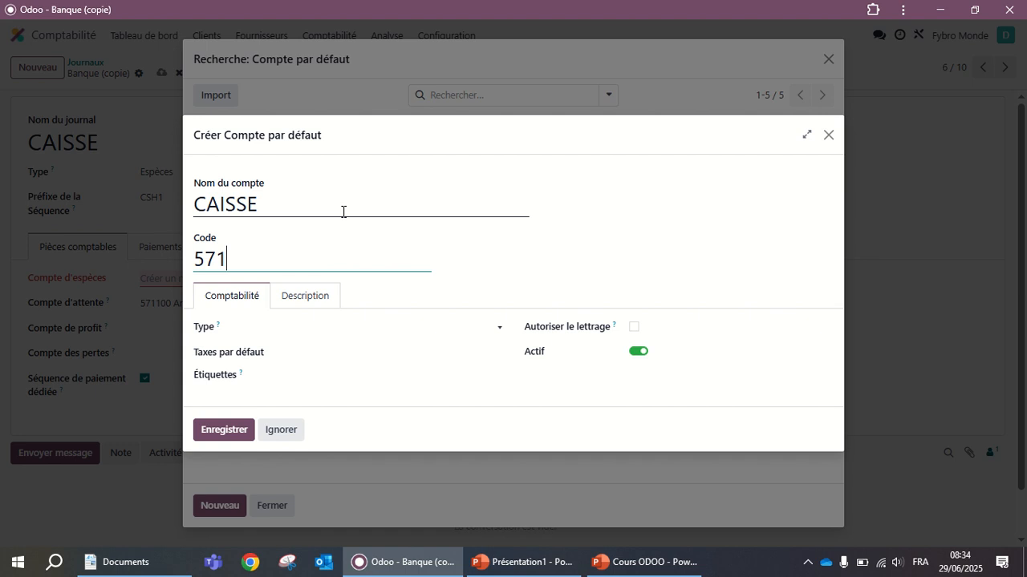
pyautogui.write('000')
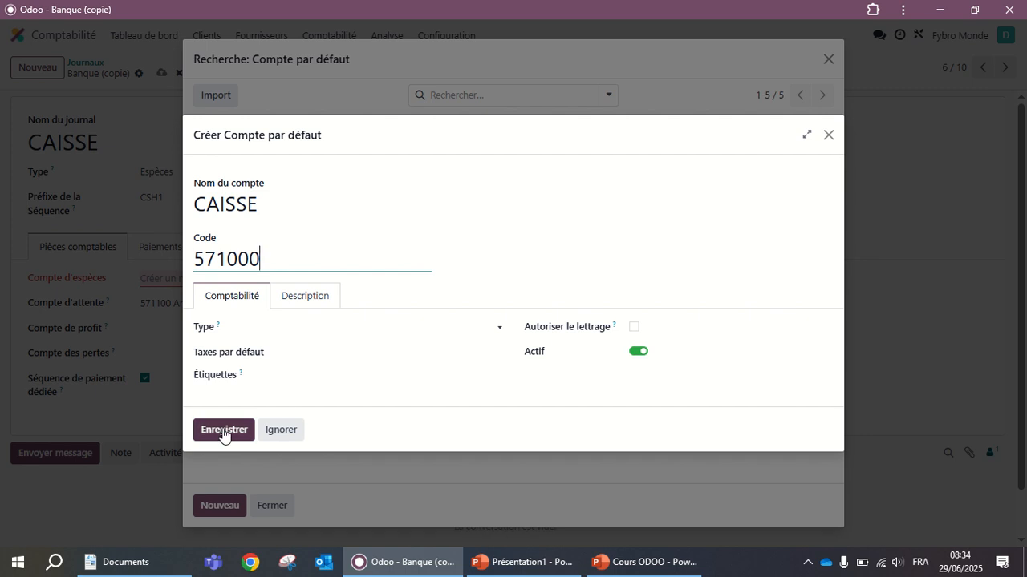
# Set the new account's type to Banque et espèces and save both the account and the CAISSE journal.
pyautogui.click(358, 330)
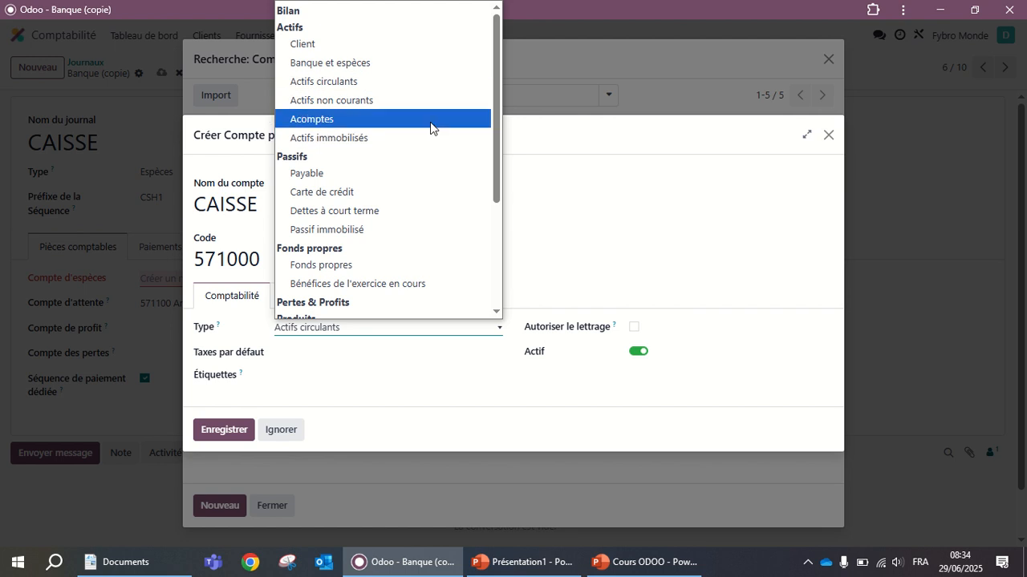
pyautogui.click(408, 64)
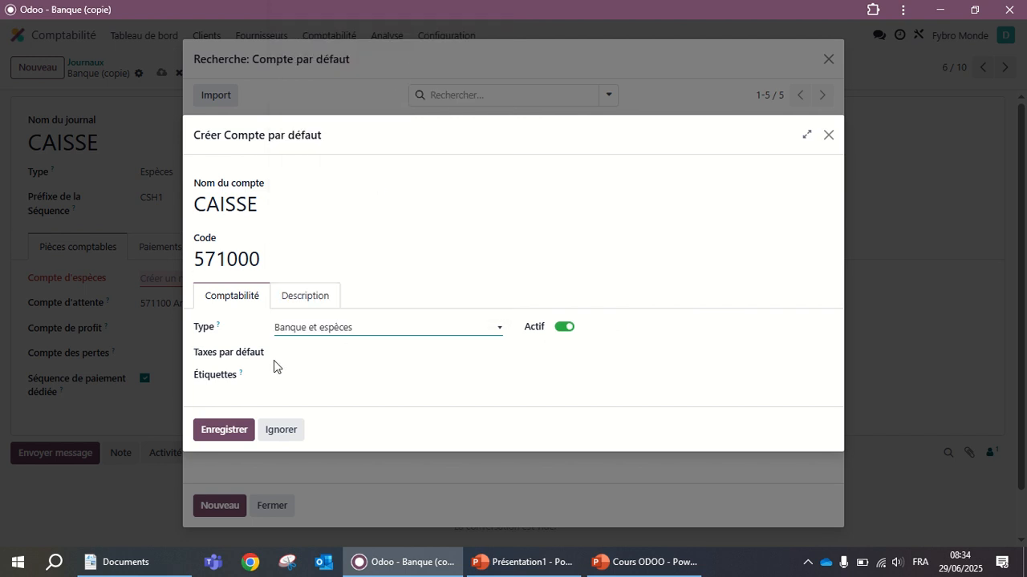
pyautogui.click(232, 430)
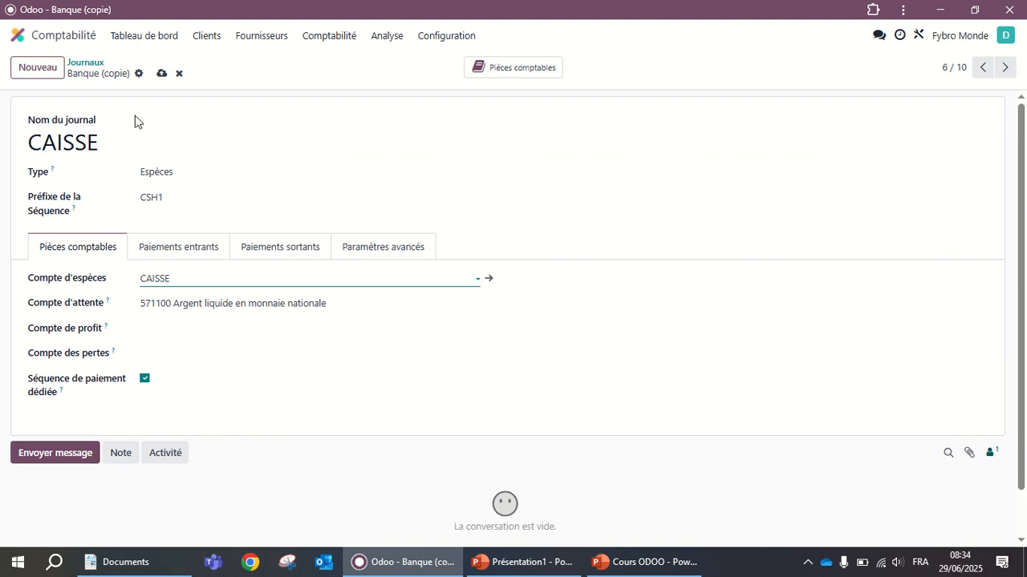
pyautogui.click(160, 73)
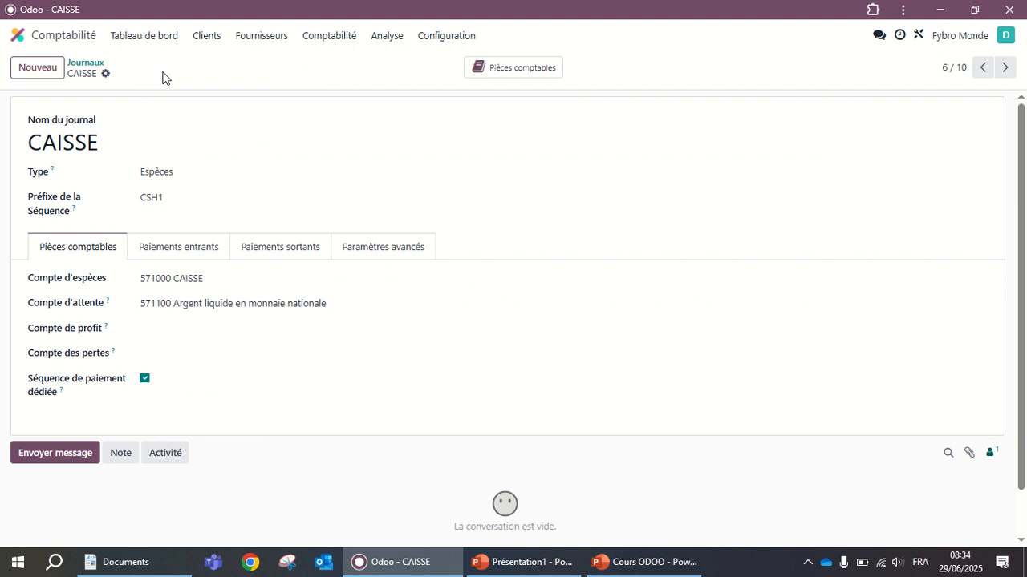
# Open the SGG journal and start a new account for its Compte d'attente with code 521005.
pyautogui.click(93, 65)
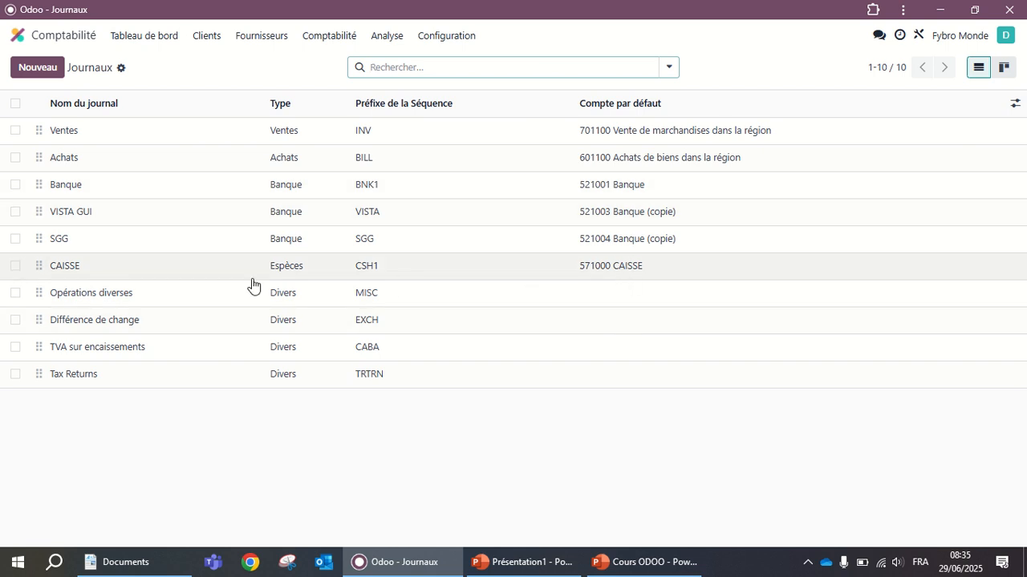
pyautogui.click(160, 239)
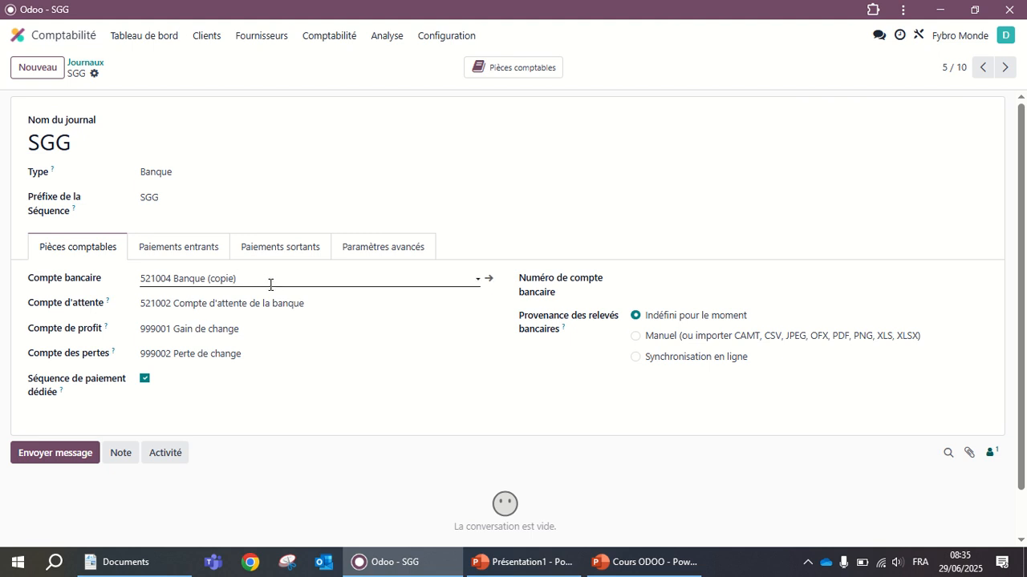
pyautogui.click(350, 305)
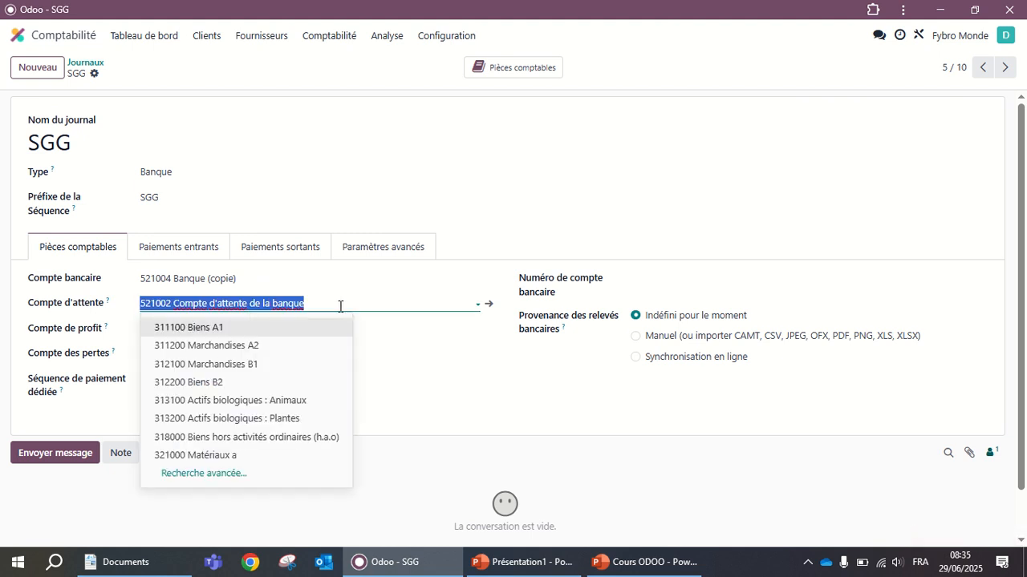
pyautogui.click(206, 474)
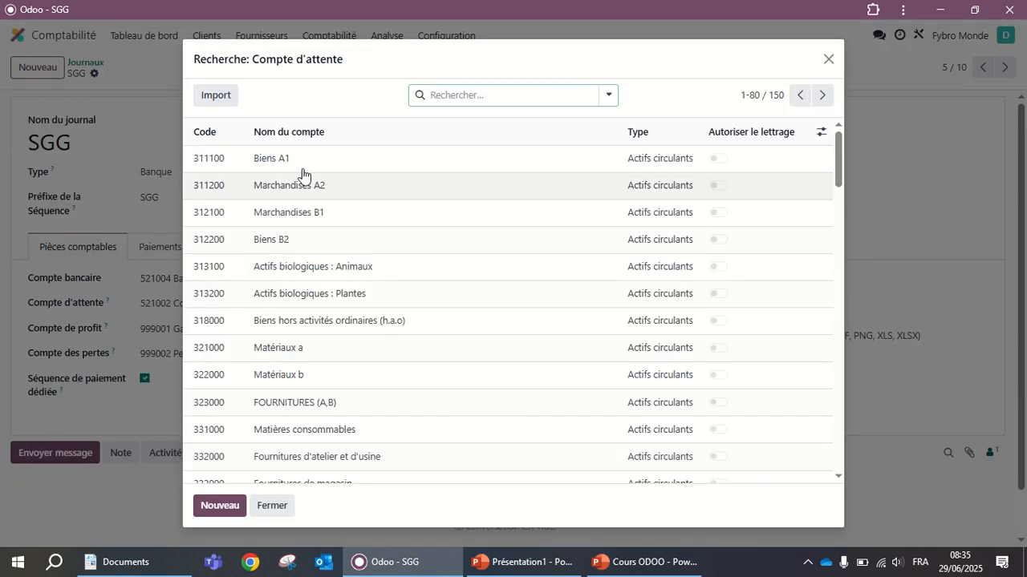
pyautogui.click(217, 506)
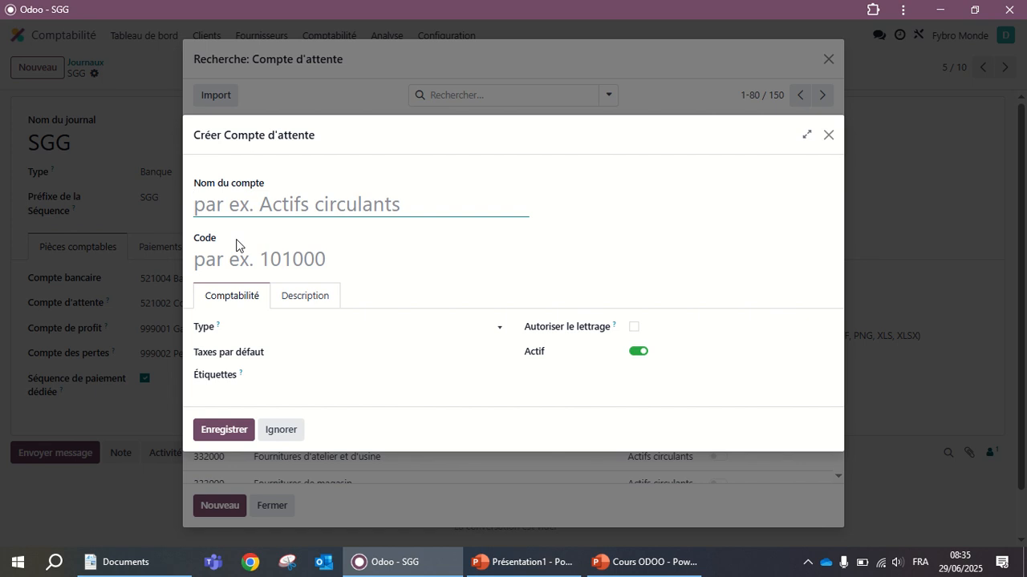
pyautogui.write('52100')
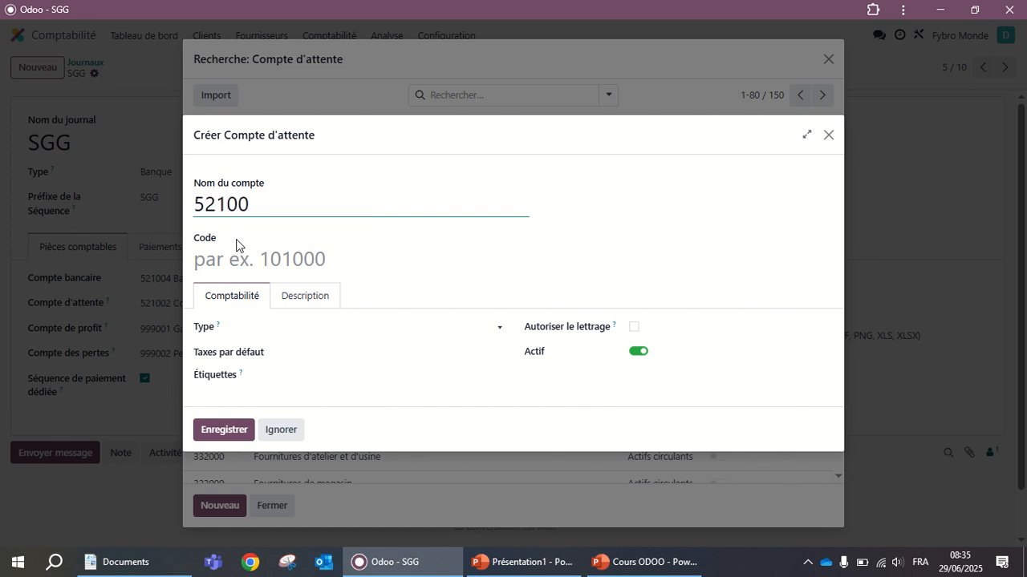
pyautogui.write('5')
pyautogui.press('Tab')
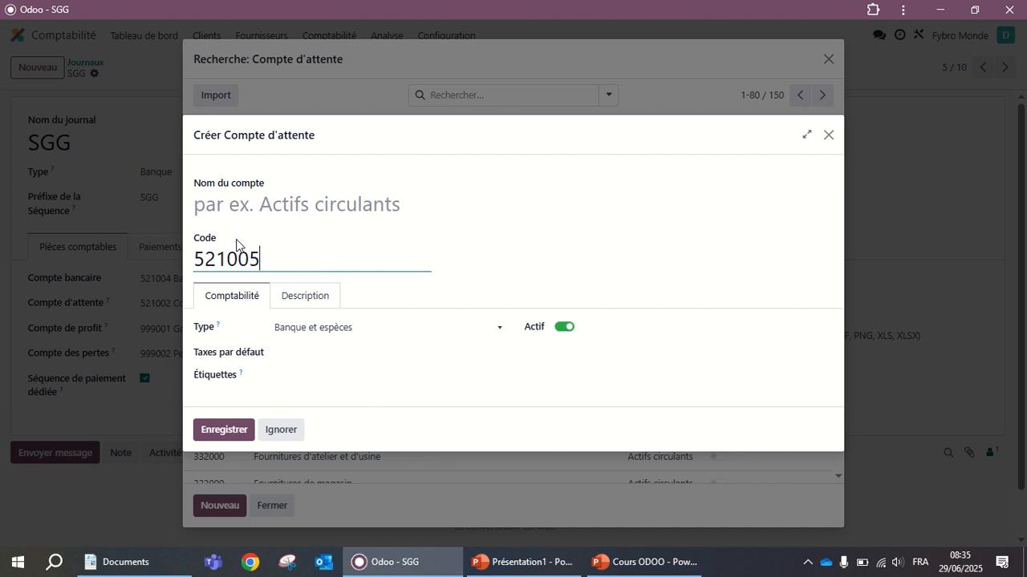
# Name the new account CMP ATT SGG, set its type to Banque et espèces, and try to save it with code 521005.
pyautogui.click(234, 204)
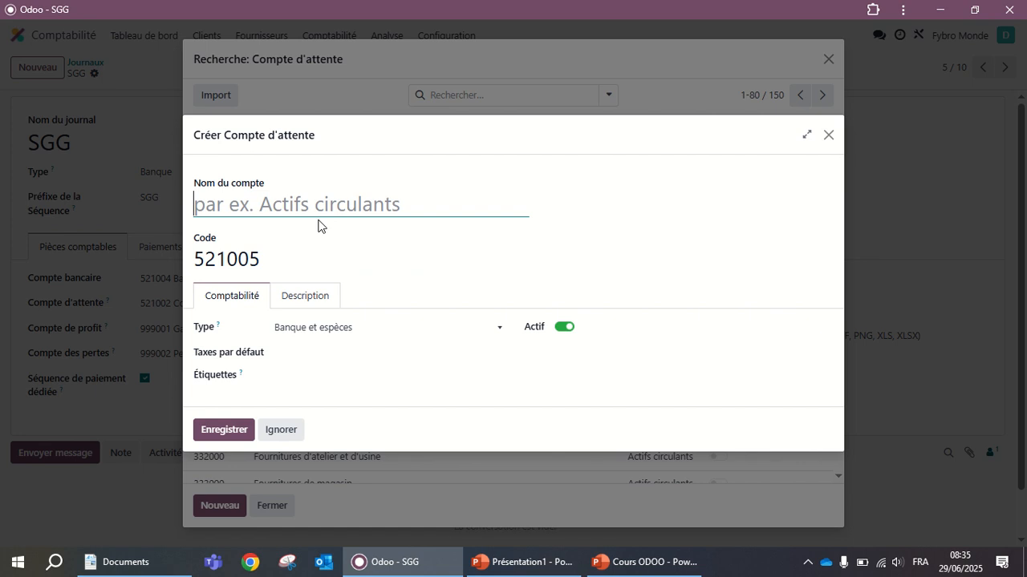
pyautogui.write('AC')
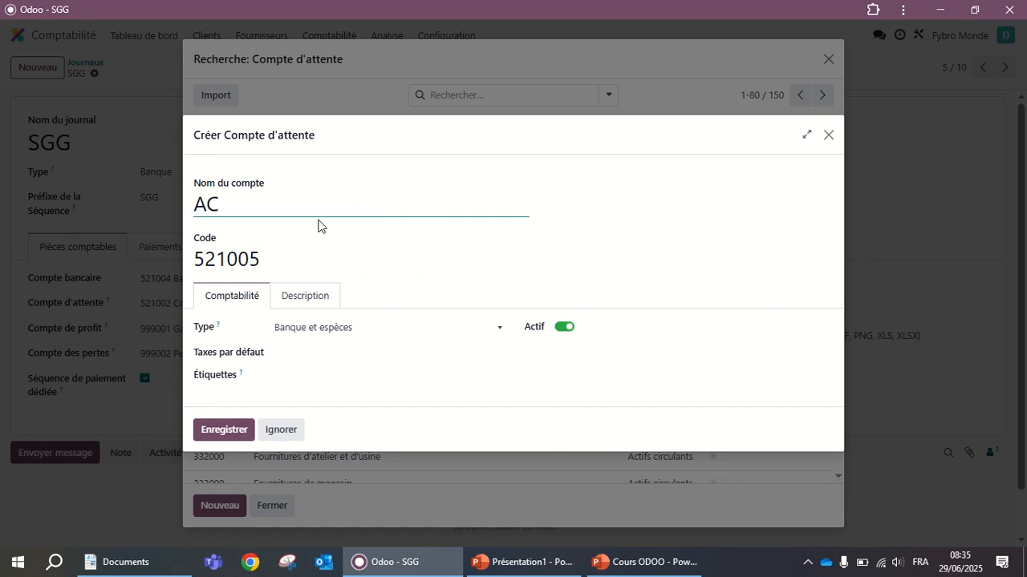
pyautogui.press('BackSpace')
pyautogui.press('BackSpace')
pyautogui.write('CMP ATT')
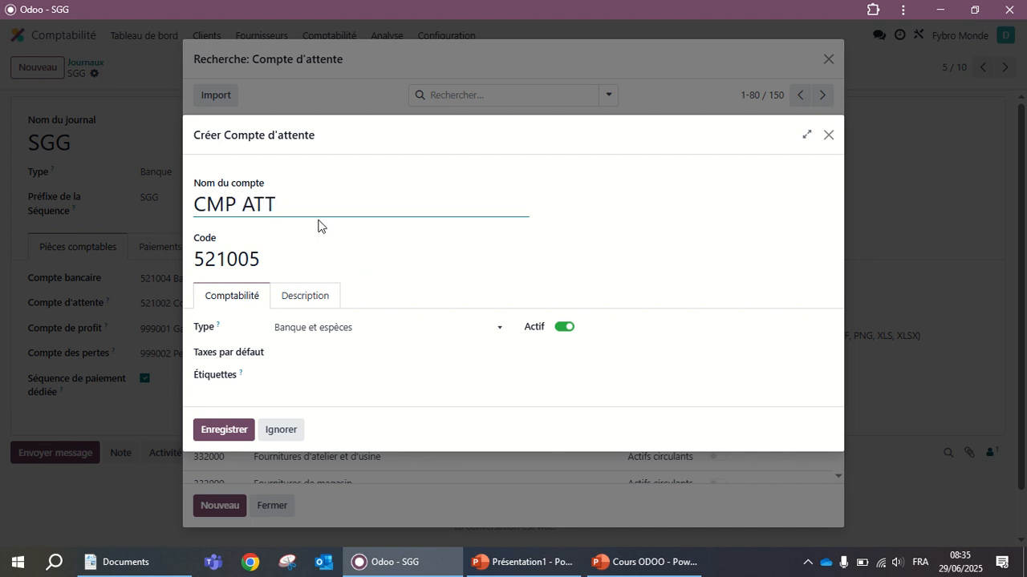
pyautogui.write(' SGG')
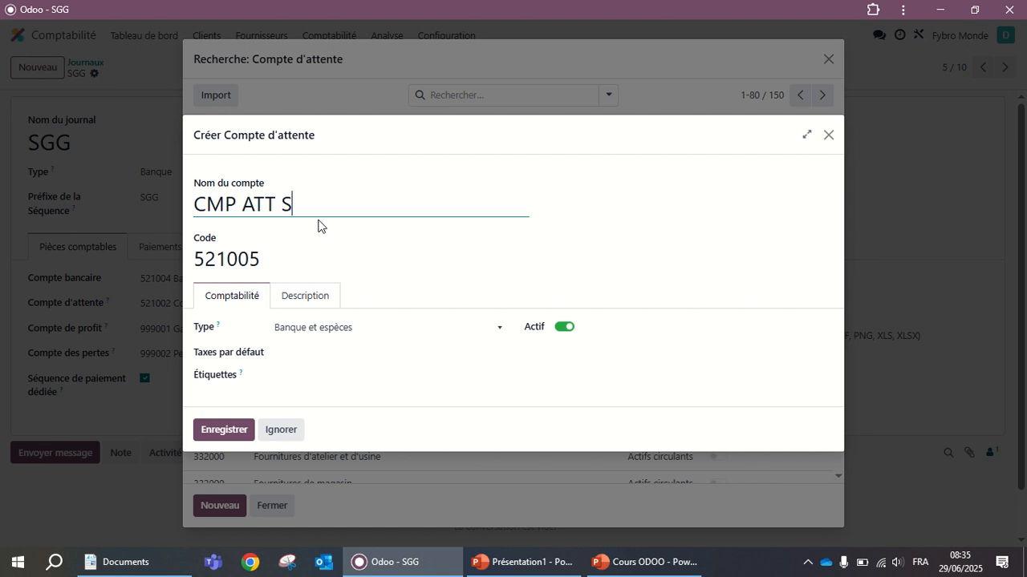
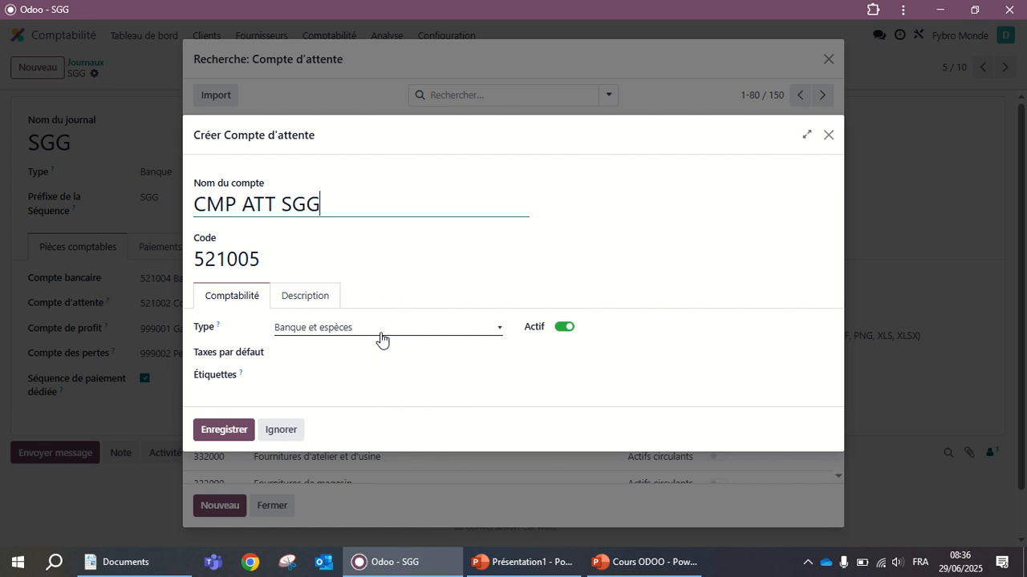
pyautogui.click(445, 333)
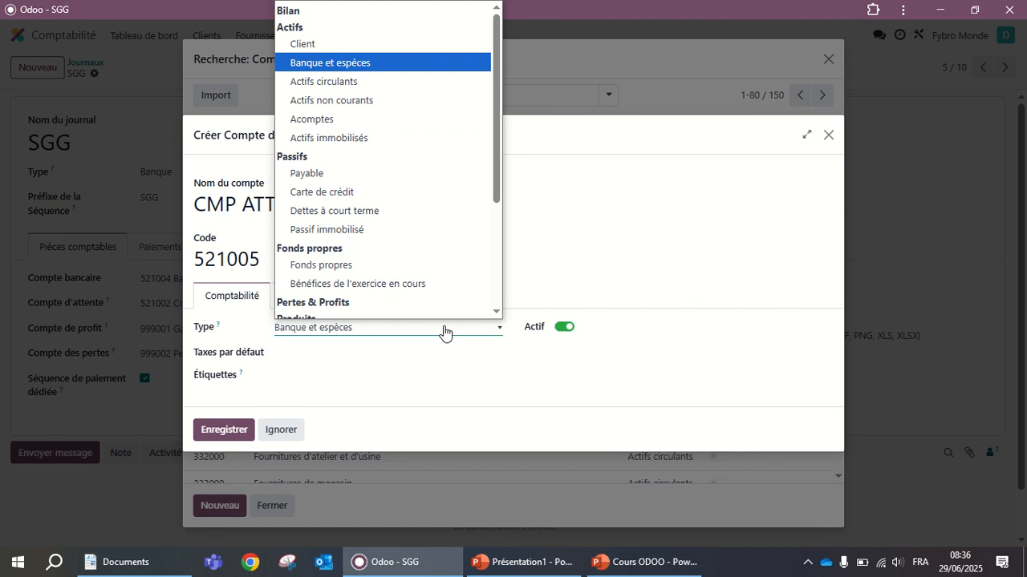
pyautogui.click(414, 71)
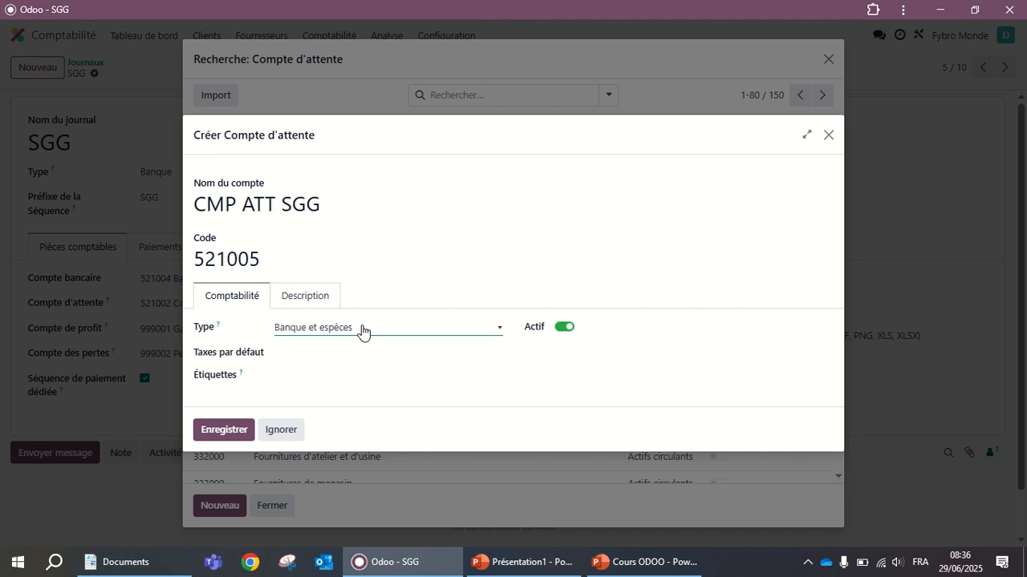
pyautogui.click(217, 432)
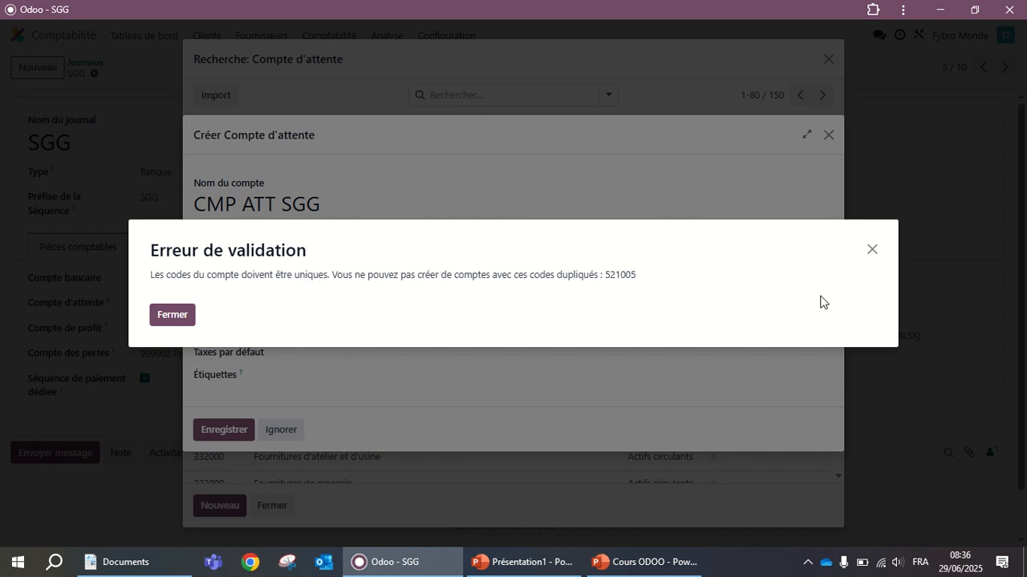
pyautogui.click(873, 251)
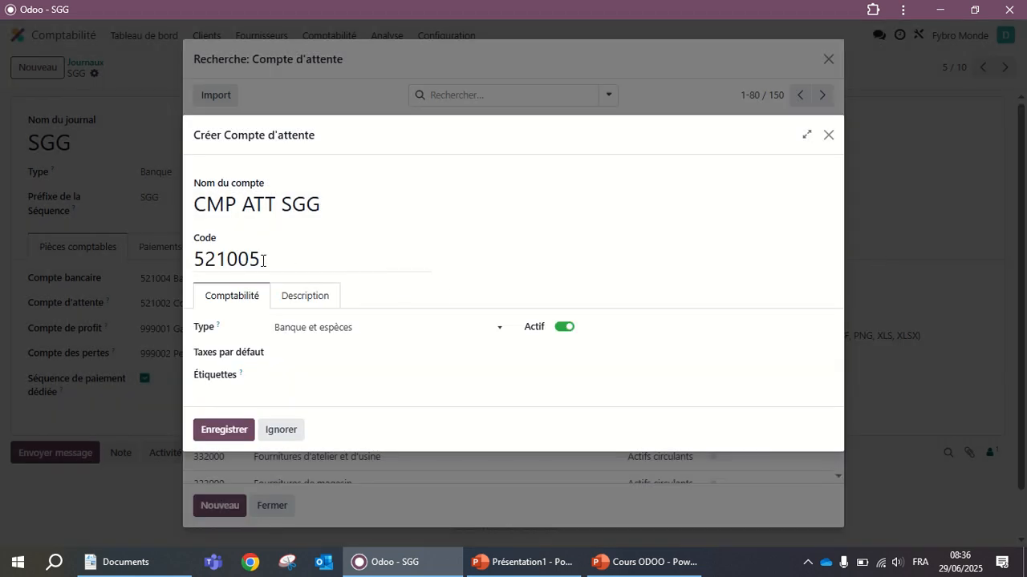
# Try to save the CMP ATT SGG account with code 521004 instead, and discard the new account.
pyautogui.click(333, 204)
pyautogui.click(265, 259)
pyautogui.press('BackSpace')
pyautogui.write('4')
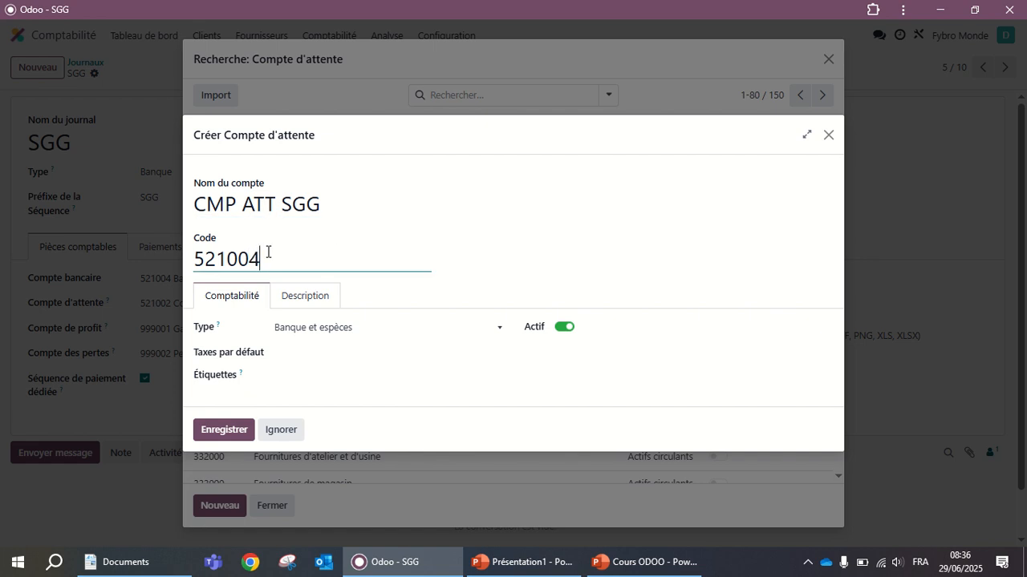
pyautogui.click(235, 429)
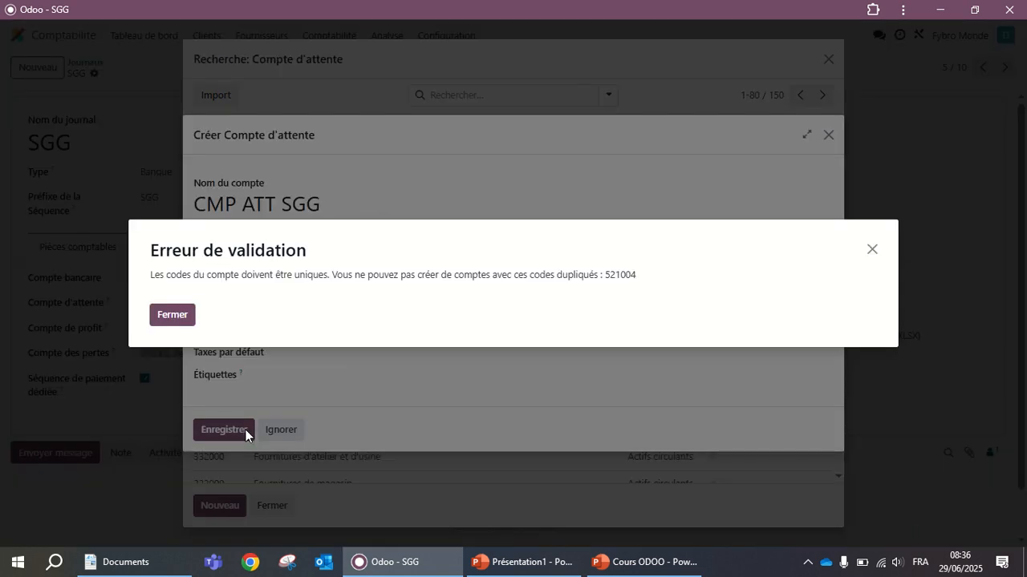
pyautogui.click(190, 316)
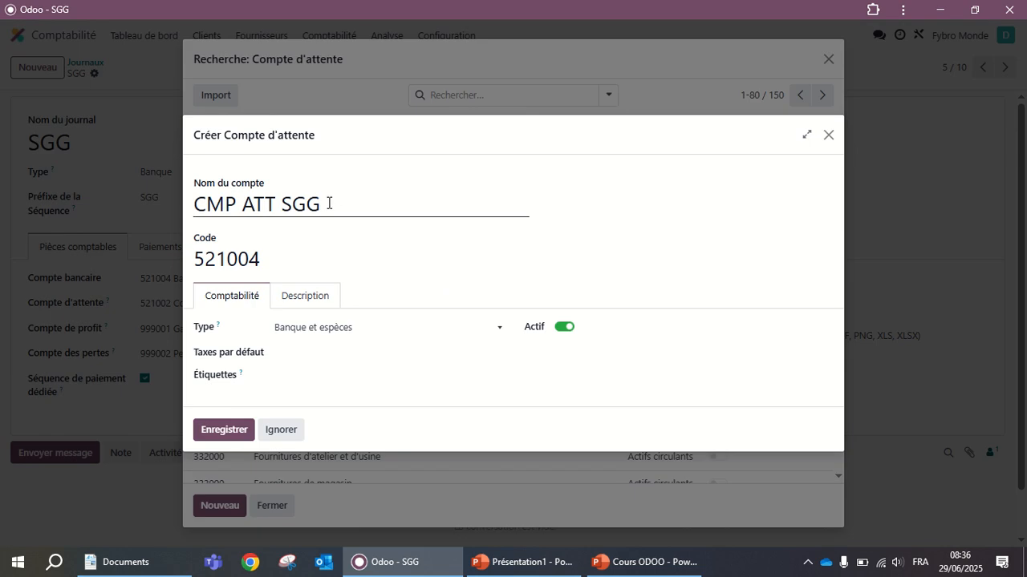
pyautogui.click(329, 203)
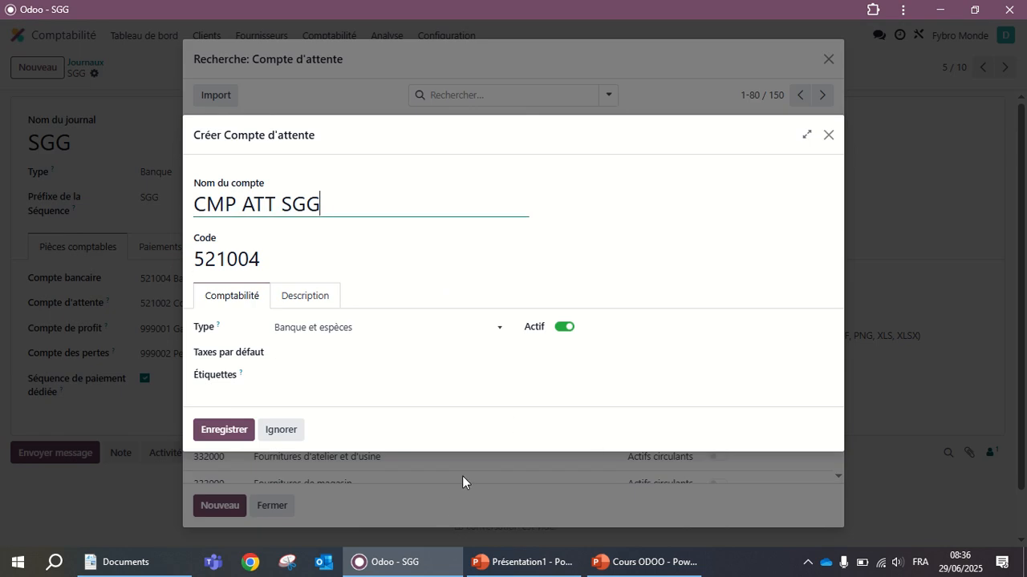
pyautogui.click(280, 428)
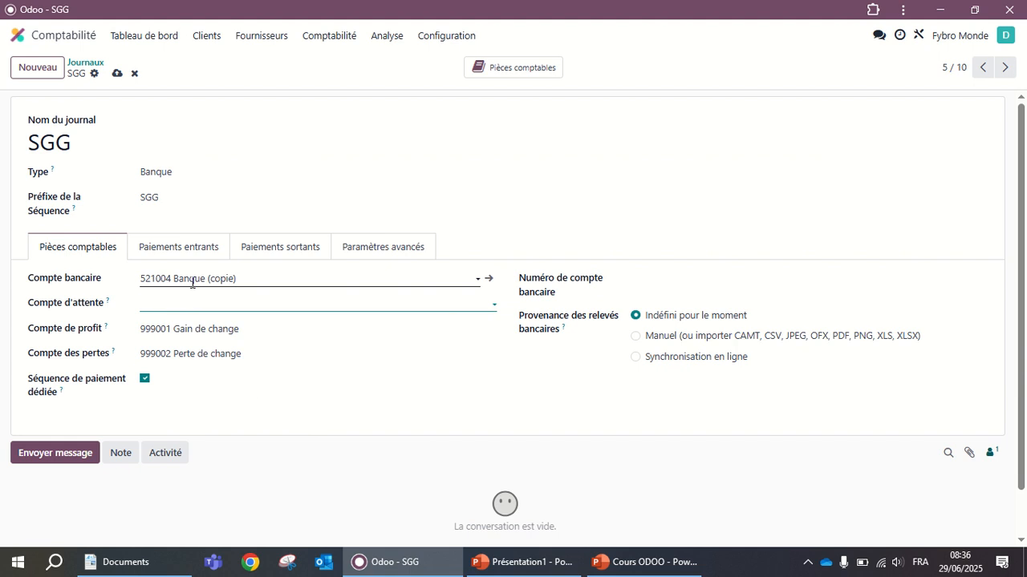
# Assign 521002 Compte d'attente de la banque as the SGG journal's Compte d'attente and save the journal.
pyautogui.click(345, 305)
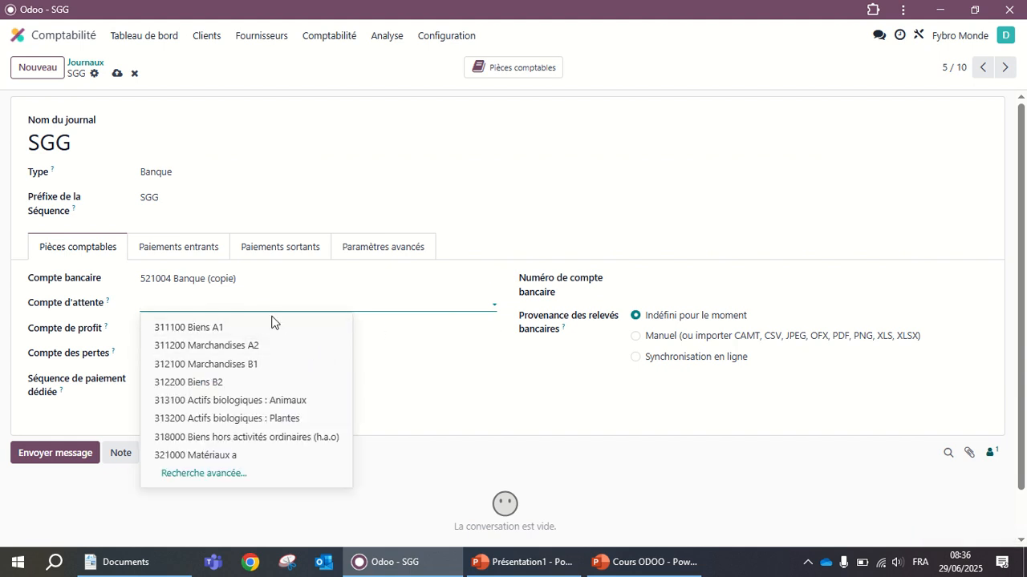
pyautogui.write('521002')
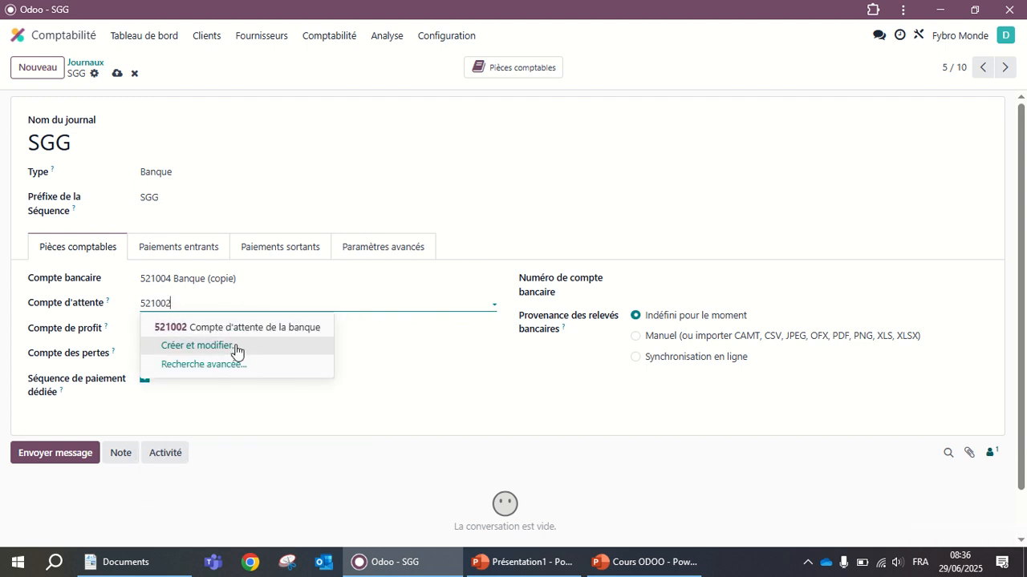
pyautogui.click(235, 327)
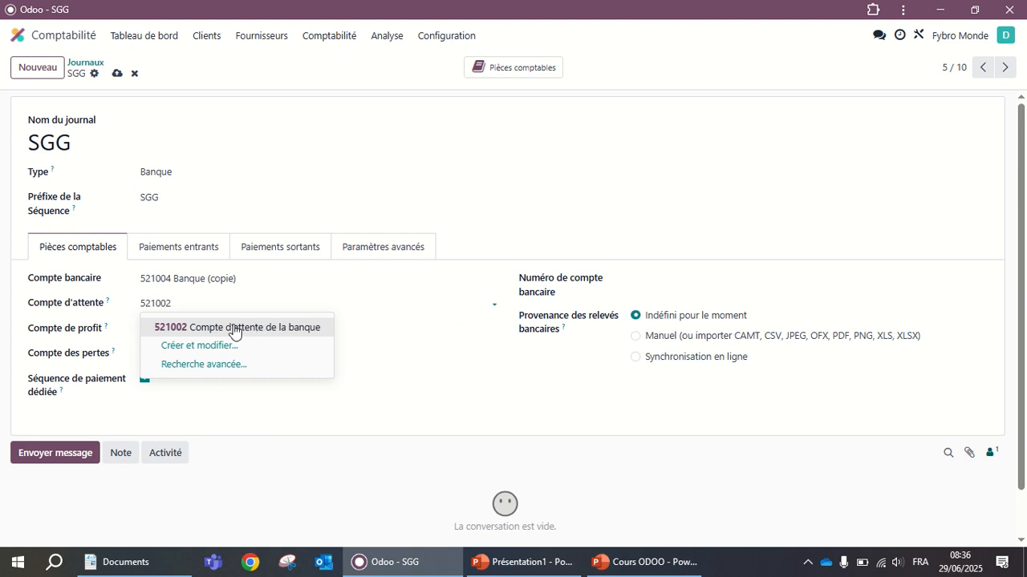
pyautogui.click(213, 328)
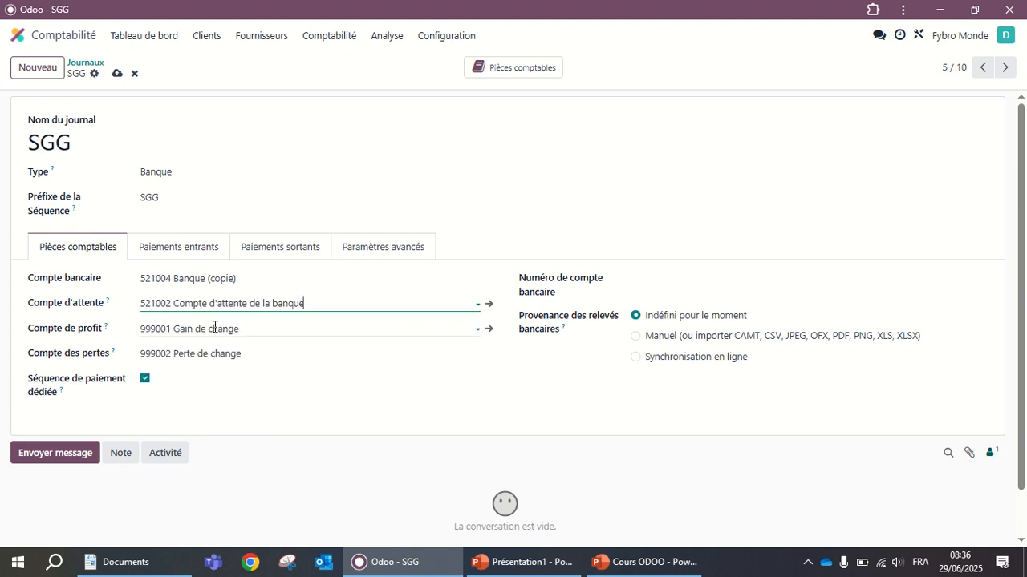
pyautogui.click(117, 74)
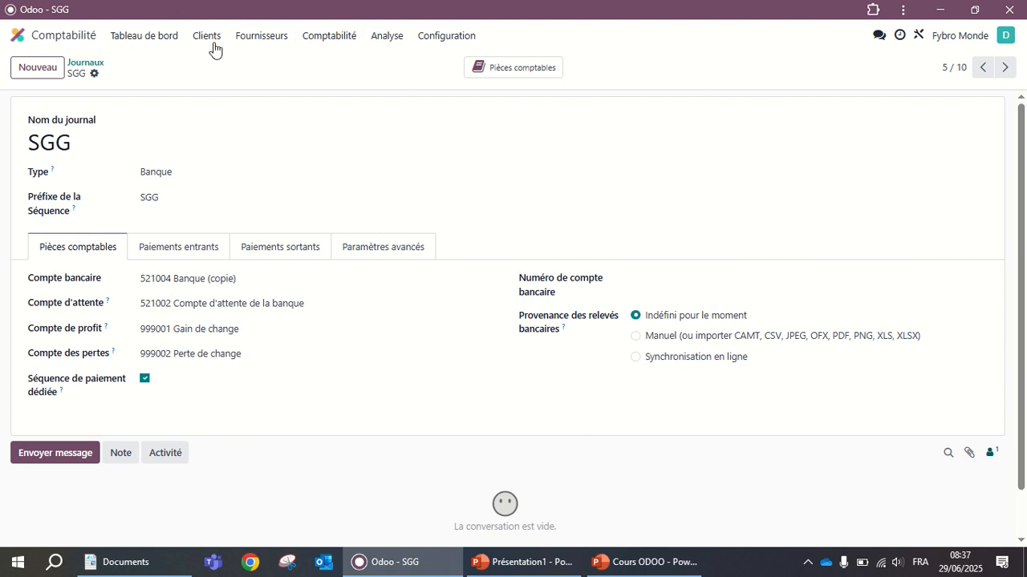
# Review the journals on the accounting dashboard and check the training programme slide in the Cours ODOO PowerPoint presentation.
pyautogui.click(141, 40)
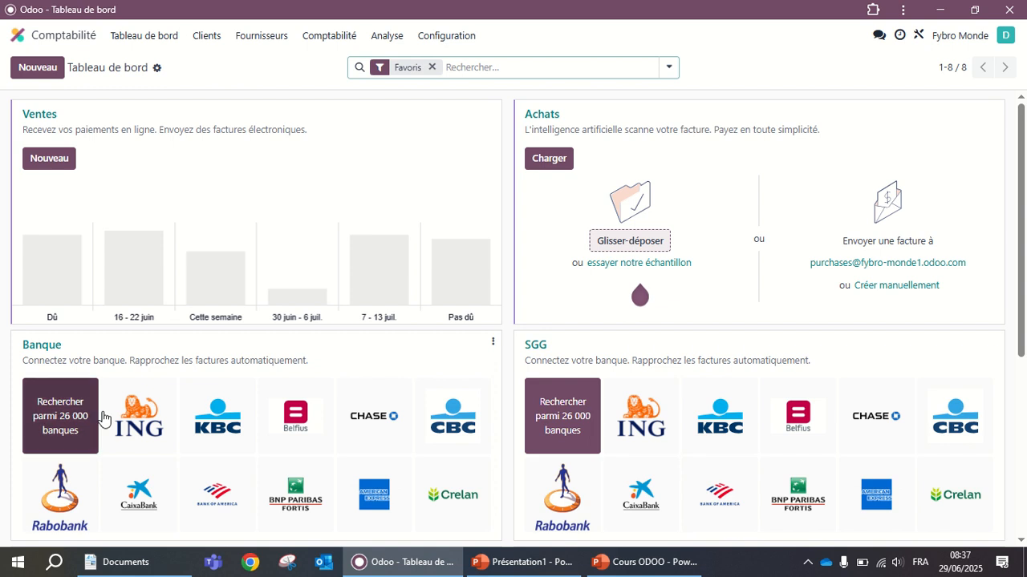
pyautogui.scroll(-3, 577, 453)
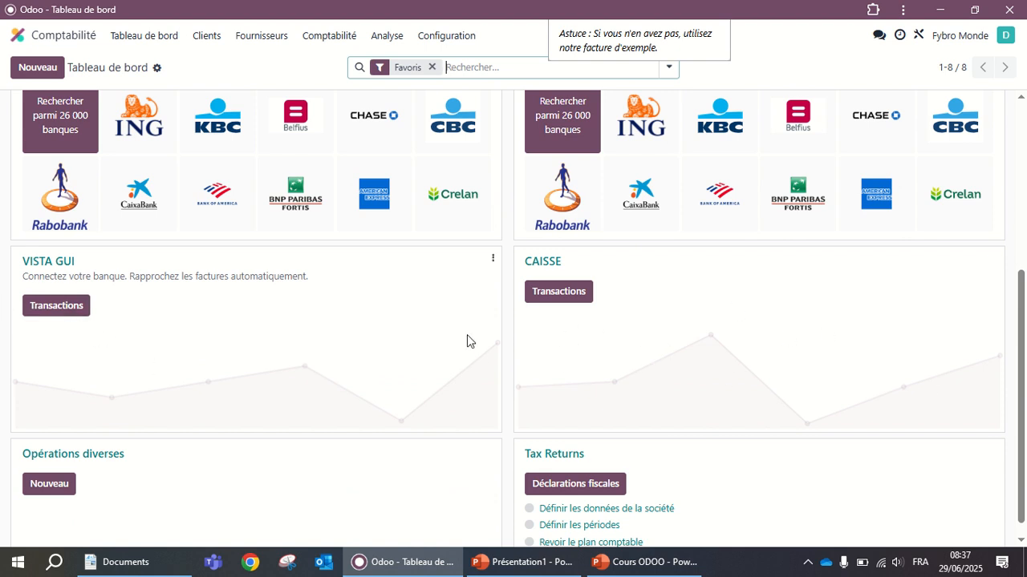
pyautogui.scroll(-1, 549, 408)
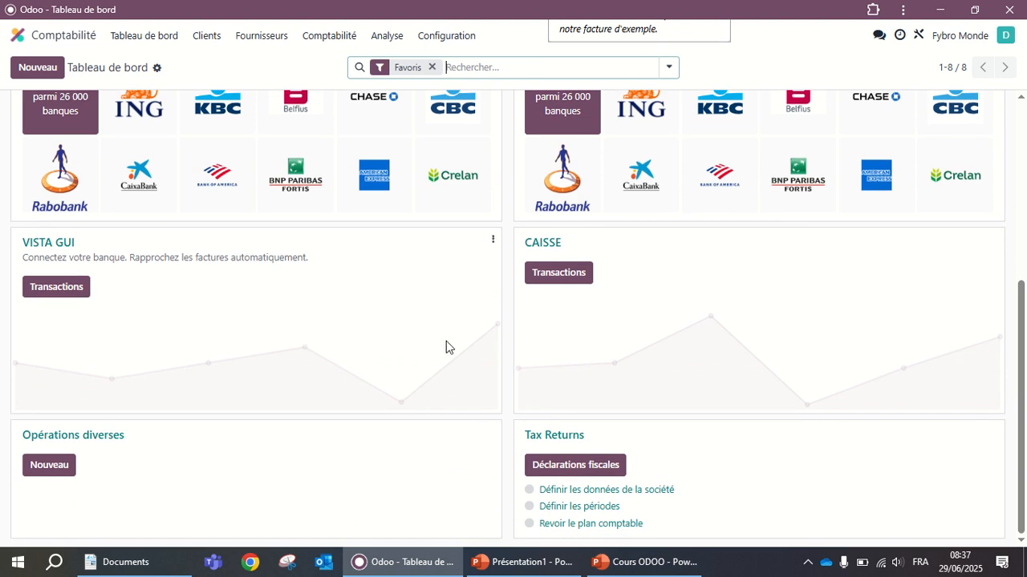
pyautogui.scroll(4, 357, 287)
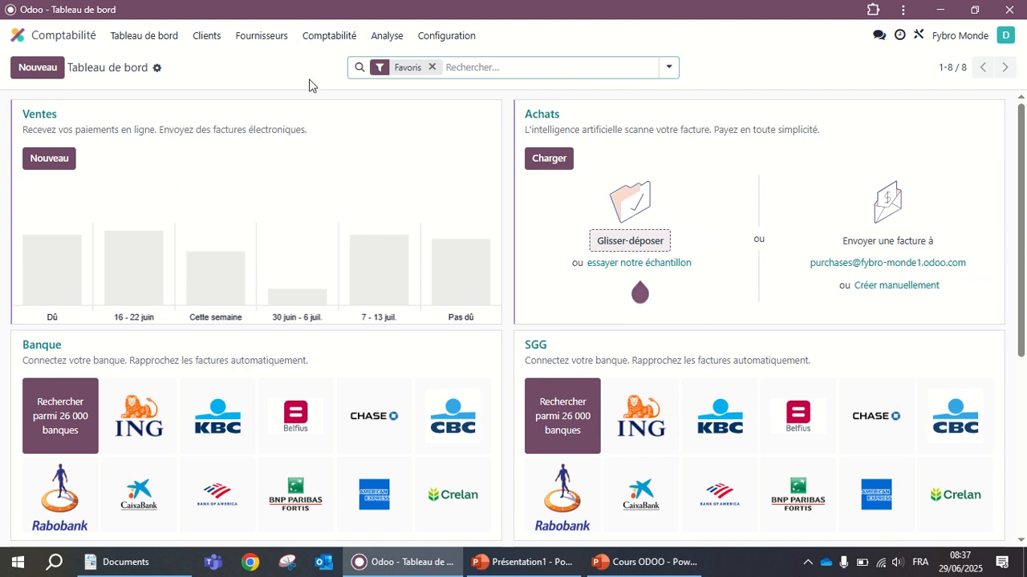
pyautogui.click(645, 564)
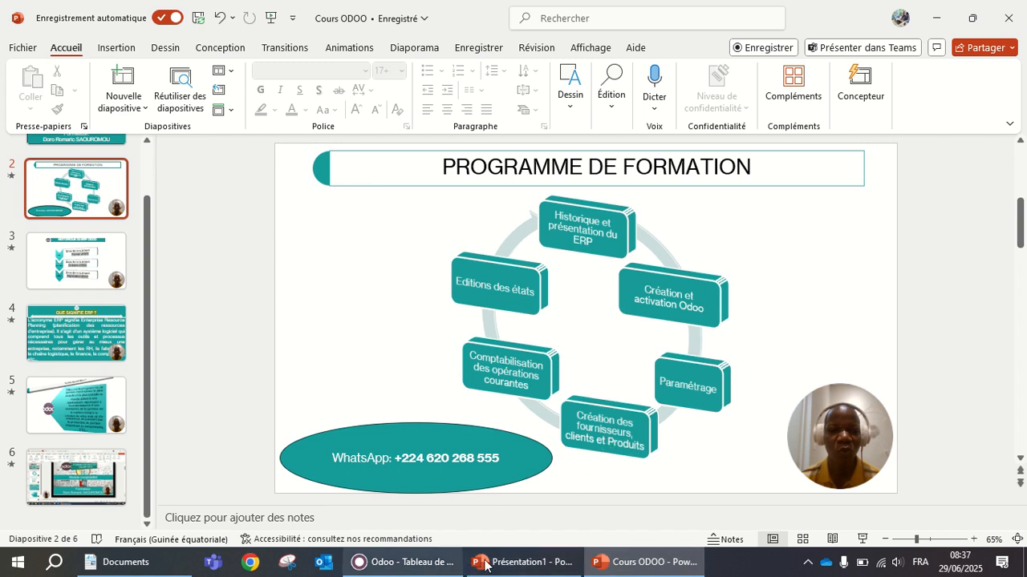
pyautogui.click(426, 565)
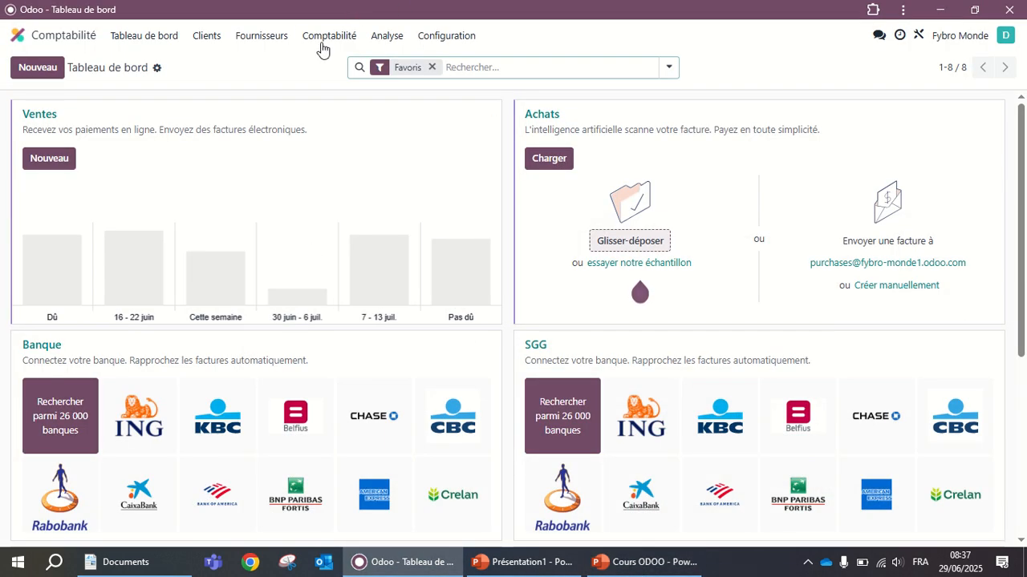
# Open the customer list and start a new customer record of type Personne.
pyautogui.click(218, 40)
pyautogui.moveTo(244, 46)
pyautogui.moveTo(208, 42)
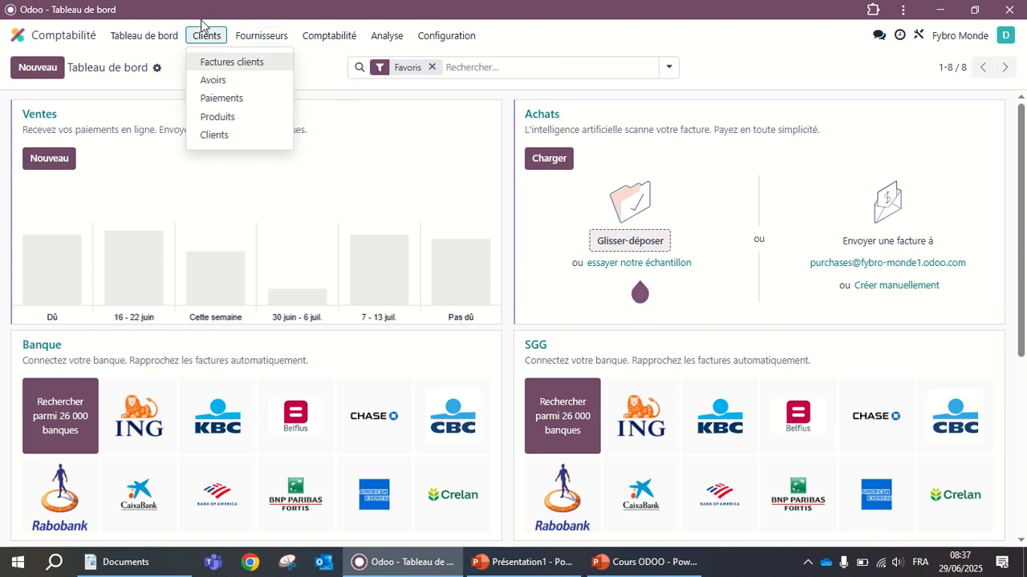
pyautogui.click(211, 141)
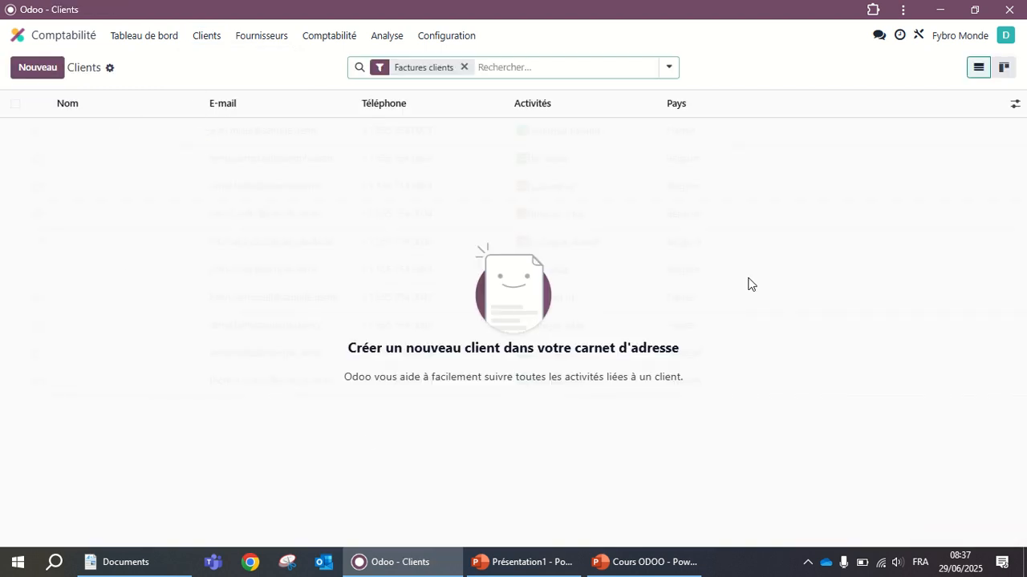
pyautogui.click(44, 72)
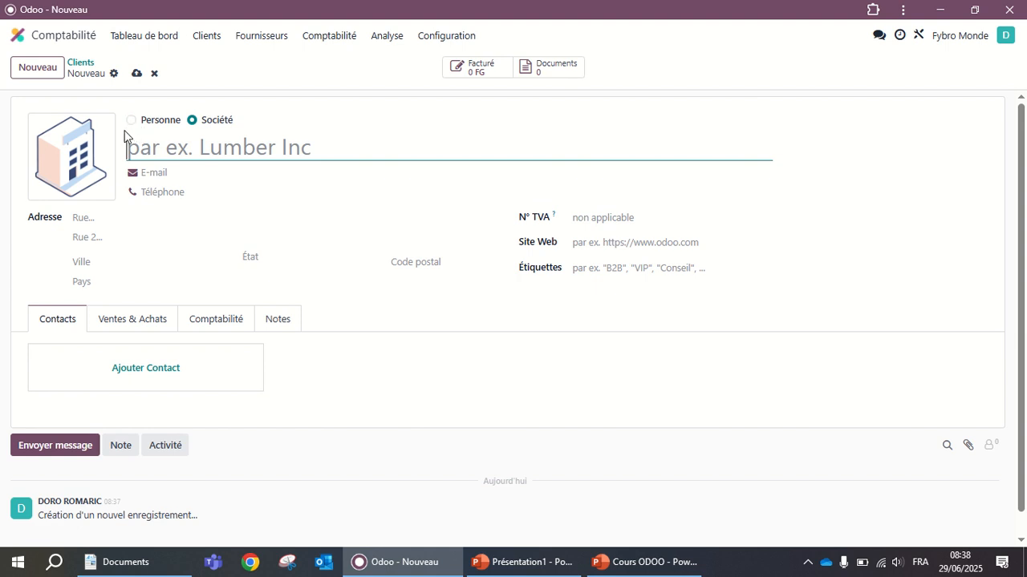
pyautogui.click(129, 120)
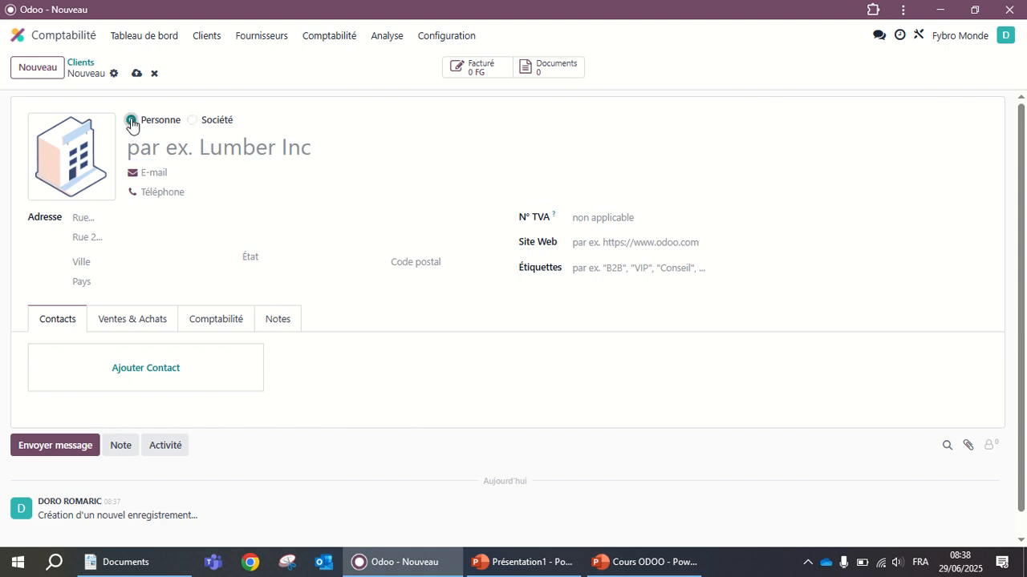
# Set the new client as a Société and fill it in from the VIDERI ENTREPRISES SARL company suggestion.
pyautogui.click(193, 122)
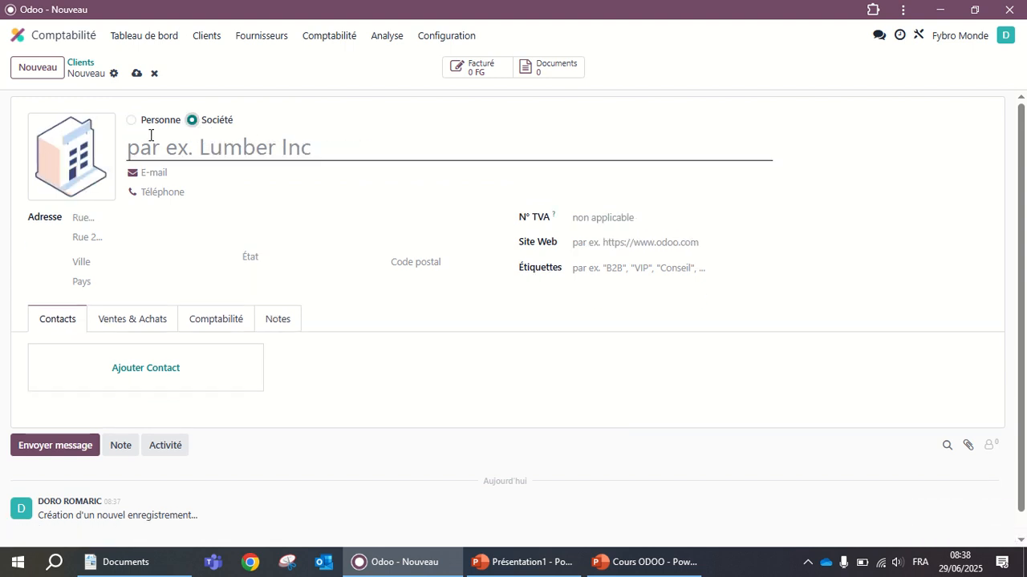
pyautogui.click(209, 153)
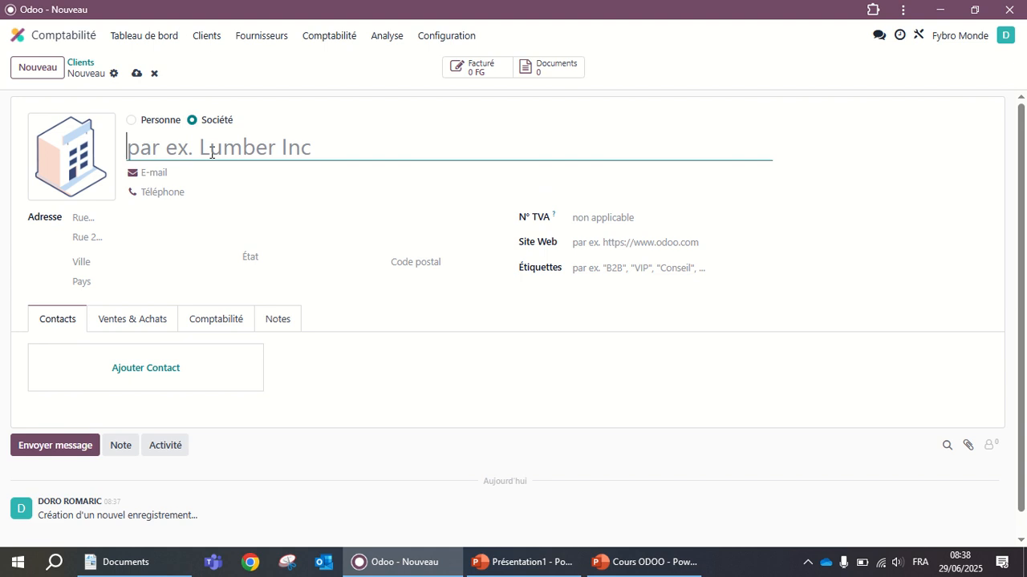
pyautogui.write('VI')
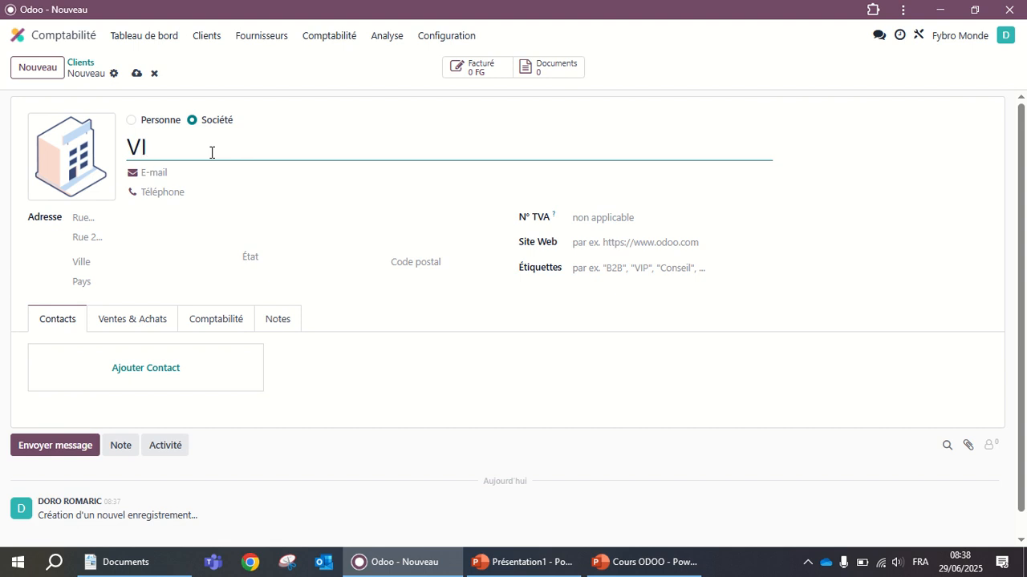
pyautogui.write('DERI')
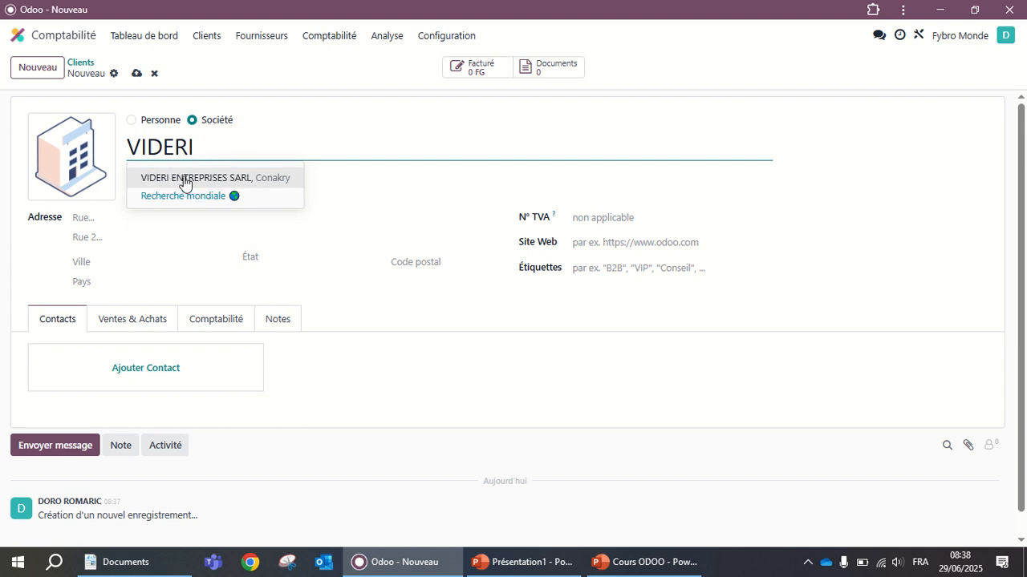
pyautogui.click(184, 178)
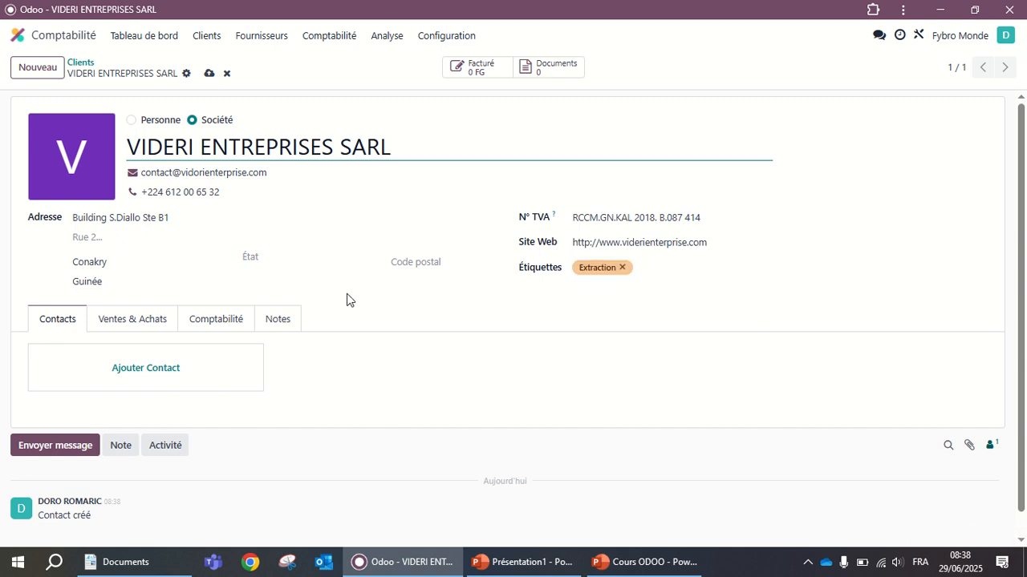
# Assign the suggested salesperson to the client in its sales settings.
pyautogui.click(144, 323)
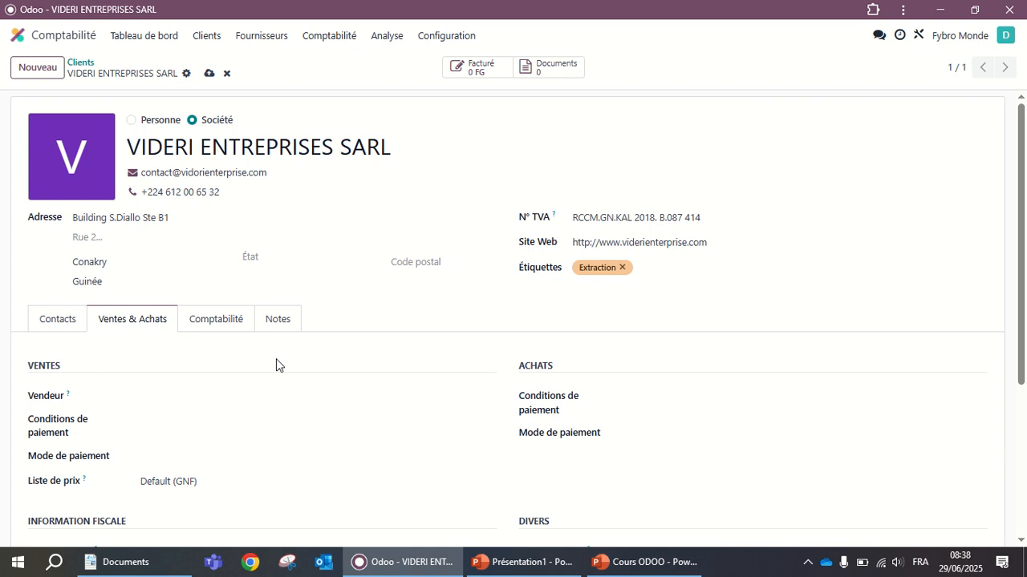
pyautogui.click(183, 397)
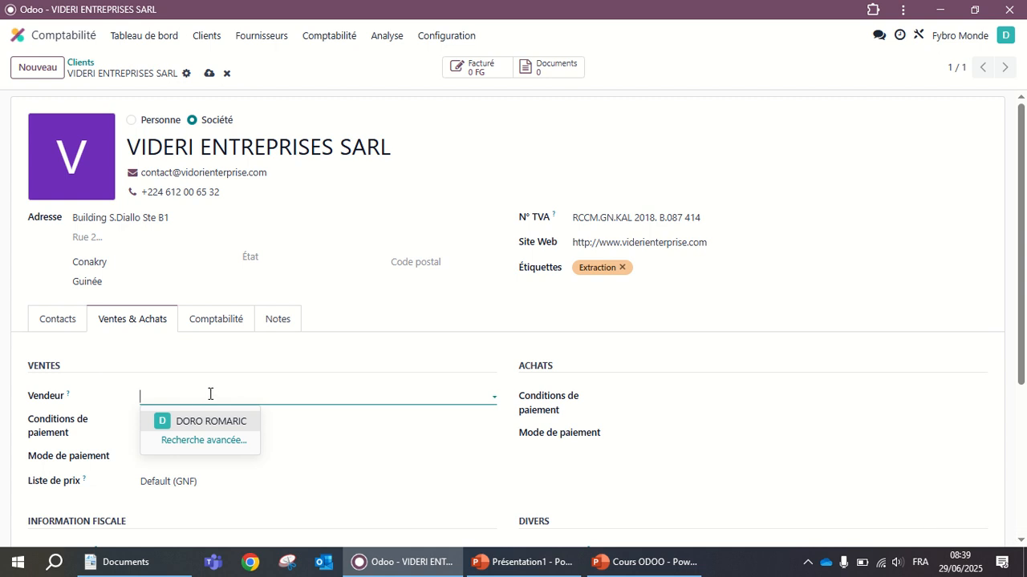
pyautogui.click(211, 420)
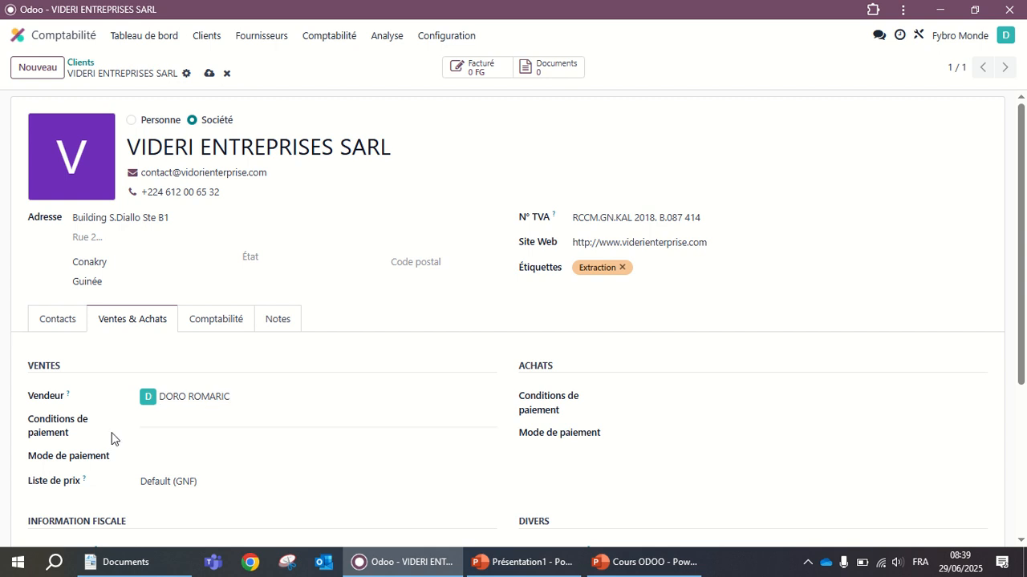
# Set the client's sales payment terms to 30 jours and the payment method to Paiement manuel (VISTA GUI).
pyautogui.click(231, 422)
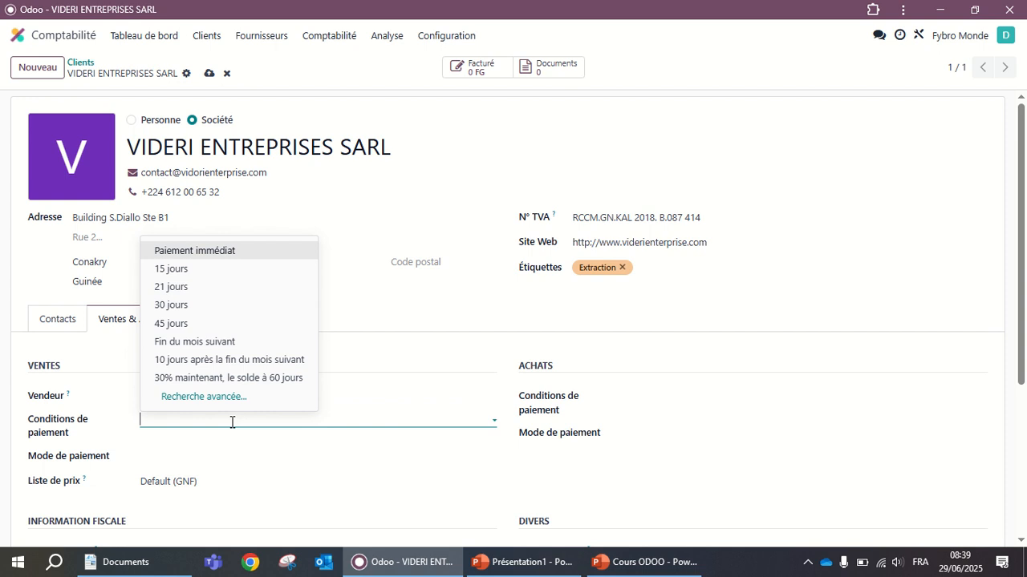
pyautogui.click(202, 306)
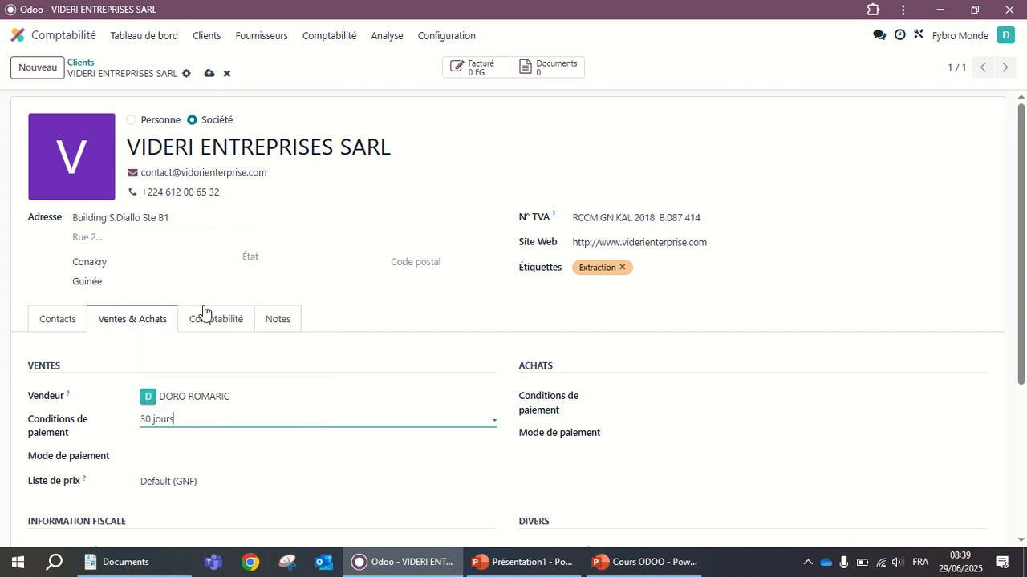
pyautogui.click(278, 457)
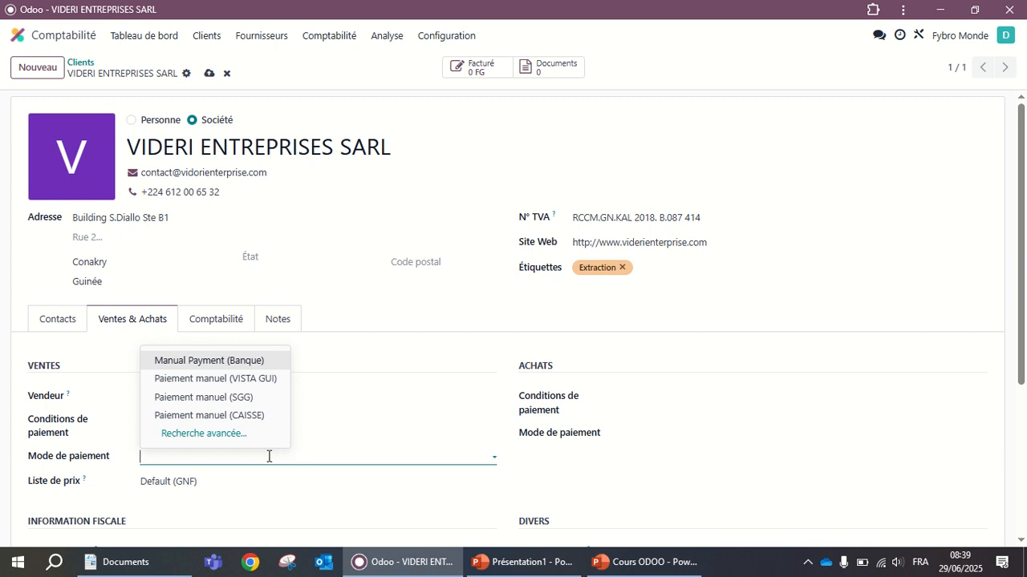
pyautogui.click(222, 382)
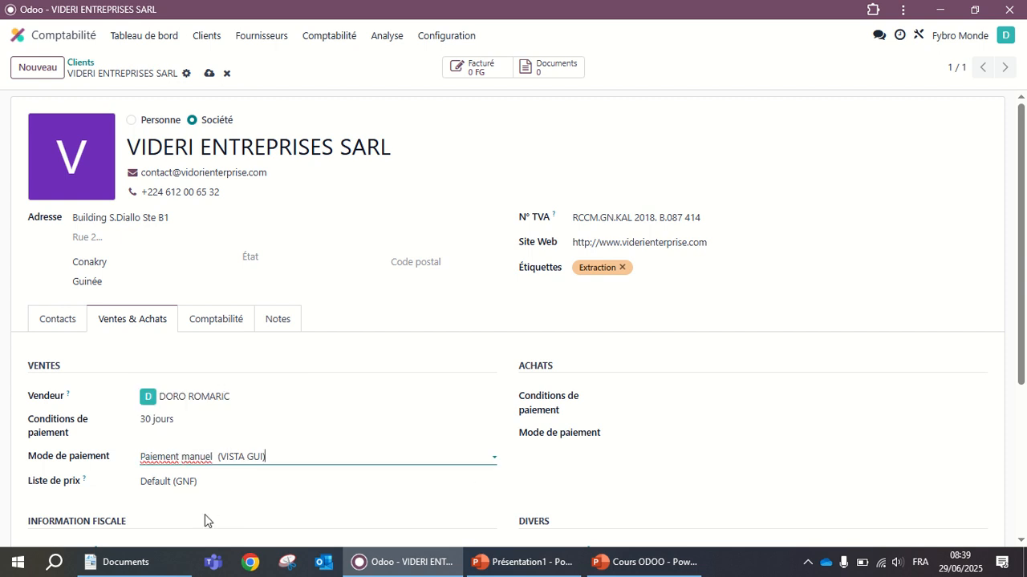
pyautogui.click(787, 368)
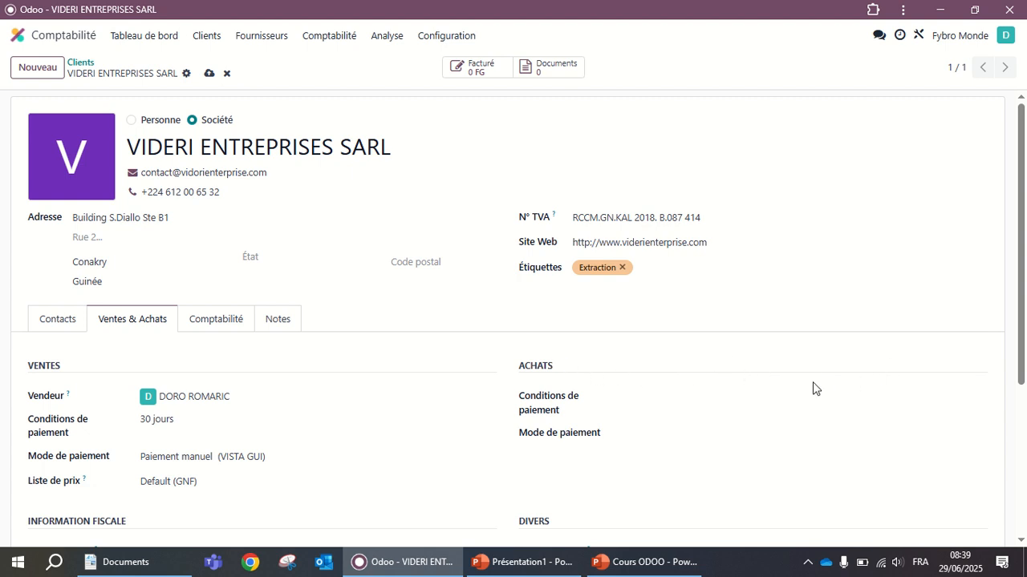
# Set the purchase payment terms to 30 jours and the purchase payment method to Paiement manuel (VISTA GUI).
pyautogui.scroll(-3, 815, 391)
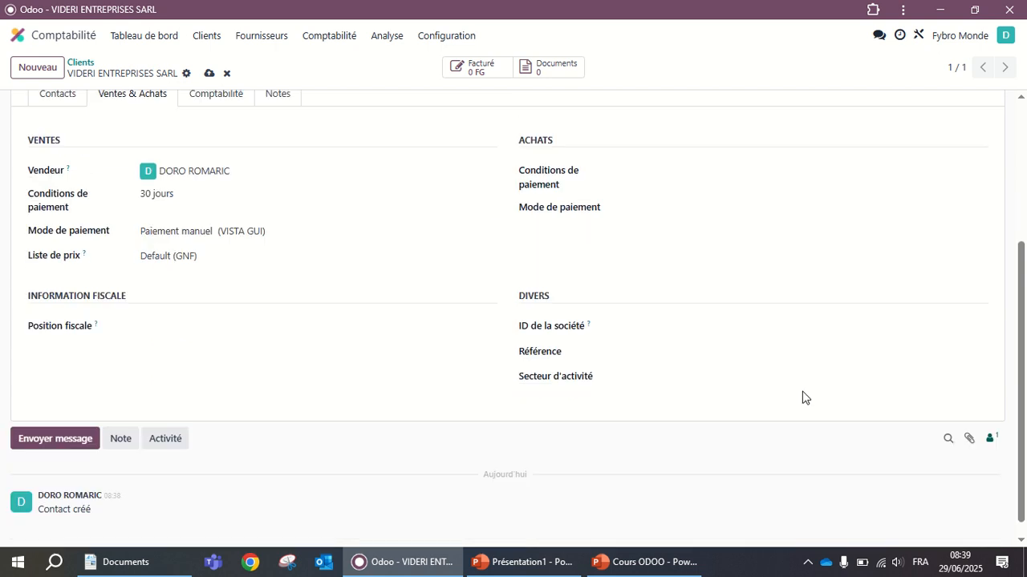
pyautogui.scroll(3, 794, 250)
pyautogui.click(694, 400)
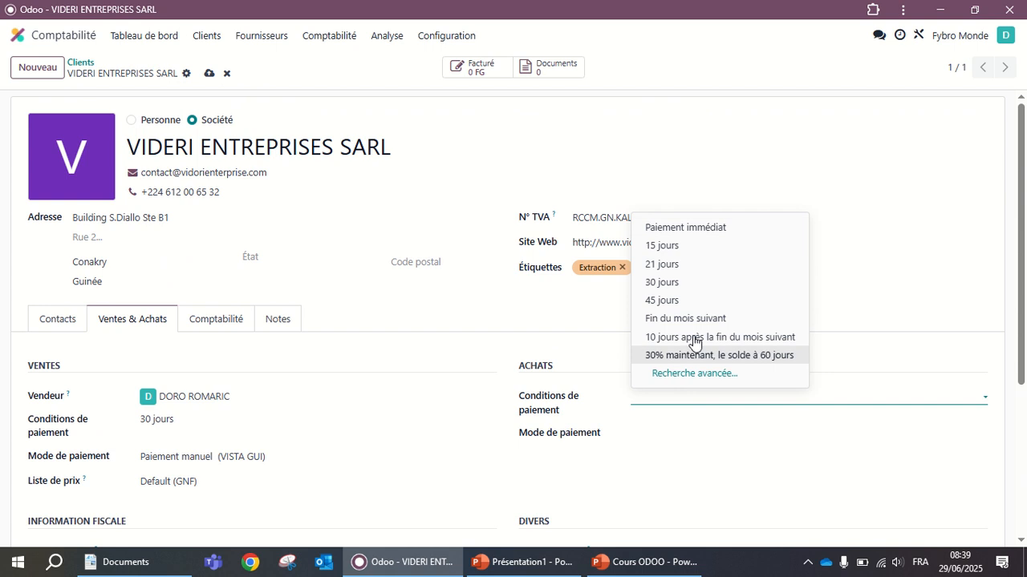
pyautogui.click(695, 285)
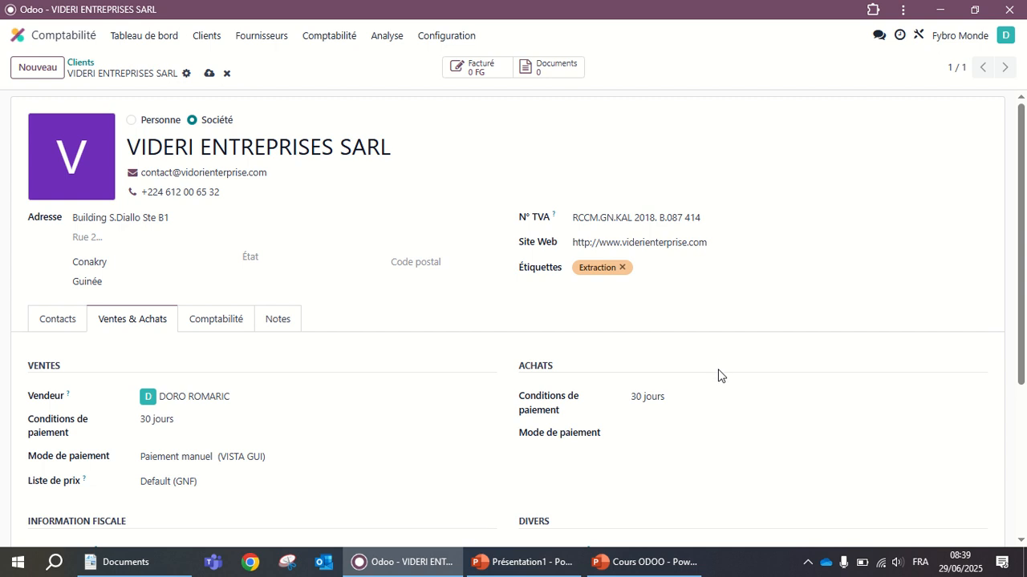
pyautogui.doubleClick(718, 368)
pyautogui.click(643, 377)
pyautogui.click(700, 436)
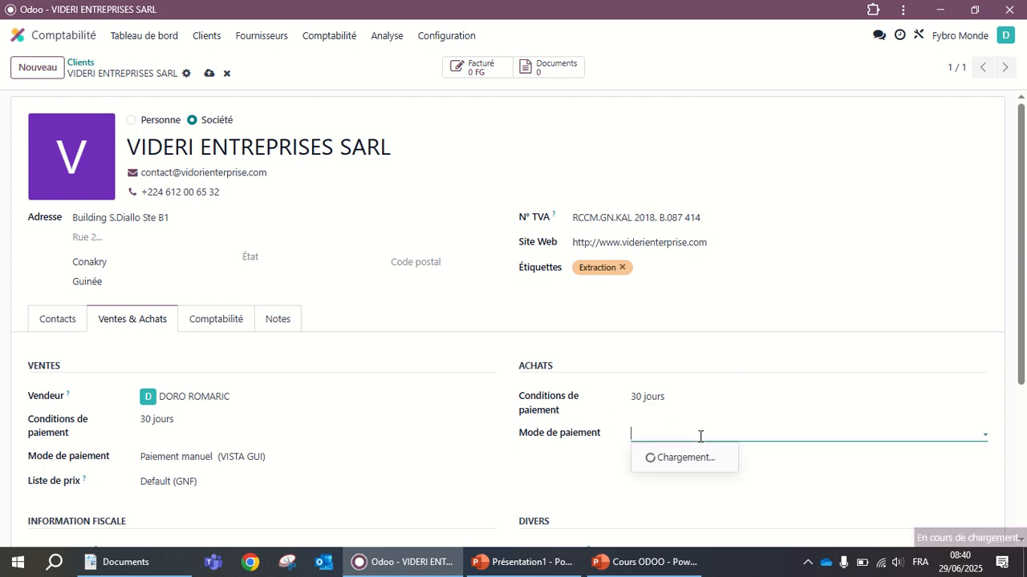
pyautogui.click(690, 477)
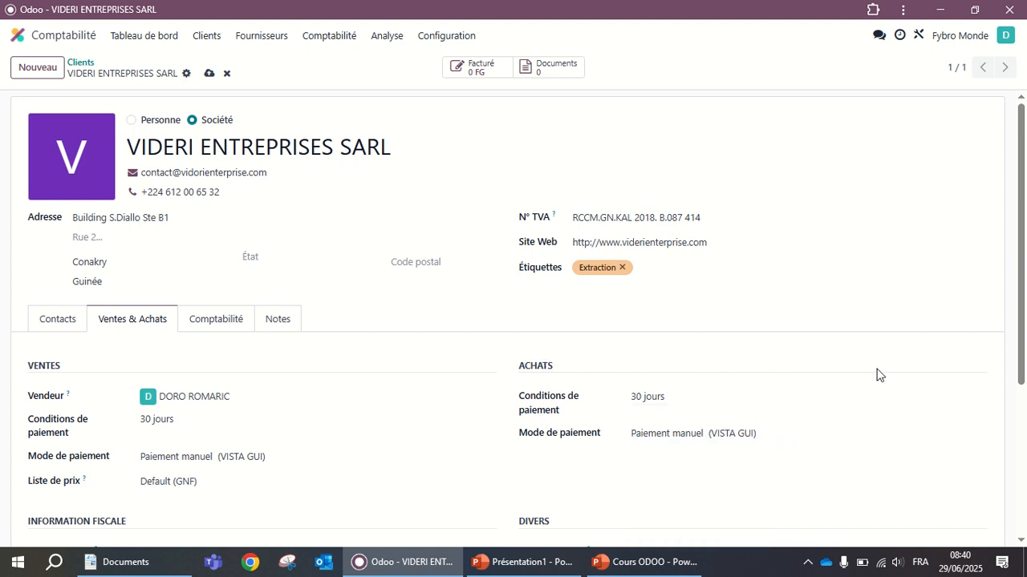
# Check the remaining fiscal and miscellaneous fields and save the VIDERI ENTREPRISES SARL record.
pyautogui.scroll(-3, 641, 472)
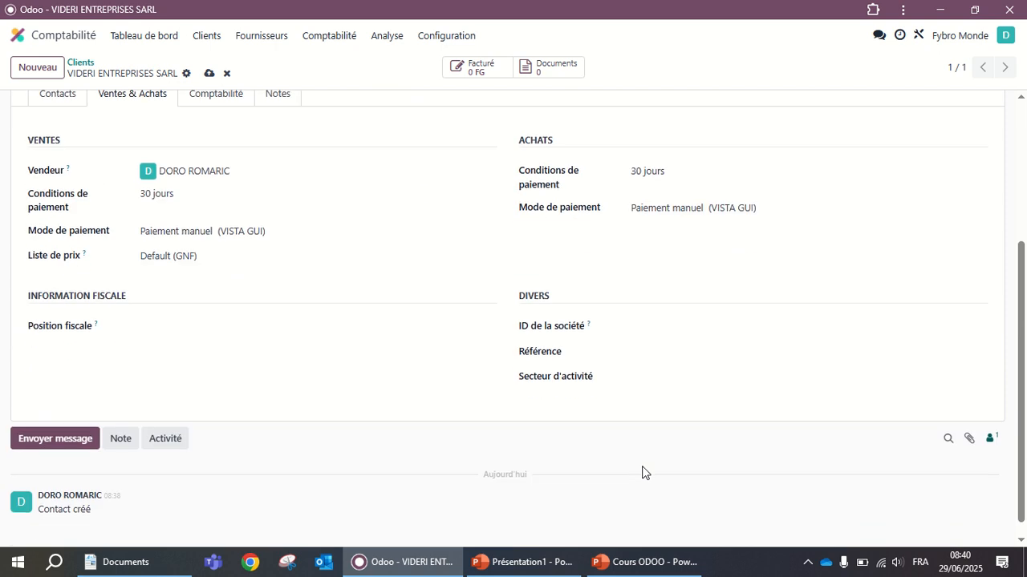
pyautogui.scroll(3, 642, 472)
pyautogui.scroll(-3, 644, 470)
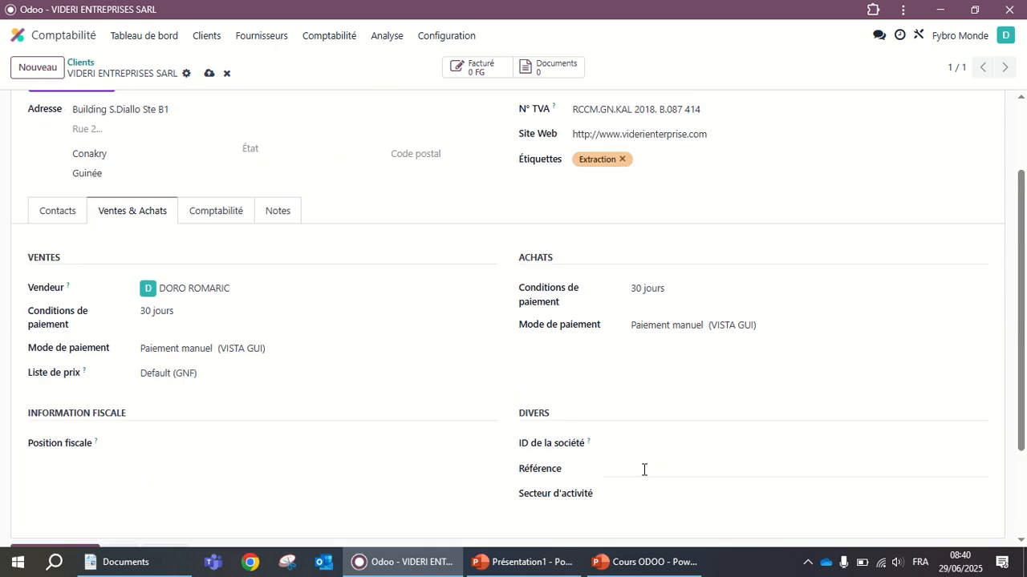
pyautogui.scroll(3, 649, 468)
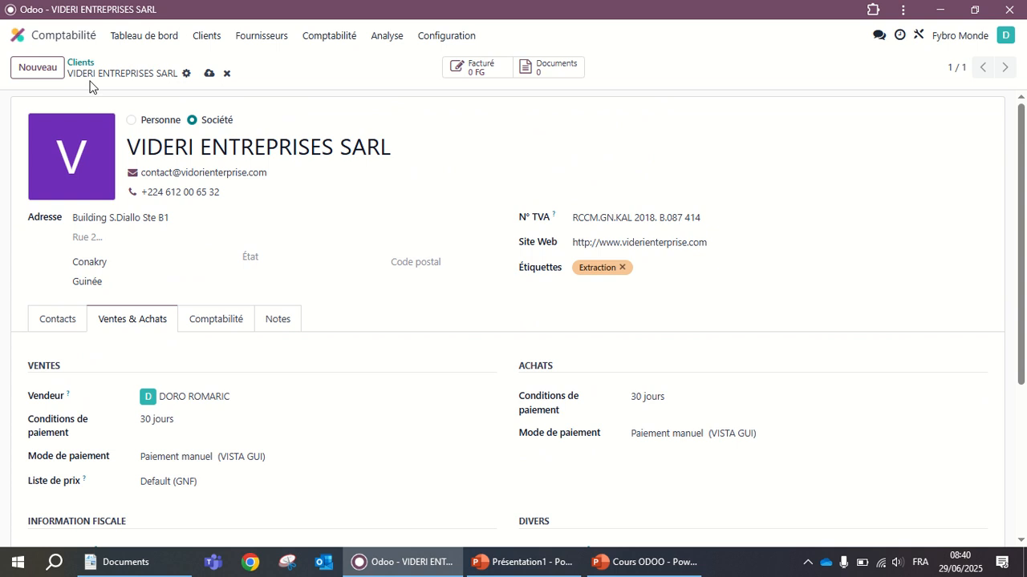
pyautogui.click(210, 74)
# Open the SOBRAGUI SA record from the list of suppliers.
pyautogui.click(201, 42)
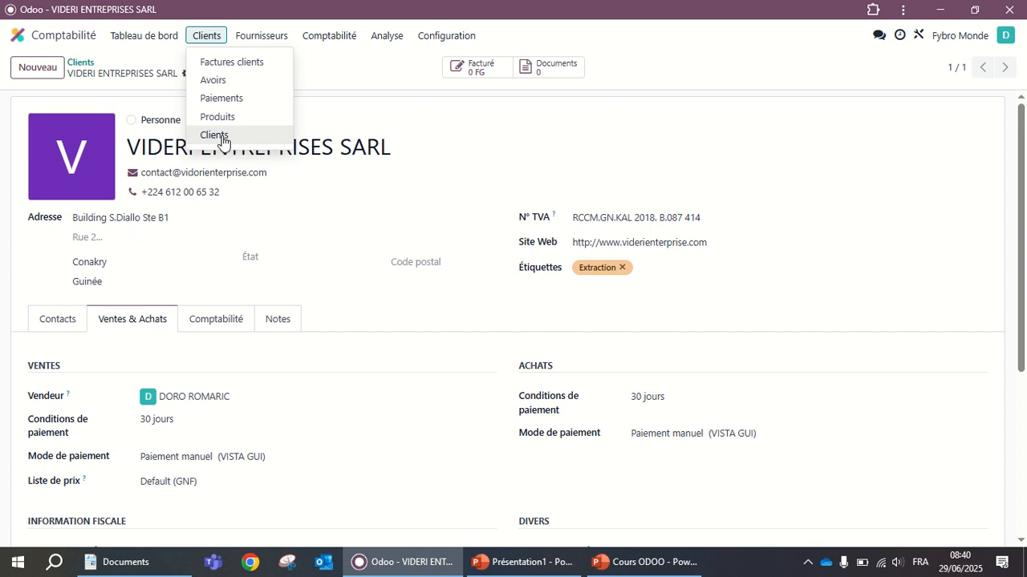
pyautogui.moveTo(293, 40)
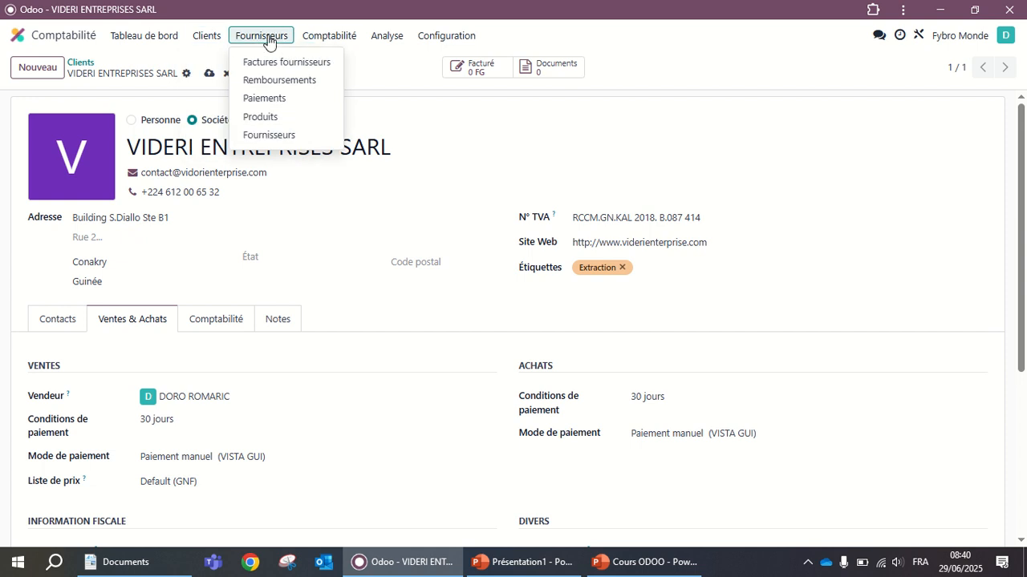
pyautogui.click(278, 138)
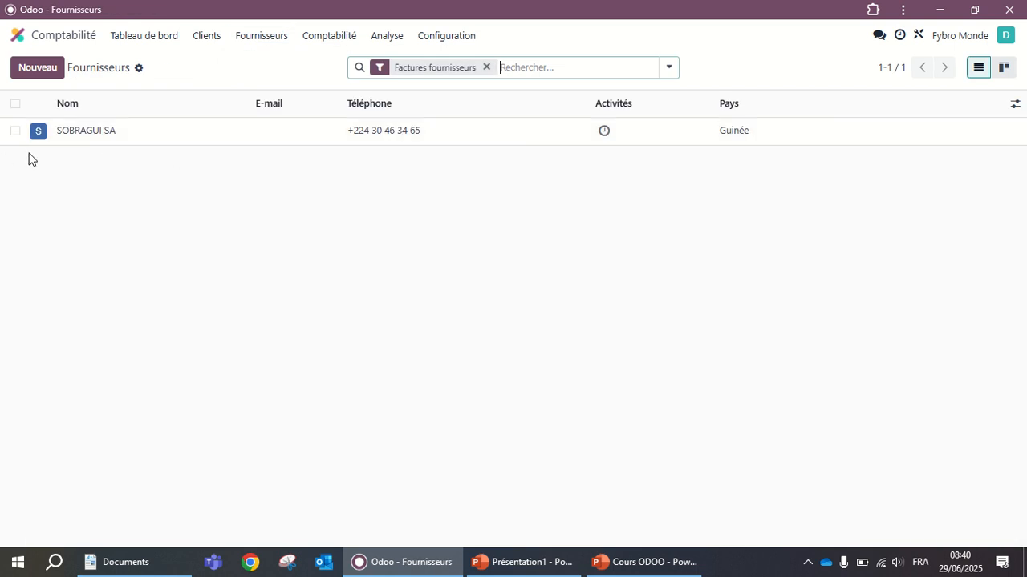
pyautogui.click(161, 139)
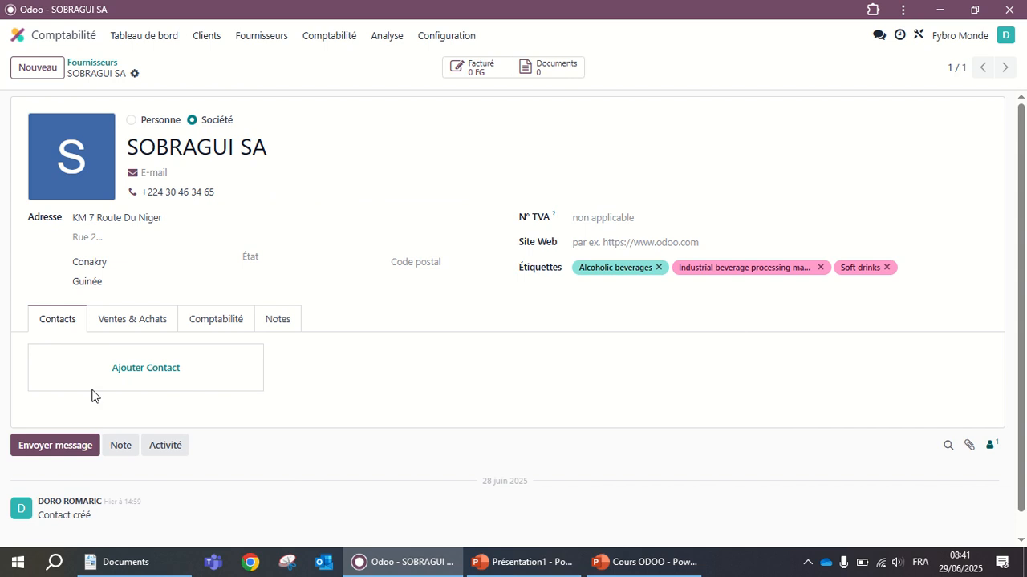
# Examine SOBRAGUI SA's sales and purchase settings, then its bank, account and invoicing settings in the accounting section.
pyautogui.click(134, 324)
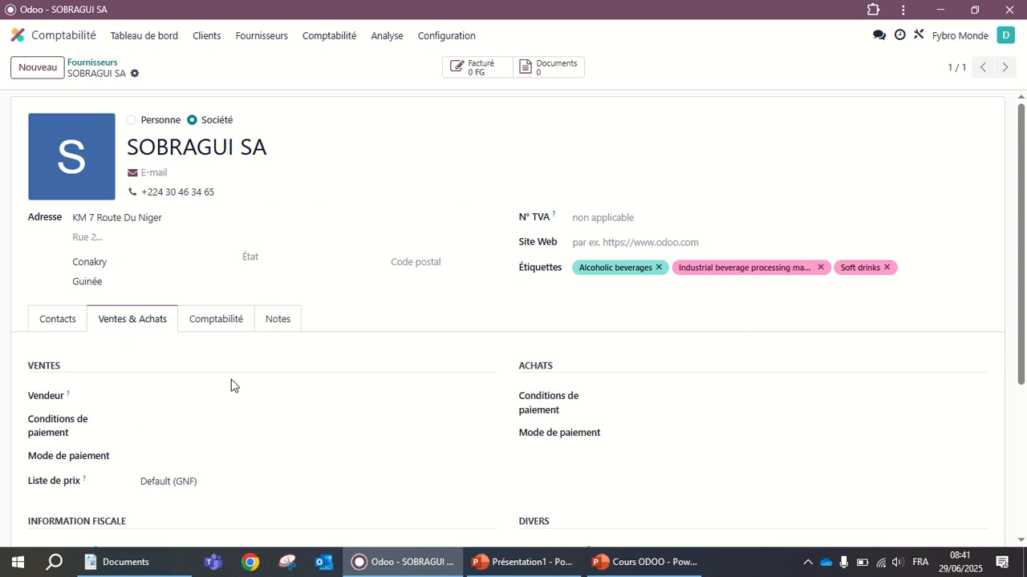
pyautogui.scroll(-1, 168, 385)
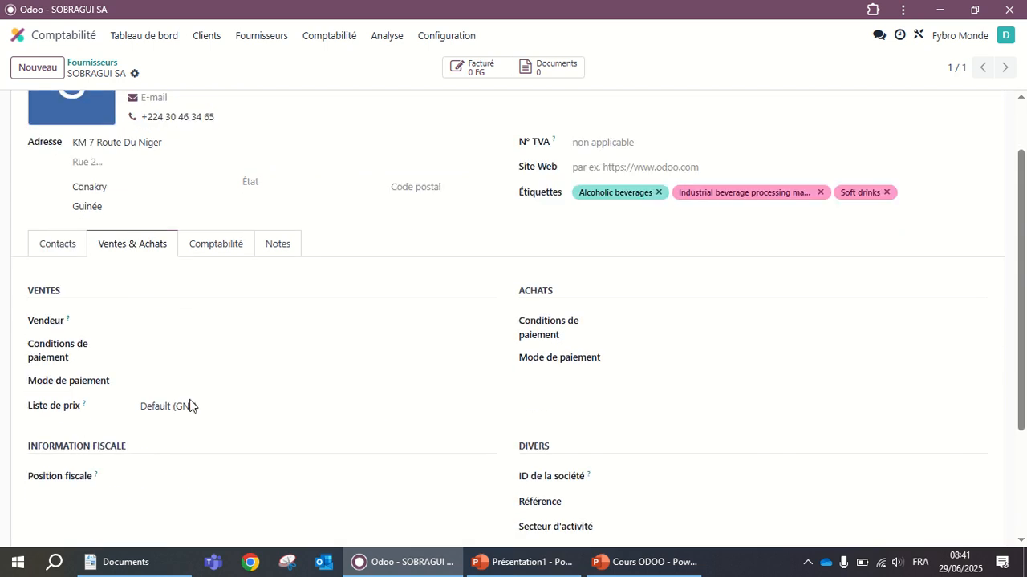
pyautogui.click(219, 247)
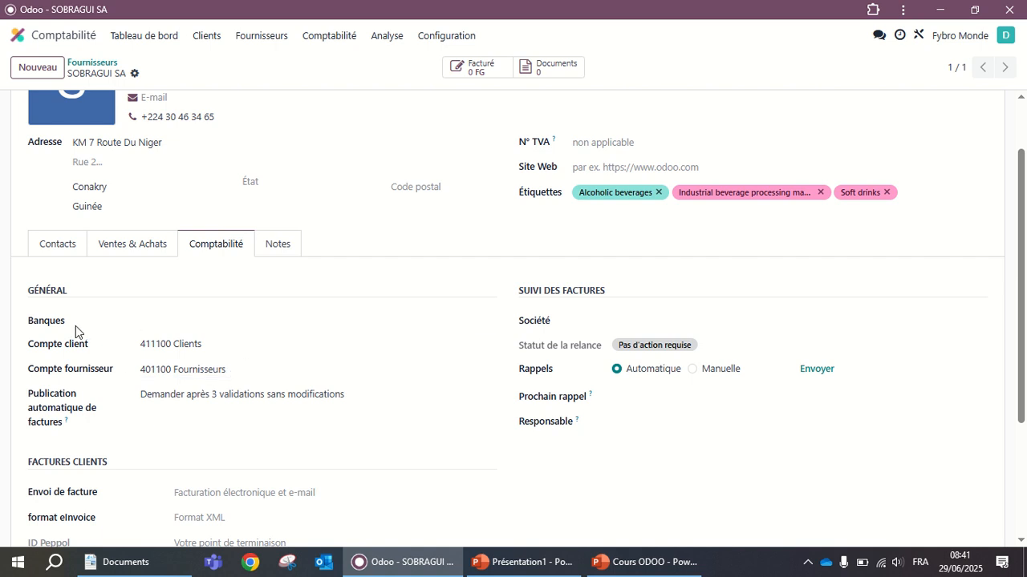
pyautogui.click(246, 320)
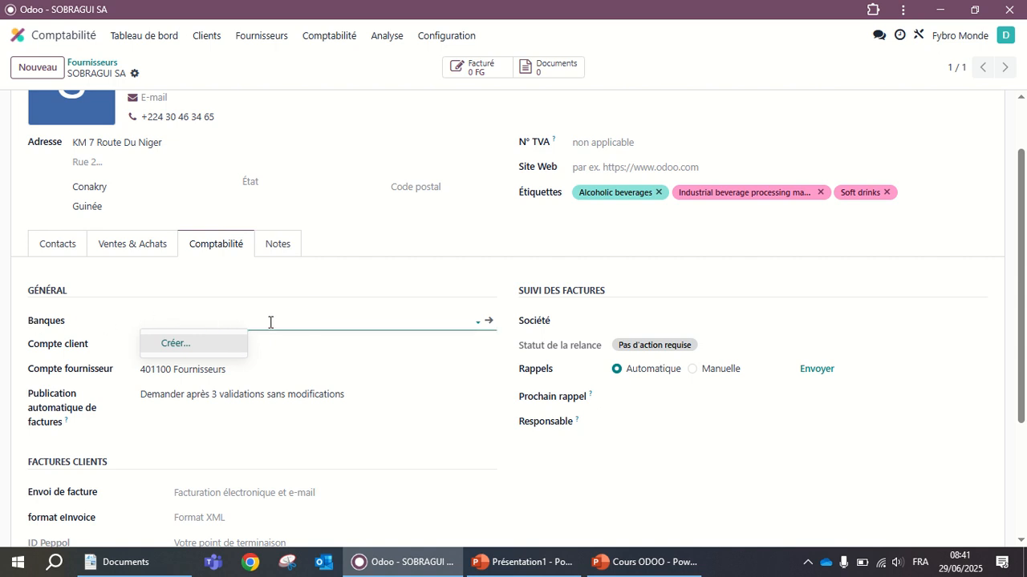
pyautogui.click(256, 325)
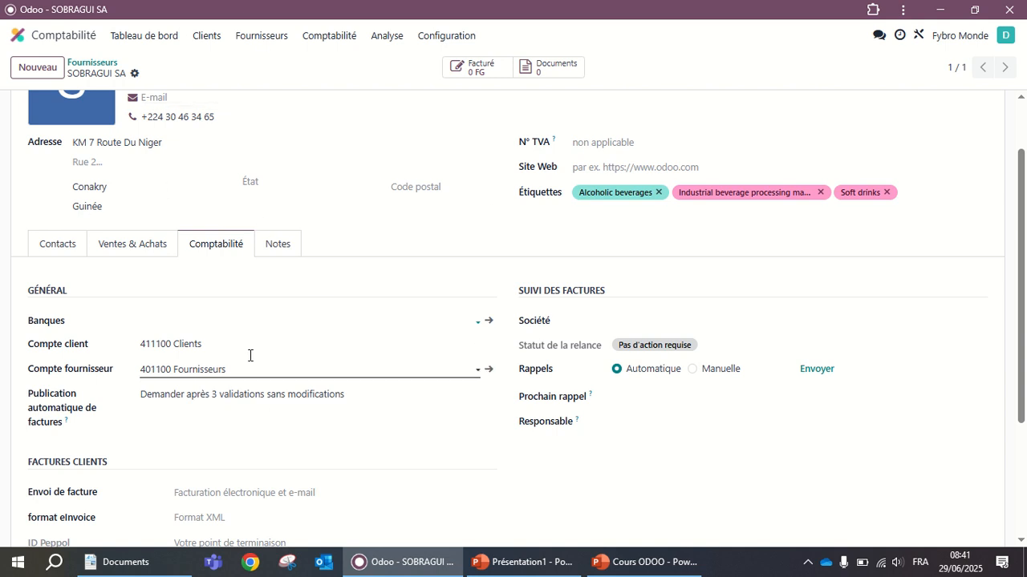
pyautogui.click(231, 318)
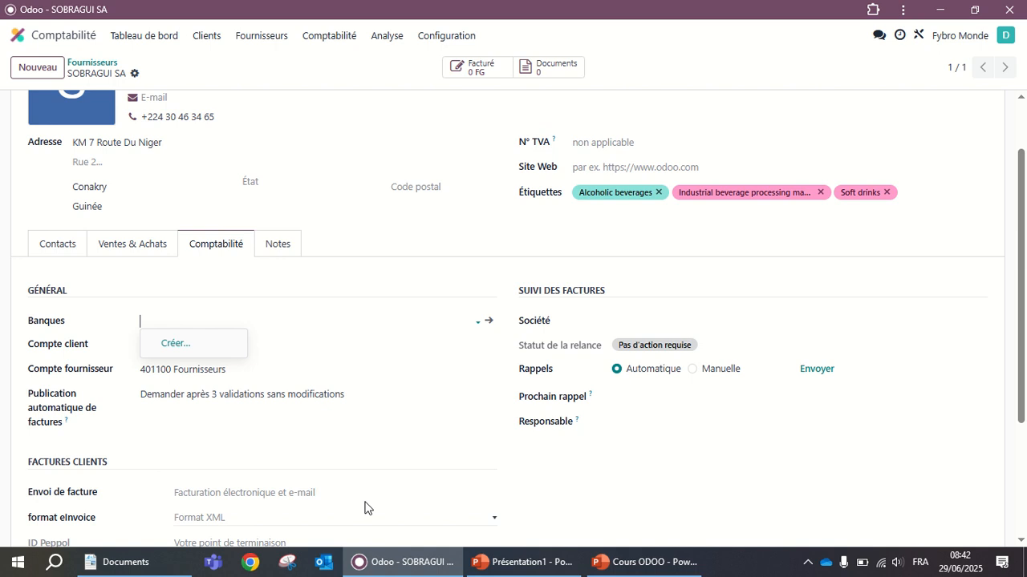
pyautogui.scroll(-3, 438, 423)
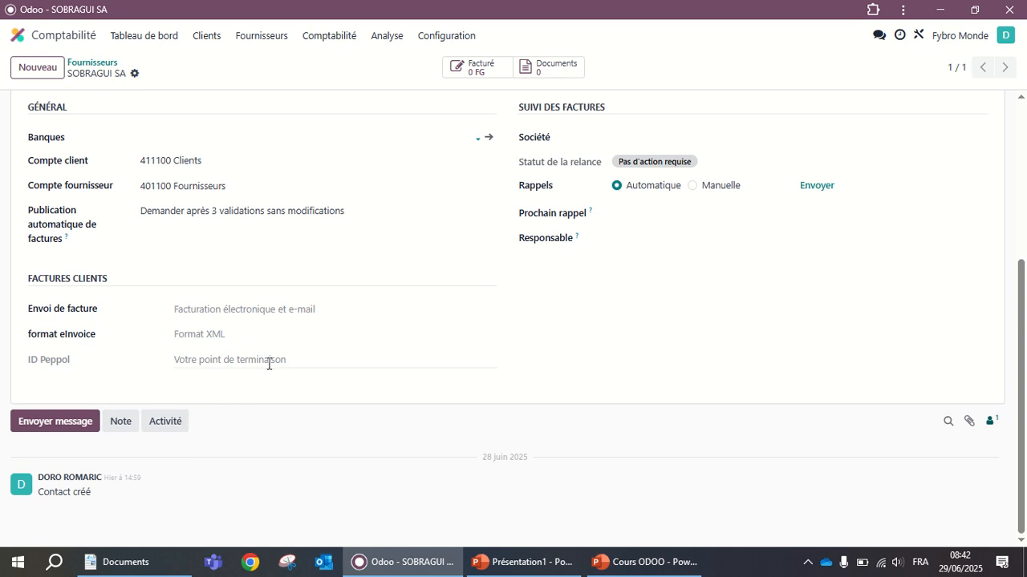
# Leave the supplier record and open the list of clients.
pyautogui.scroll(3, 375, 400)
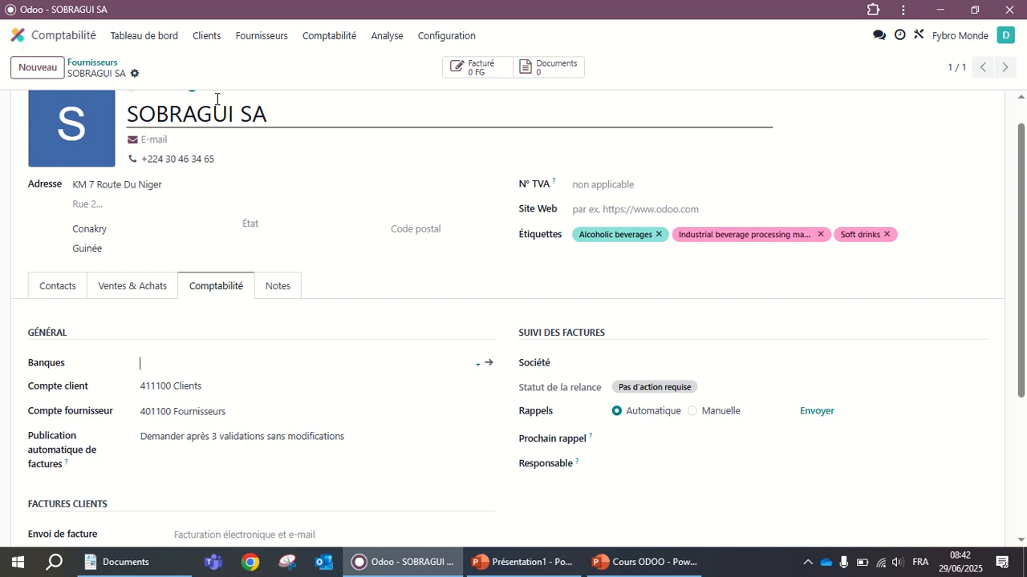
pyautogui.click(213, 40)
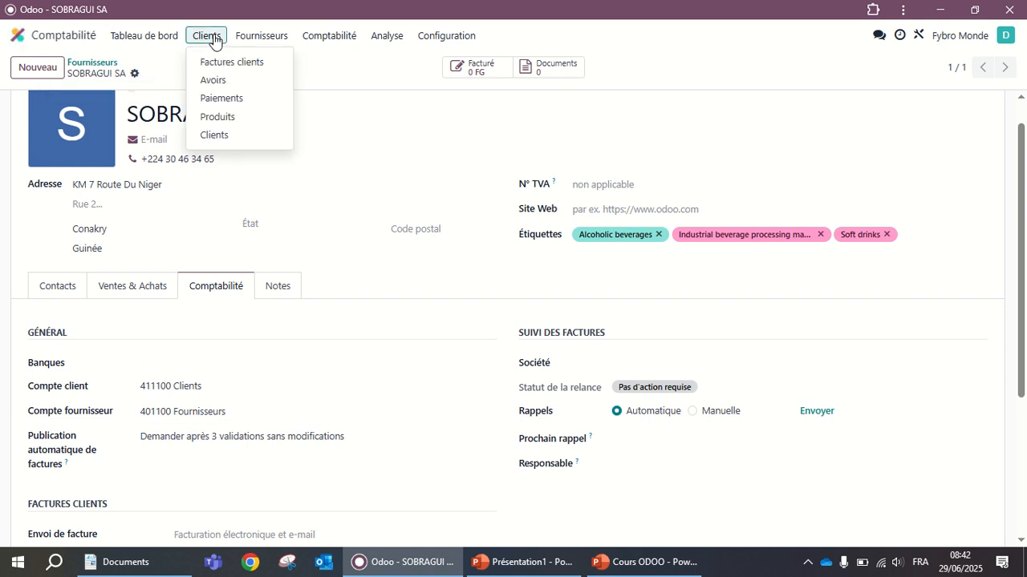
pyautogui.click(226, 134)
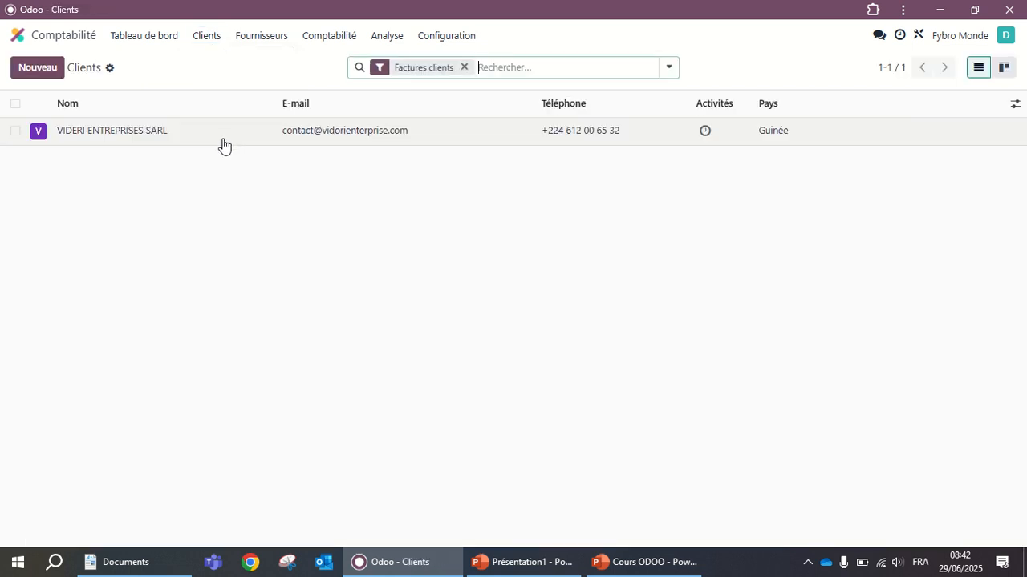
# Open the VIDERI ENTREPRISES SARL client record and examine its accounts, payment follow-up and customer invoice settings.
pyautogui.click(110, 135)
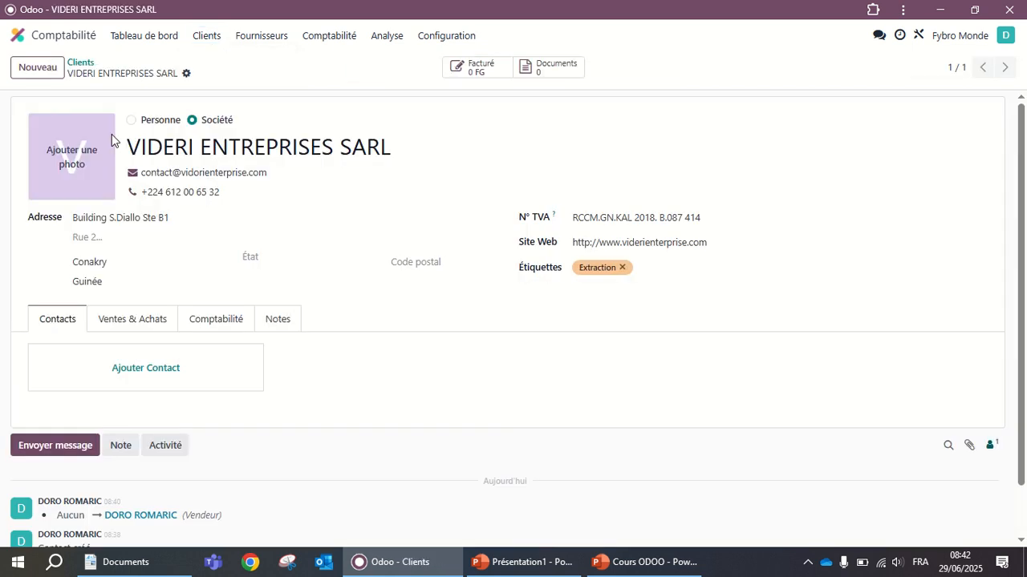
pyautogui.click(216, 324)
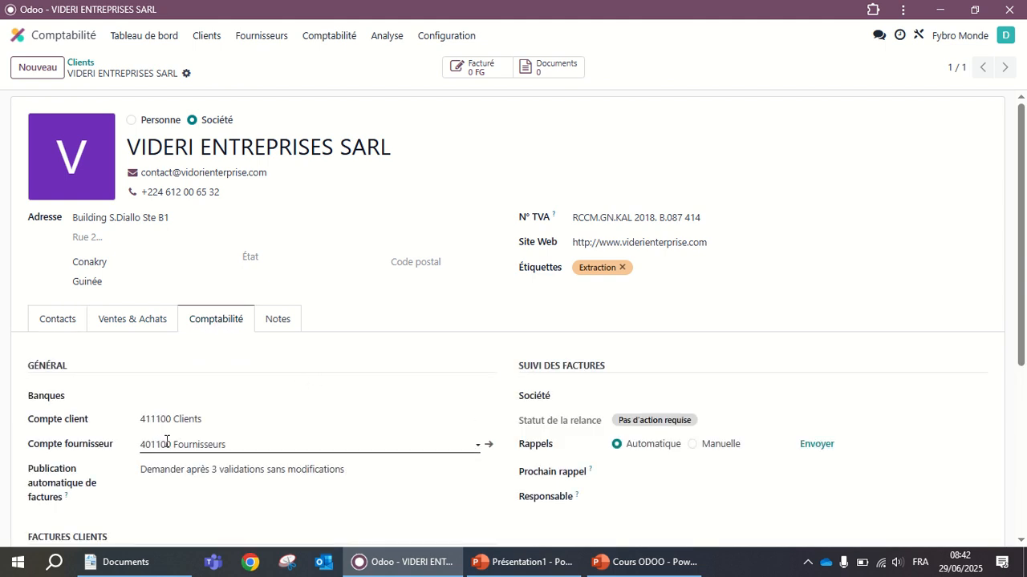
pyautogui.scroll(-4, 277, 462)
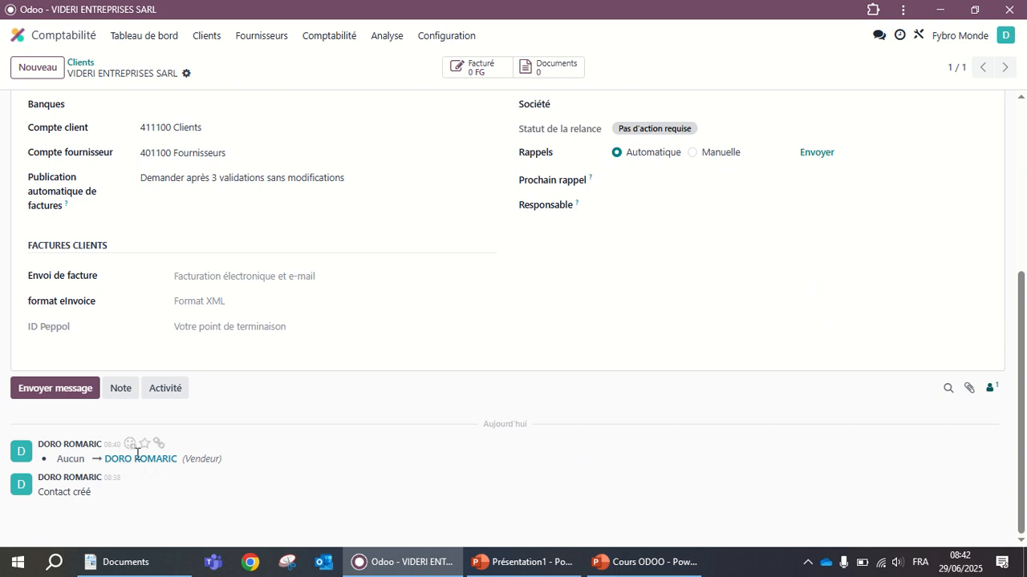
pyautogui.scroll(5, 394, 379)
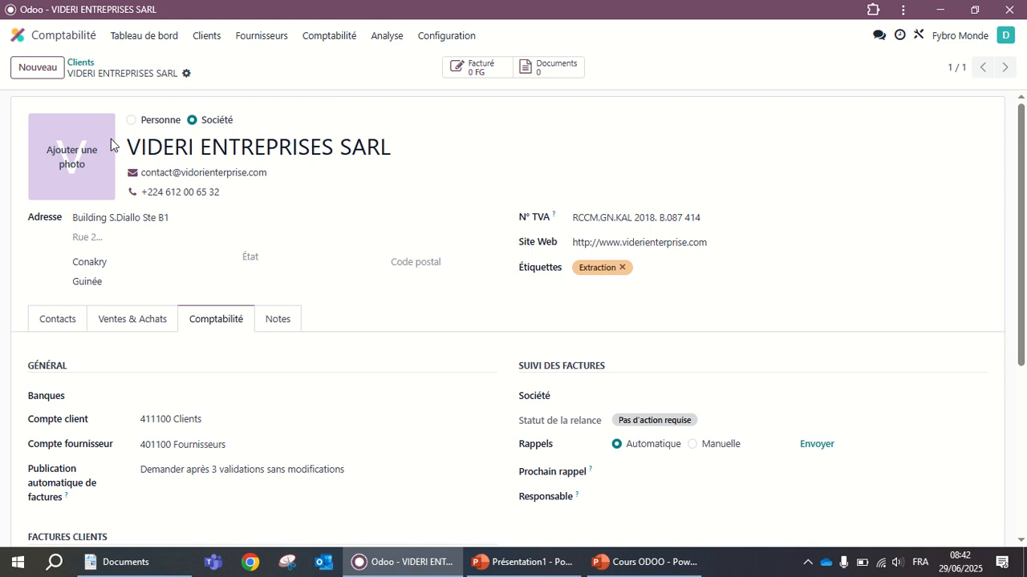
# Return to the dashboard, open the list of supplier products and start a new product record.
pyautogui.click(145, 37)
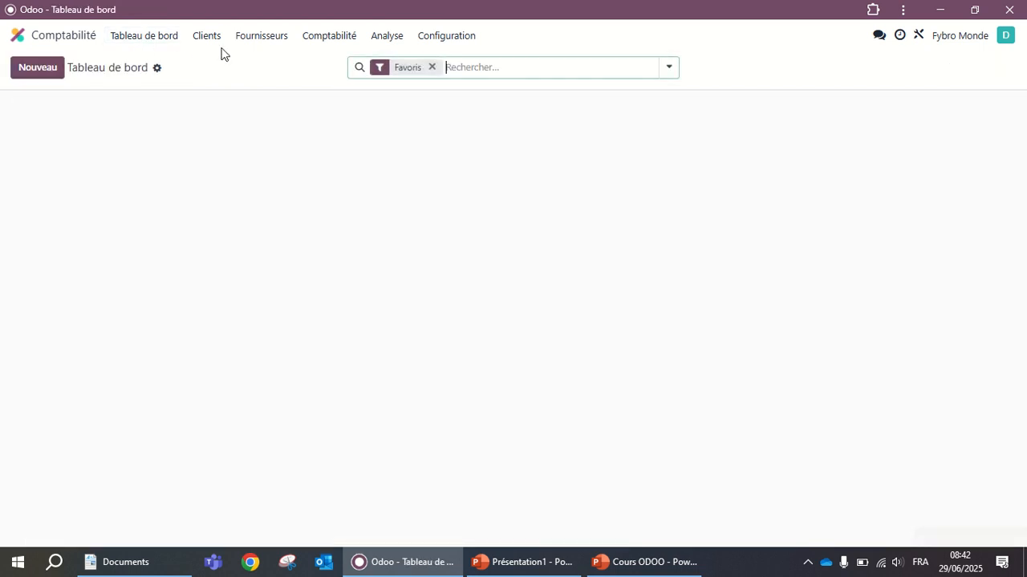
pyautogui.click(272, 38)
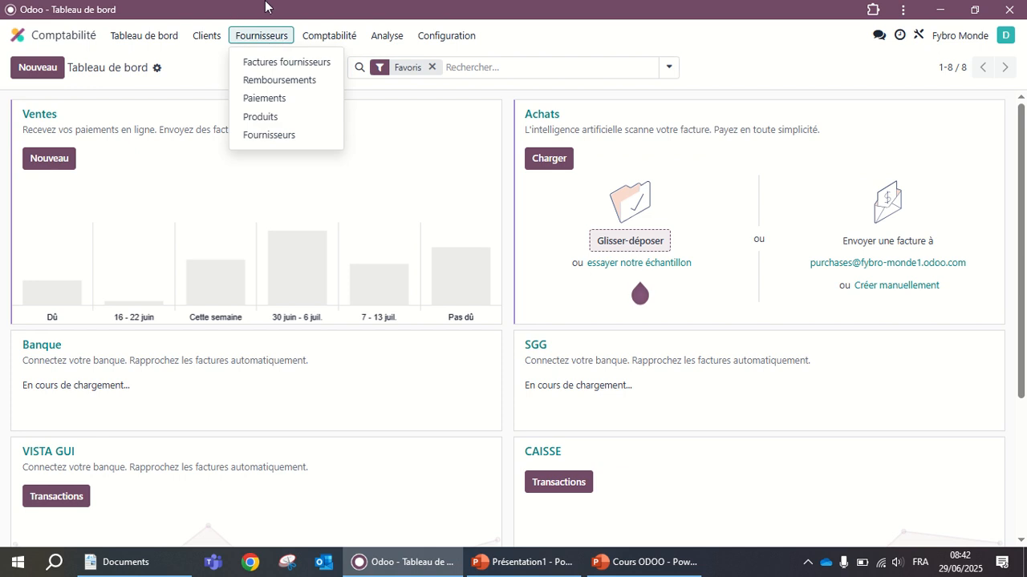
pyautogui.moveTo(222, 45)
pyautogui.moveTo(281, 39)
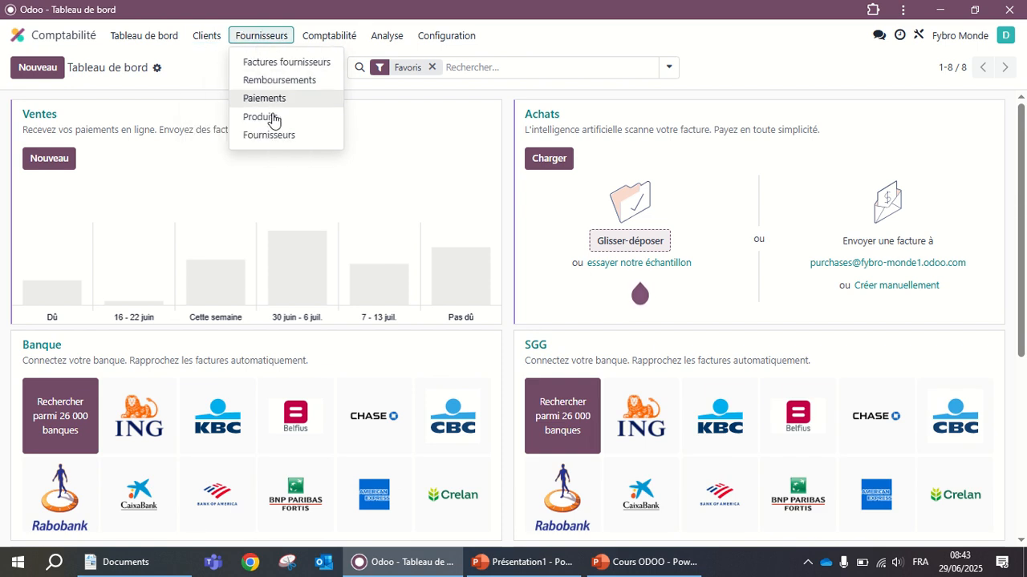
pyautogui.click(270, 118)
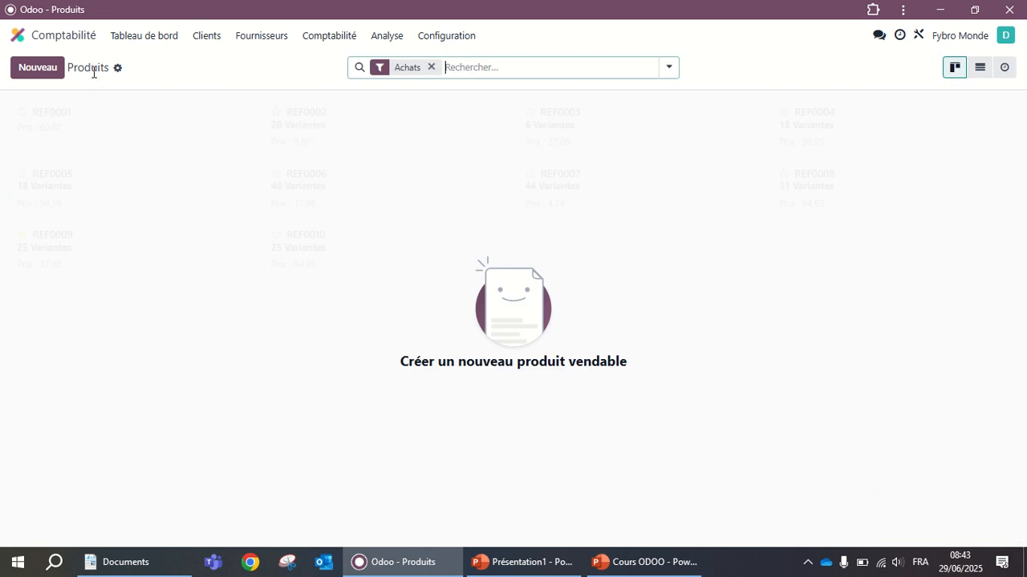
pyautogui.click(46, 74)
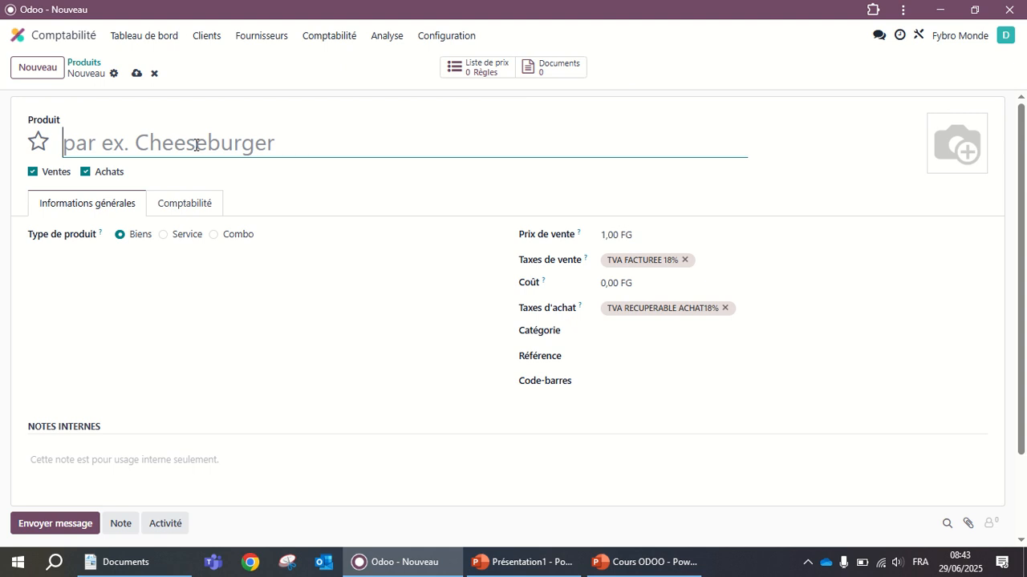
pyautogui.write('PC')
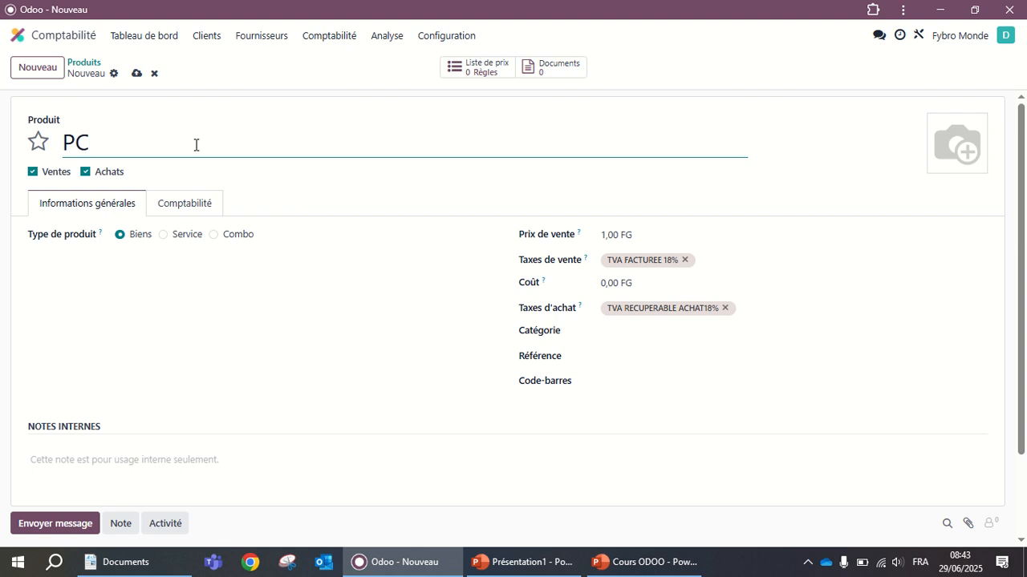
pyautogui.press('Tab')
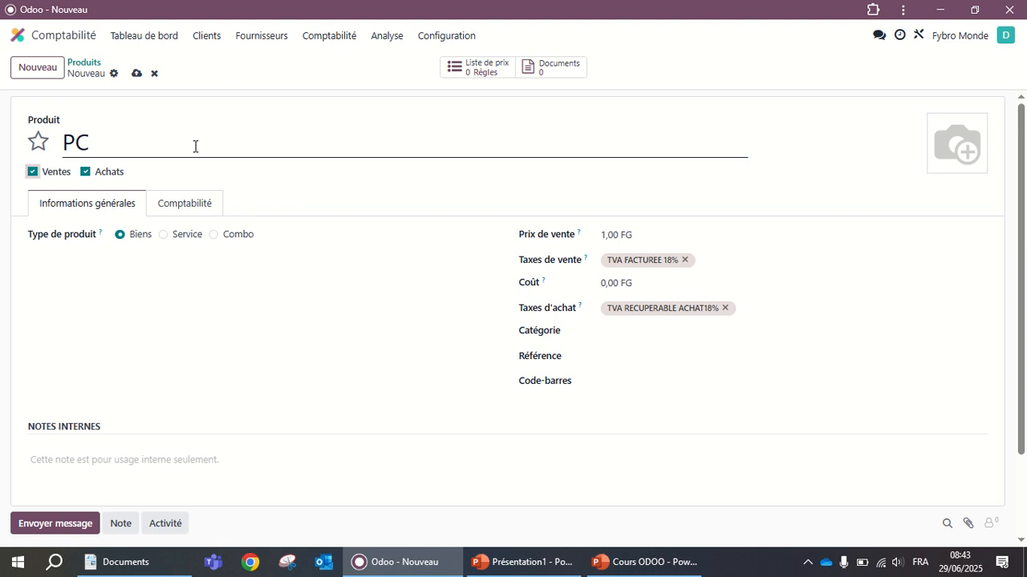
pyautogui.click(159, 143)
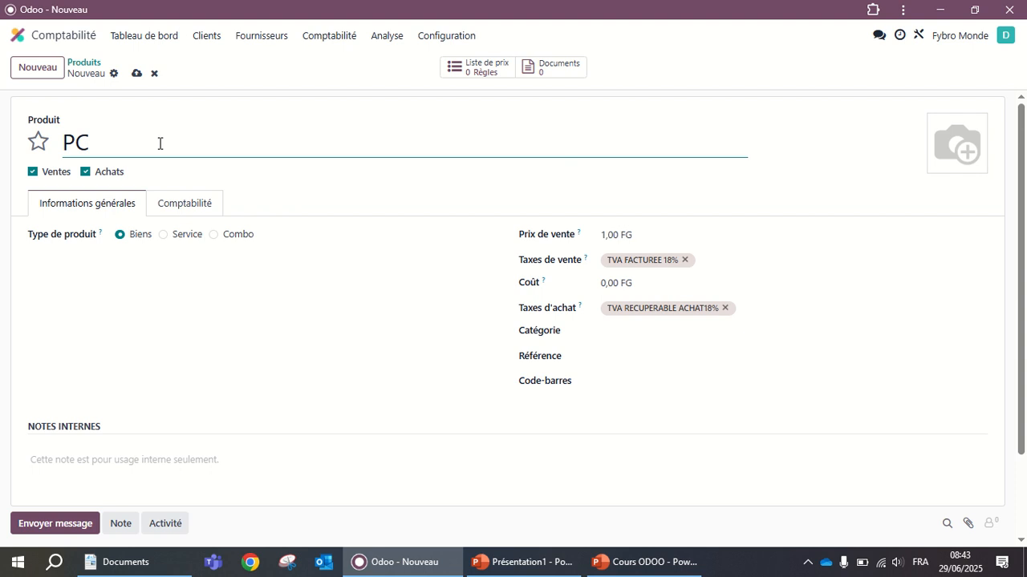
pyautogui.press('BackSpace')
pyautogui.press('BackSpace')
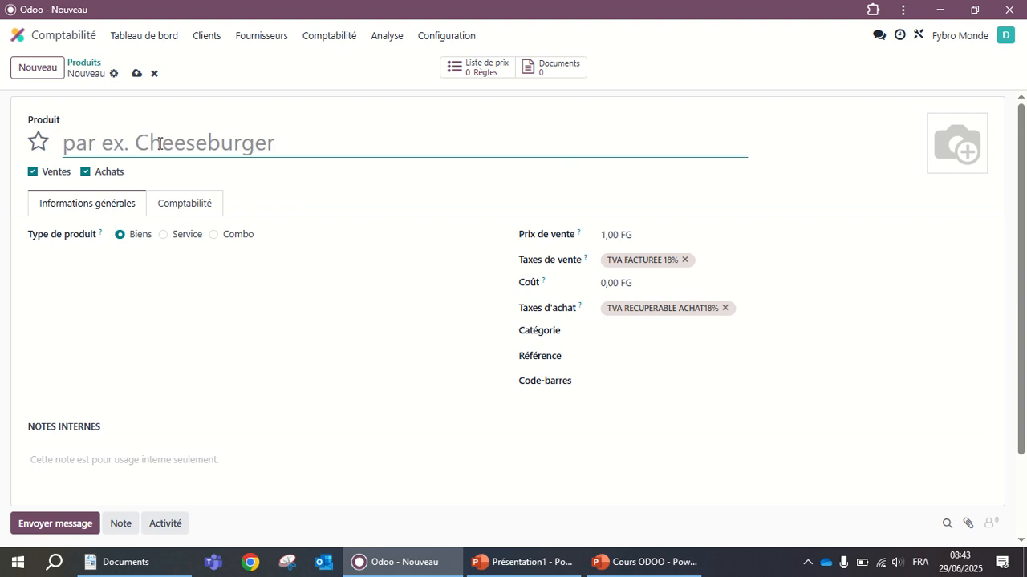
# Name the new product TOYOTA.
pyautogui.write('T')
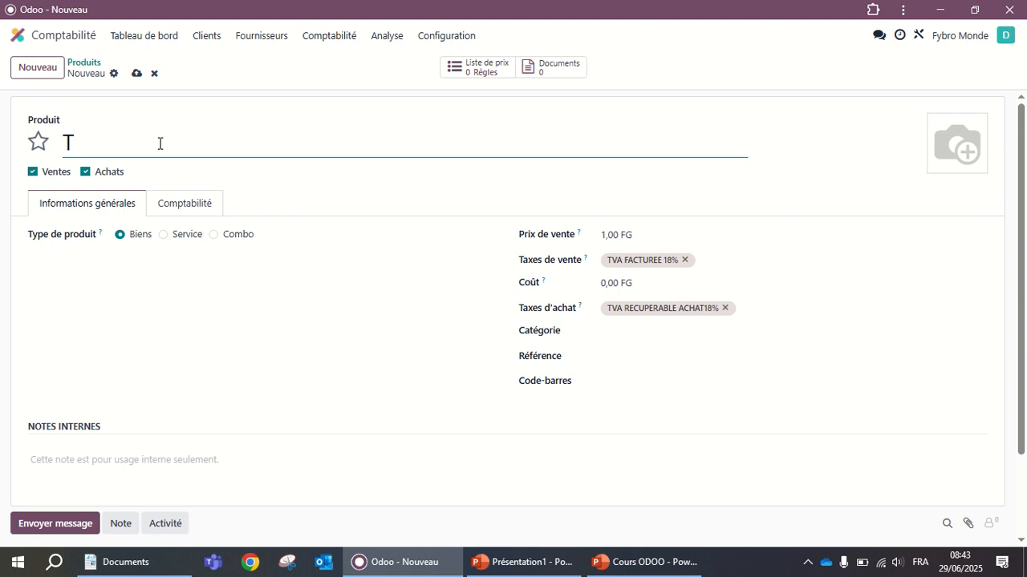
pyautogui.write('OYOTA')
pyautogui.press('Tab')
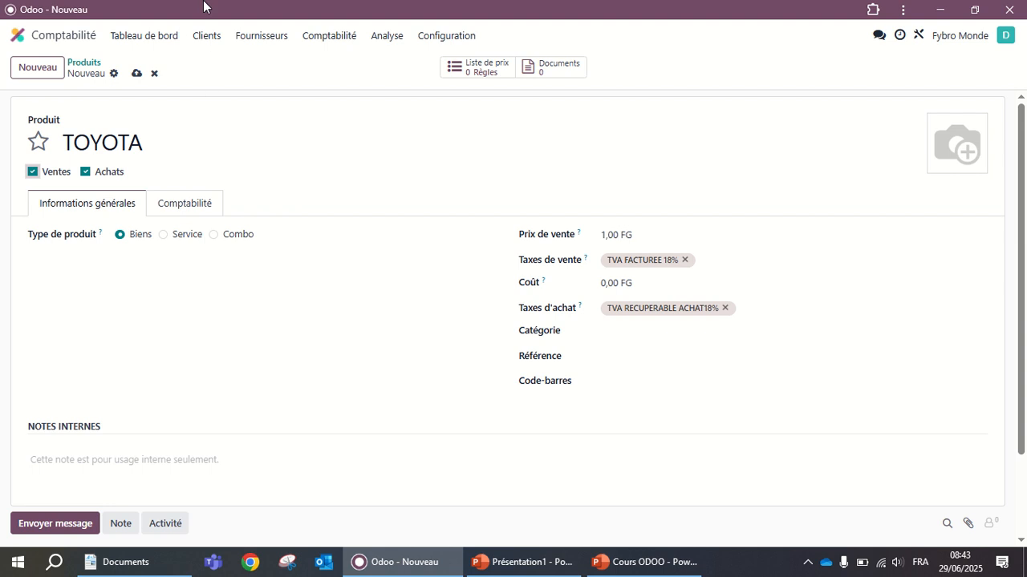
# Set the TOYOTA product's sales price to 10 000 000 FG in its general information.
pyautogui.click(93, 208)
pyautogui.click(608, 235)
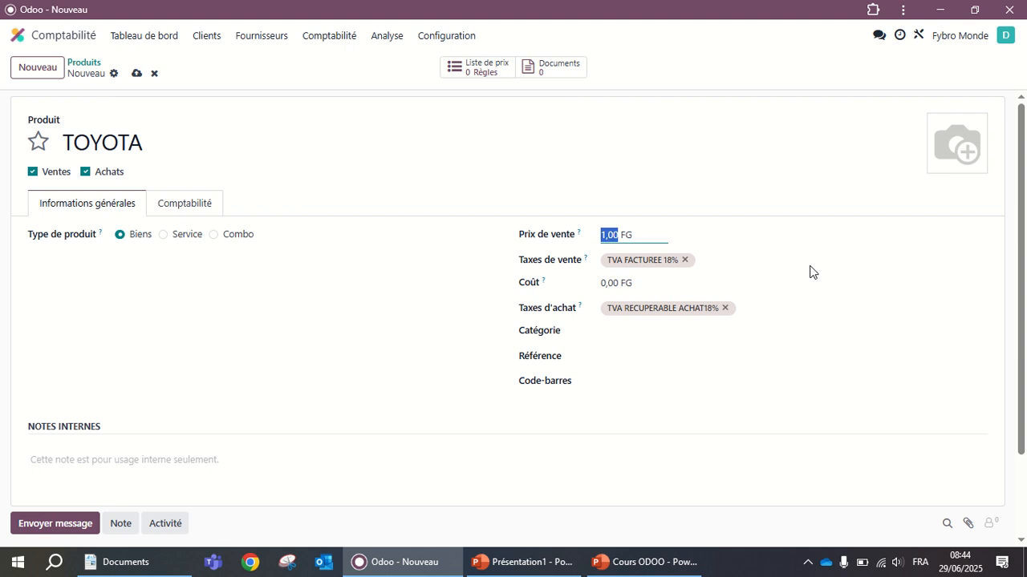
pyautogui.write('10000000')
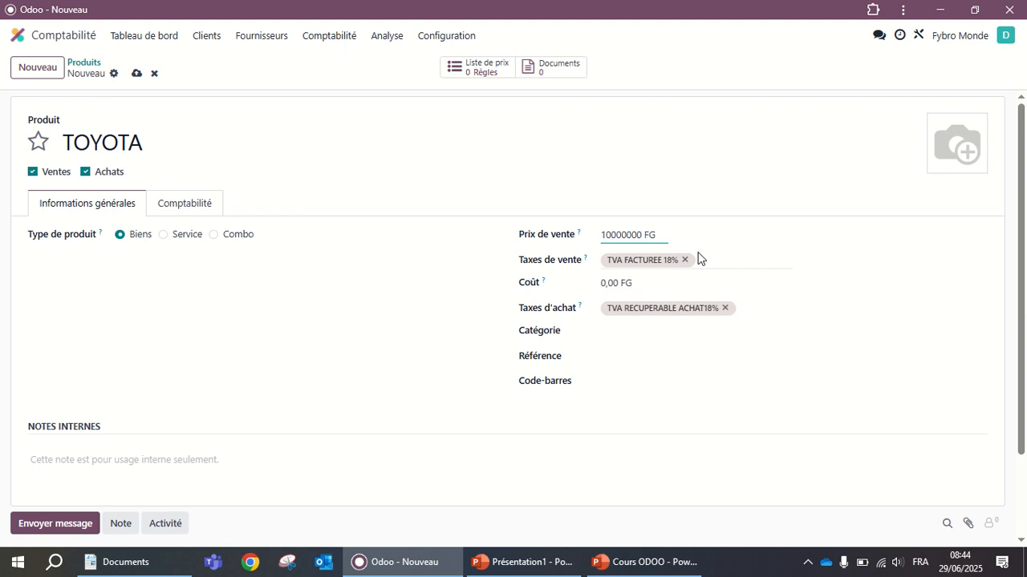
pyautogui.press('Tab')
pyautogui.press('Tab')
pyautogui.press('Tab')
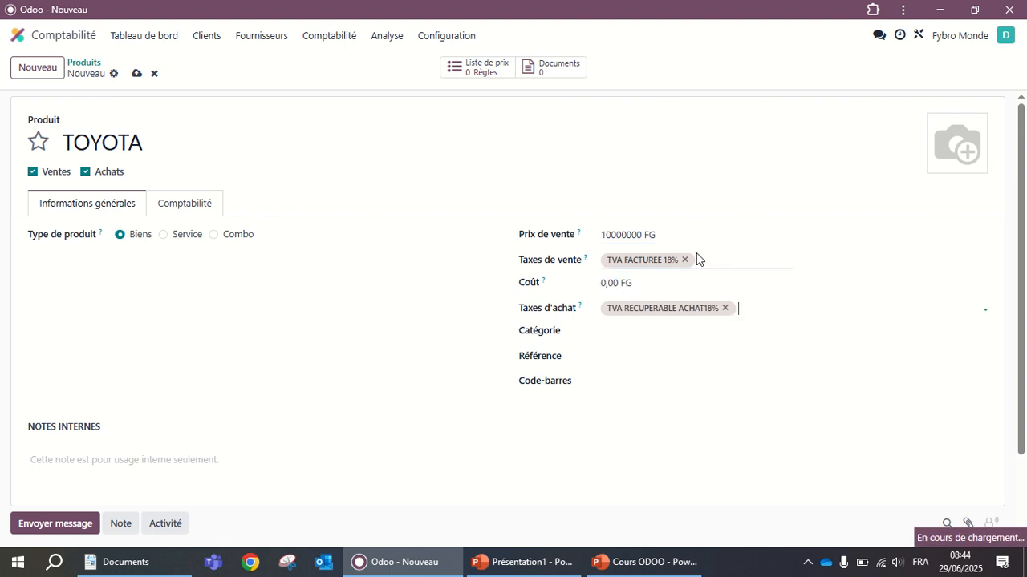
# Assign the Goods category to the TOYOTA product, leave its reference empty and open its accounting settings.
pyautogui.press('Tab')
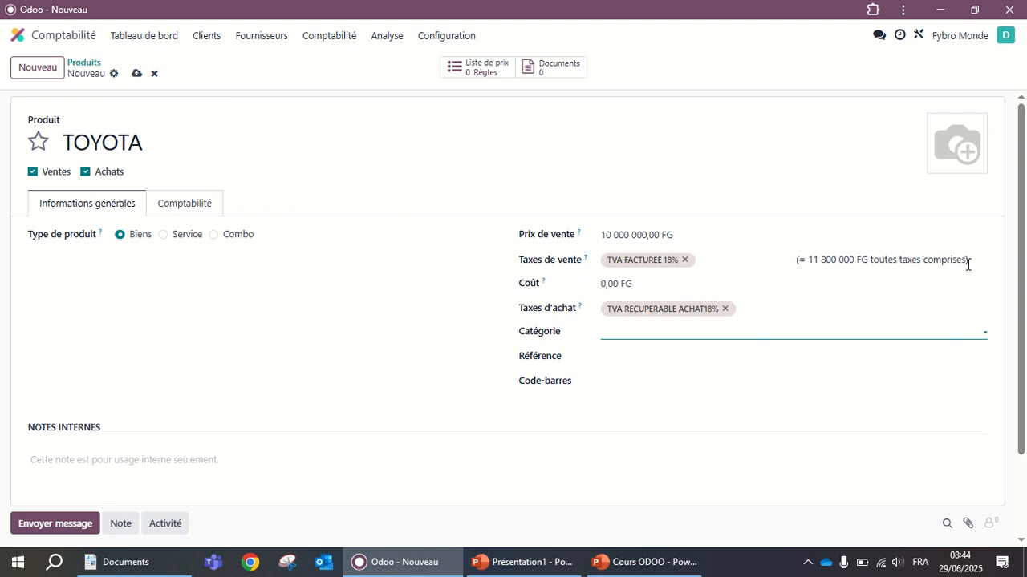
pyautogui.click(765, 336)
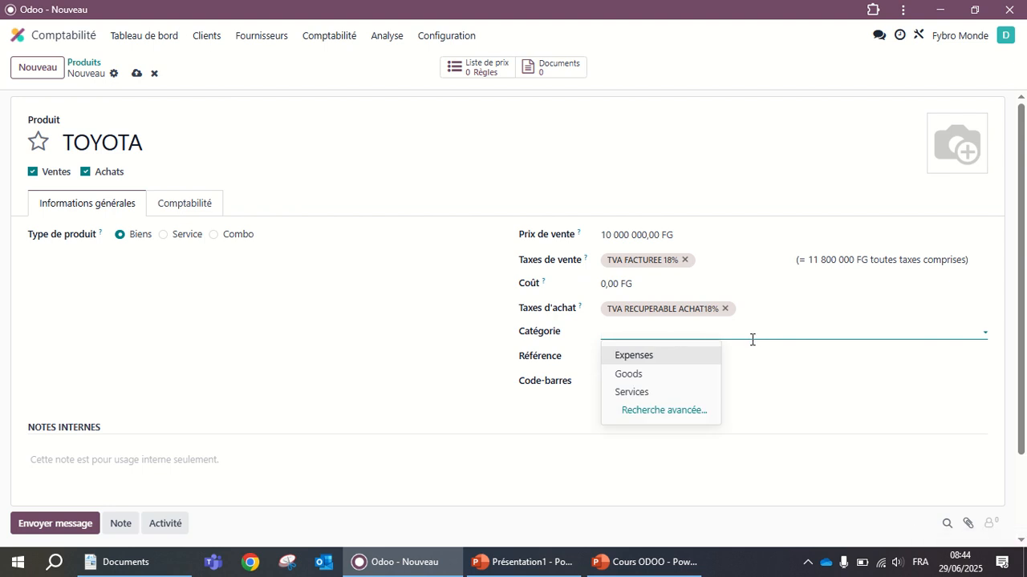
pyautogui.click(649, 374)
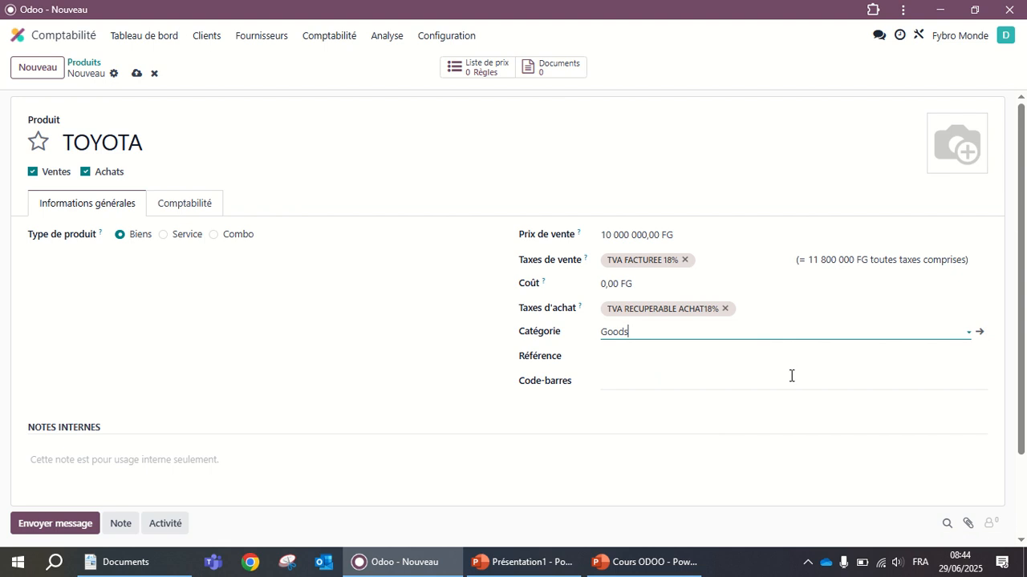
pyautogui.press('Tab')
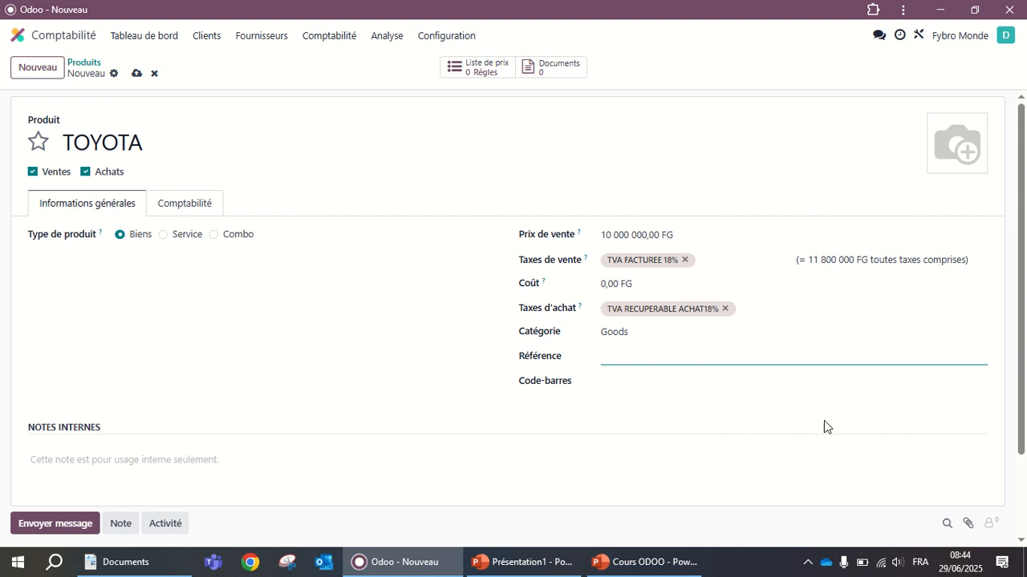
pyautogui.click(185, 213)
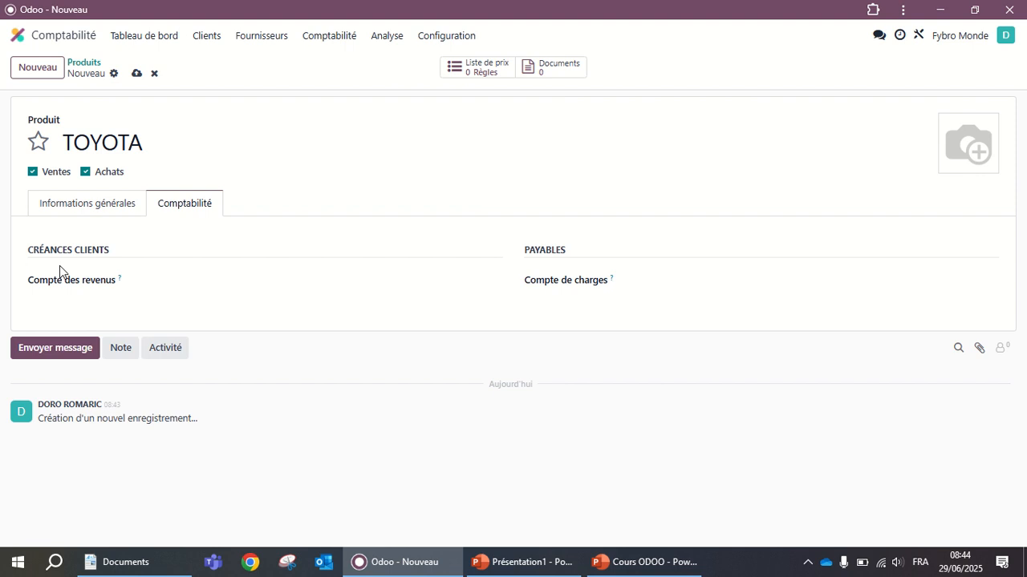
# Set the TOYOTA product's income account to 245100 équipement automobile.
pyautogui.click(199, 282)
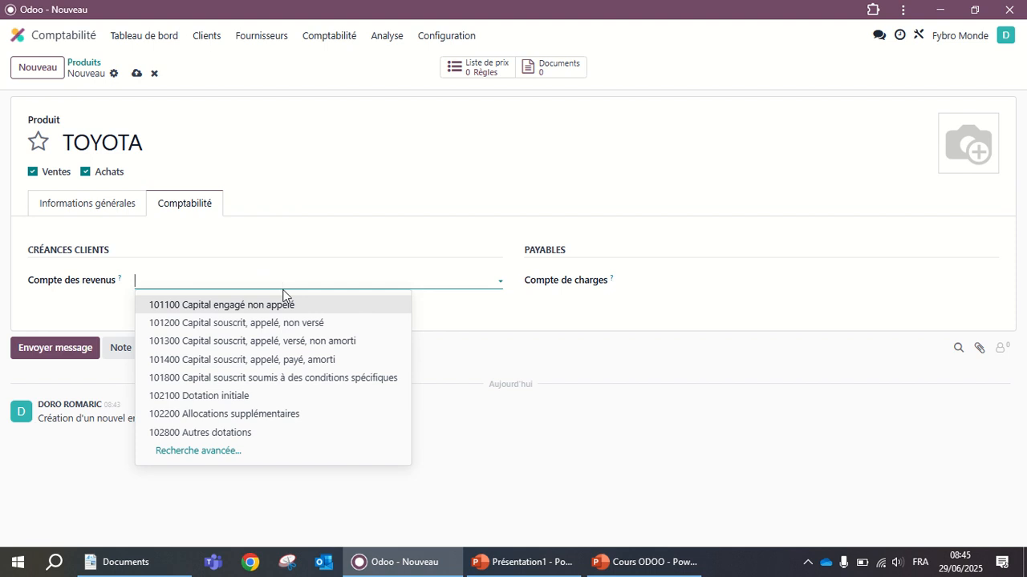
pyautogui.write('245')
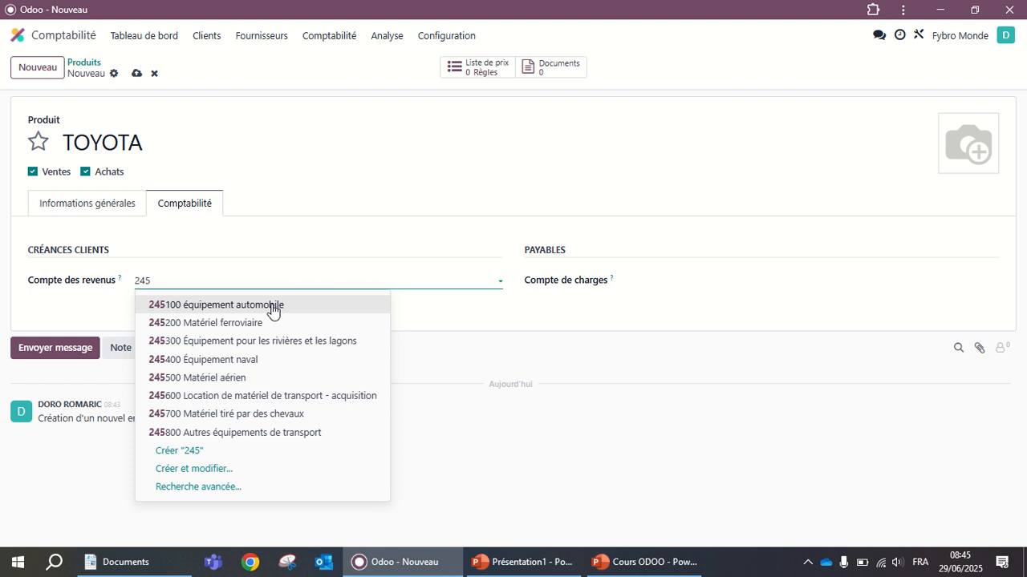
pyautogui.click(272, 305)
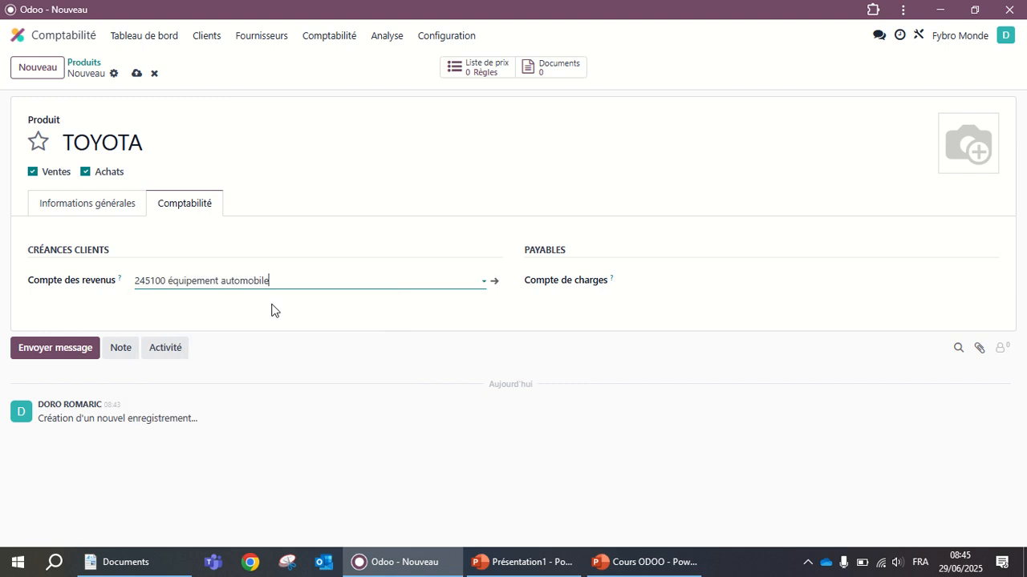
pyautogui.click(644, 284)
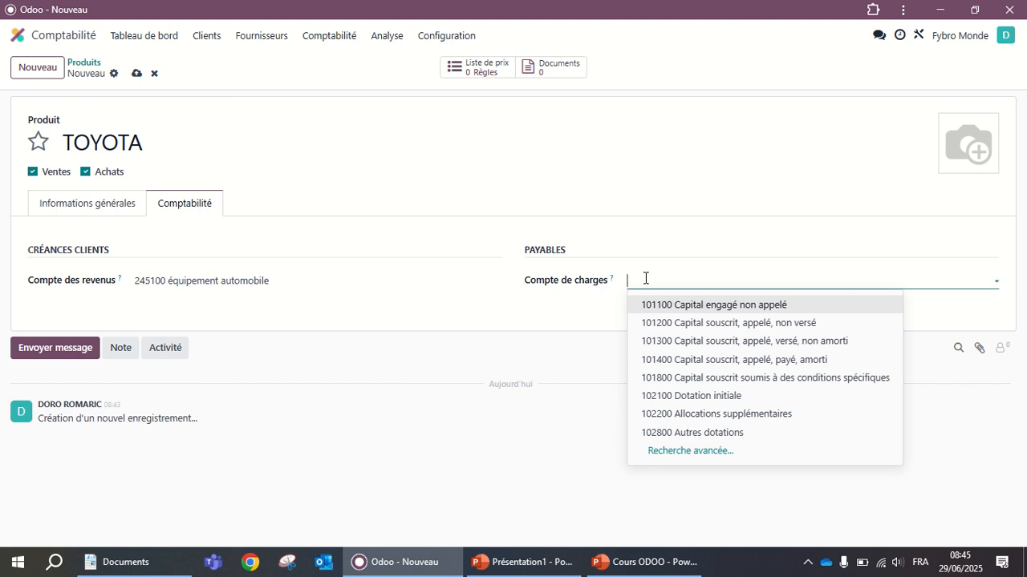
# Change the TOYOTA product's income account to 701100 Vente de marchandises dans la région.
pyautogui.click(288, 282)
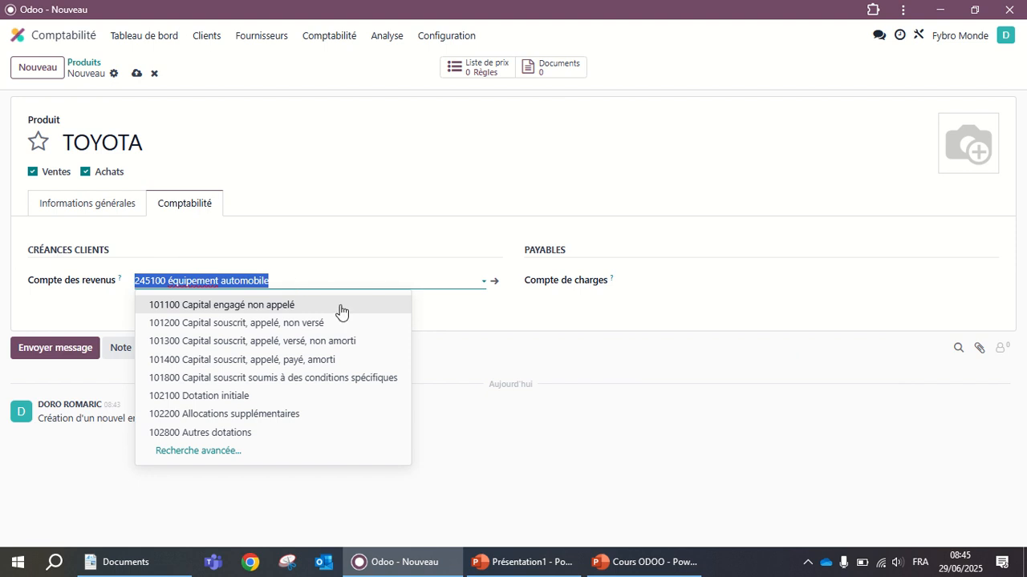
pyautogui.write('41')
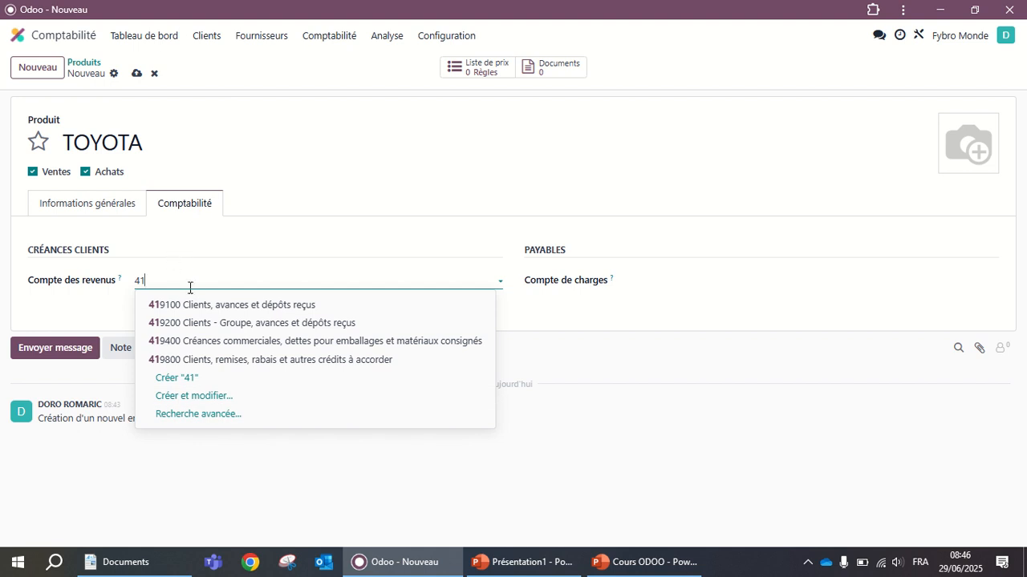
pyautogui.press('BackSpace')
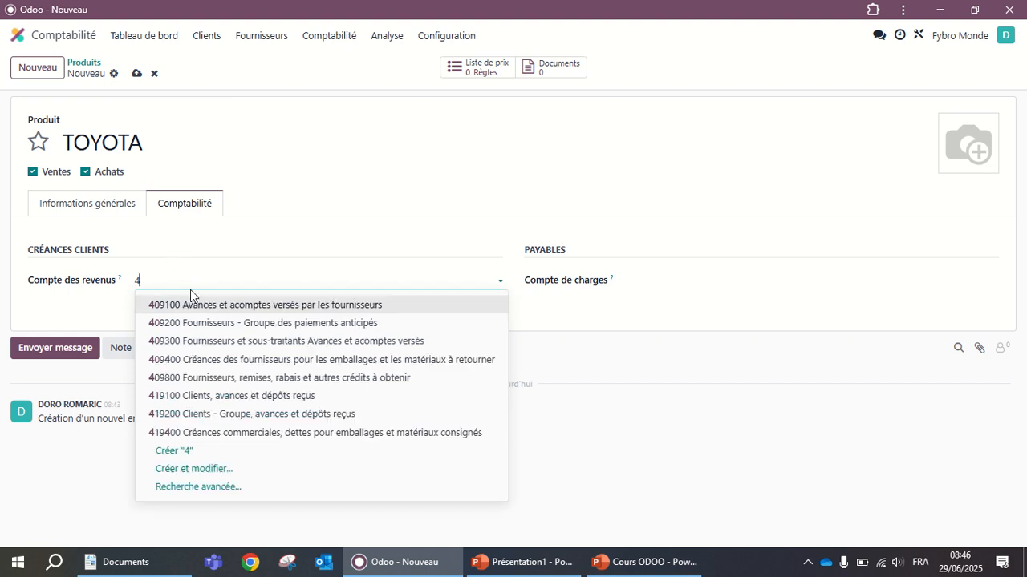
pyautogui.press('BackSpace')
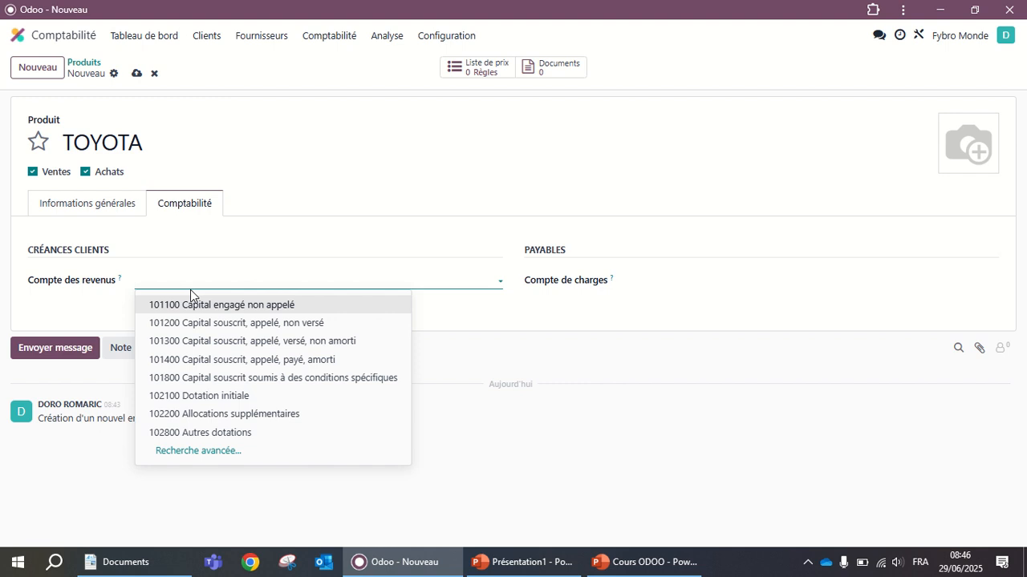
pyautogui.write('701')
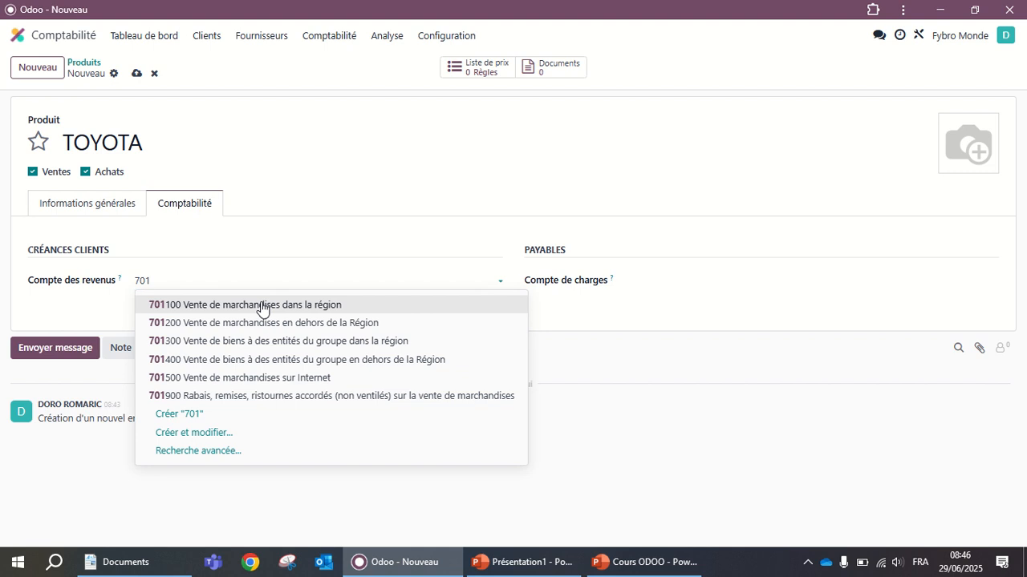
pyautogui.click(262, 306)
# Set the TOYOTA product's expense account to 601100 Achats de biens dans la région.
pyautogui.click(702, 284)
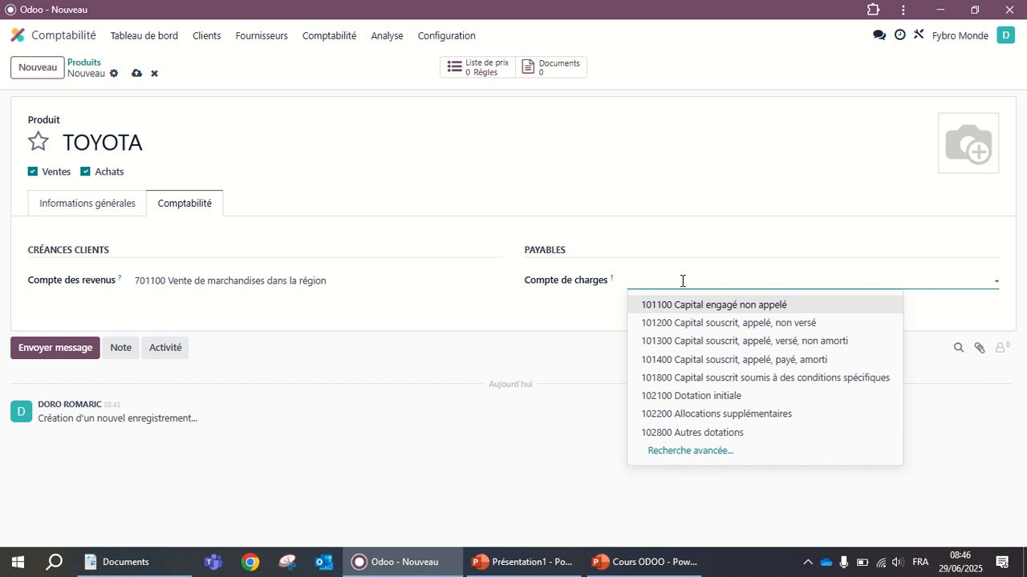
pyautogui.write('601')
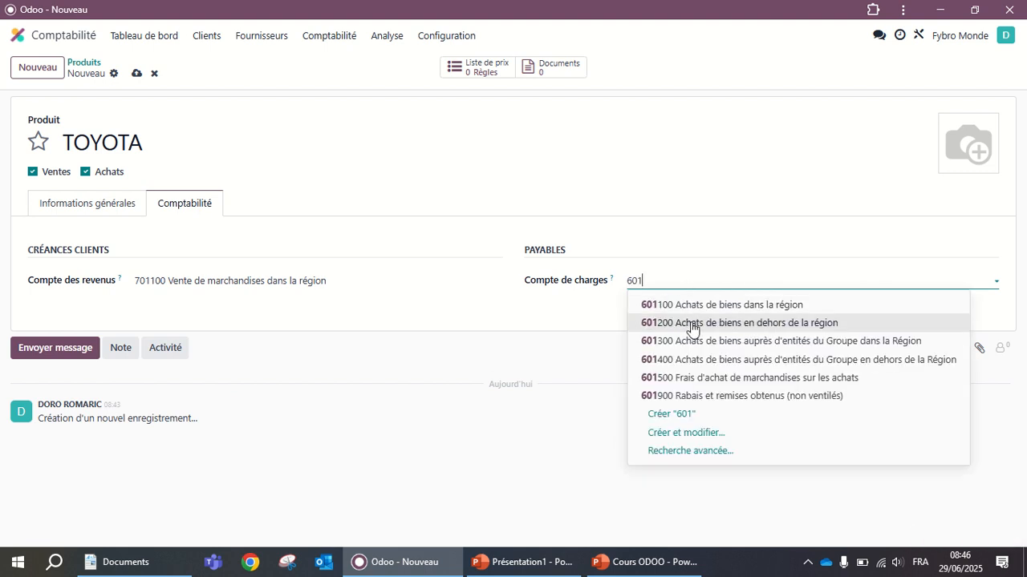
pyautogui.click(719, 304)
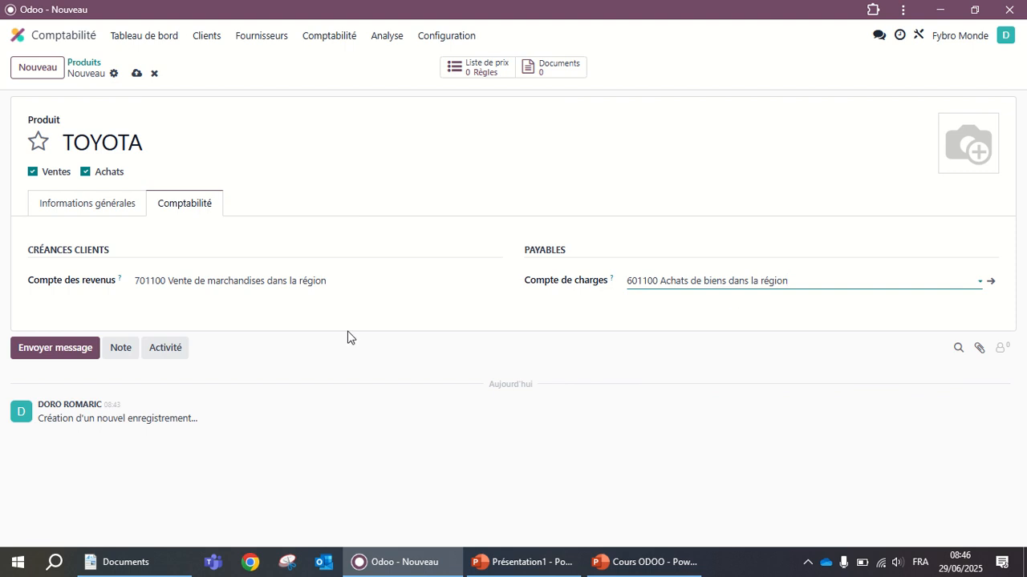
# Save the TOYOTA product and return to the accounting dashboard.
pyautogui.click(136, 73)
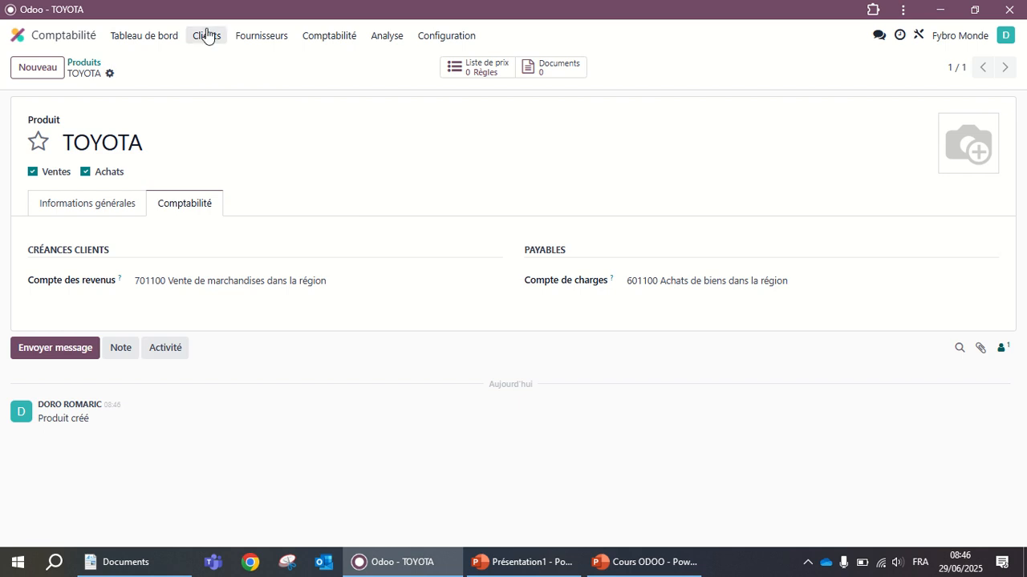
pyautogui.click(181, 40)
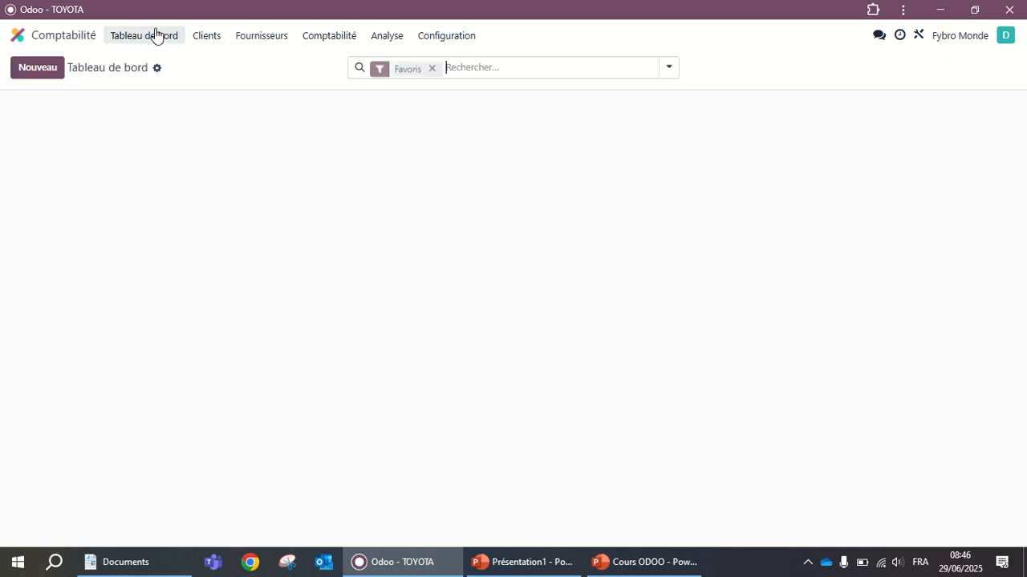
# Review the client list and the products available for sale.
pyautogui.click(207, 36)
pyautogui.click(233, 137)
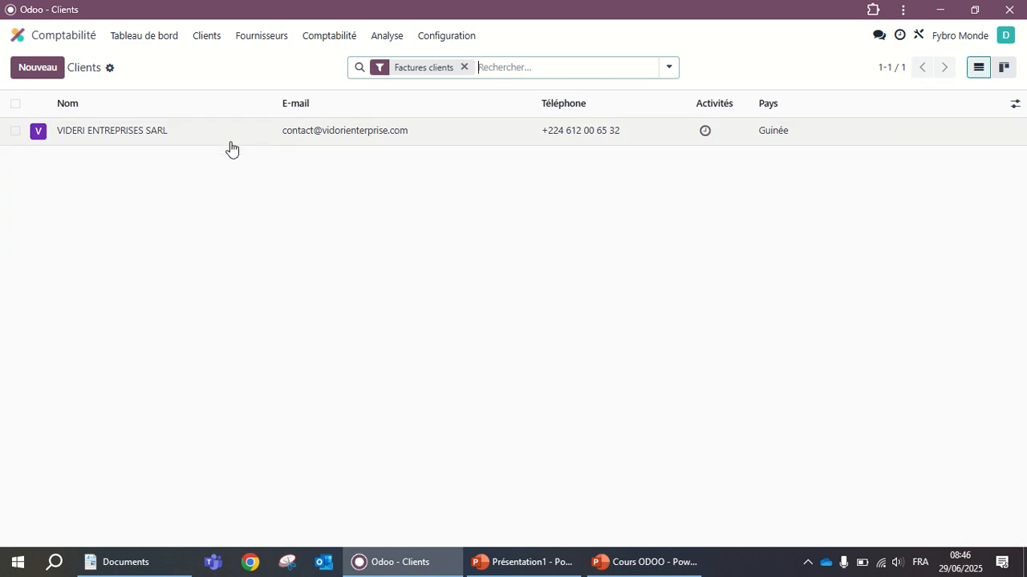
pyautogui.click(209, 37)
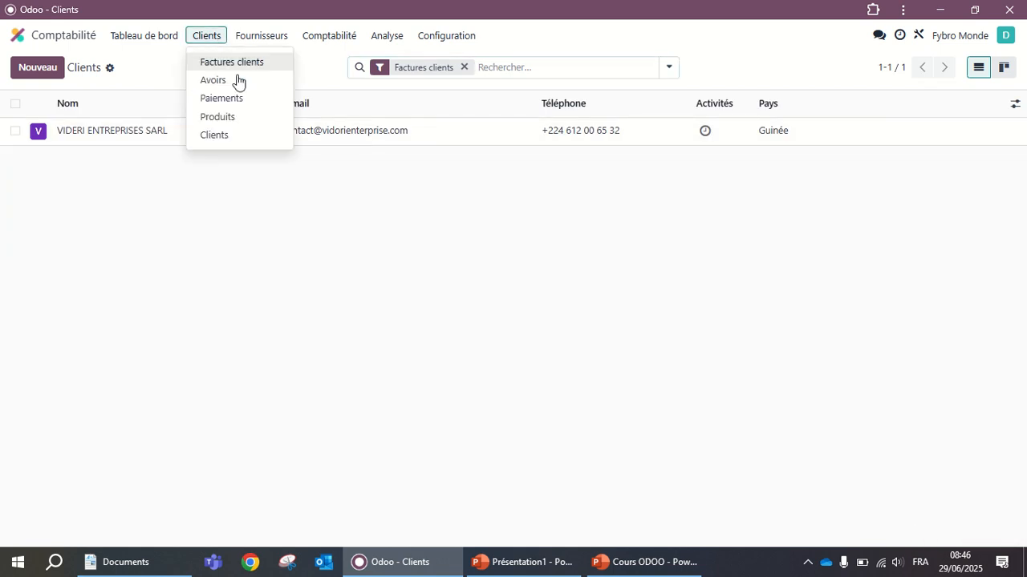
pyautogui.click(231, 119)
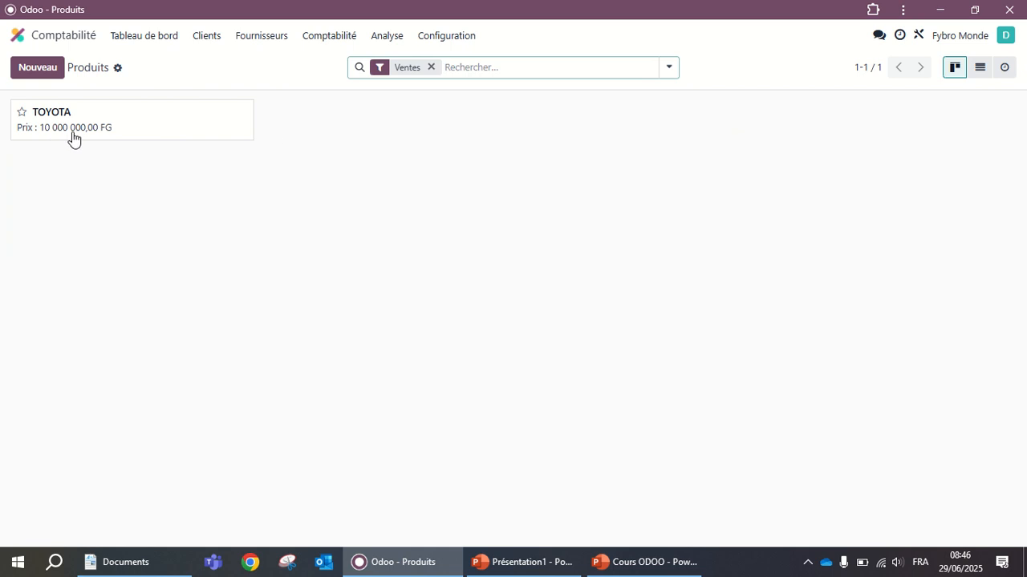
# Review the products available for purchase on the supplier side and return to the accounting dashboard.
pyautogui.click(280, 44)
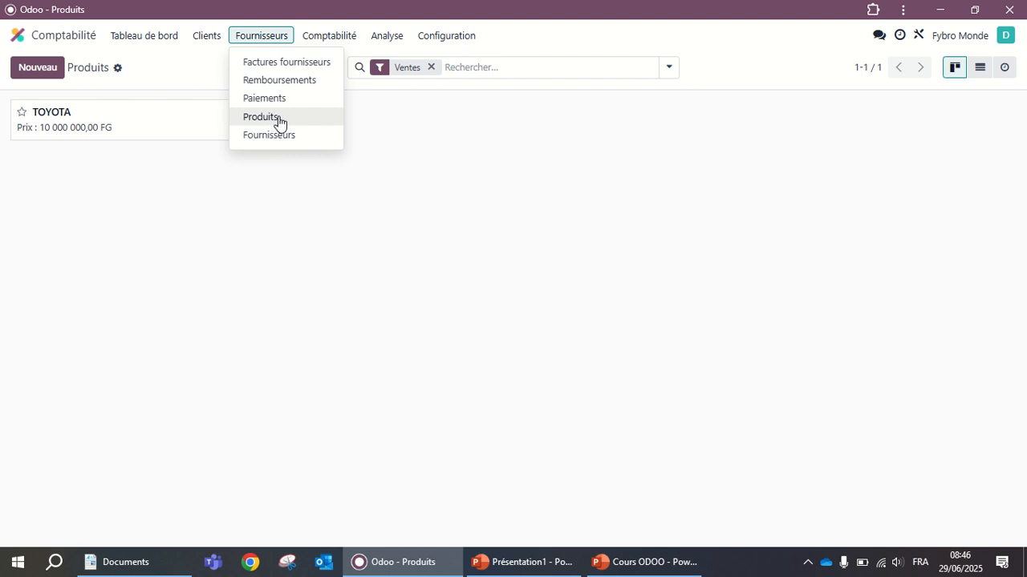
pyautogui.click(168, 240)
pyautogui.click(141, 37)
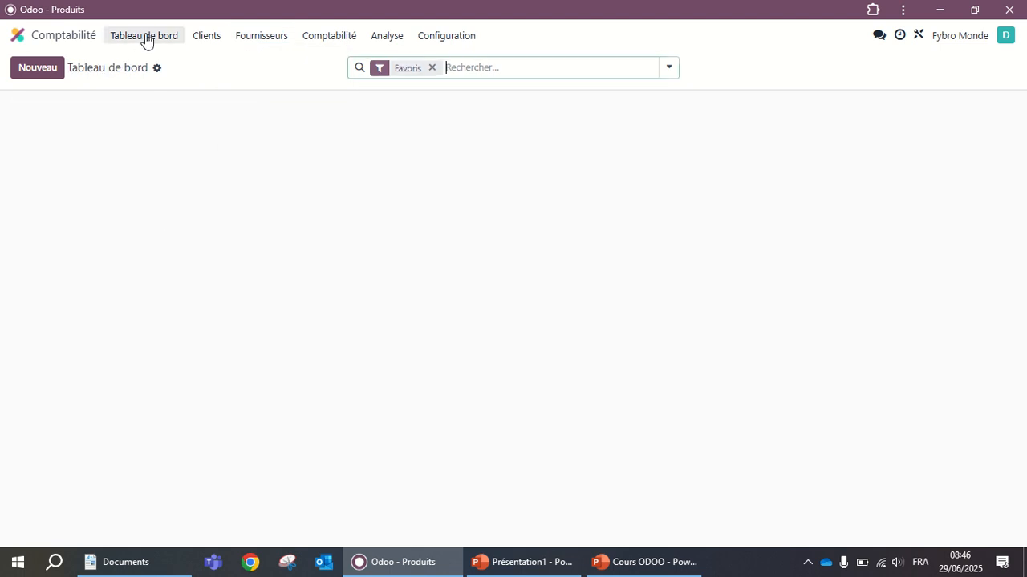
pyautogui.click(276, 40)
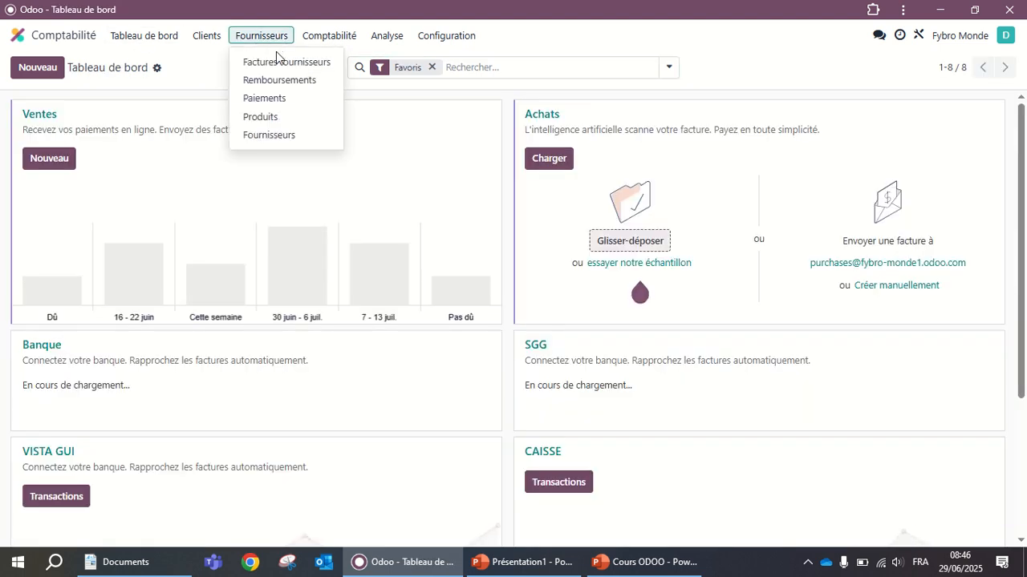
pyautogui.click(278, 118)
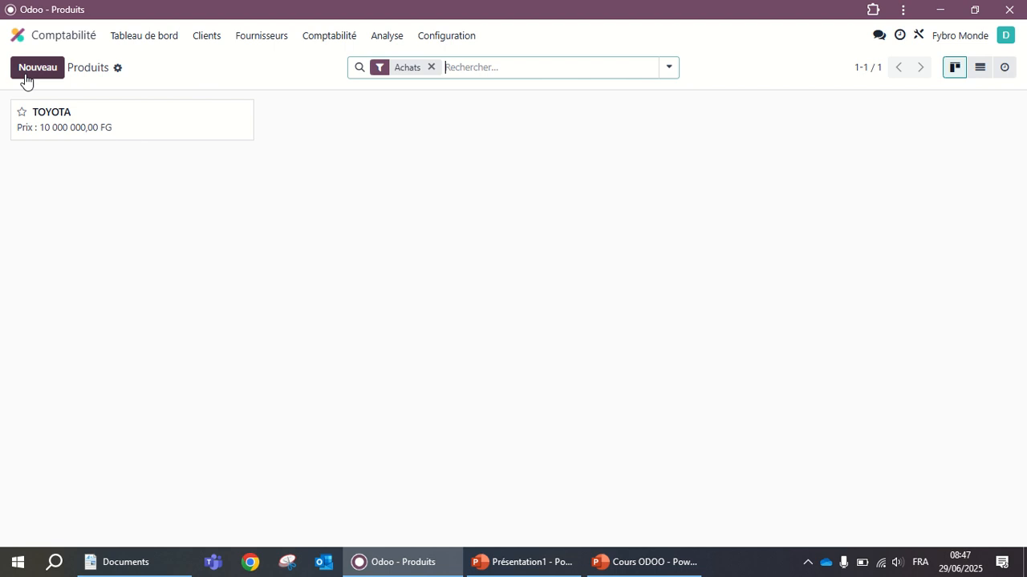
pyautogui.click(130, 44)
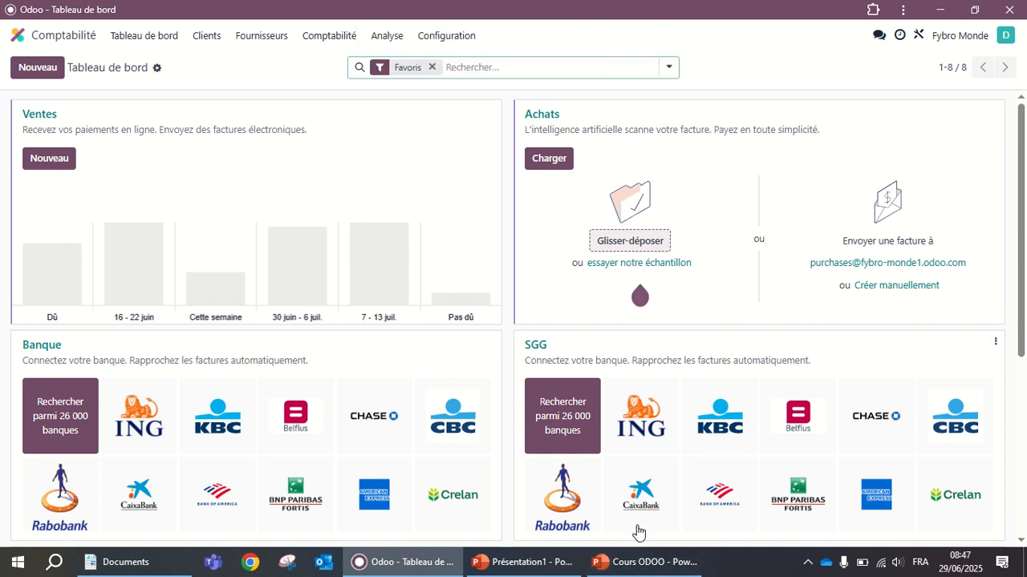
# Switch to the Cours ODOO presentation in PowerPoint to check the training programme slide, and return to the Odoo dashboard.
pyautogui.click(650, 563)
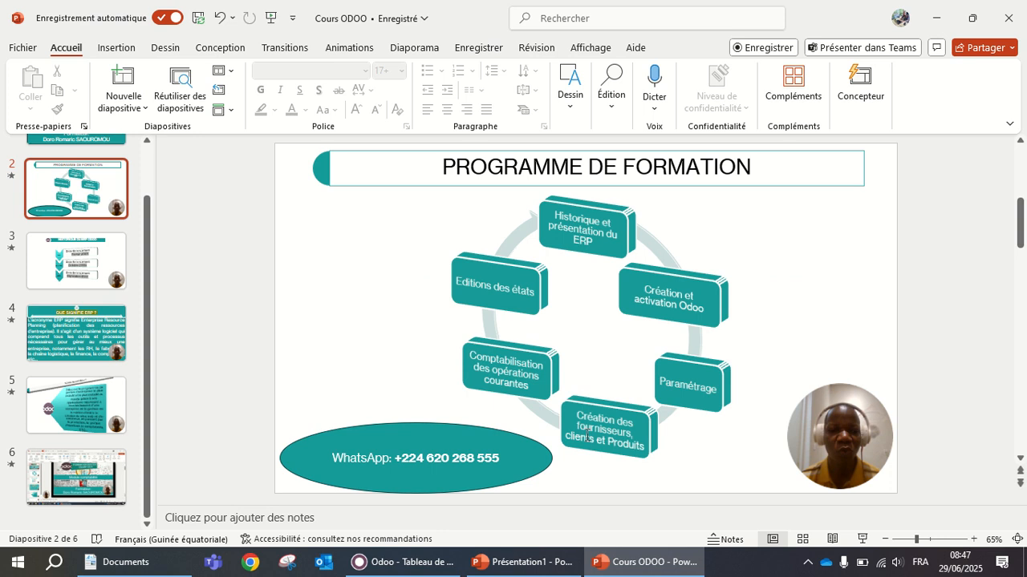
pyautogui.click(427, 574)
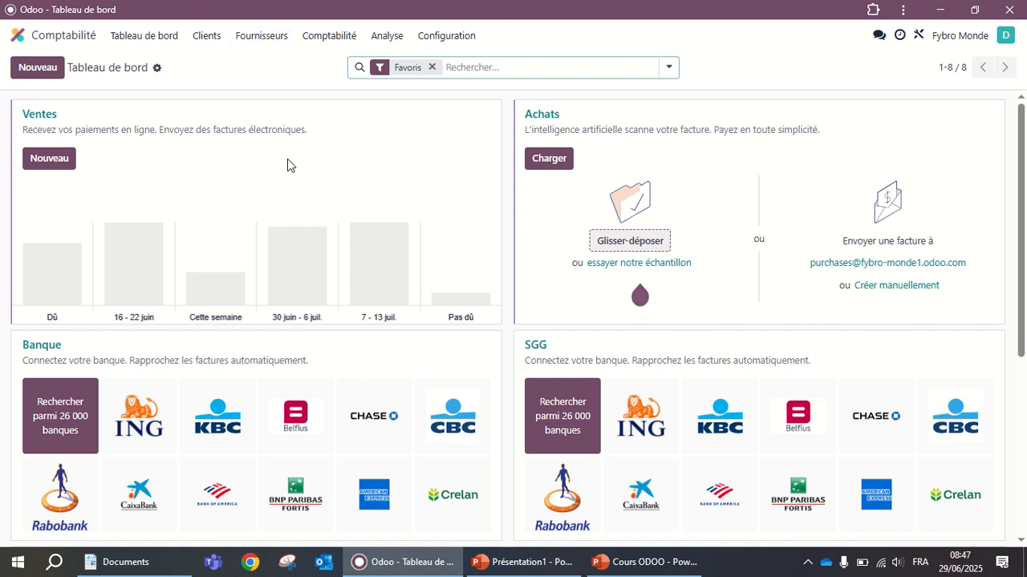
pyautogui.click(269, 44)
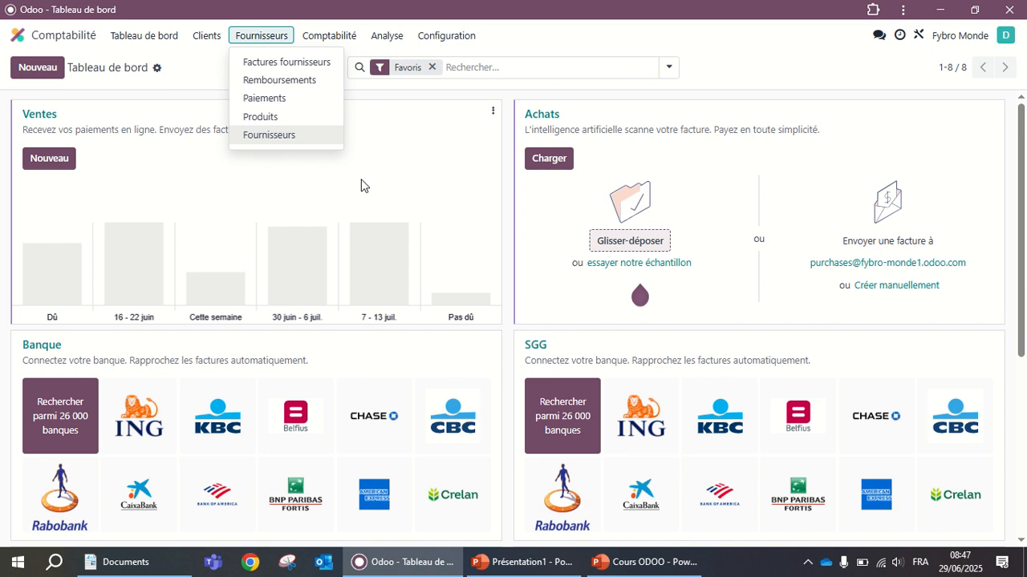
pyautogui.click(347, 193)
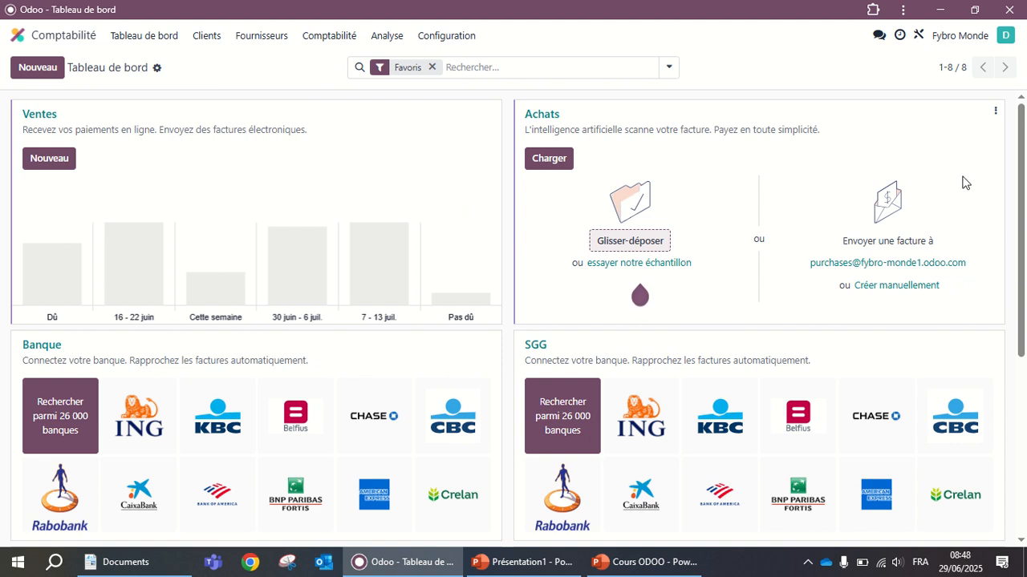
# Look at the dashboard's manual entry and file upload options for purchase bills, discarding the draft and cancelling the file selection.
pyautogui.click(891, 287)
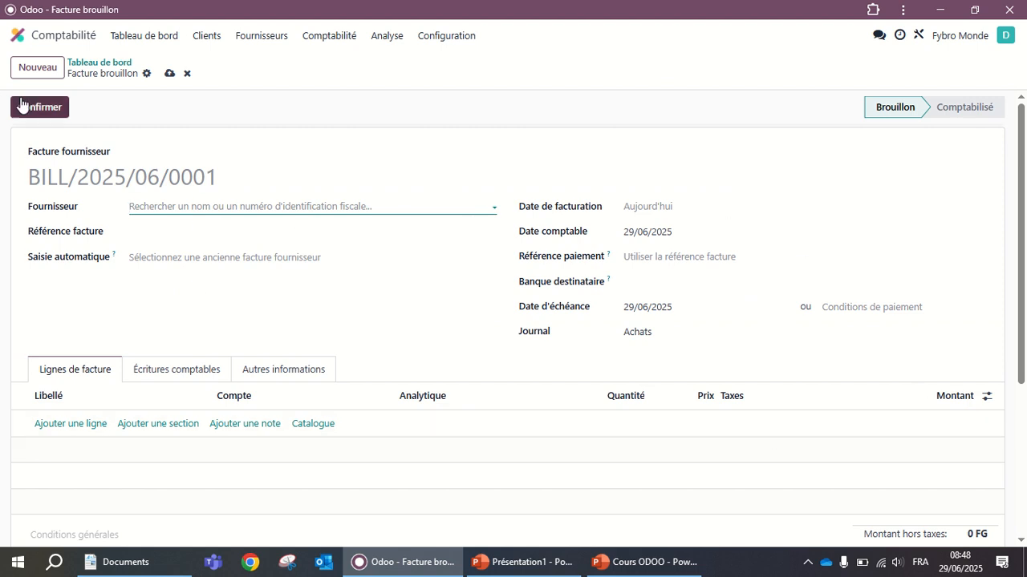
pyautogui.click(187, 73)
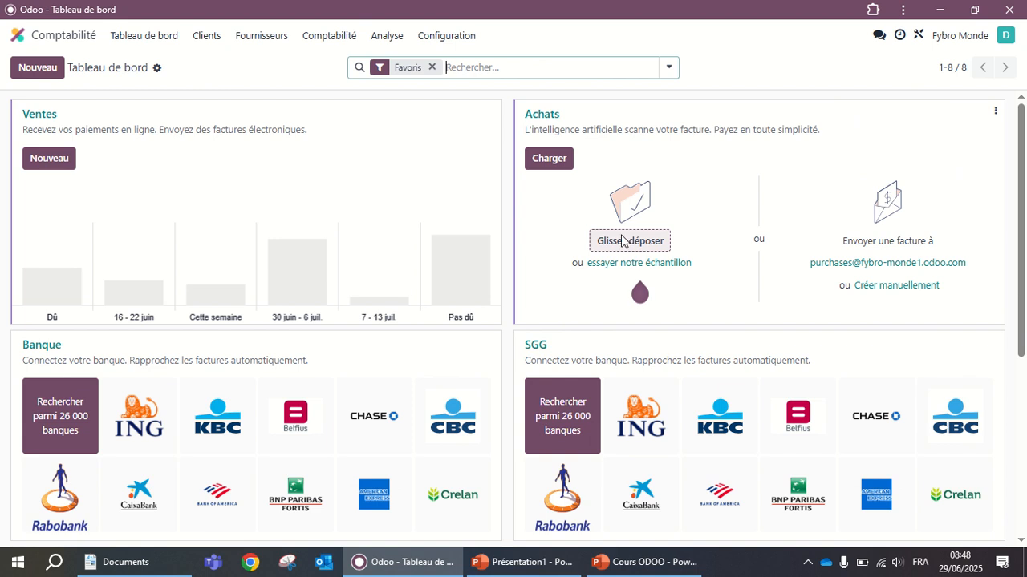
pyautogui.moveTo(632, 263)
pyautogui.click(551, 164)
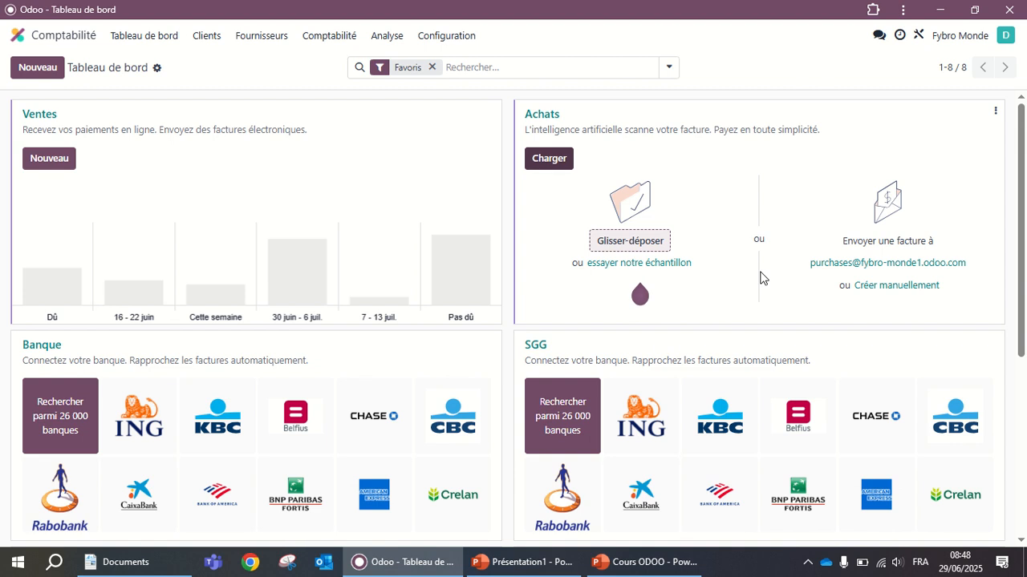
pyautogui.click(550, 159)
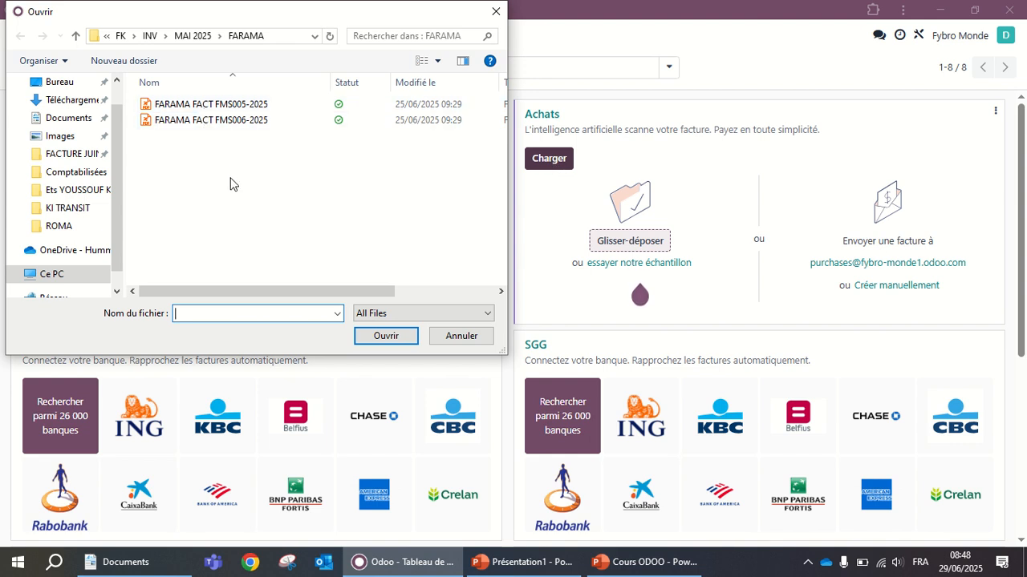
pyautogui.click(457, 337)
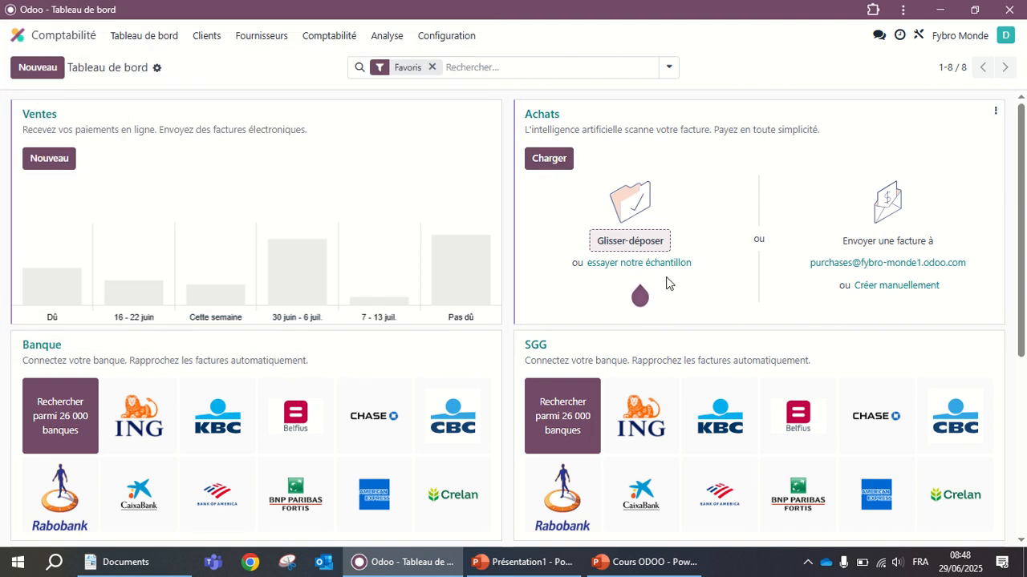
pyautogui.moveTo(643, 267)
# Open the supplier invoices and go back to the accounting dashboard.
pyautogui.click(274, 37)
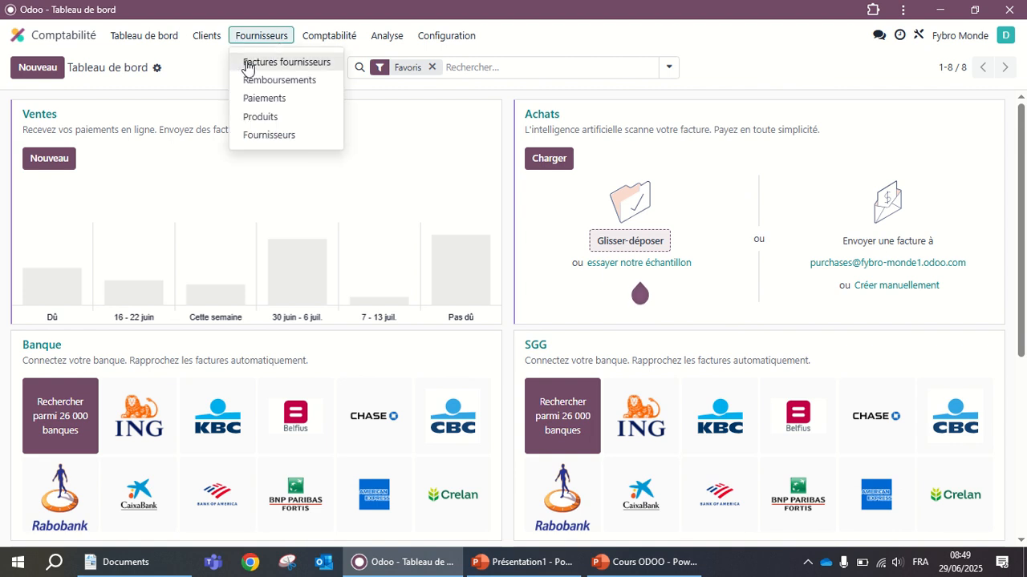
pyautogui.click(246, 70)
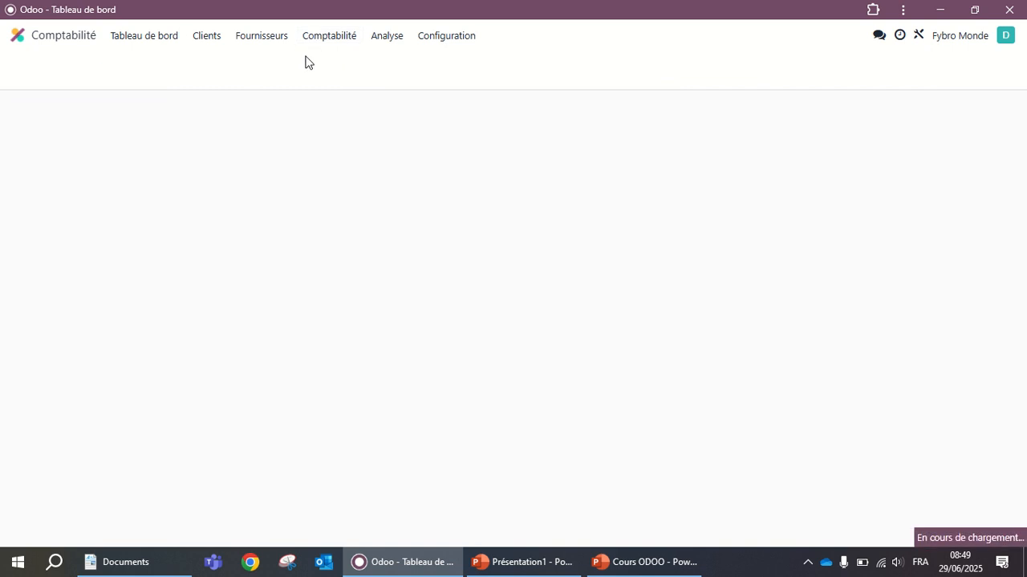
pyautogui.click(135, 40)
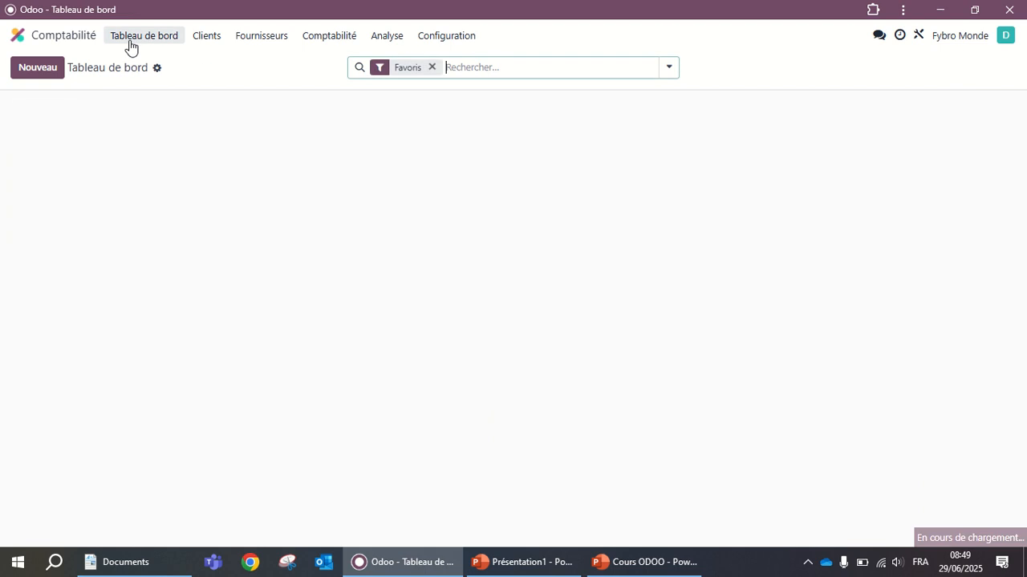
# Examine the accounting settings for fiscal localisation, taxes, currency, customer invoices, customer payments and supplier invoices.
pyautogui.click(451, 40)
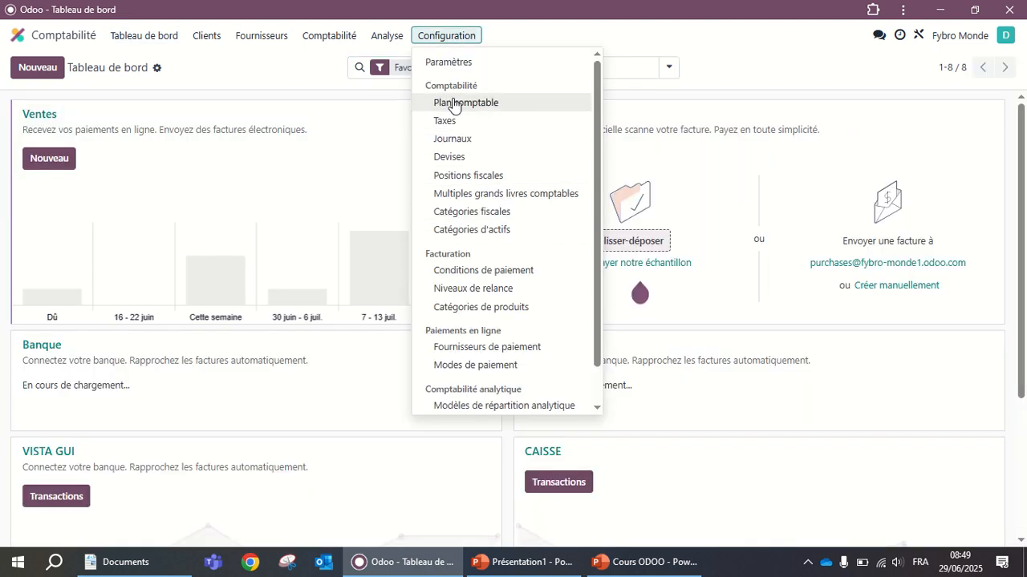
pyautogui.click(451, 64)
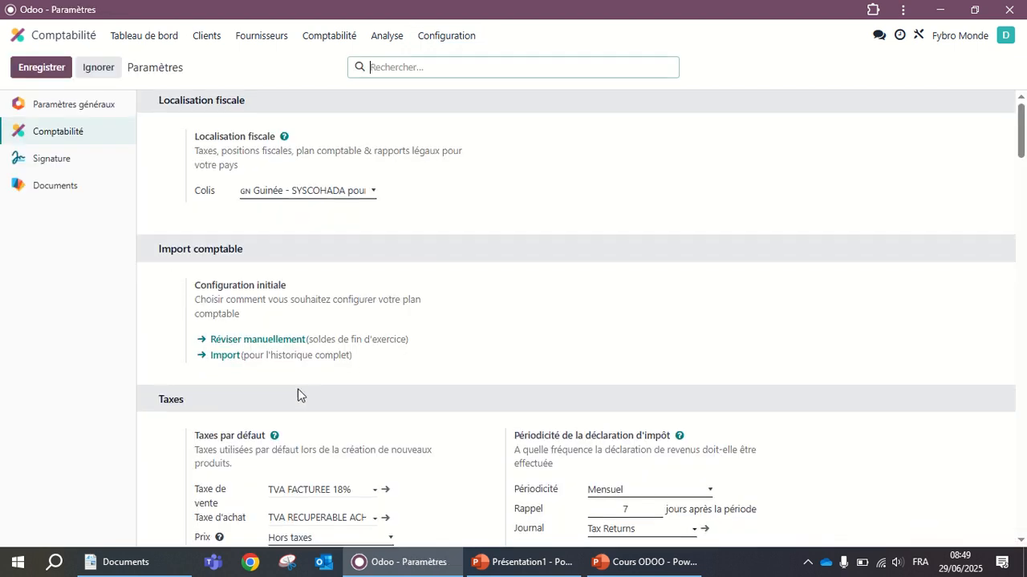
pyautogui.scroll(-2, 299, 397)
pyautogui.scroll(2, 298, 395)
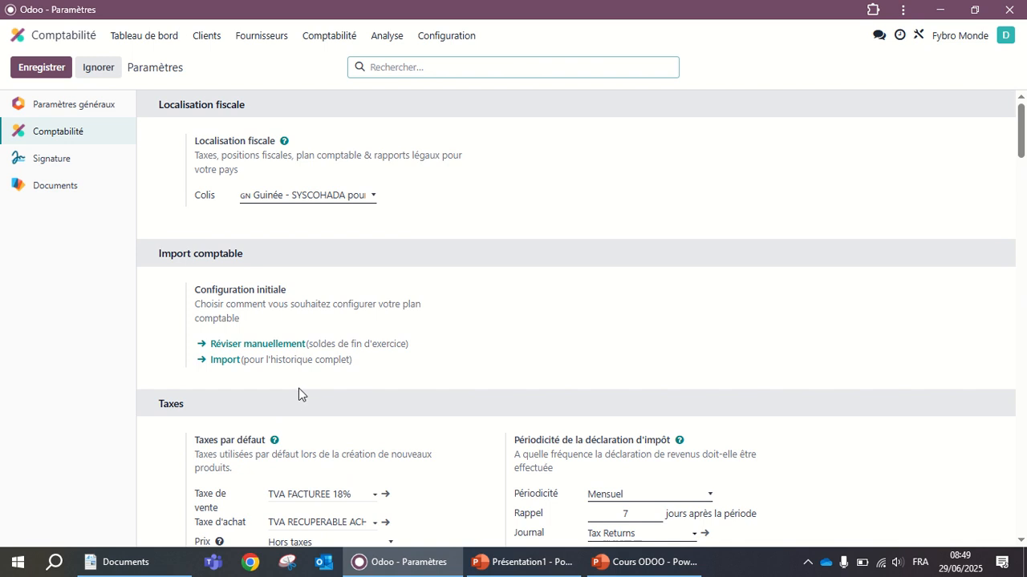
pyautogui.scroll(-3, 299, 389)
pyautogui.scroll(-1, 299, 393)
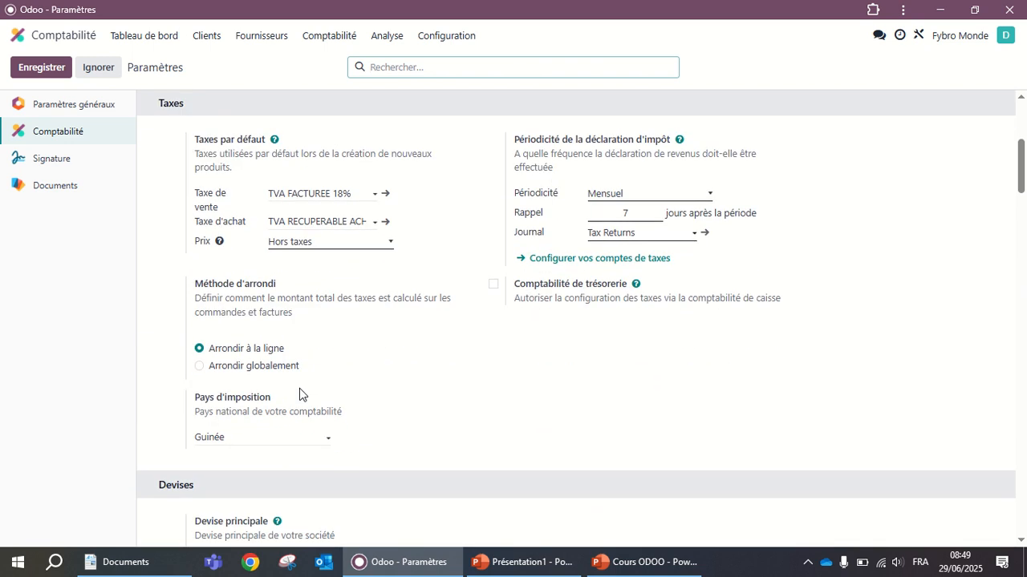
pyautogui.scroll(-5, 299, 394)
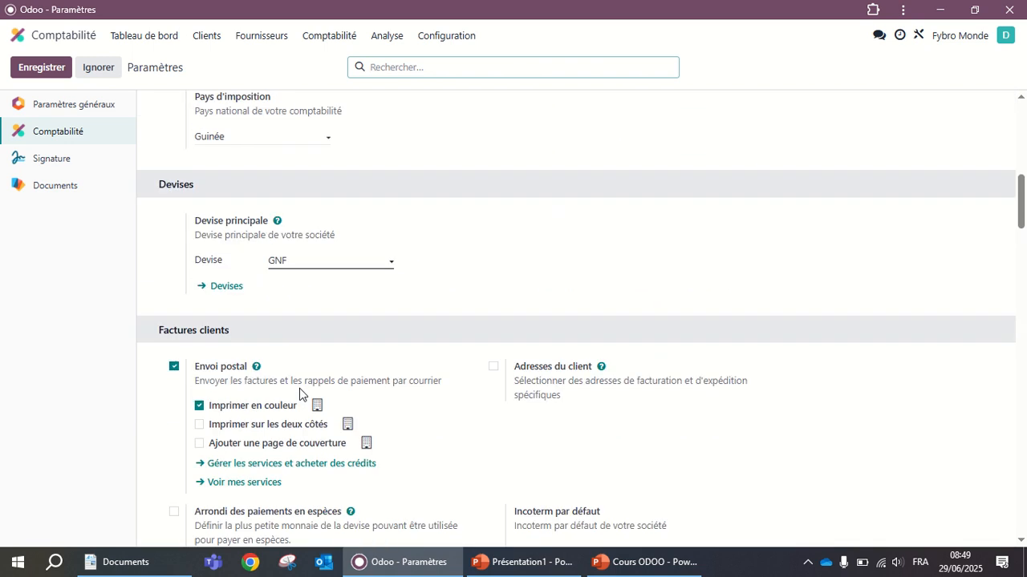
pyautogui.scroll(-1, 301, 393)
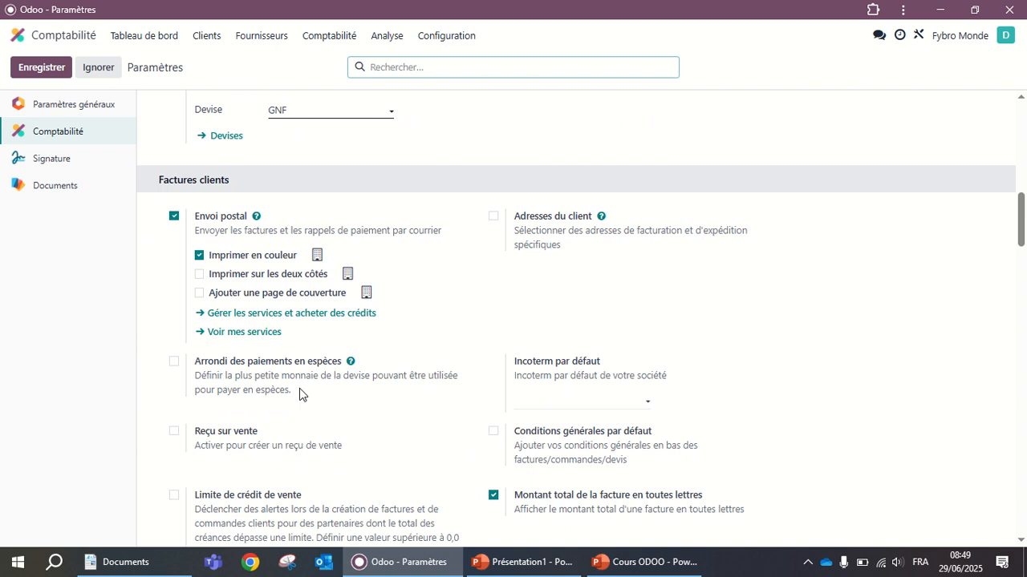
pyautogui.scroll(-2, 299, 388)
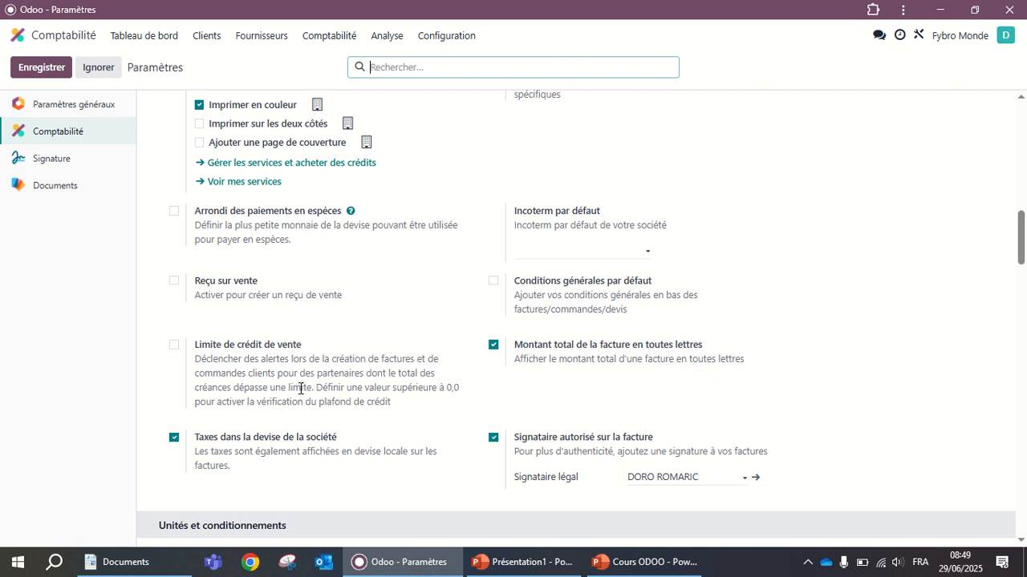
pyautogui.scroll(-3, 300, 388)
pyautogui.scroll(-3, 299, 389)
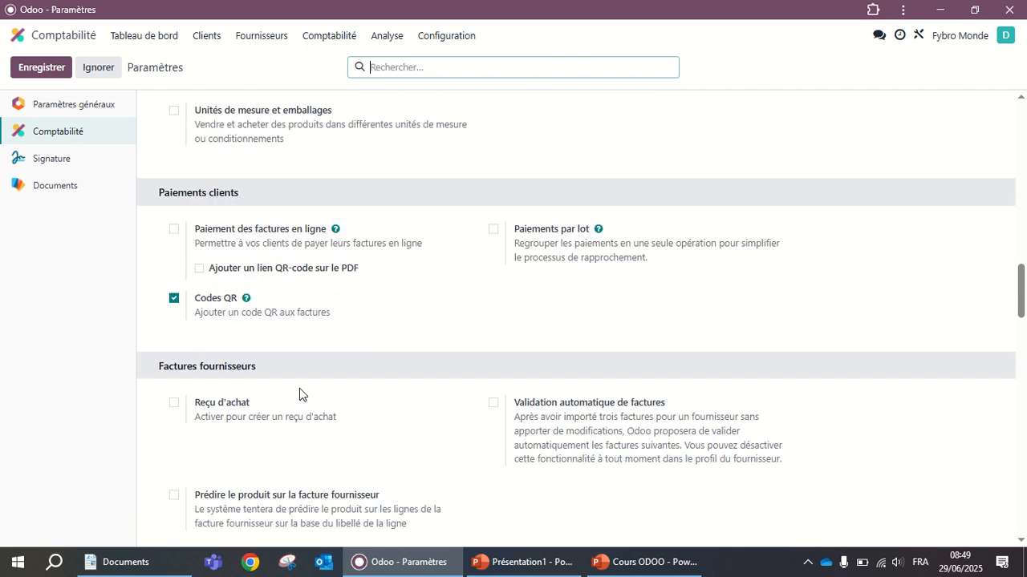
pyautogui.scroll(15, 300, 385)
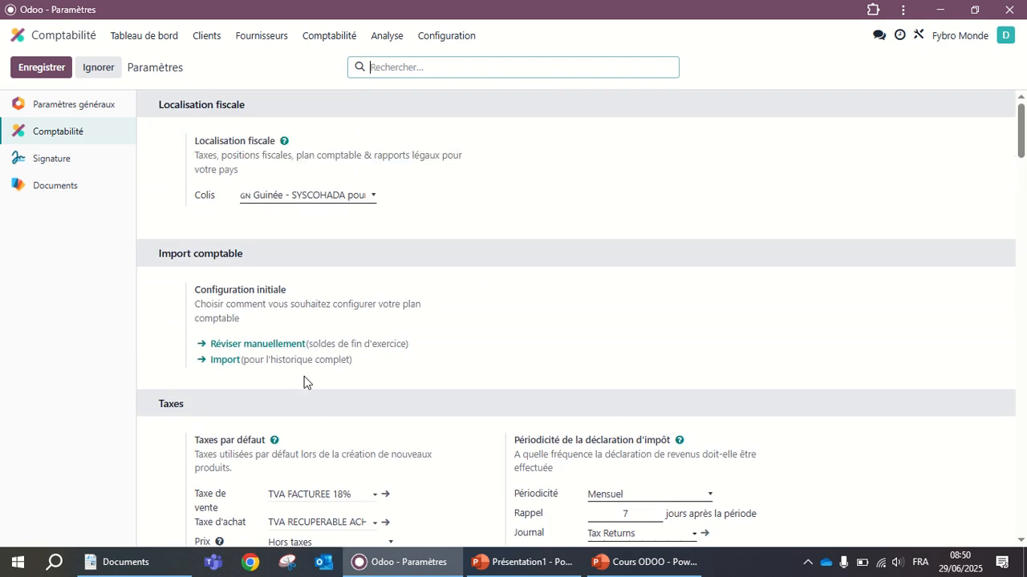
# Create a new supplier invoice and choose SOBRAGUI SA as the supplier.
pyautogui.click(249, 38)
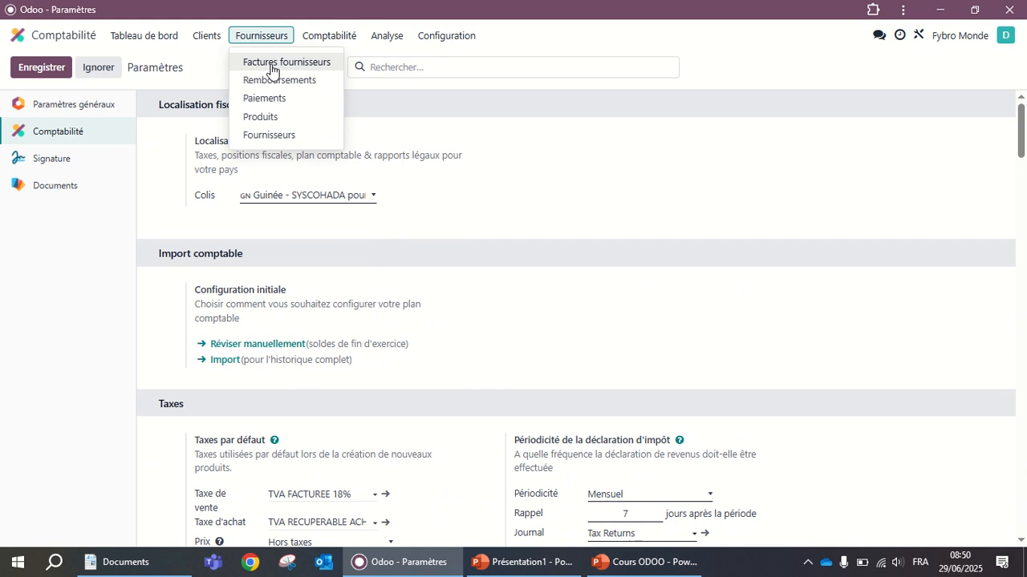
pyautogui.click(268, 69)
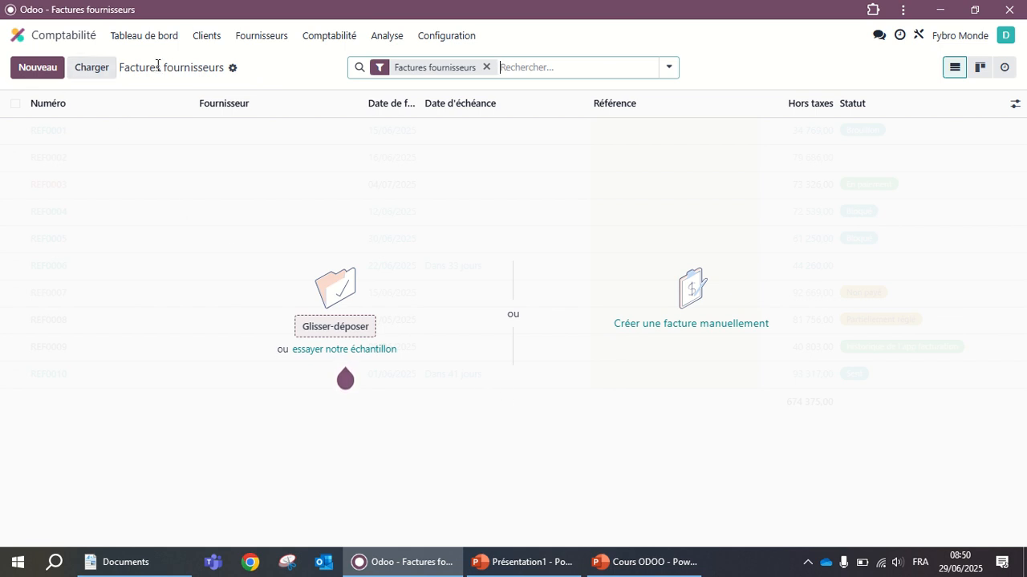
pyautogui.click(40, 71)
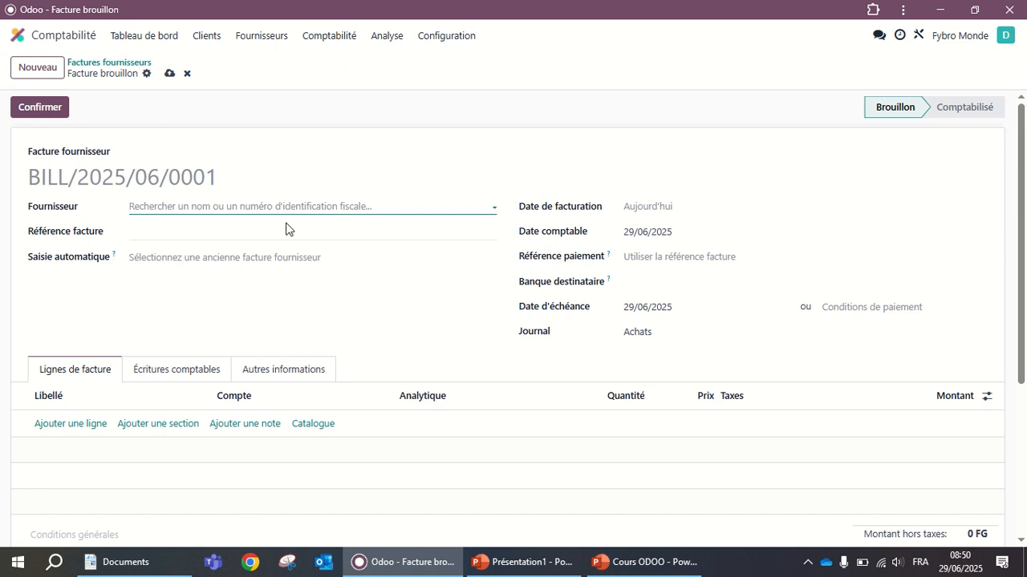
pyautogui.click(469, 209)
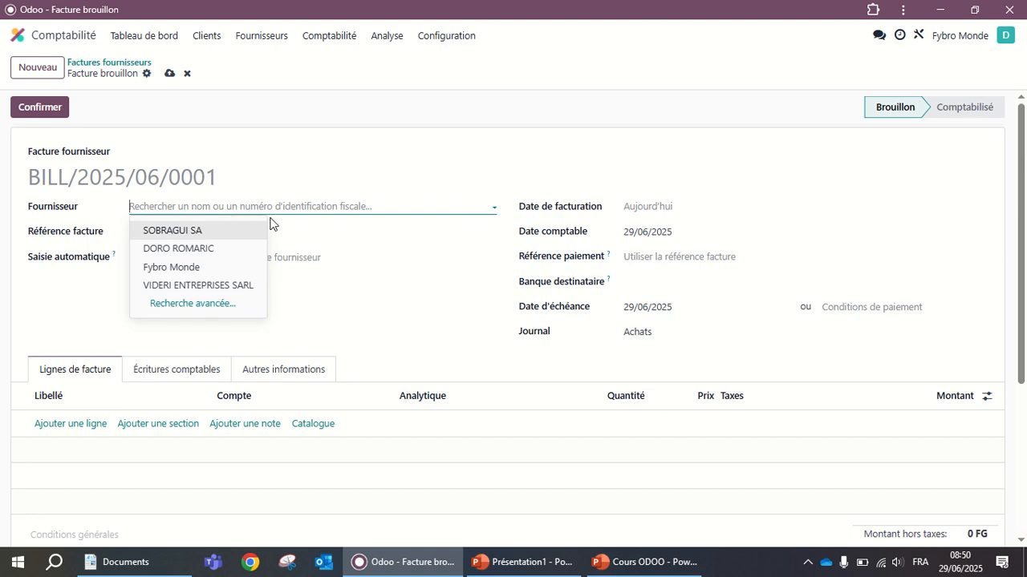
pyautogui.click(182, 233)
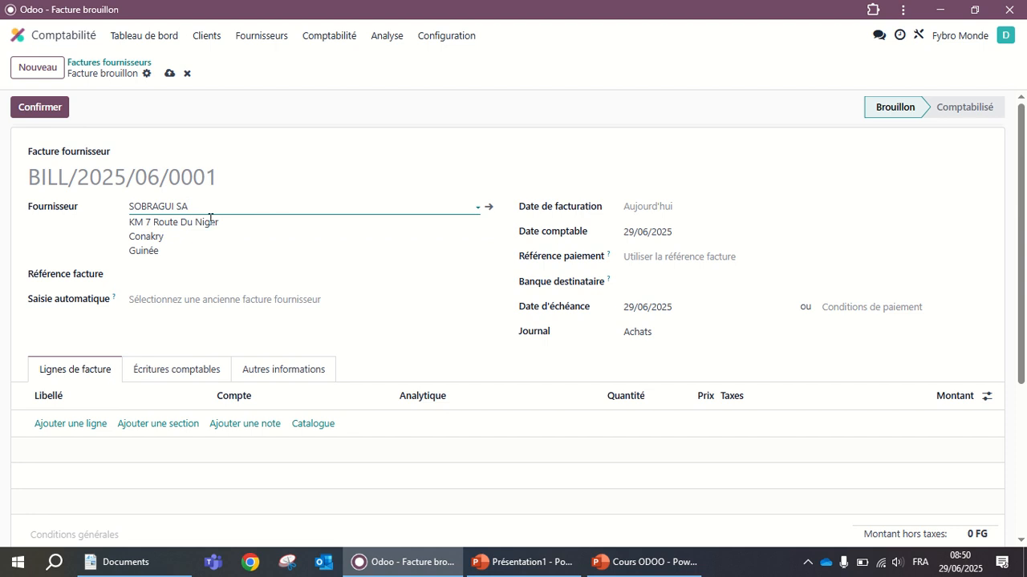
# Set the supplier invoice's reference to FACH001.
pyautogui.press('Tab')
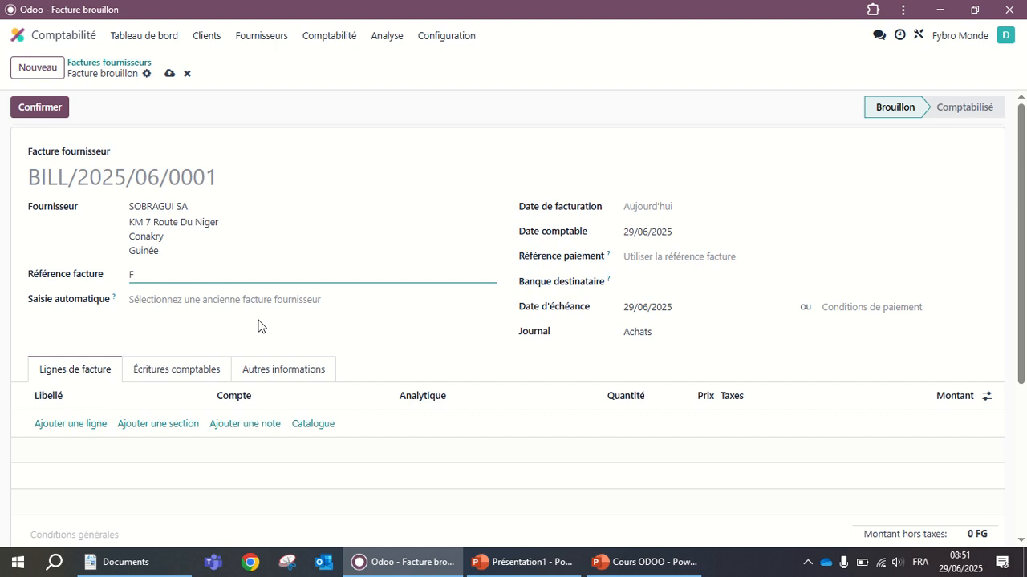
pyautogui.write('ACH001')
pyautogui.press('Tab')
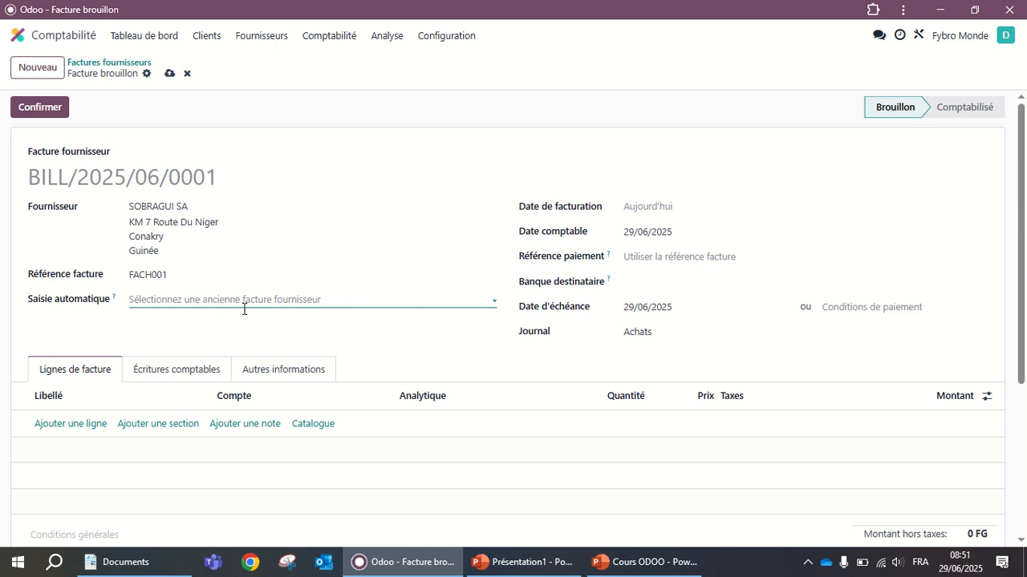
# Look through the invoice's header fields: invoice date, accounting date, payment reference, recipient bank, due date and journal.
pyautogui.press('Tab')
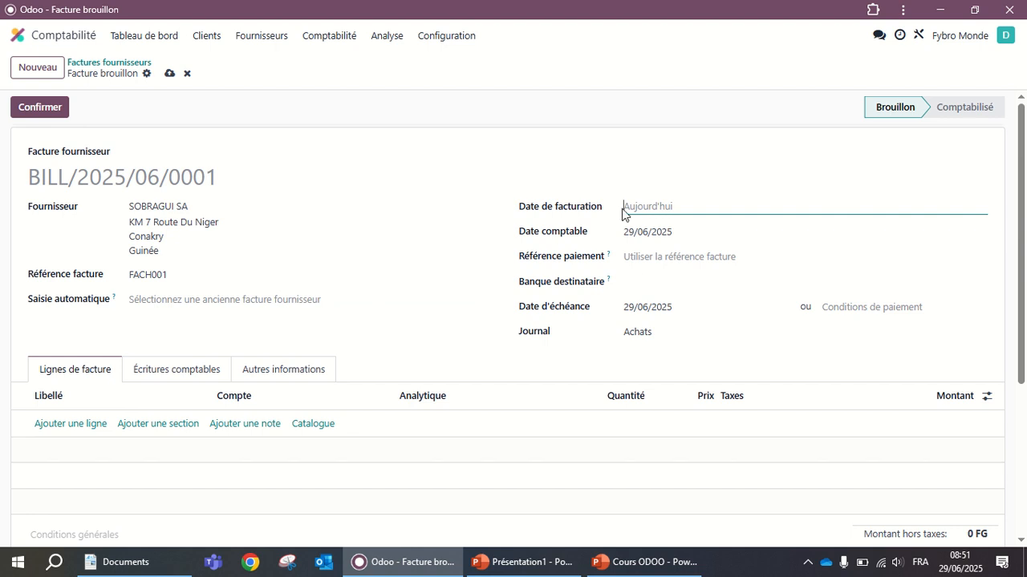
pyautogui.press('Tab')
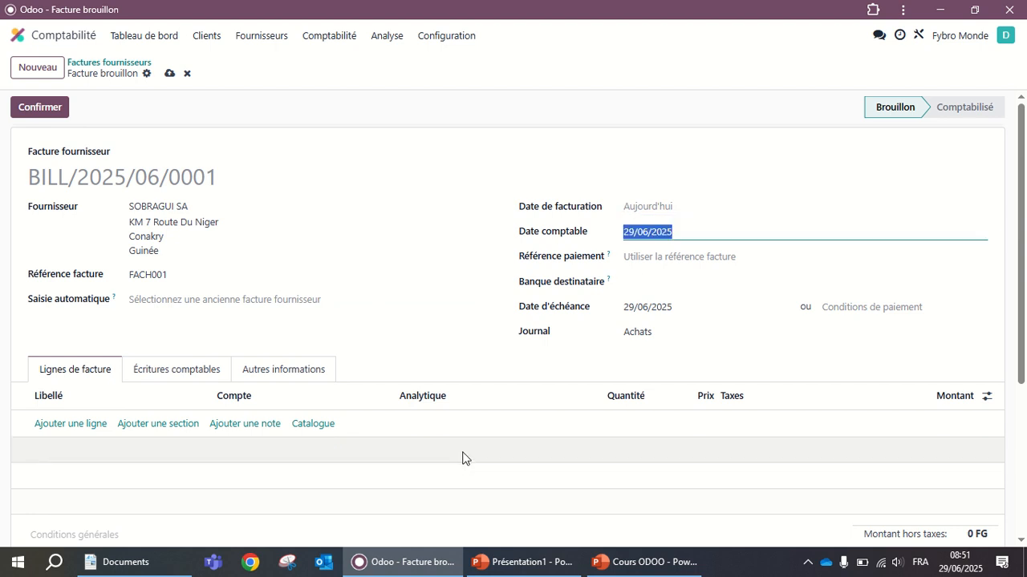
pyautogui.press('Tab')
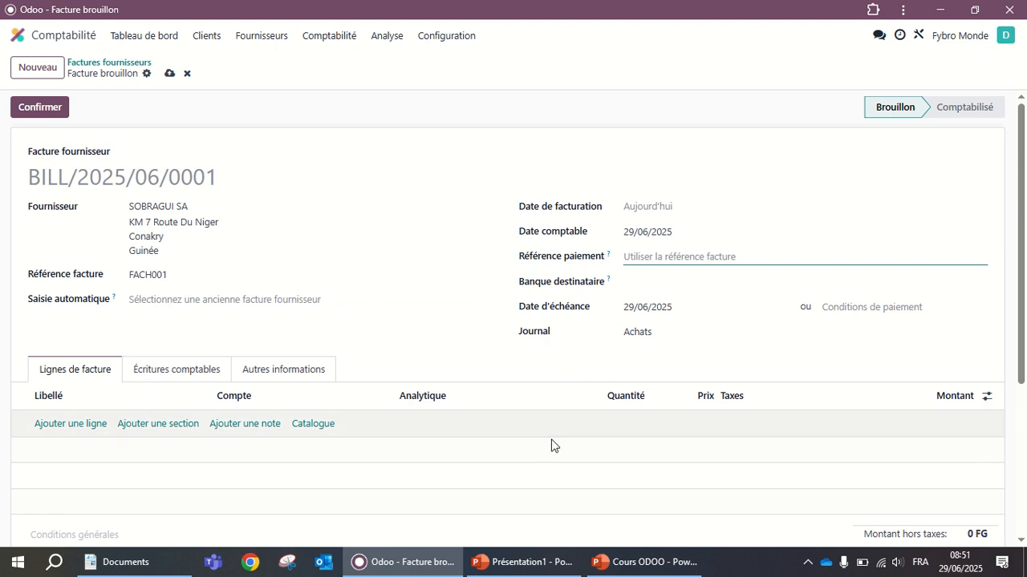
pyautogui.press('Tab')
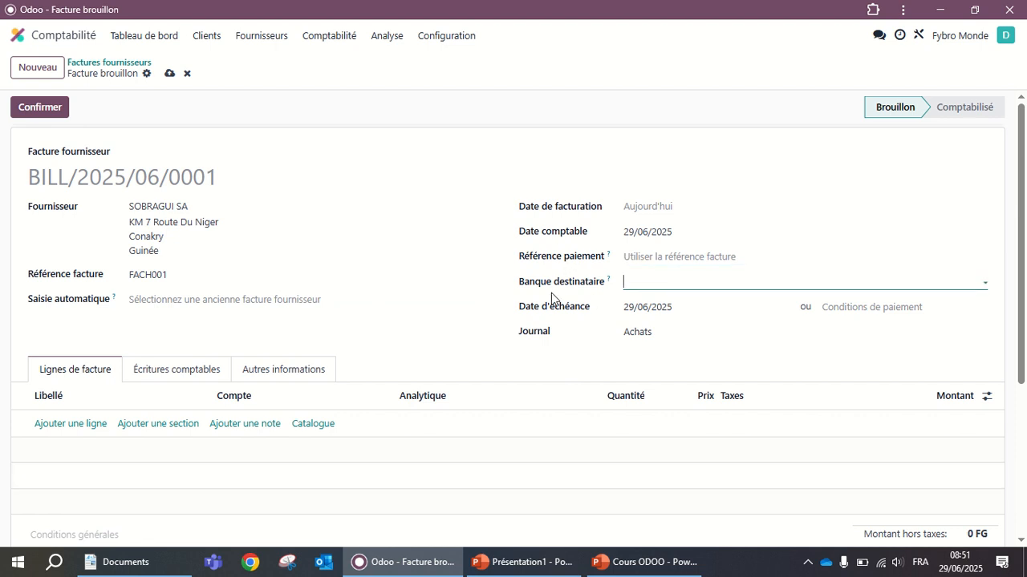
pyautogui.click(695, 284)
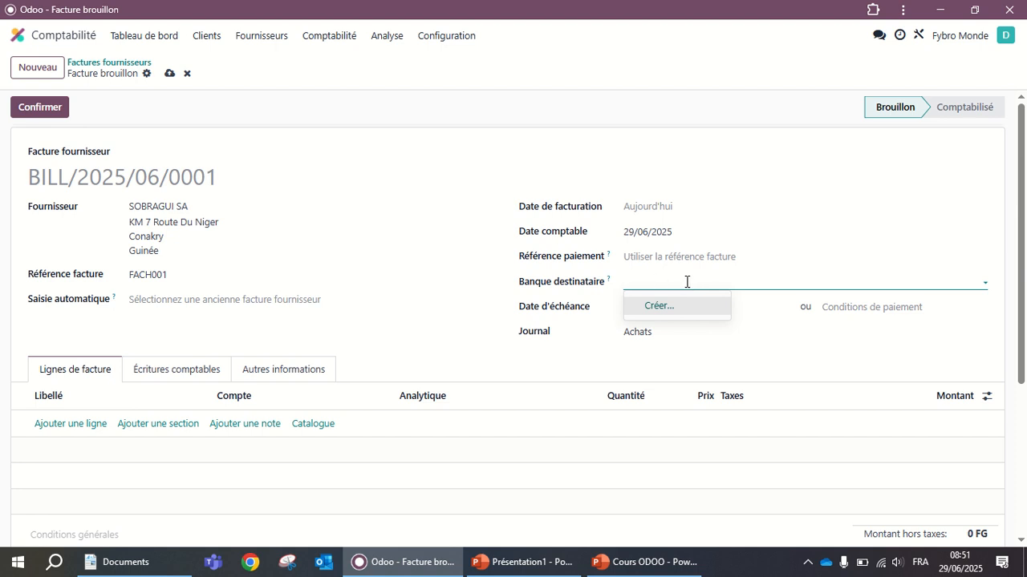
pyautogui.click(485, 519)
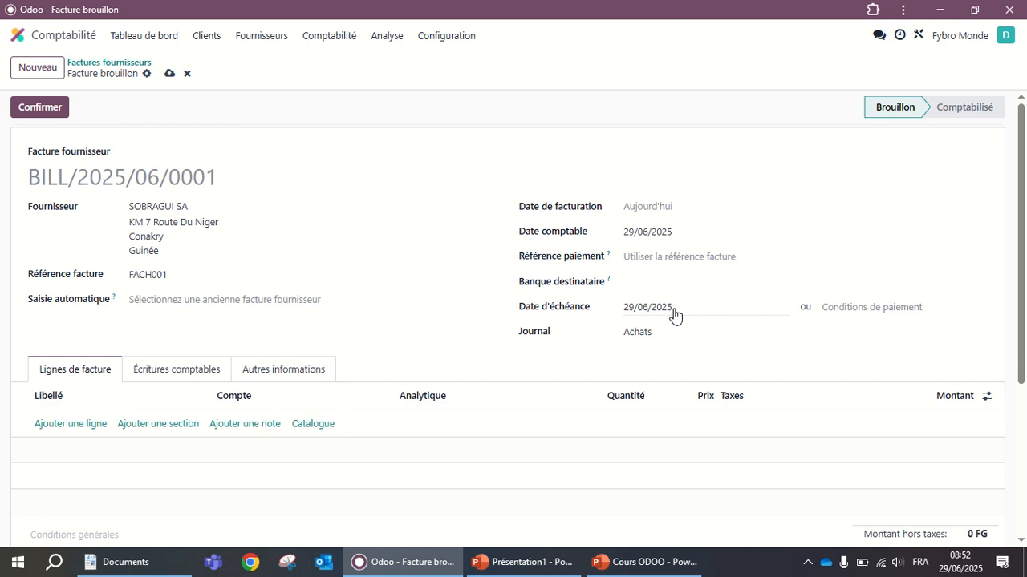
pyautogui.click(719, 314)
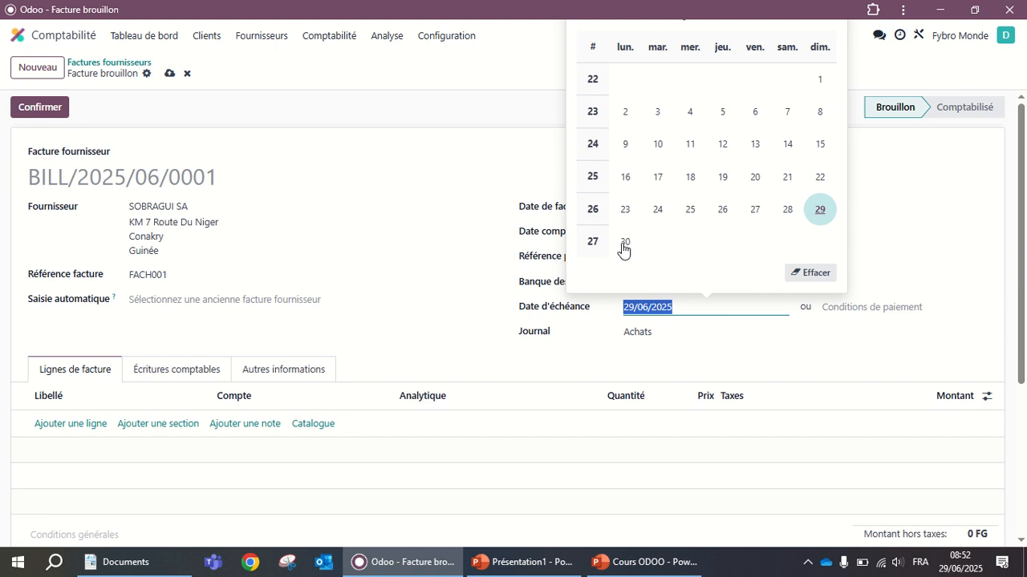
pyautogui.click(732, 312)
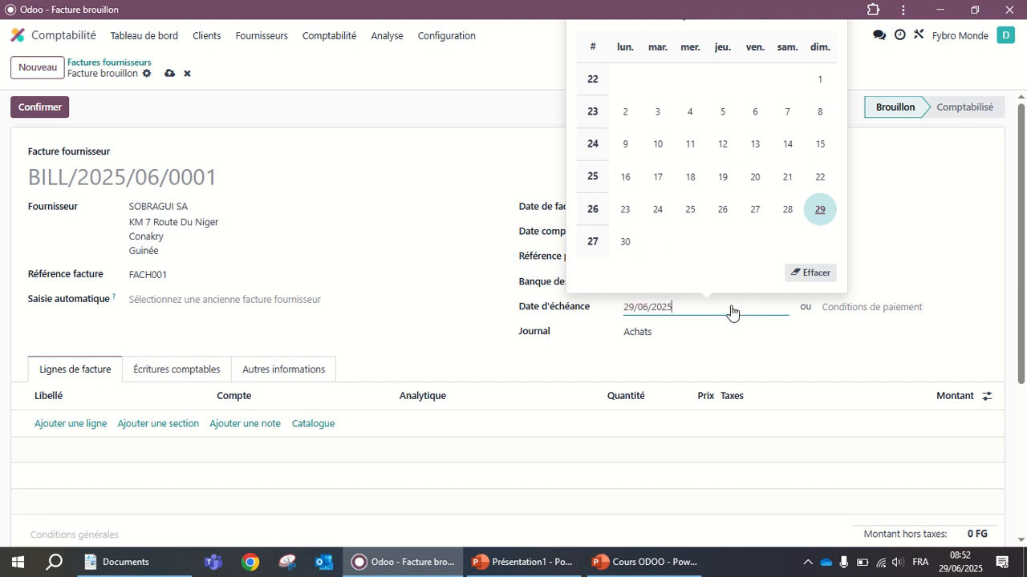
pyautogui.click(744, 327)
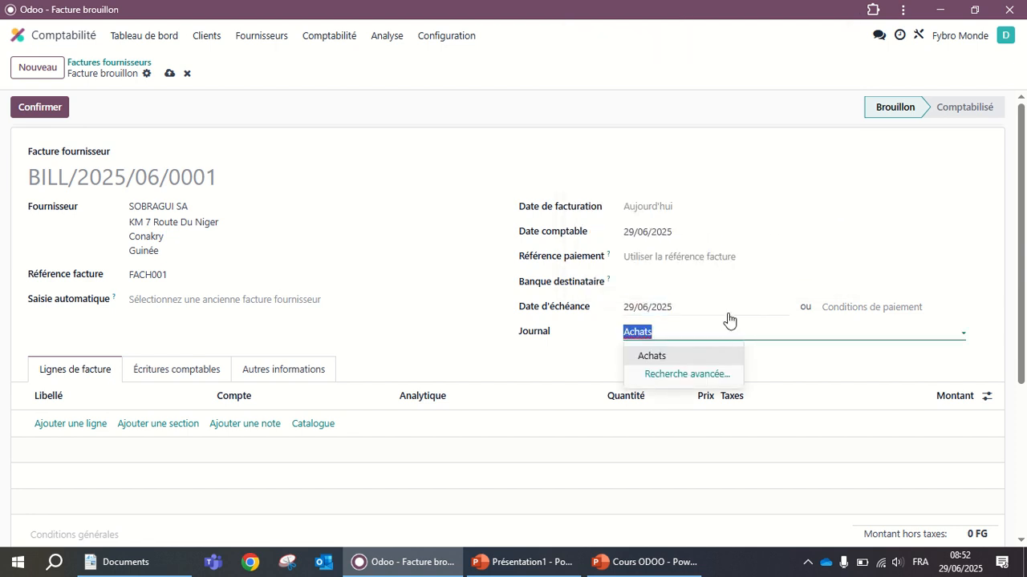
pyautogui.click(726, 315)
pyautogui.click(692, 334)
pyautogui.click(382, 397)
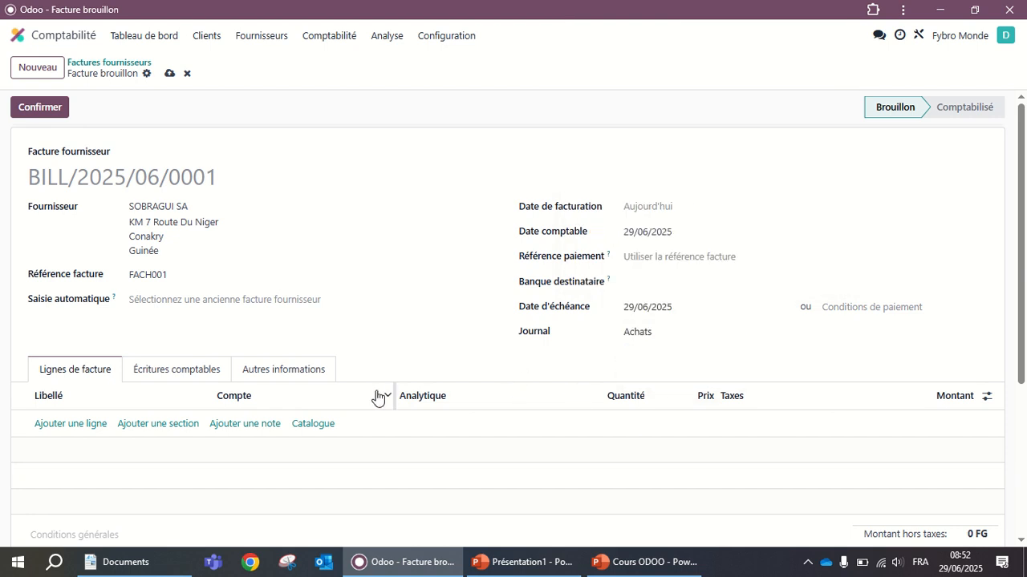
# Add an invoice line labelled ACHAT TOYOTA, keeping account 601100 for purchases of goods in the region.
pyautogui.click(71, 423)
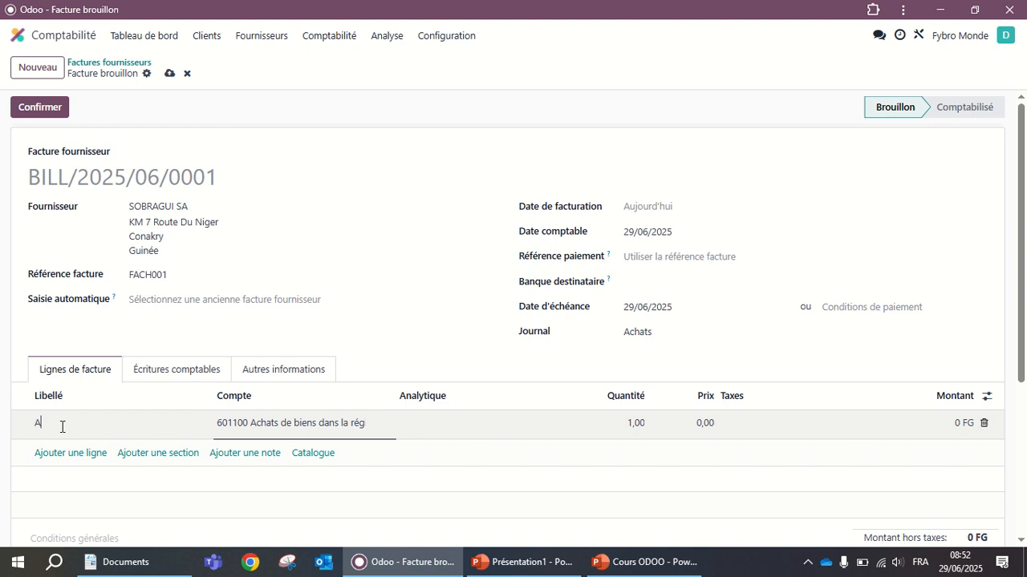
pyautogui.write('ACHAT TOYOTA')
pyautogui.press('Tab')
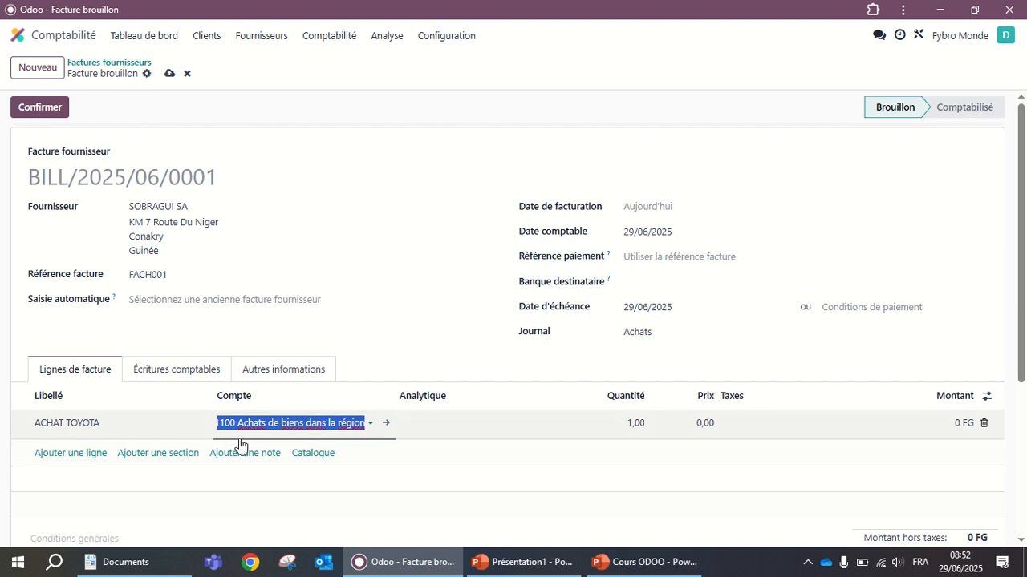
pyautogui.click(478, 434)
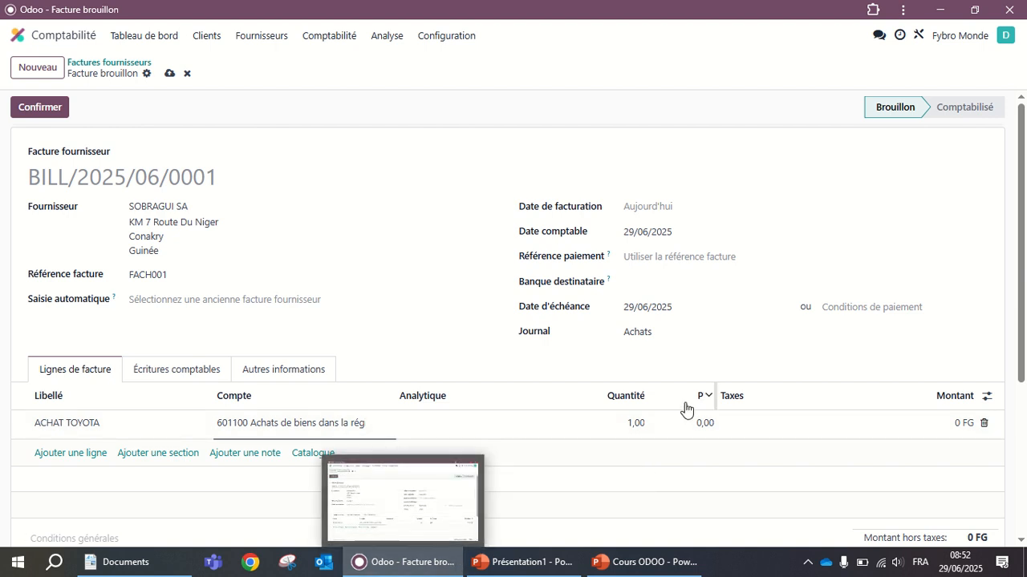
# Set the ACHAT TOYOTA line's quantity to 10 and its unit price to 10000000.
pyautogui.click(636, 423)
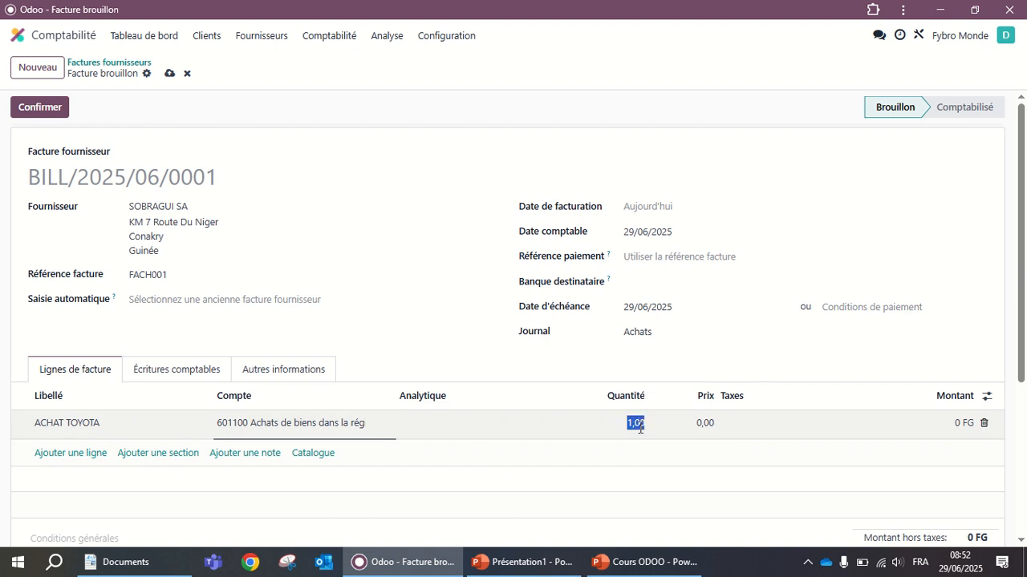
pyautogui.write('10')
pyautogui.press('Tab')
pyautogui.press('Tab')
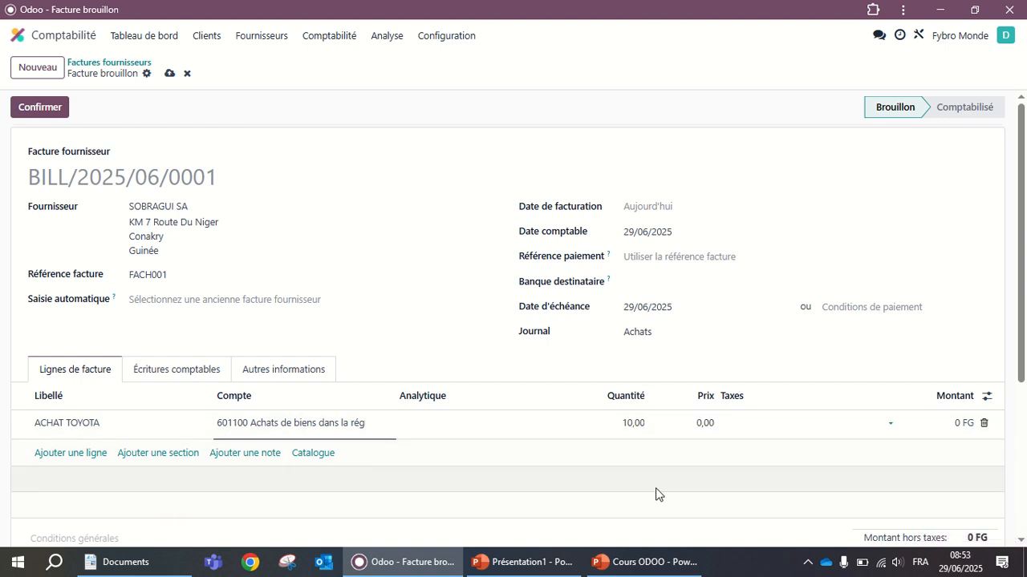
pyautogui.click(770, 422)
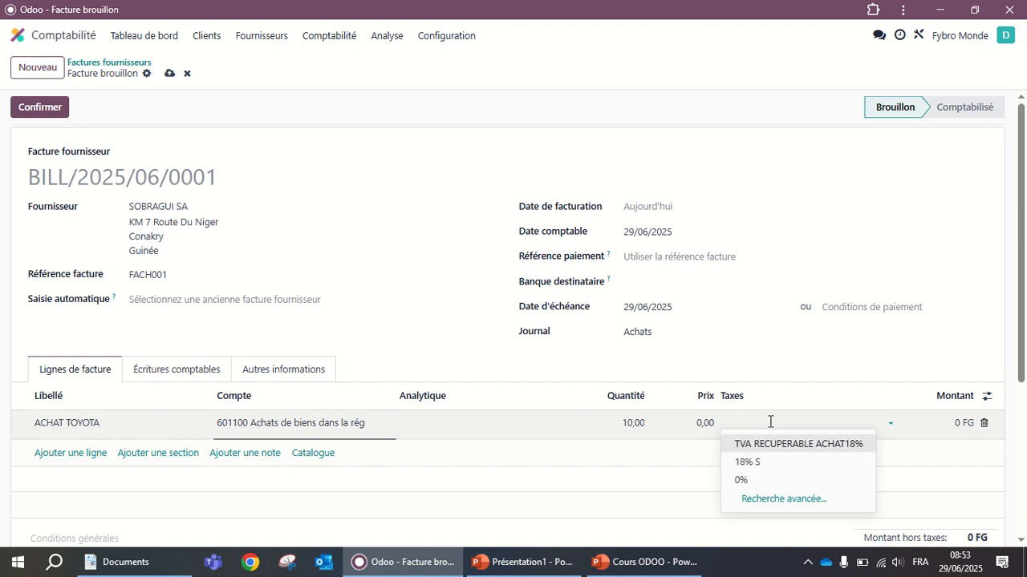
pyautogui.hotkey('shift', 'Tab')
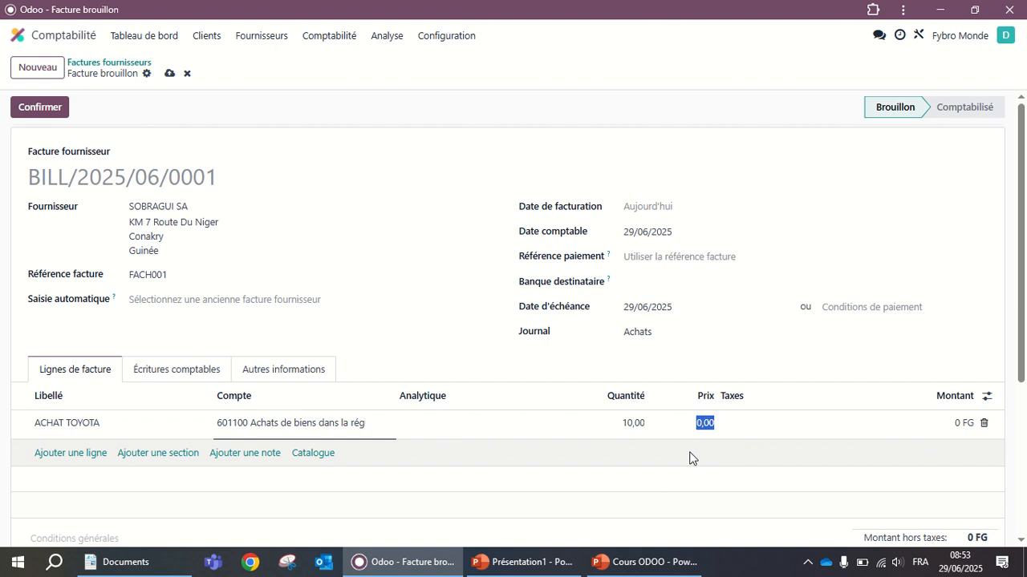
pyautogui.write('10000000')
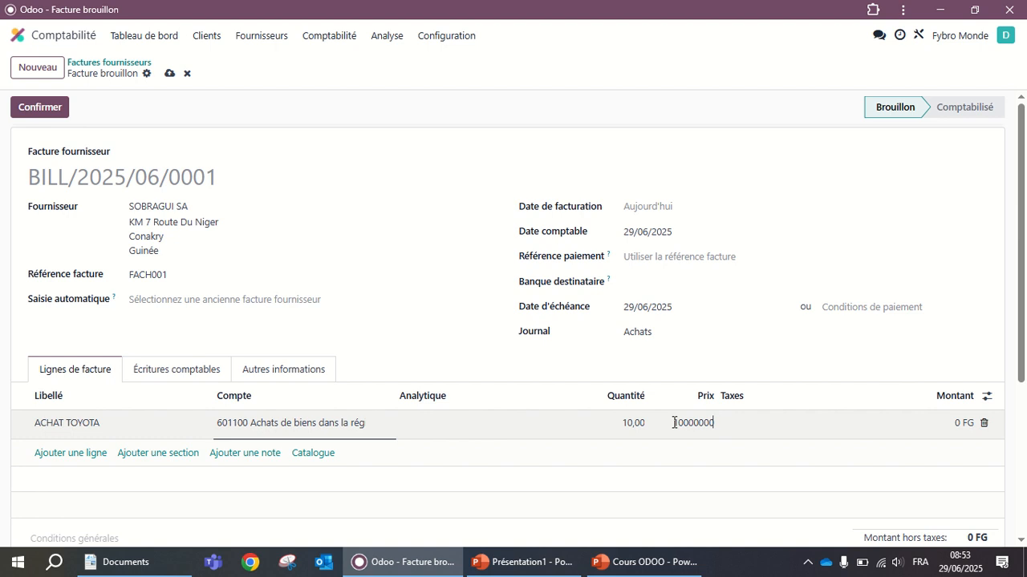
pyautogui.press('Tab')
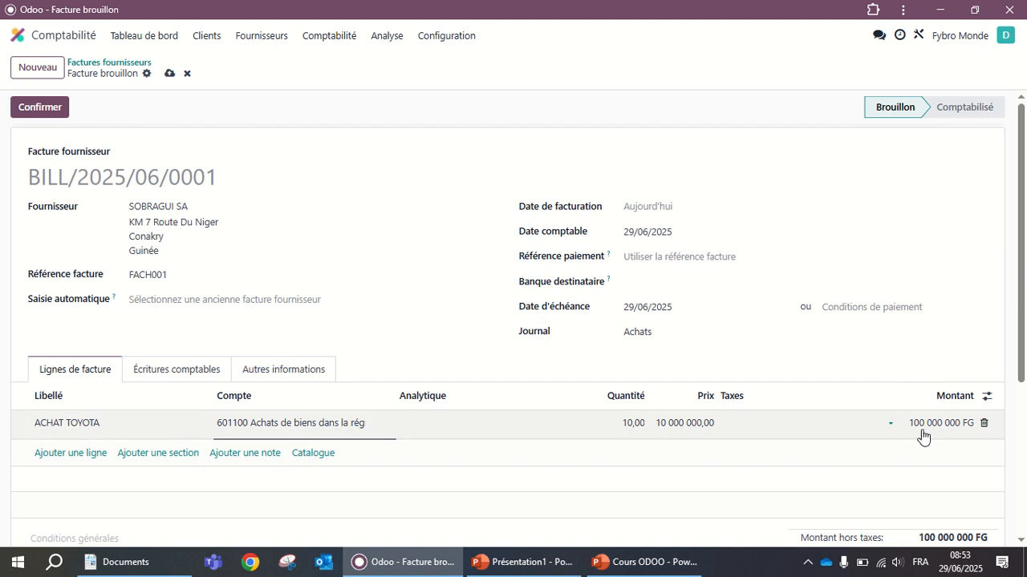
# Apply the TVA RECUPERABLE ACHAT18% tax to the ACHAT TOYOTA line.
pyautogui.scroll(-3, 696, 468)
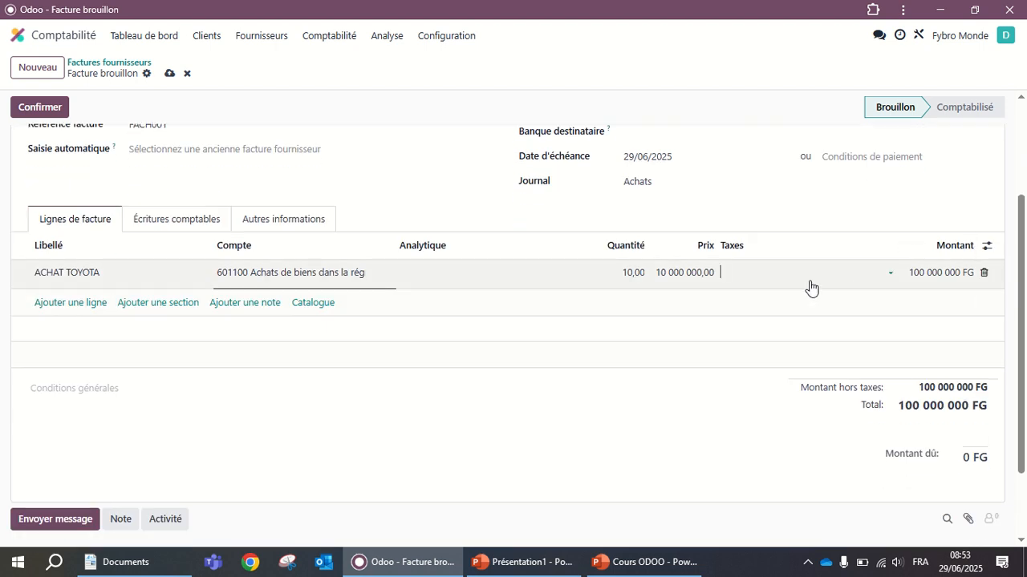
pyautogui.click(885, 275)
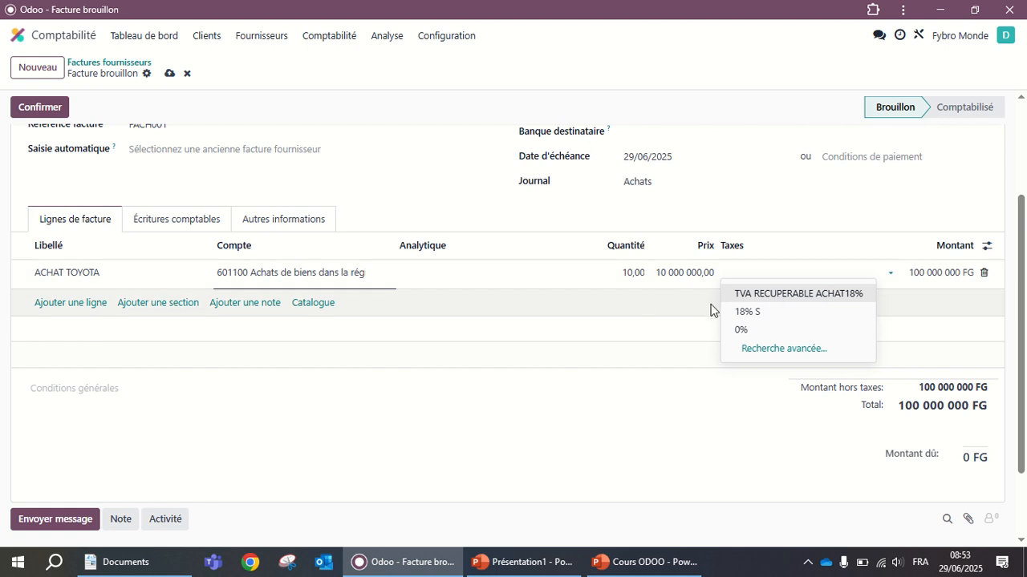
pyautogui.click(805, 295)
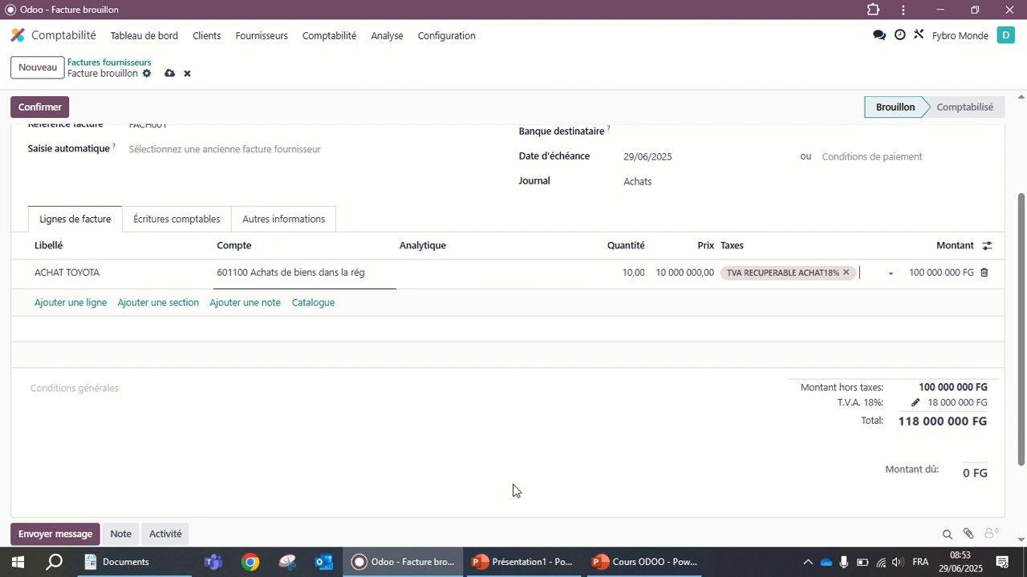
# Review the completed supplier invoice and save it as a draft.
pyautogui.scroll(2, 514, 470)
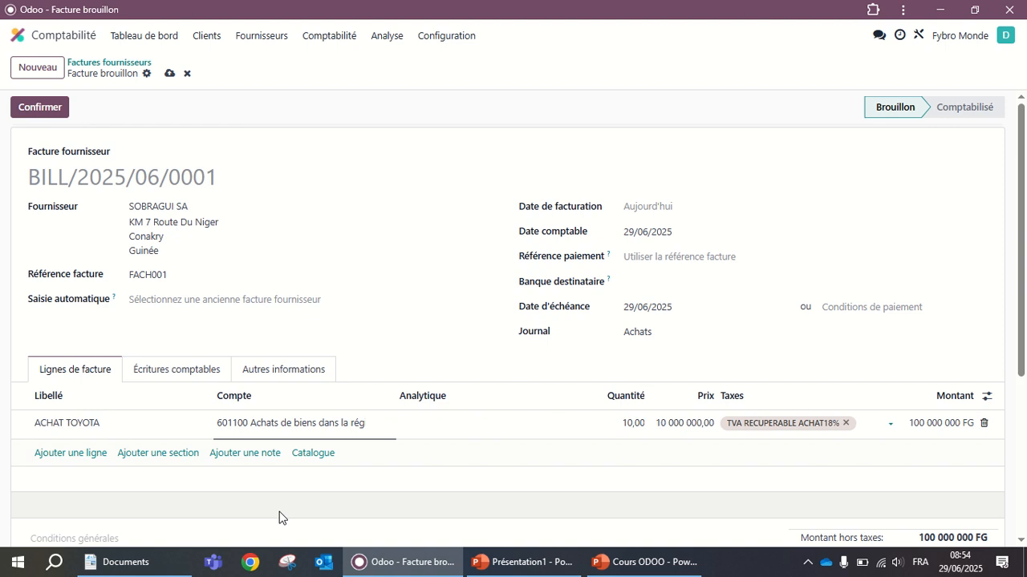
pyautogui.scroll(-3, 311, 486)
pyautogui.scroll(3, 313, 484)
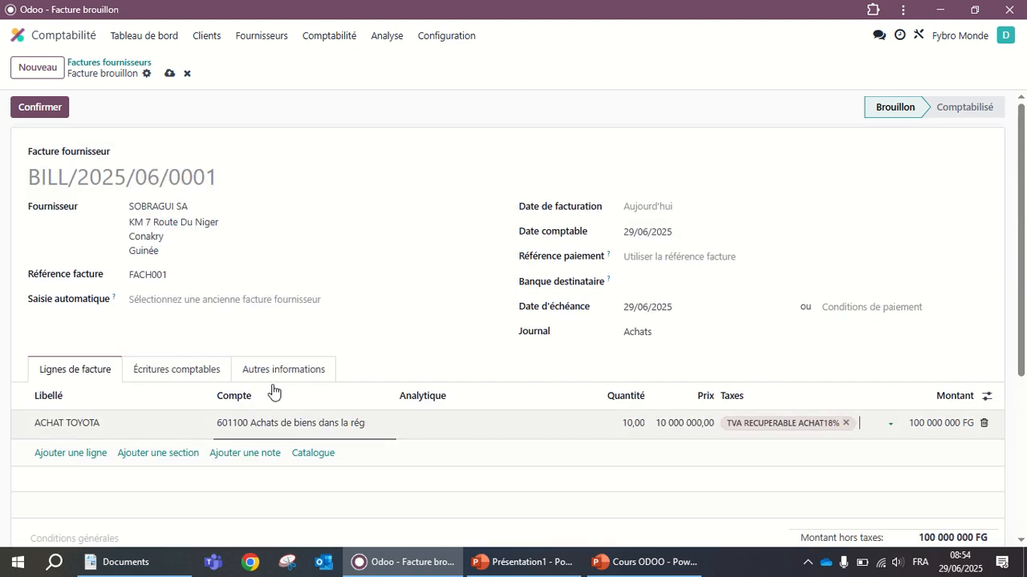
pyautogui.click(169, 73)
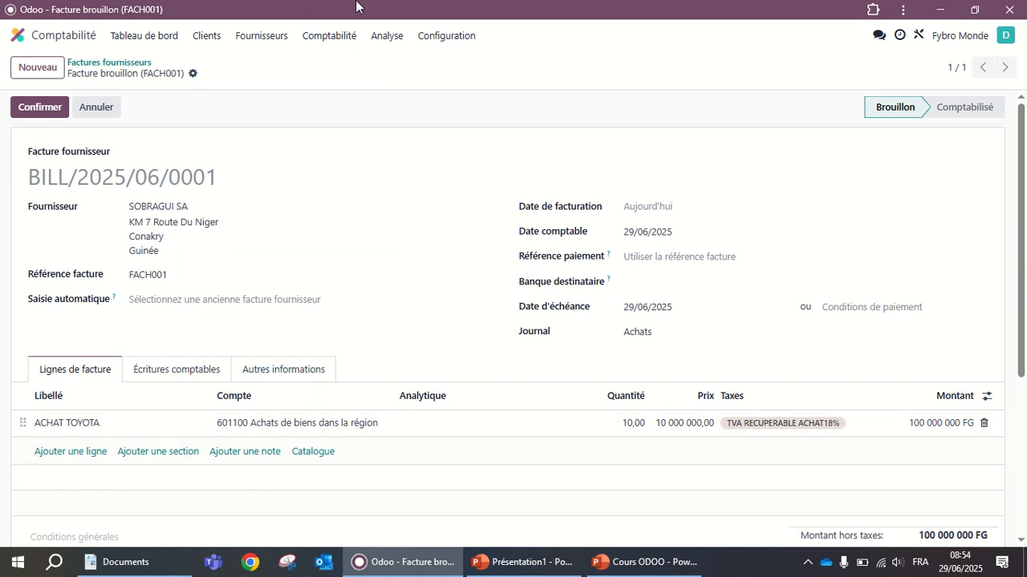
pyautogui.moveTo(428, 44)
pyautogui.click(390, 36)
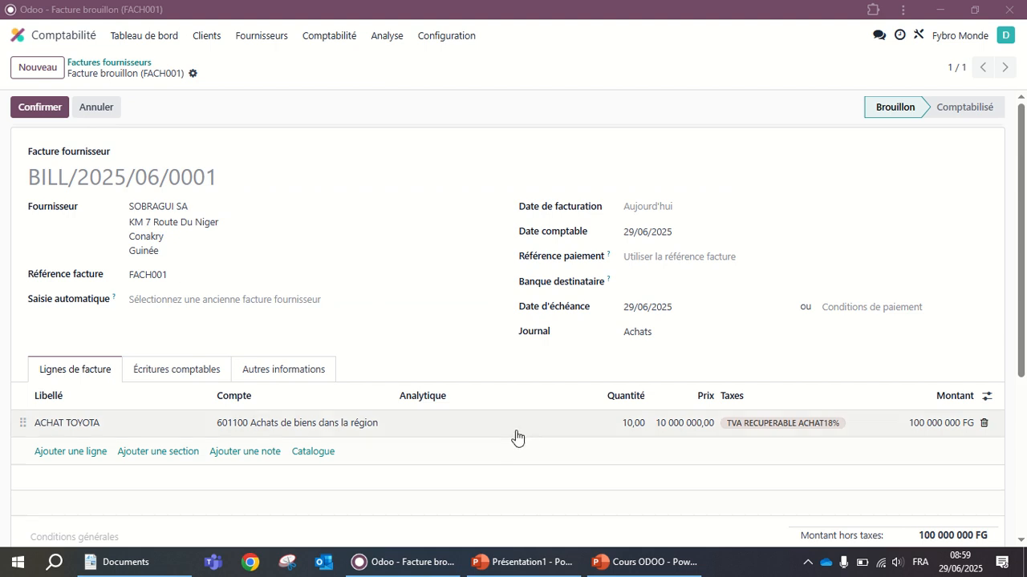
pyautogui.scroll(-4, 520, 436)
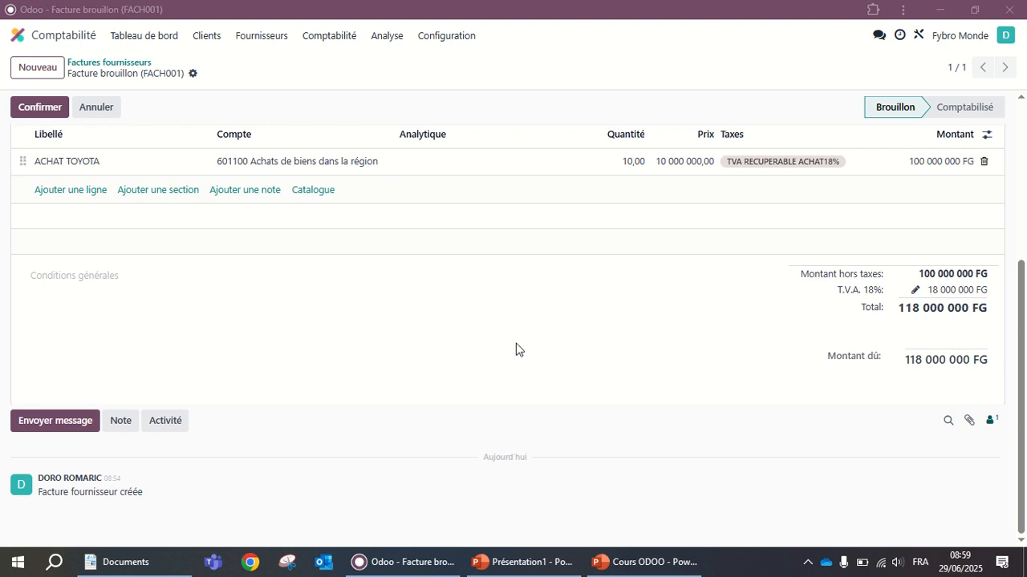
pyautogui.scroll(2, 515, 350)
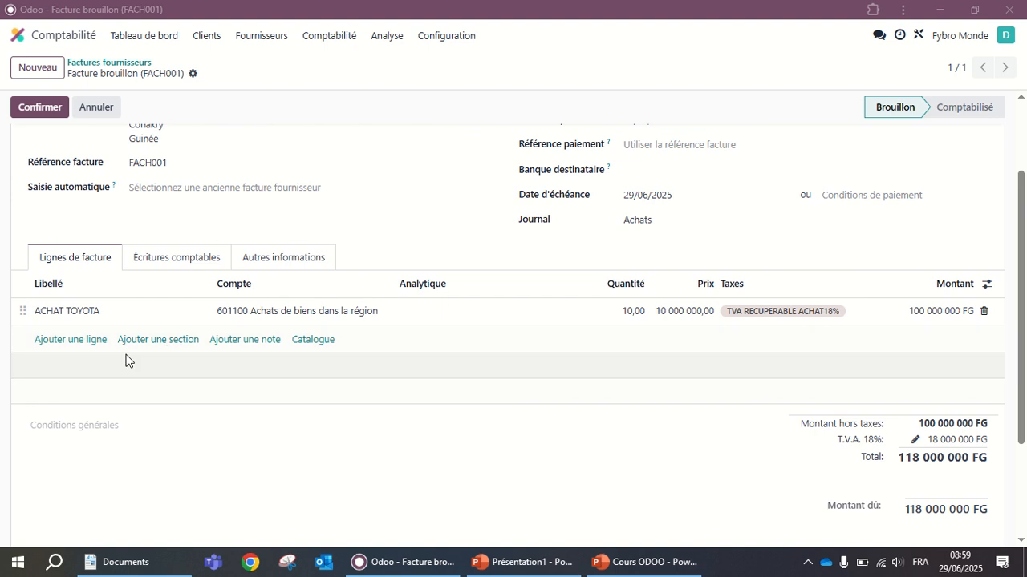
# Remove the extra empty invoice line and confirm the SOBRAGUI SA supplier invoice FACH001.
pyautogui.click(148, 340)
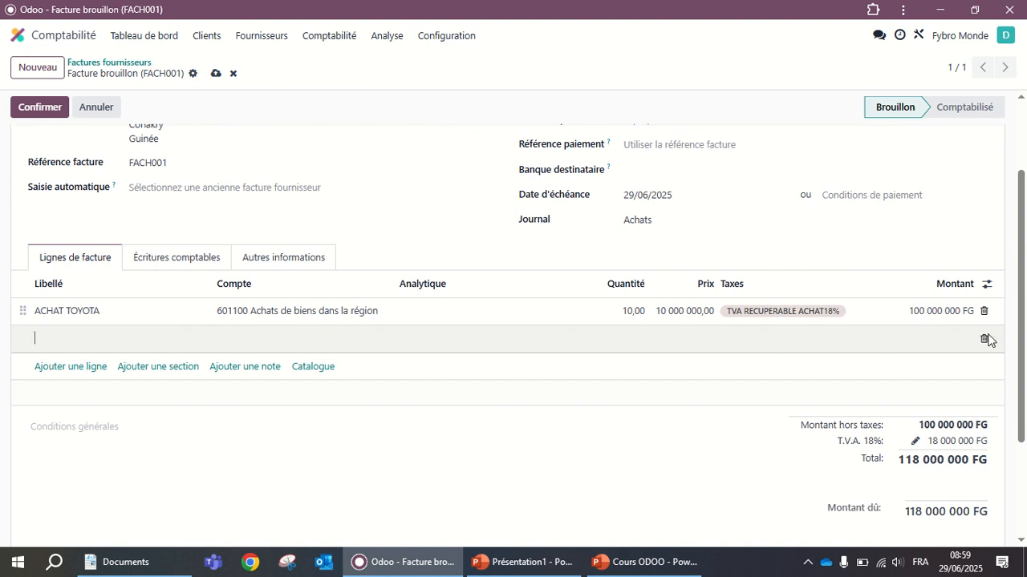
pyautogui.click(984, 340)
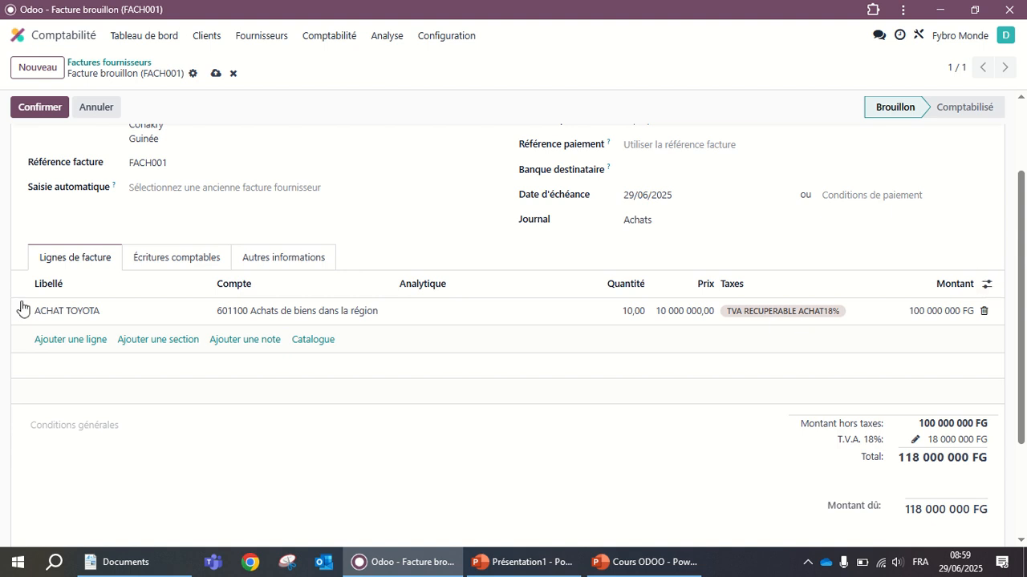
pyautogui.scroll(2, 344, 245)
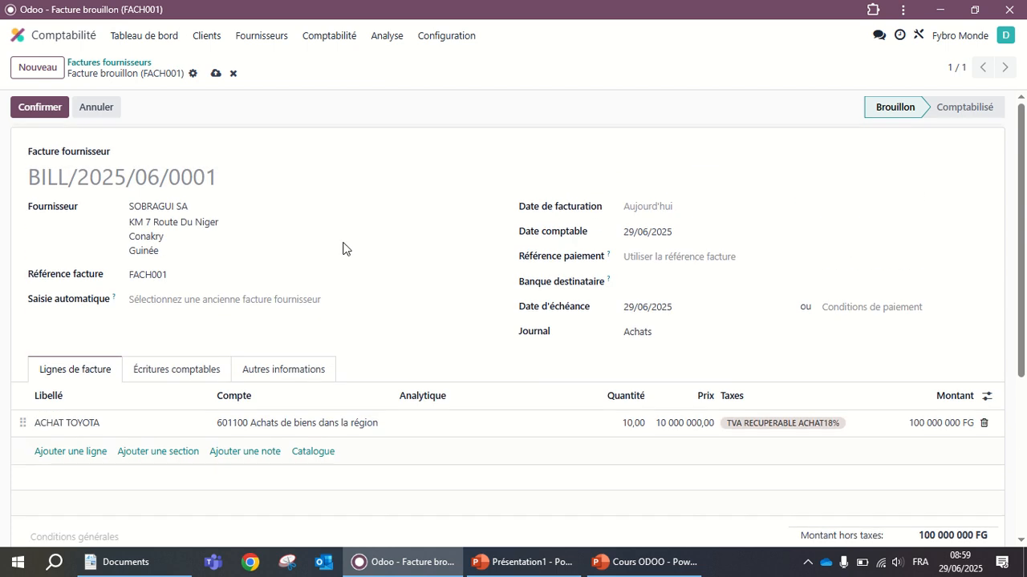
pyautogui.click(40, 109)
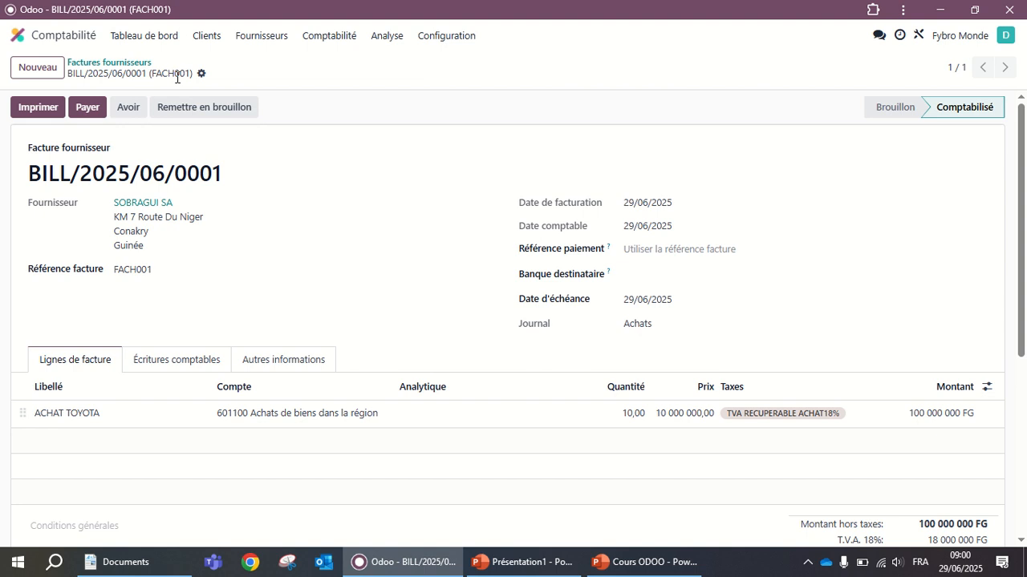
# Check the purchases journal on the accounting dashboard and open the SOBRAGUI SA invoice from its bills to pay.
pyautogui.click(125, 41)
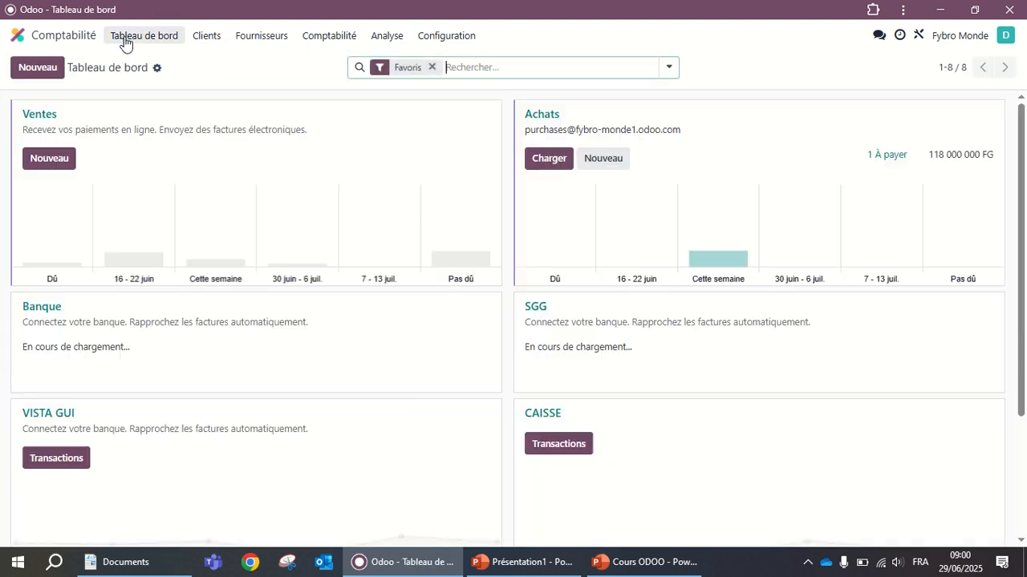
pyautogui.moveTo(722, 230)
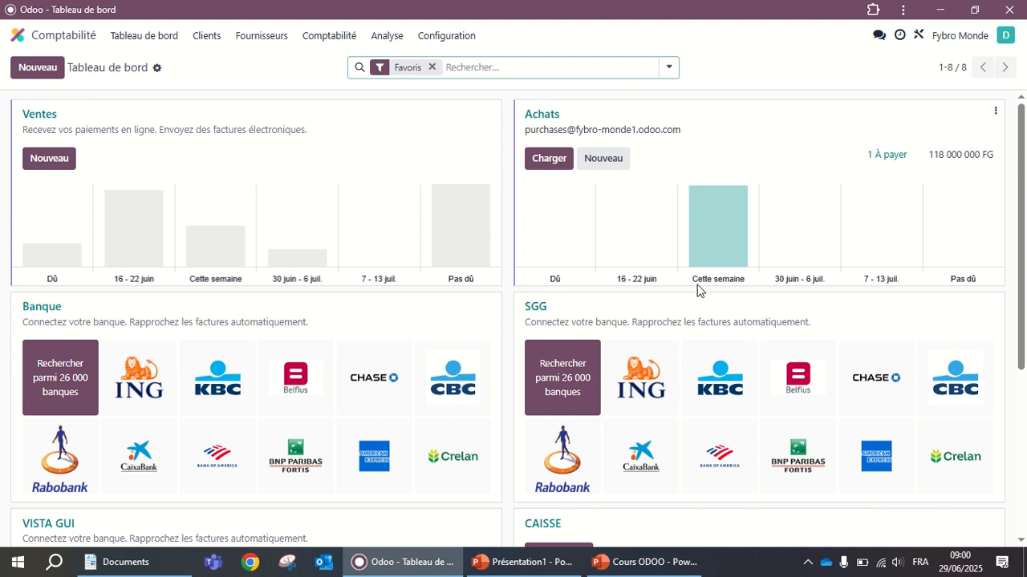
pyautogui.moveTo(727, 195)
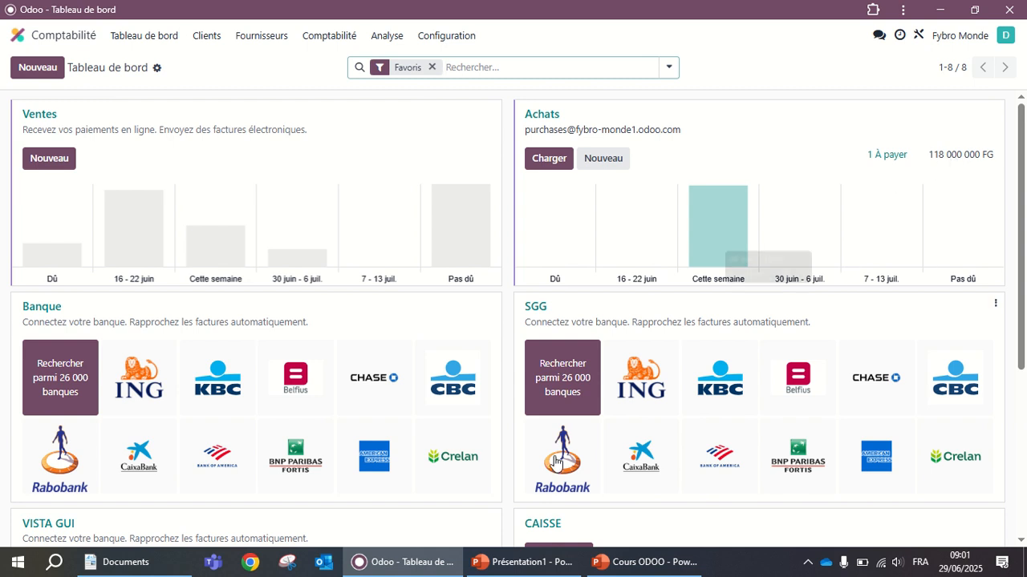
pyautogui.scroll(-3, 621, 281)
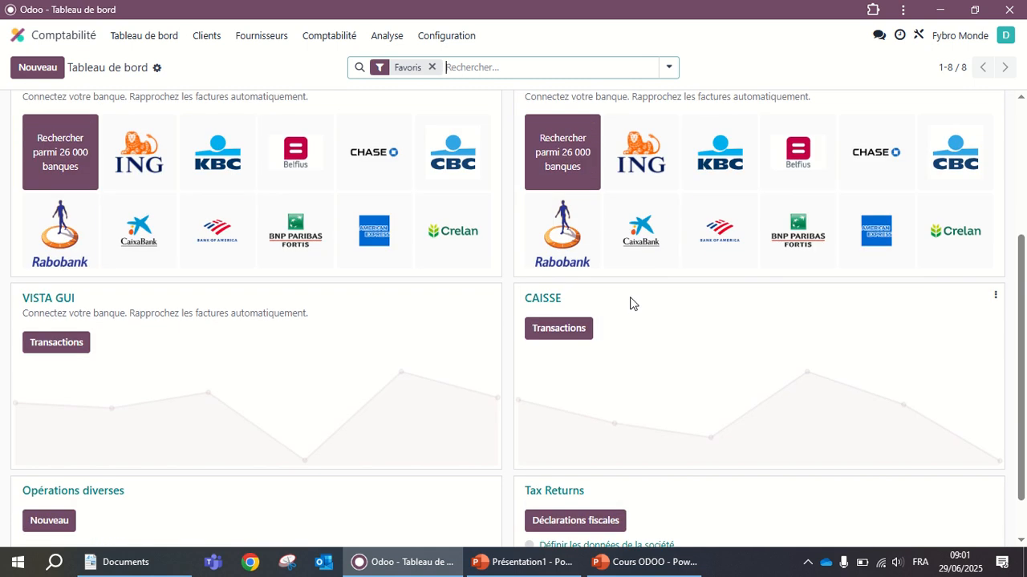
pyautogui.scroll(3, 668, 303)
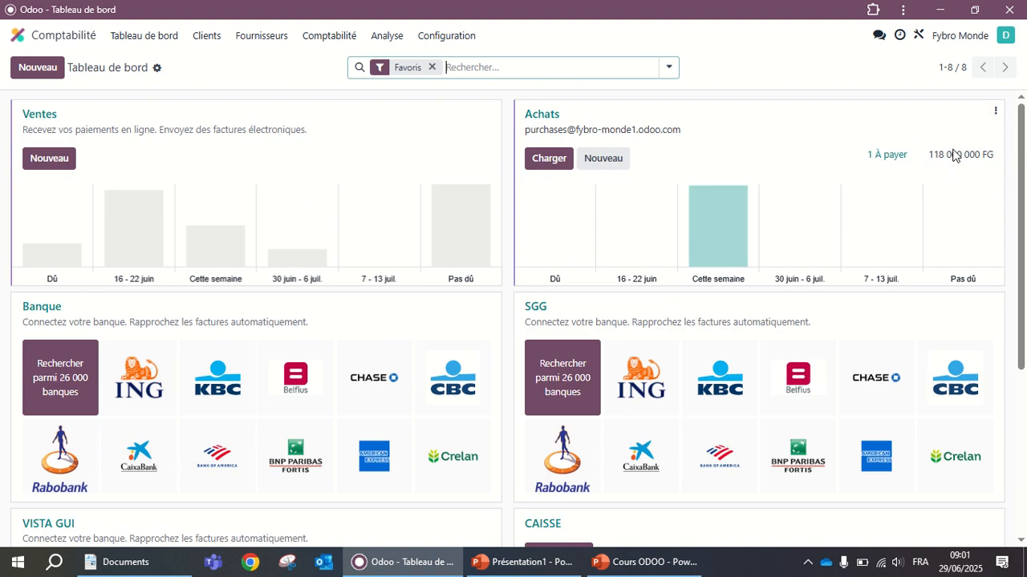
pyautogui.click(896, 155)
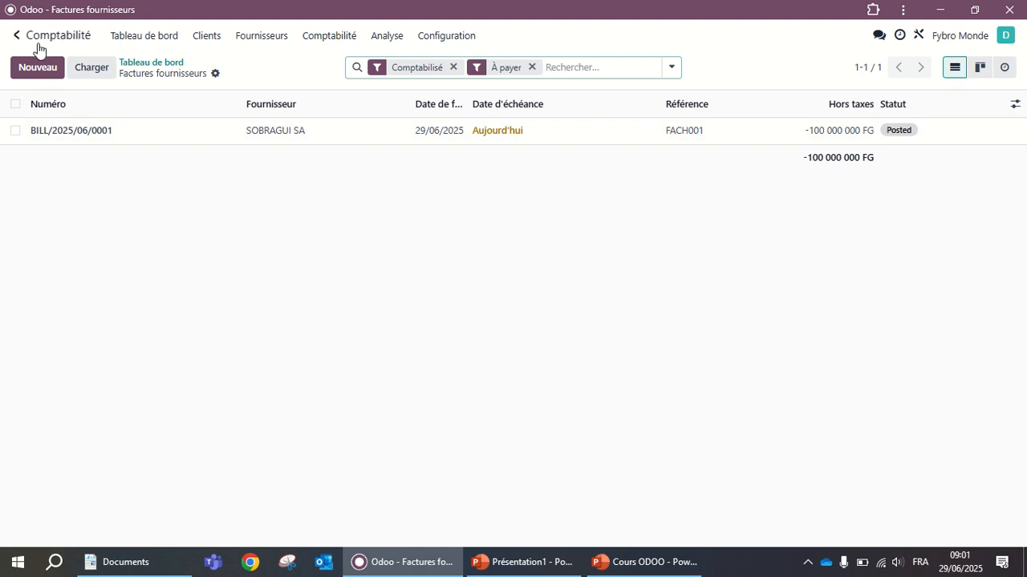
pyautogui.click(121, 141)
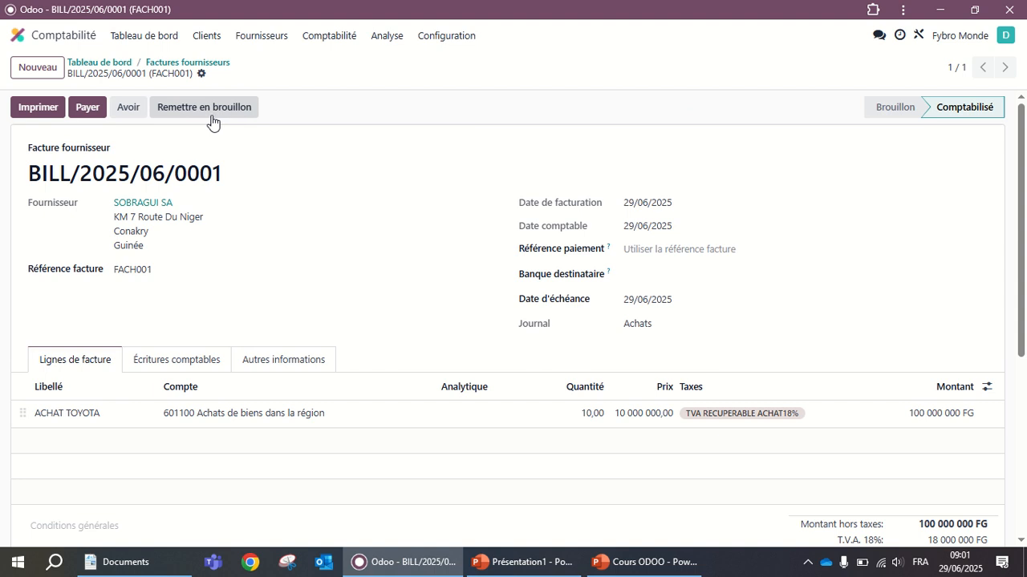
# Create a payment of 118 000 000 FG for the invoice from the Banque journal by Manual Payment, leaving the beneficiary bank account empty.
pyautogui.click(88, 109)
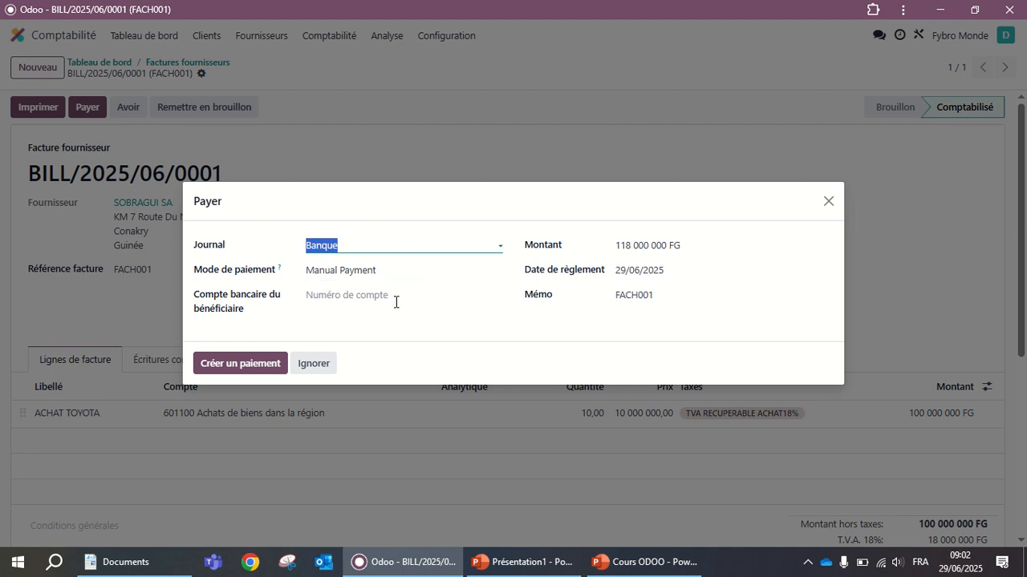
pyautogui.click(450, 299)
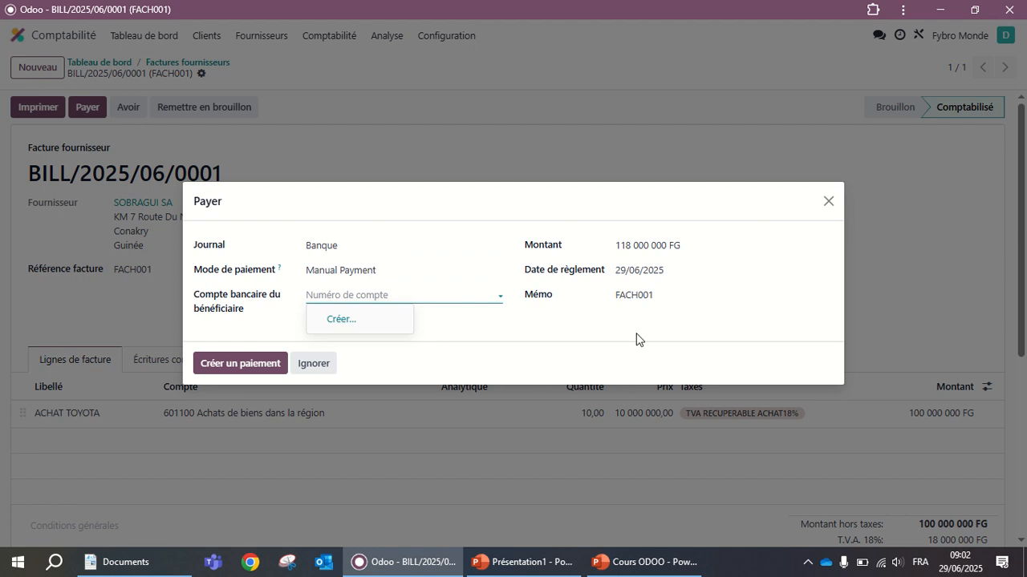
pyautogui.click(465, 144)
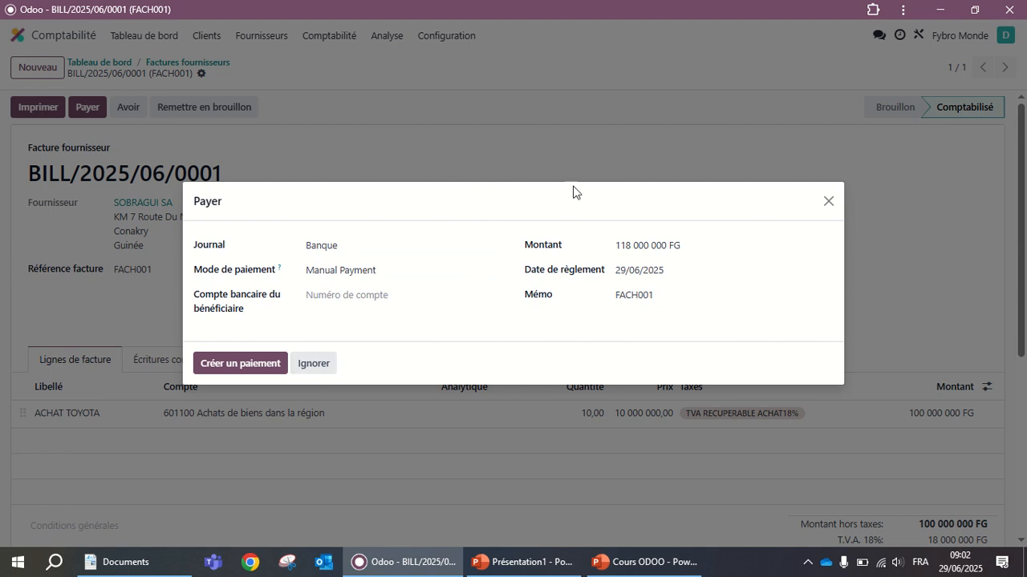
pyautogui.click(233, 369)
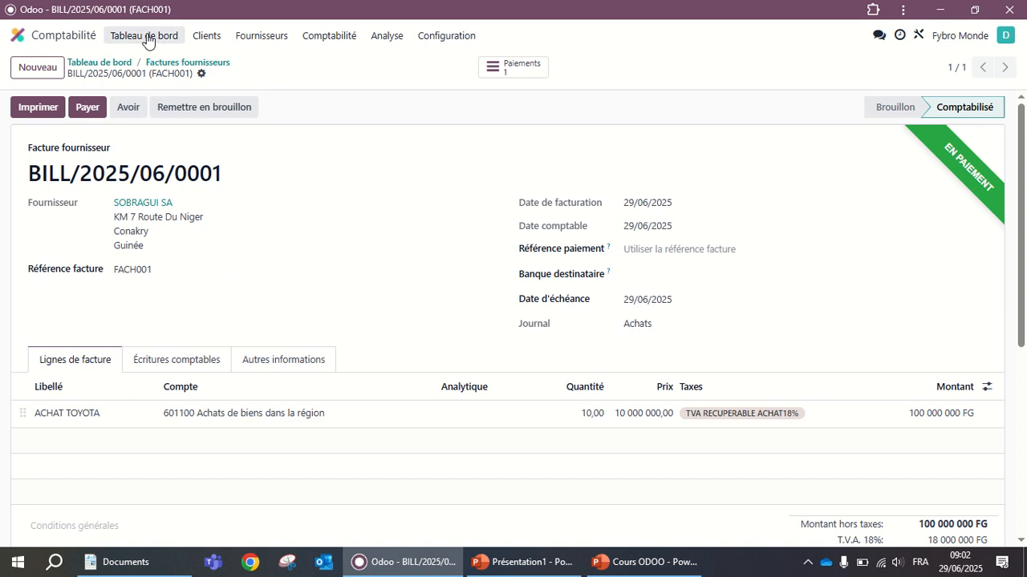
# Review the purchases, bank and cash journals on the accounting dashboard for the effect of the invoice payment.
pyautogui.click(264, 36)
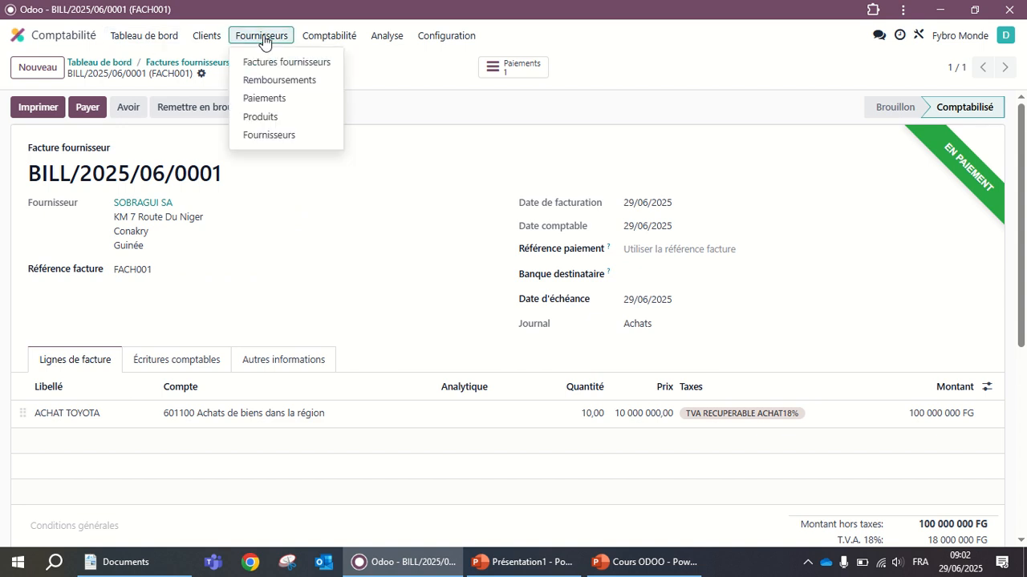
pyautogui.click(143, 40)
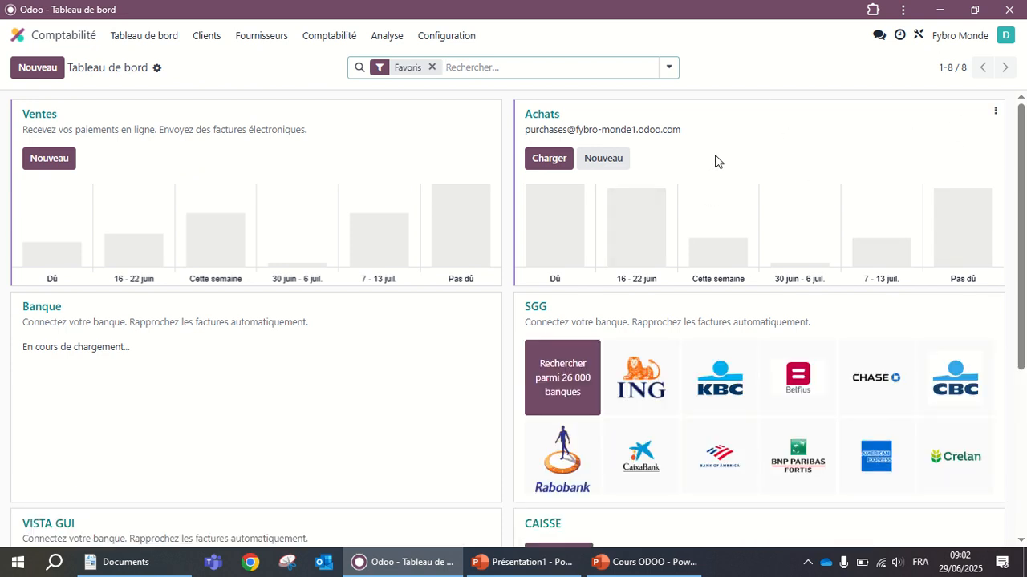
pyautogui.scroll(-1, 656, 305)
pyautogui.scroll(-3, 666, 290)
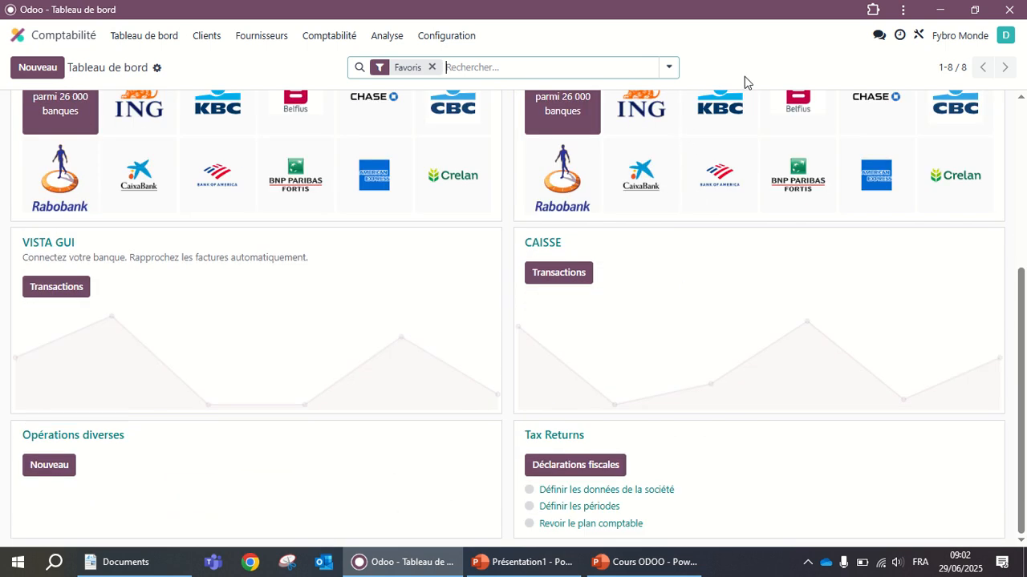
pyautogui.scroll(4, 810, 256)
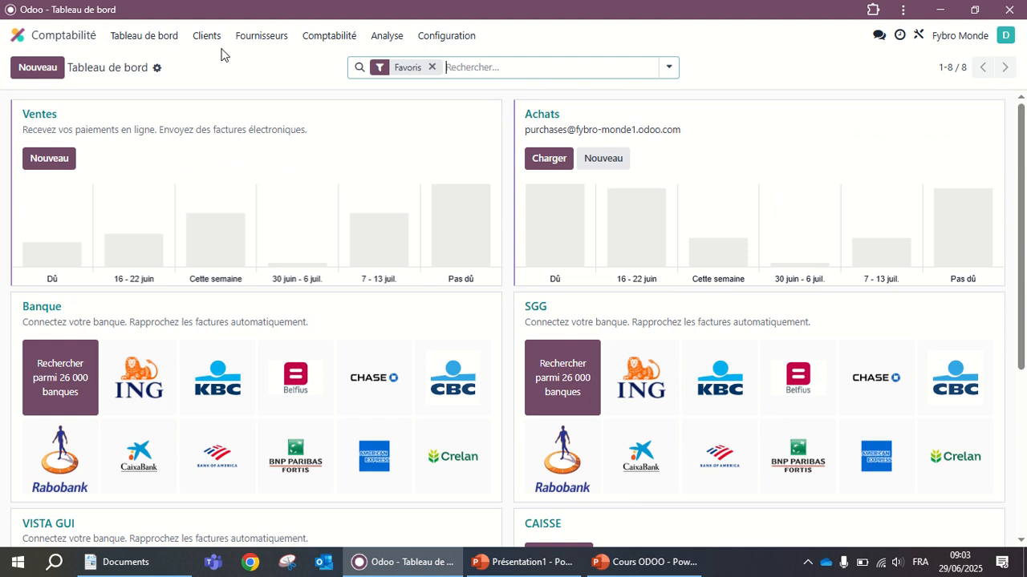
# Reopen the SOBRAGUI SA invoice FACH001 from the list of supplier invoices.
pyautogui.click(267, 37)
pyautogui.click(275, 63)
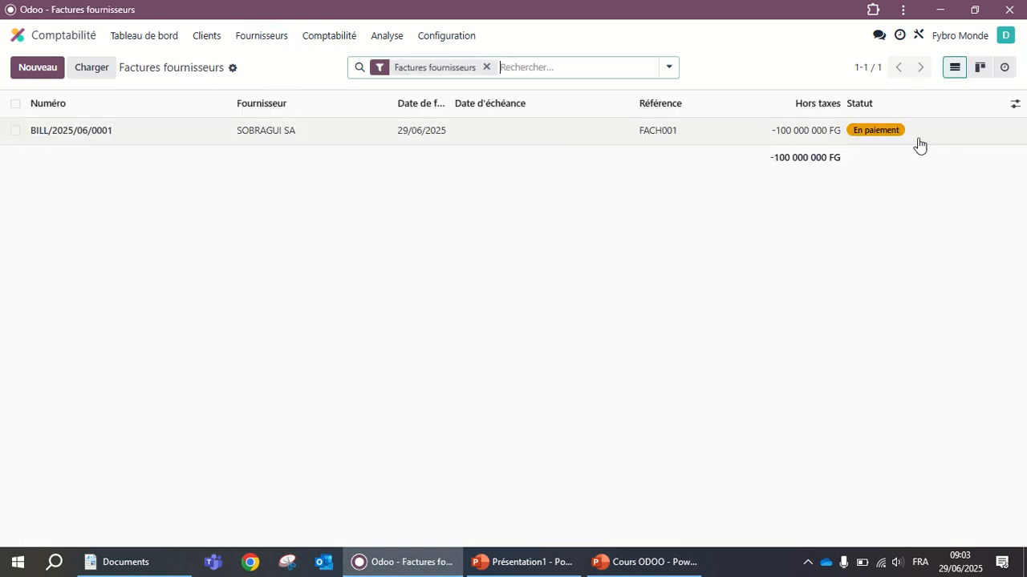
pyautogui.click(419, 134)
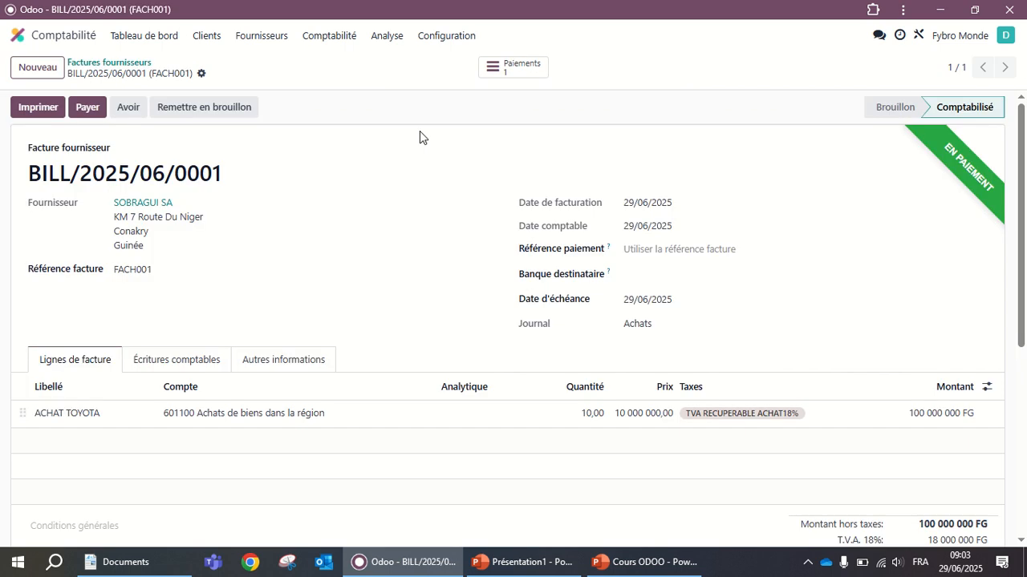
pyautogui.click(86, 109)
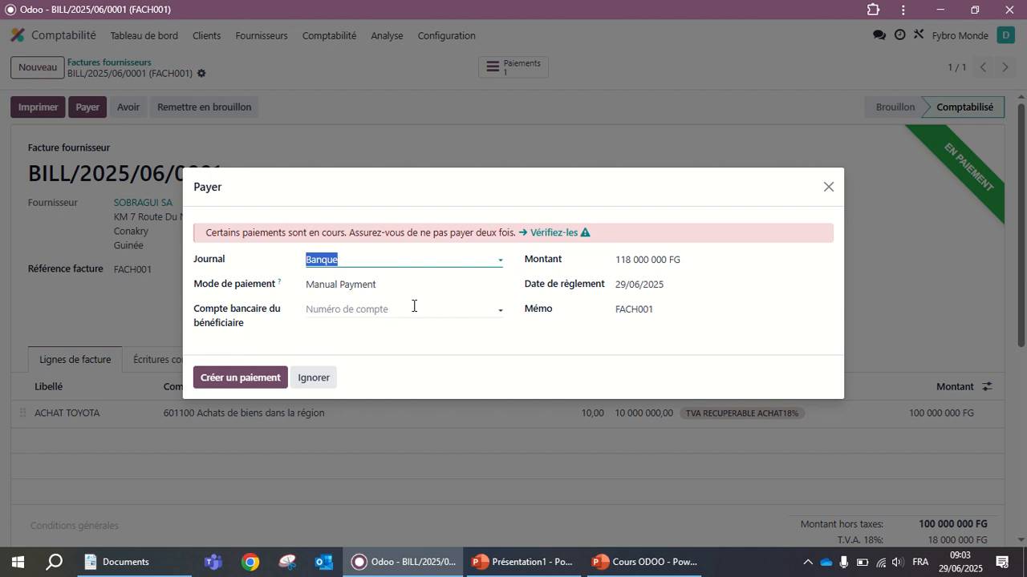
pyautogui.click(830, 190)
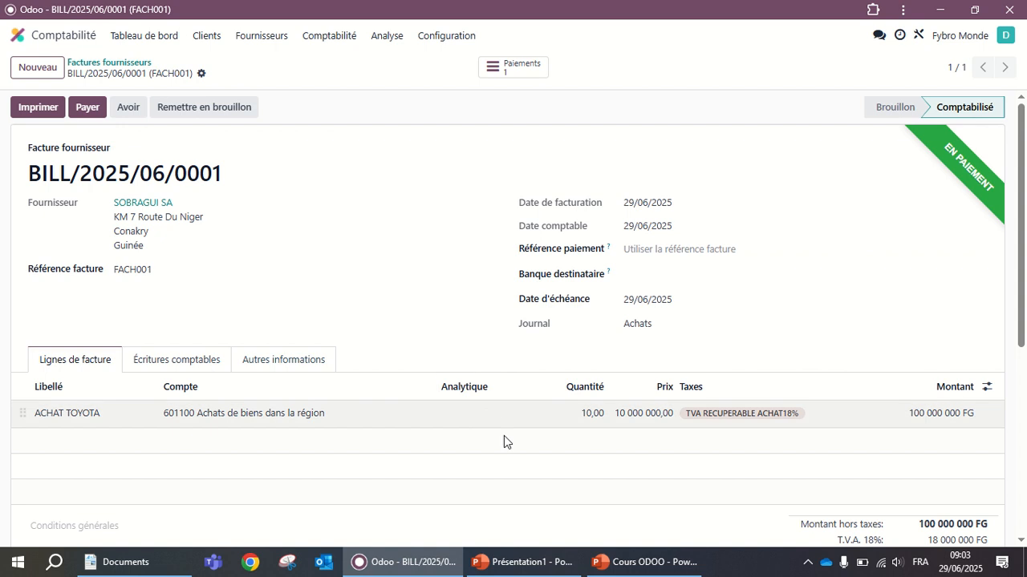
pyautogui.click(201, 74)
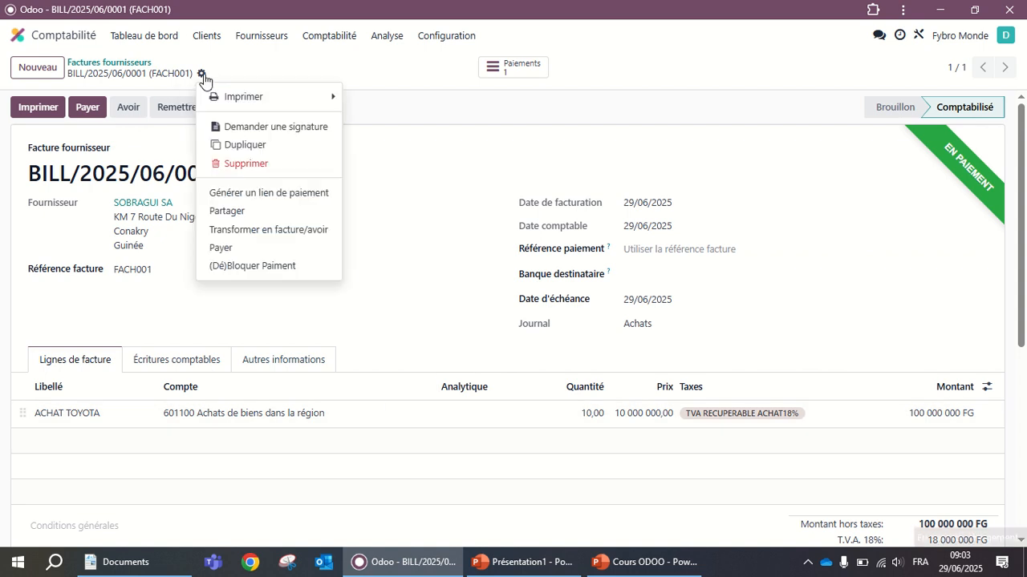
# Open the payment linked to the SOBRAGUI SA invoice and validate it.
pyautogui.click(522, 70)
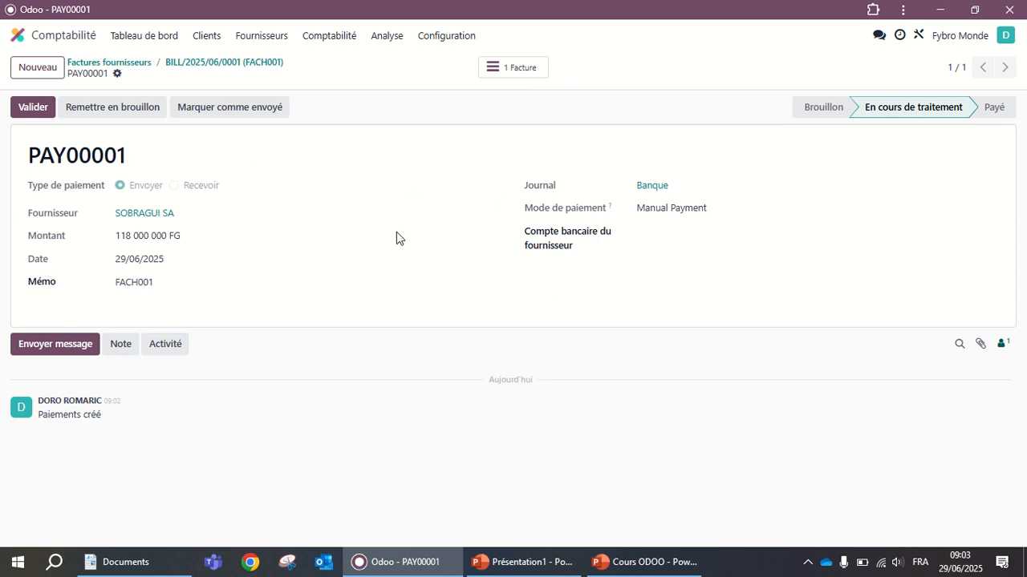
pyautogui.click(33, 109)
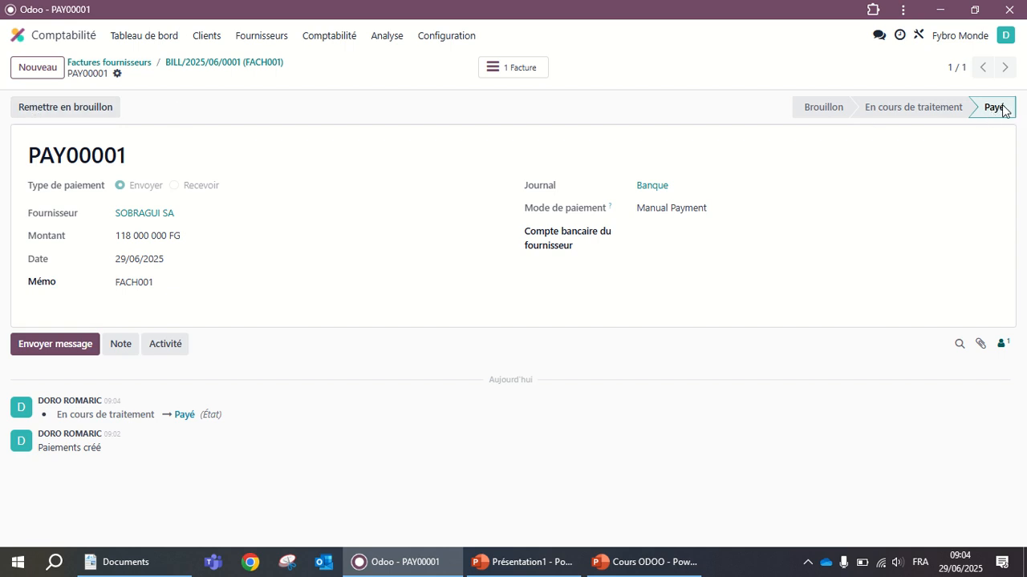
# Examine the journals on the accounting dashboard and the bank reconciliation transactions of the VISTA GUI and SGG journals.
pyautogui.click(138, 37)
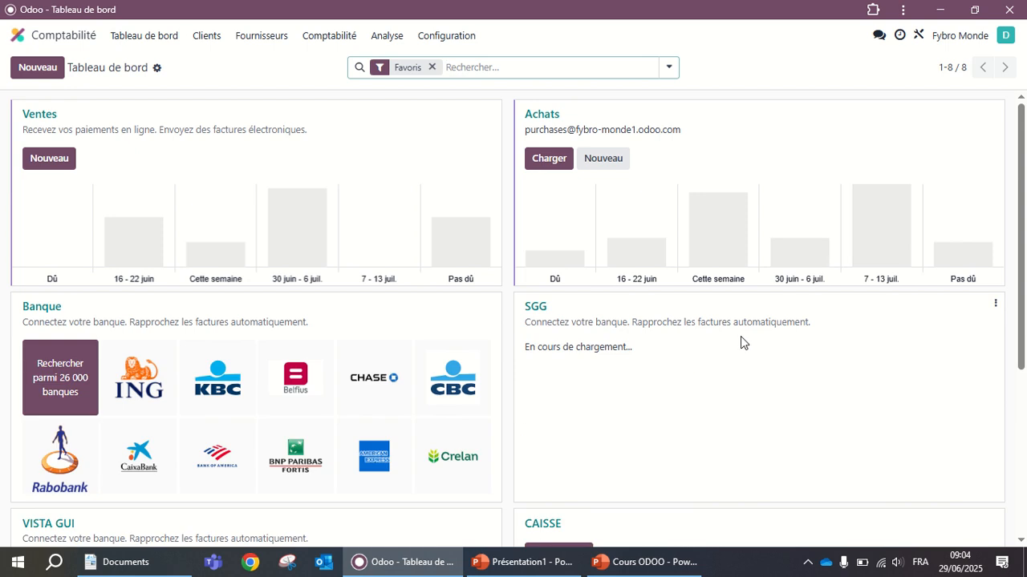
pyautogui.scroll(-3, 742, 341)
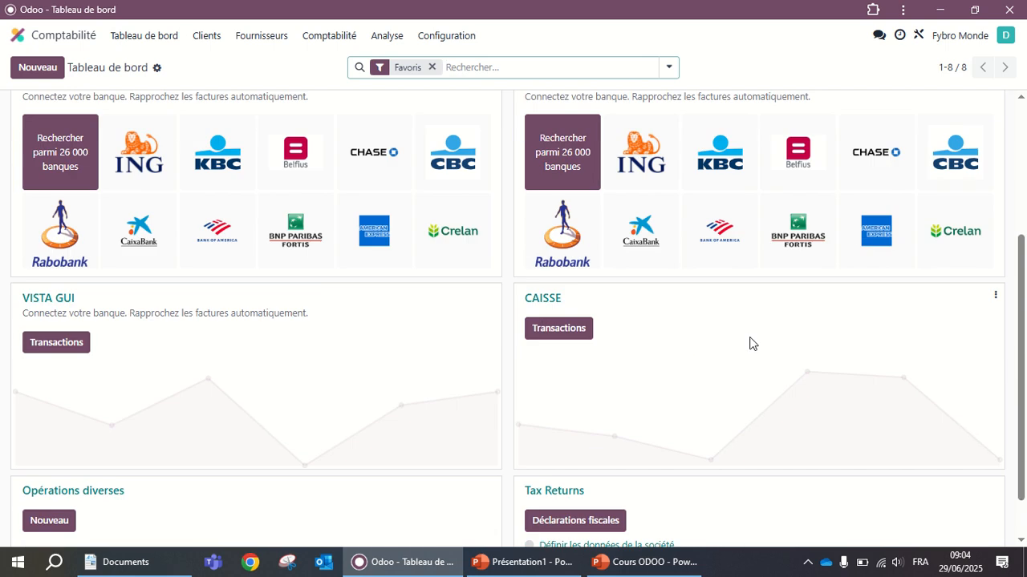
pyautogui.scroll(-1, 752, 343)
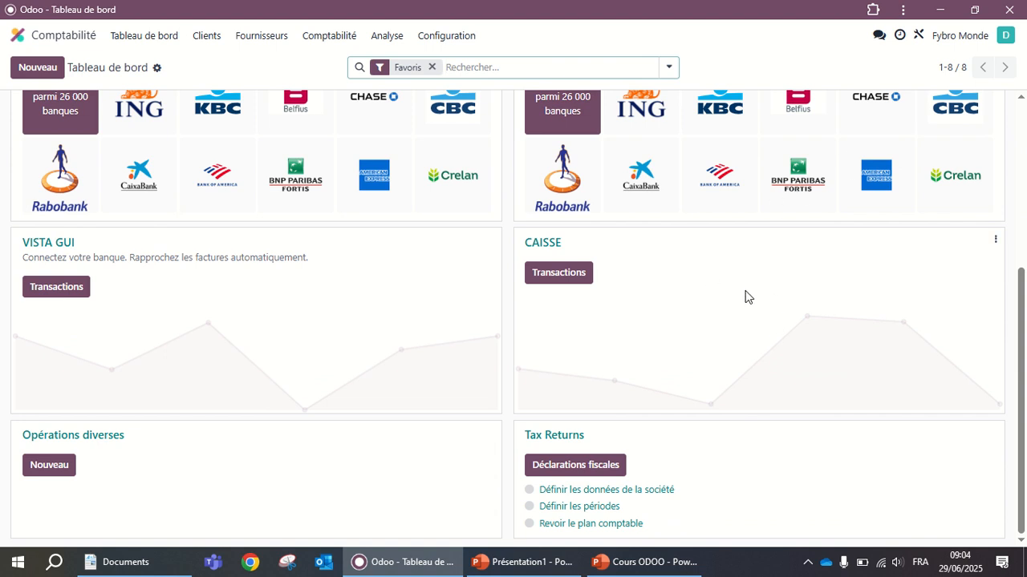
pyautogui.click(56, 295)
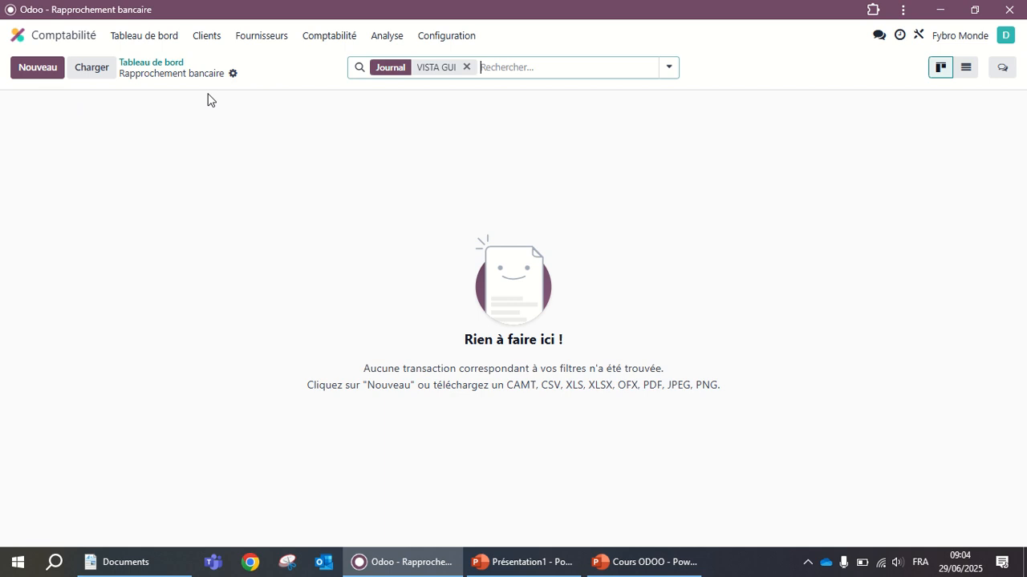
pyautogui.click(148, 35)
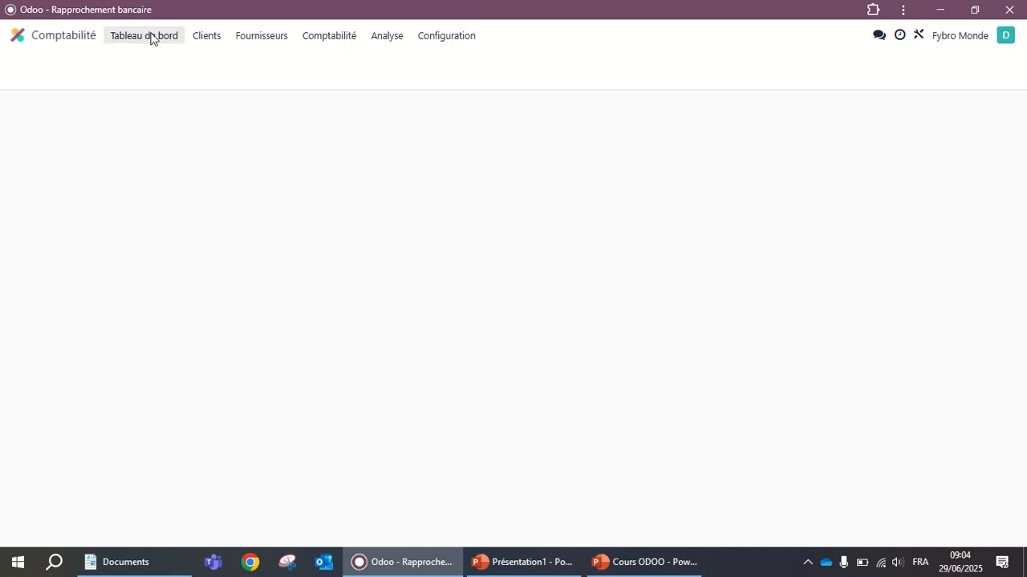
pyautogui.scroll(-2, 348, 348)
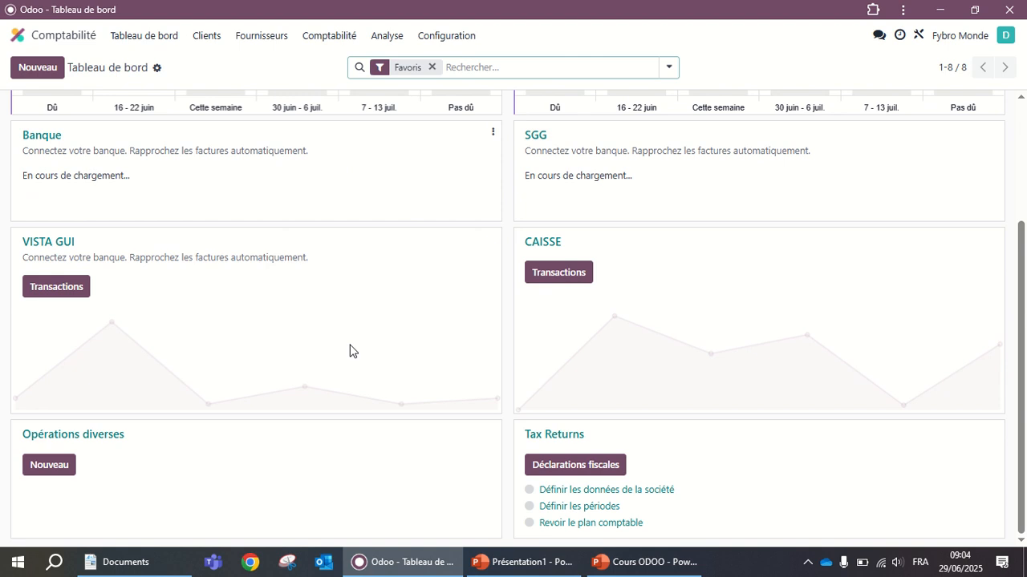
pyautogui.scroll(2, 368, 350)
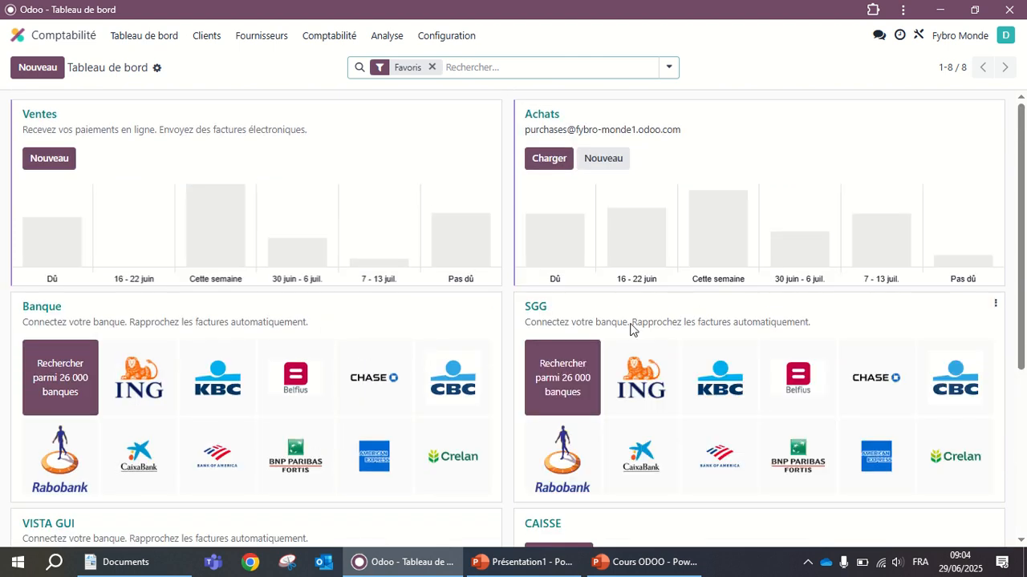
pyautogui.click(536, 307)
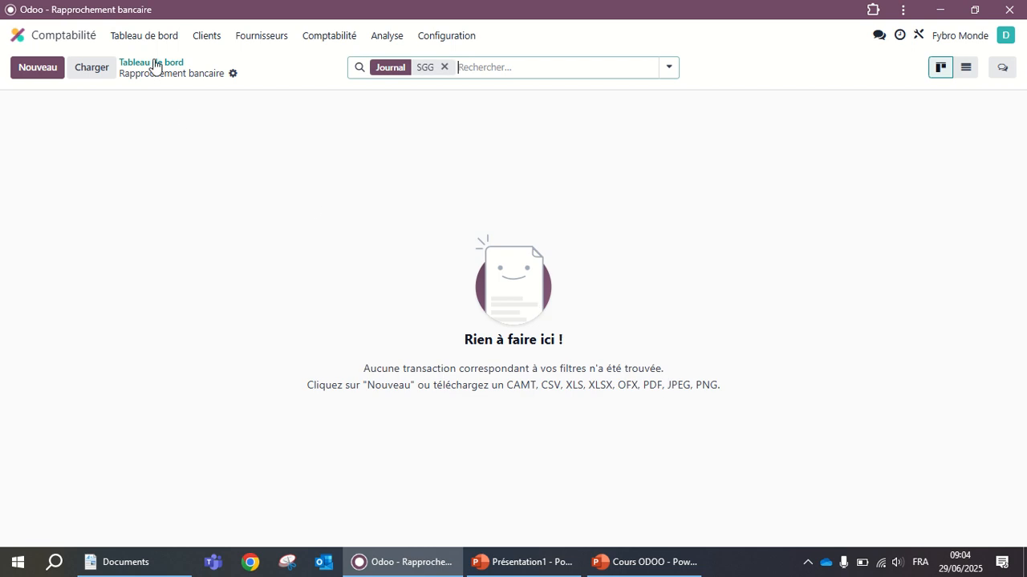
pyautogui.click(71, 40)
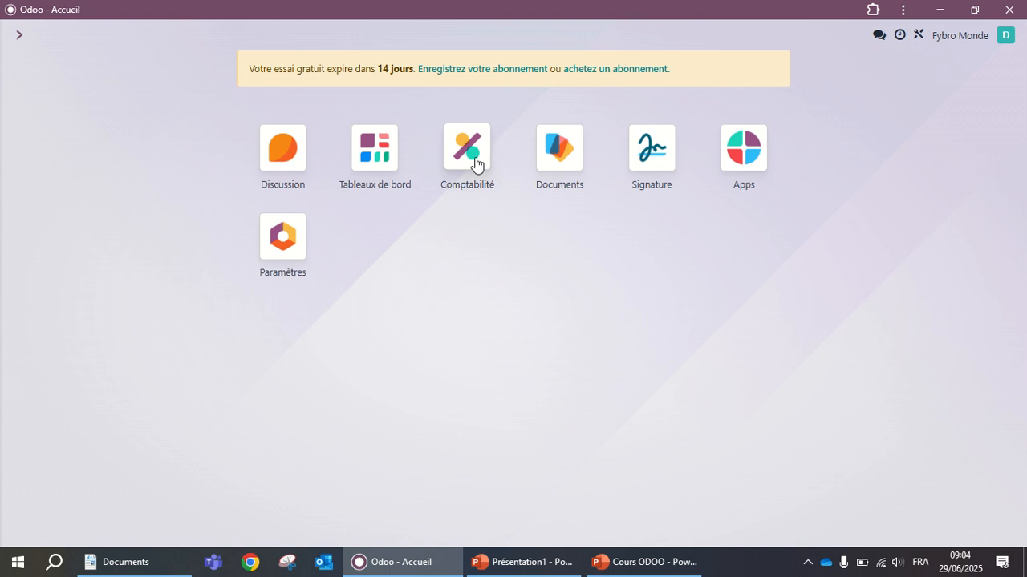
# Check the SOBRAGUI SA payment in the supplier payments and the invoice linked to it.
pyautogui.click(475, 165)
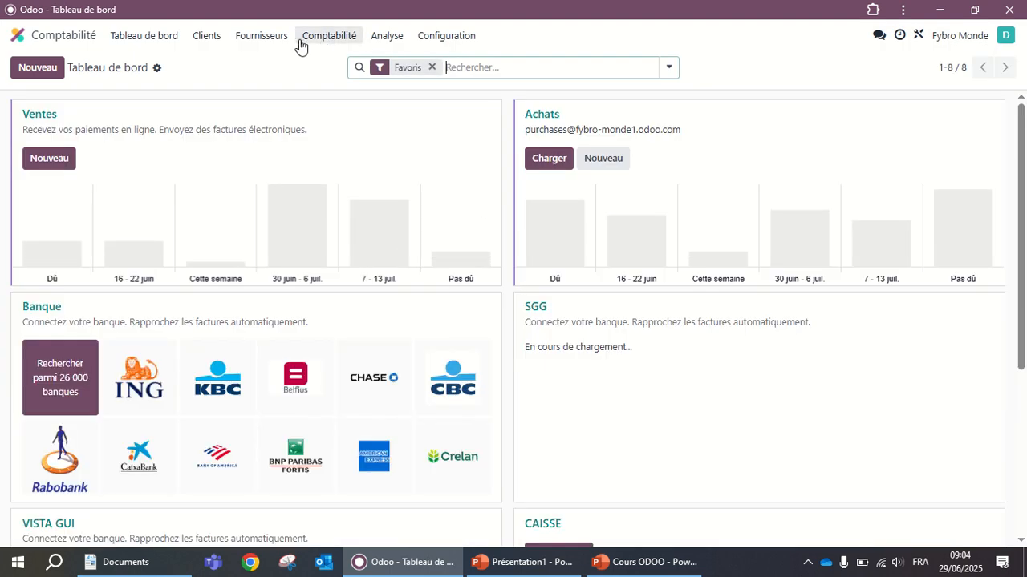
pyautogui.click(259, 40)
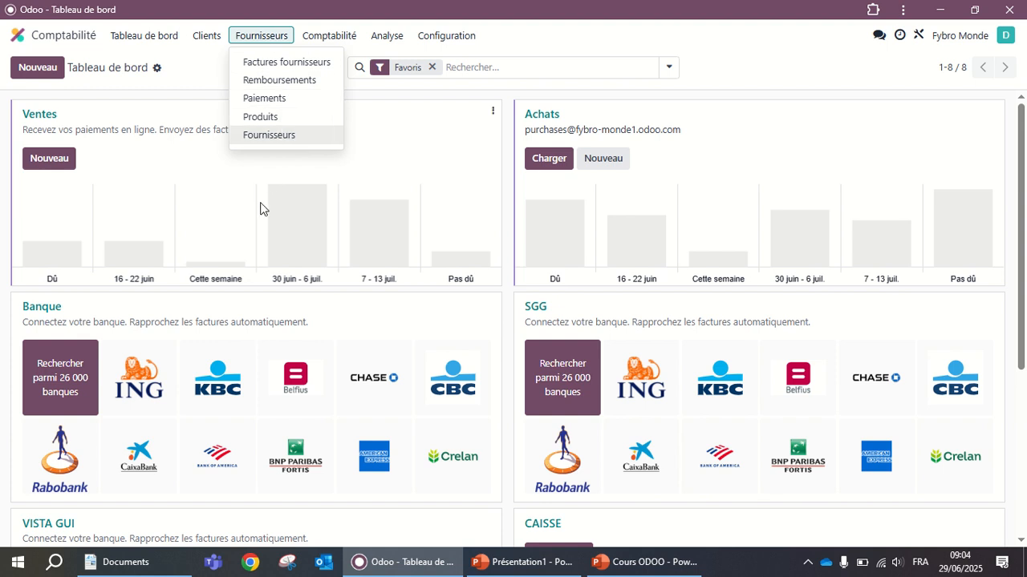
pyautogui.click(258, 100)
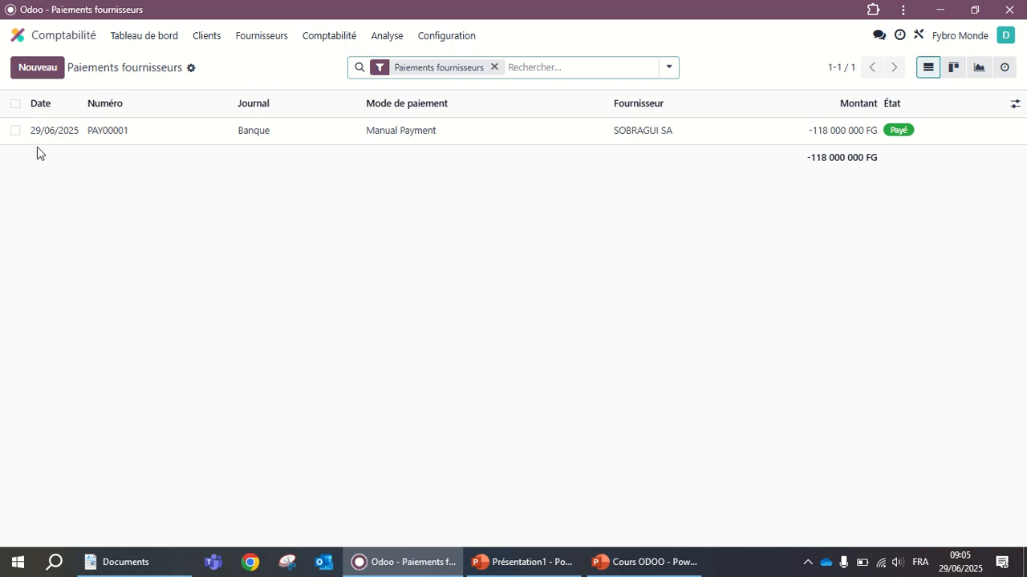
pyautogui.click(118, 138)
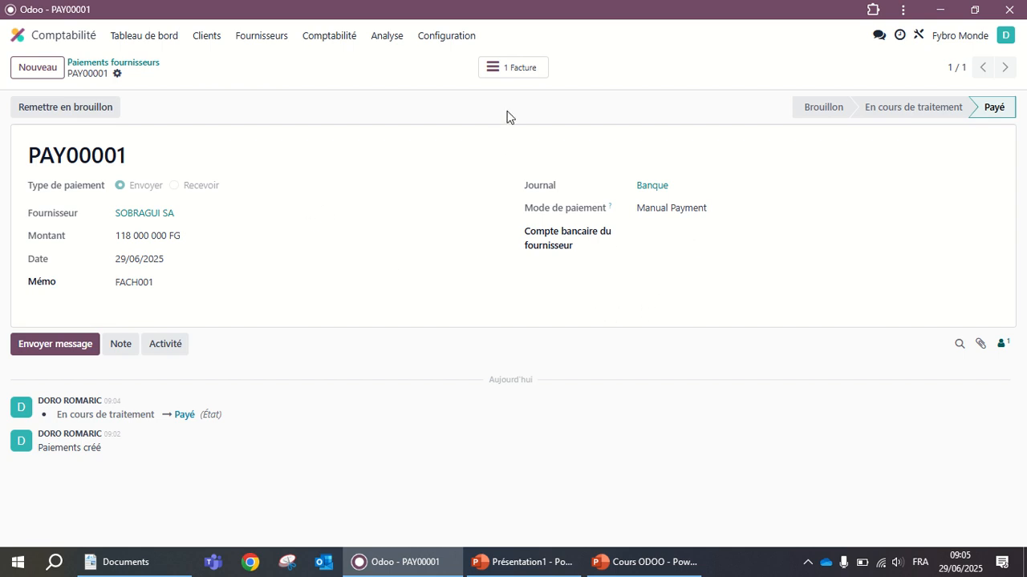
pyautogui.click(514, 72)
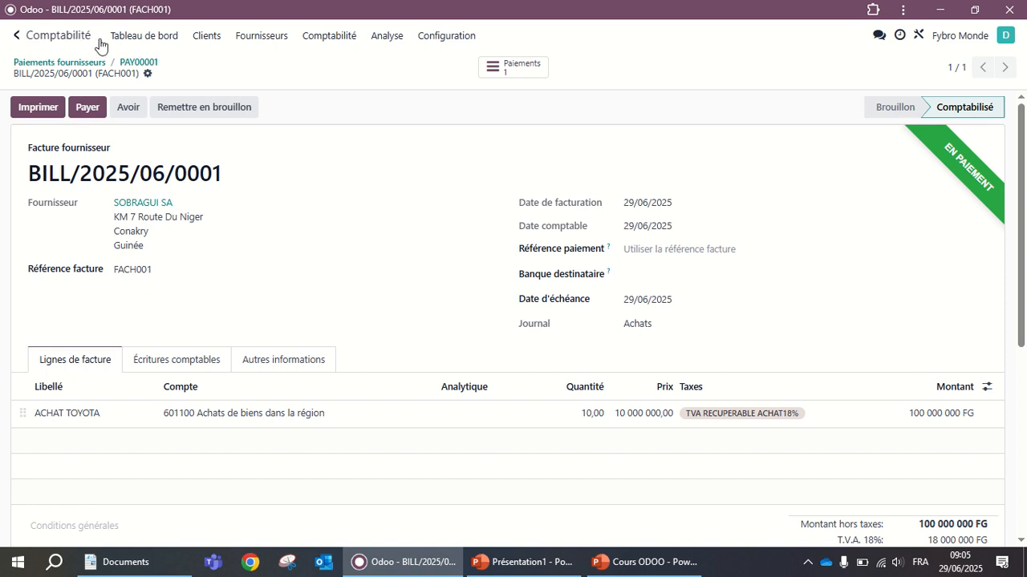
pyautogui.click(158, 43)
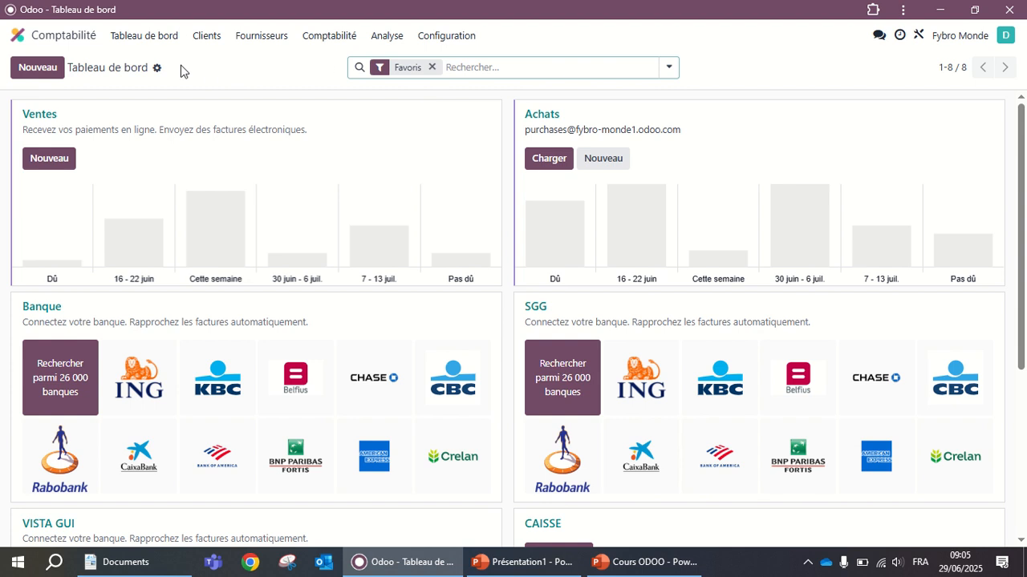
# Create a customer invoice for VIDERI ENTREPRISES SARL with the payment terms Paiement immédiat.
pyautogui.click(215, 37)
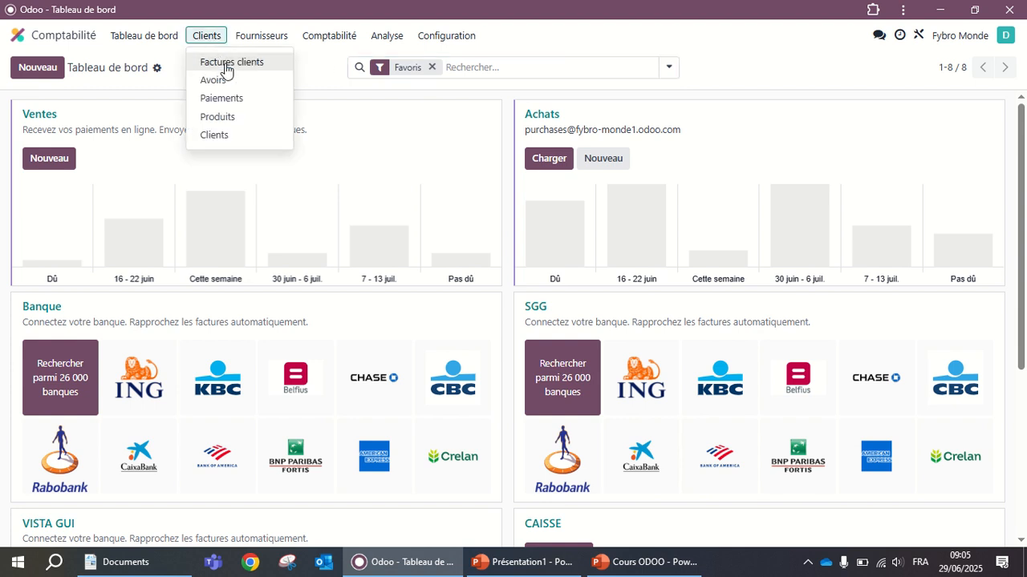
pyautogui.click(227, 64)
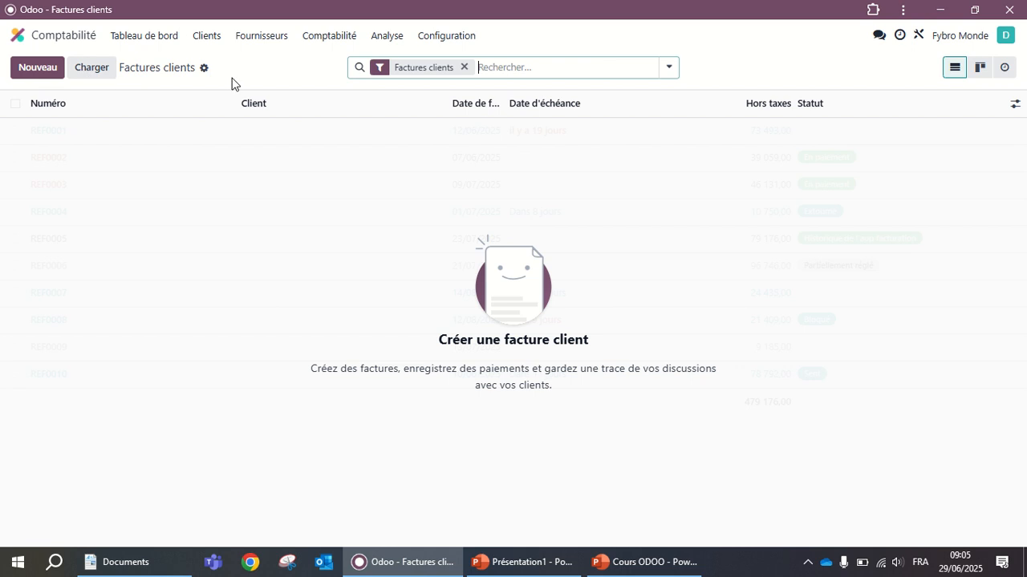
pyautogui.click(43, 70)
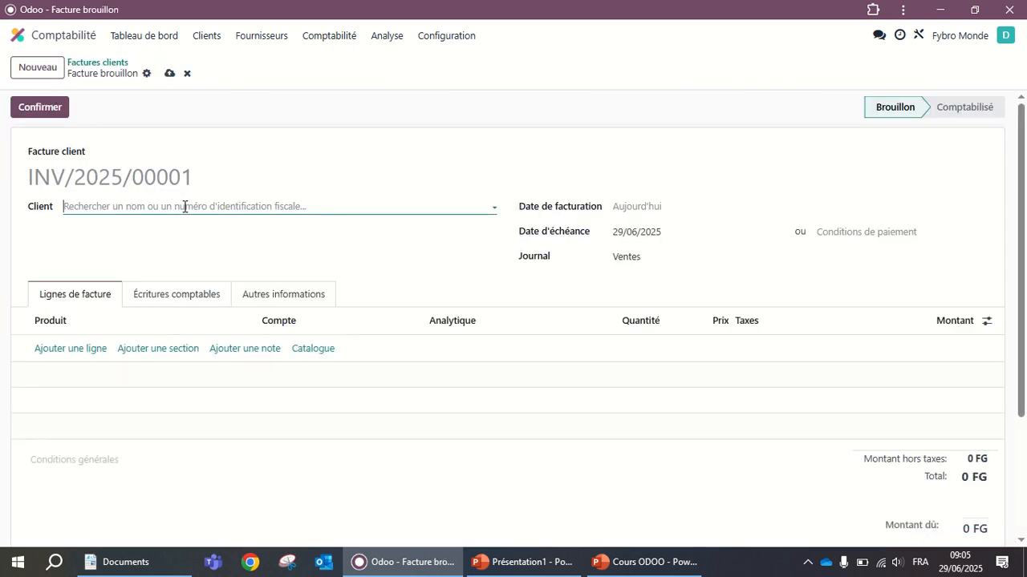
pyautogui.click(314, 204)
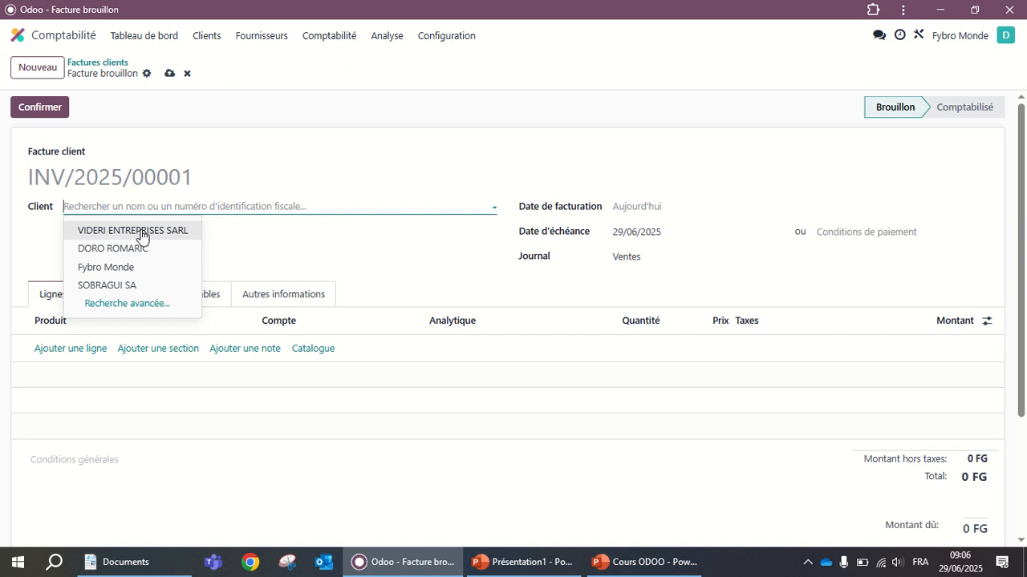
pyautogui.click(141, 231)
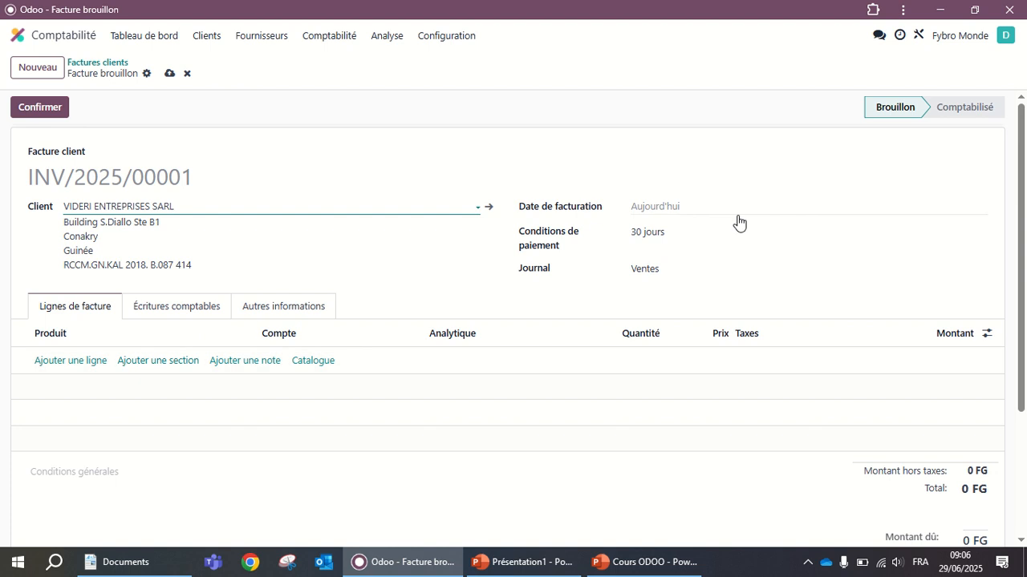
pyautogui.click(679, 232)
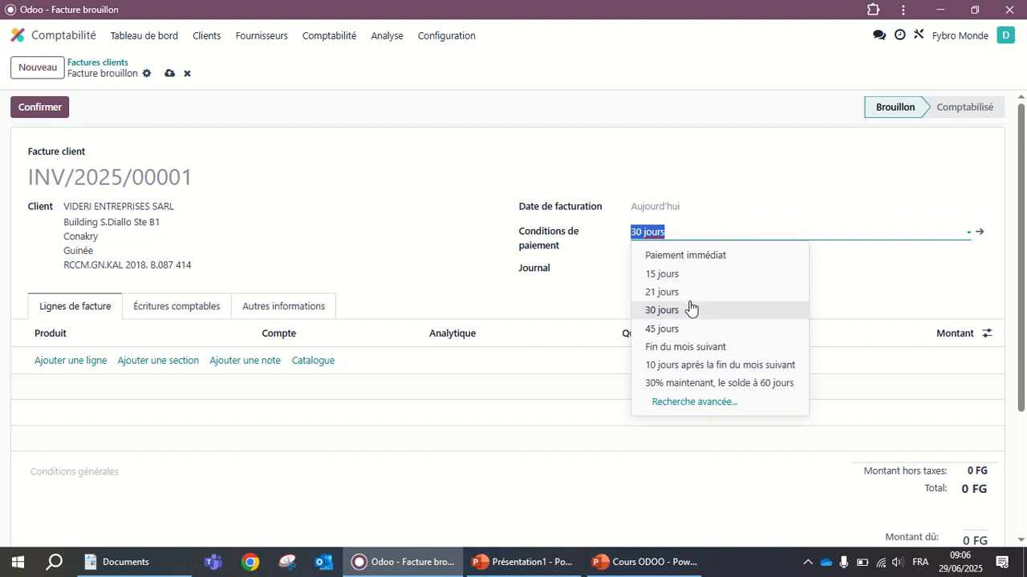
pyautogui.click(693, 258)
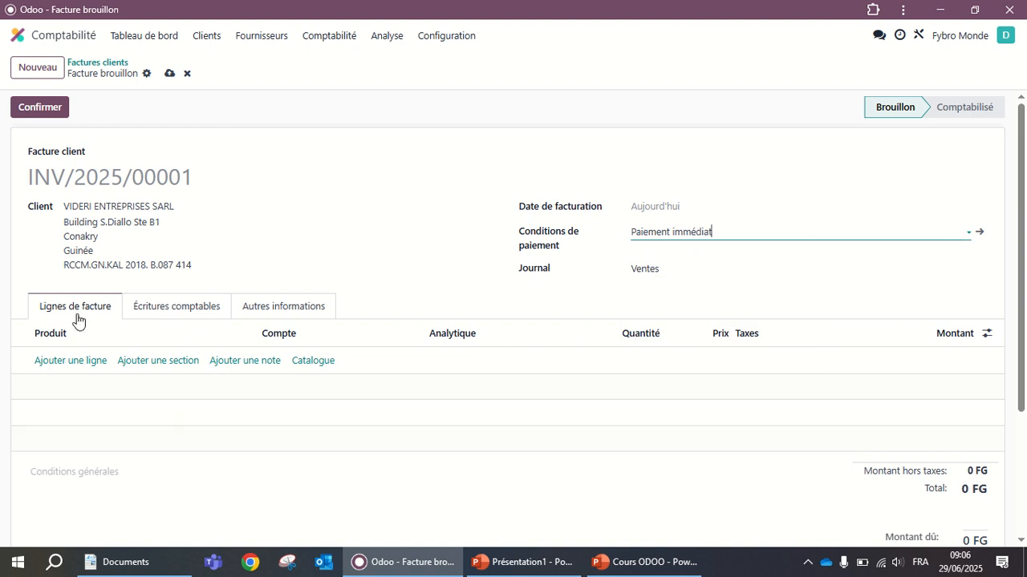
# Add a TOYOTA product line to the customer invoice with quantity 5 and a unit price of 11 000 000.
pyautogui.click(69, 363)
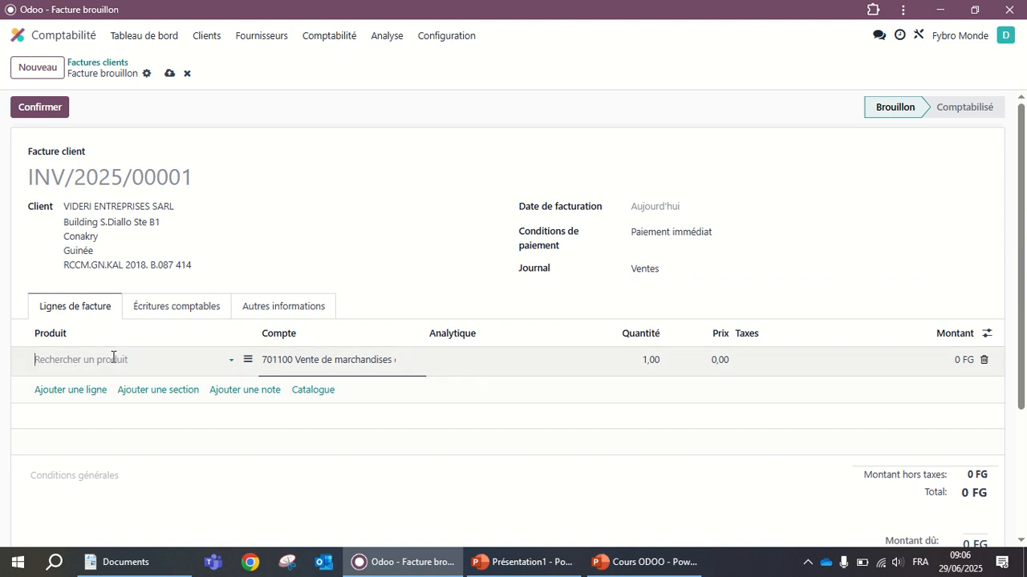
pyautogui.click(115, 357)
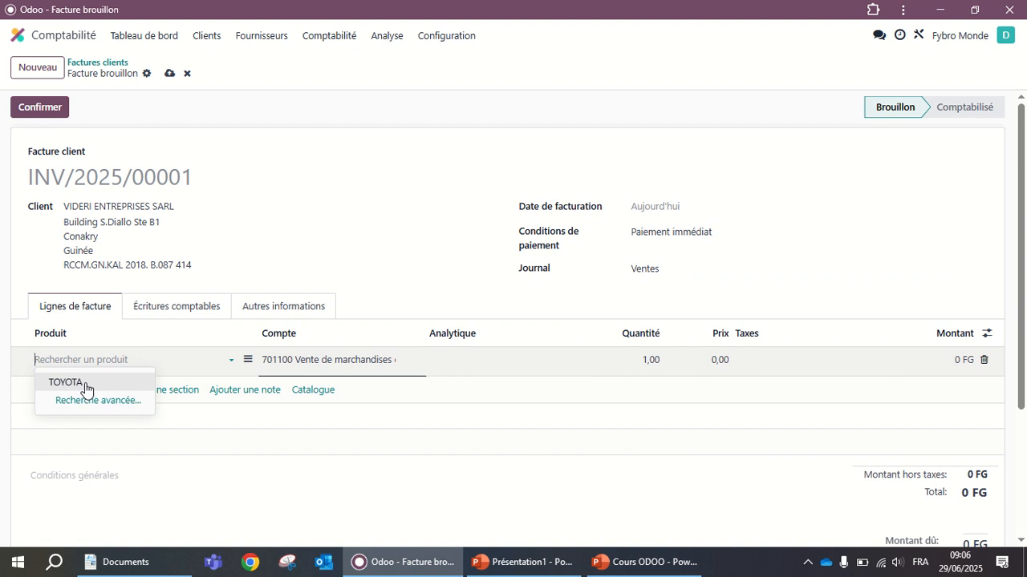
pyautogui.click(80, 382)
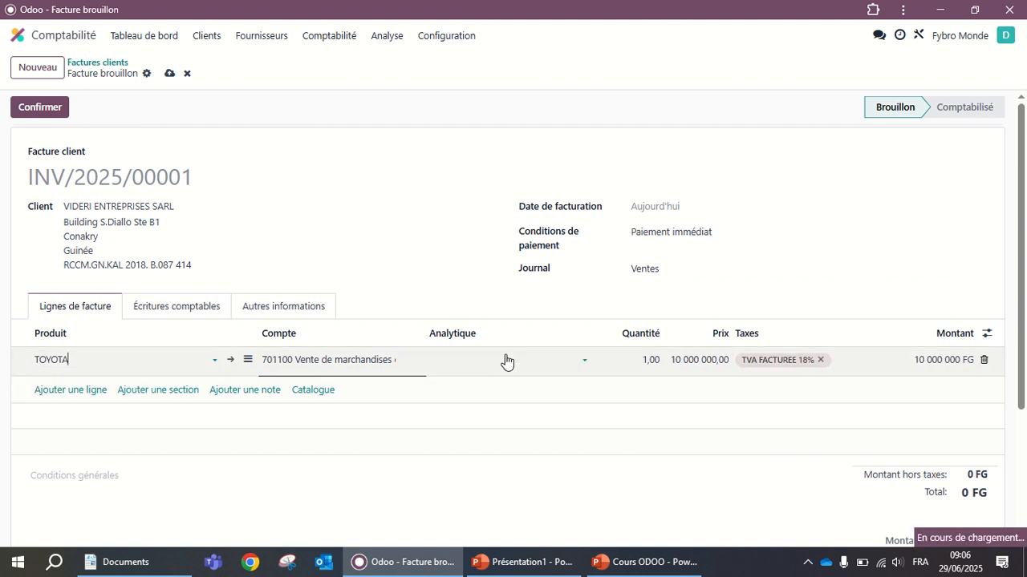
pyautogui.click(637, 362)
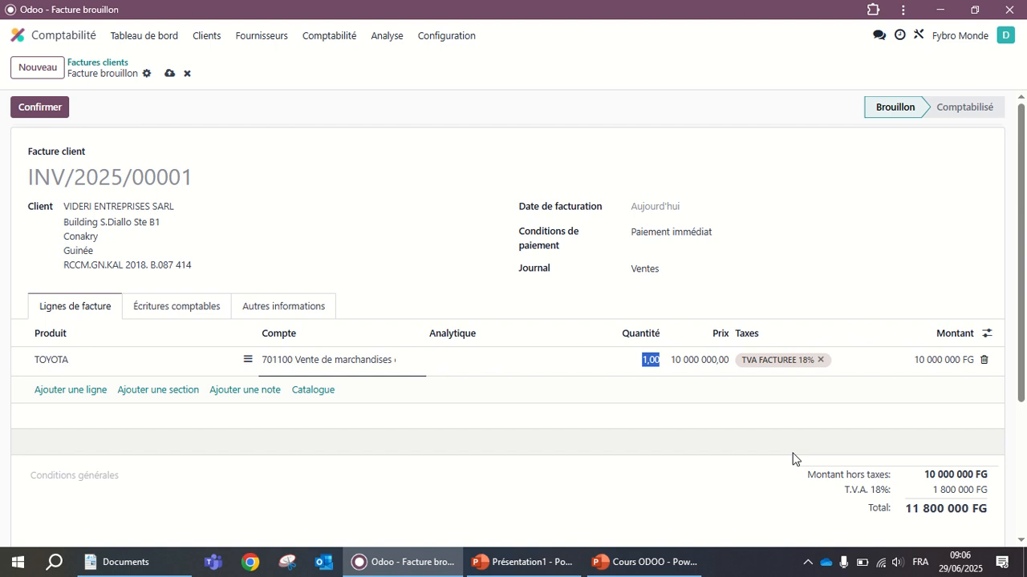
pyautogui.write('5')
pyautogui.press('Tab')
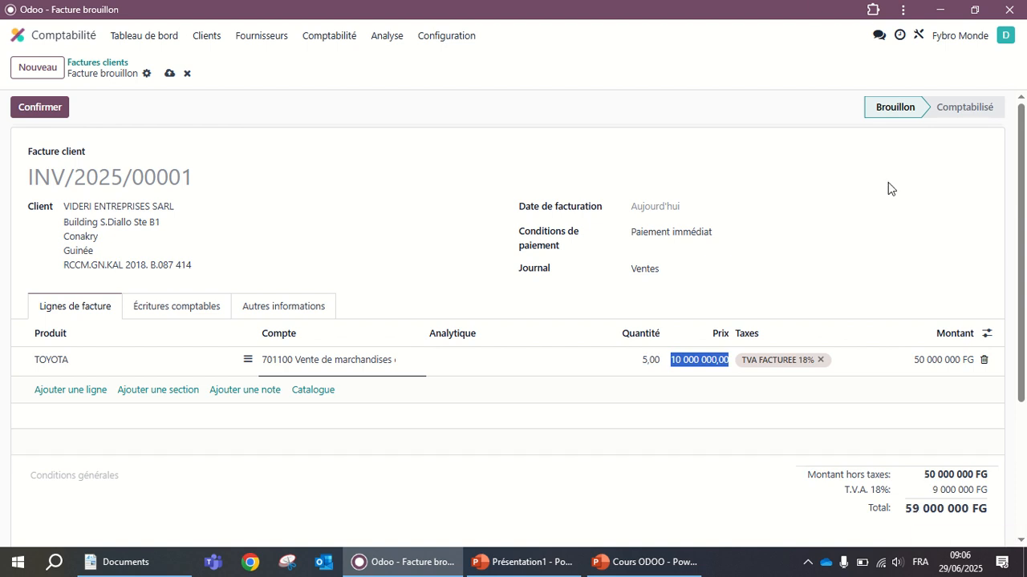
pyautogui.click(681, 359)
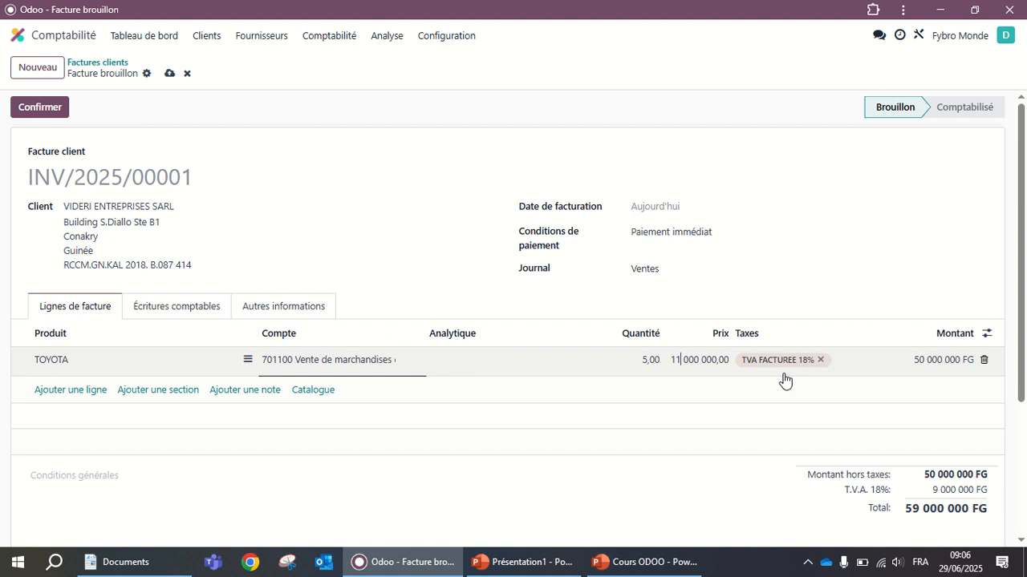
pyautogui.click(796, 409)
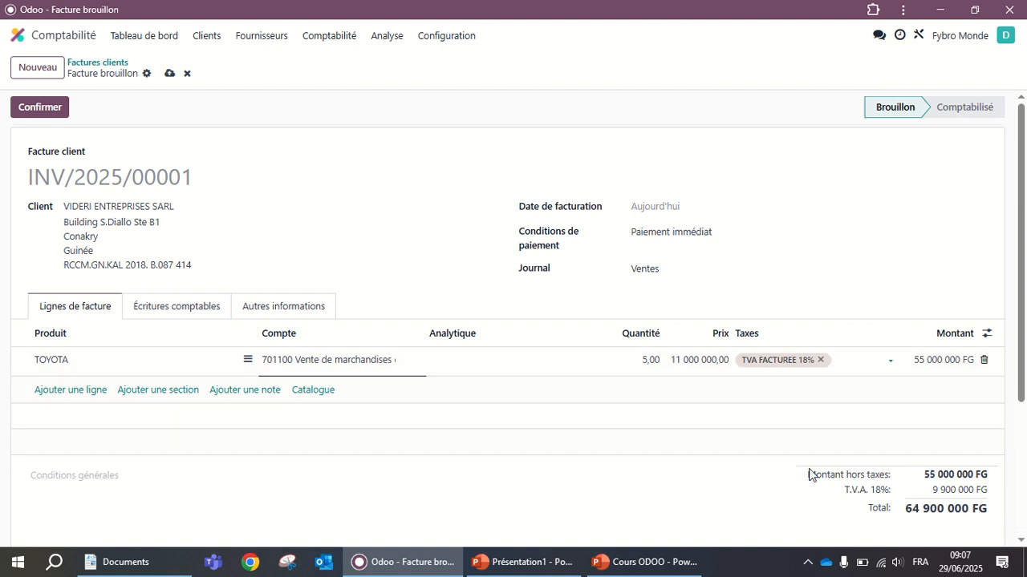
# Check the totals of the VIDERI ENTREPRISES SARL invoice and confirm it.
pyautogui.scroll(-1, 874, 405)
pyautogui.scroll(-2, 882, 408)
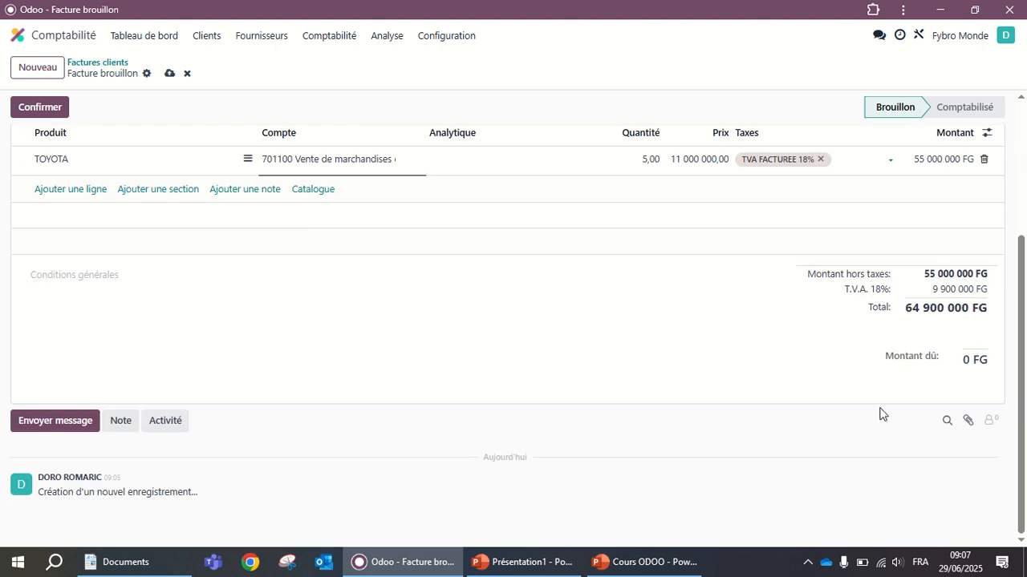
pyautogui.scroll(3, 880, 414)
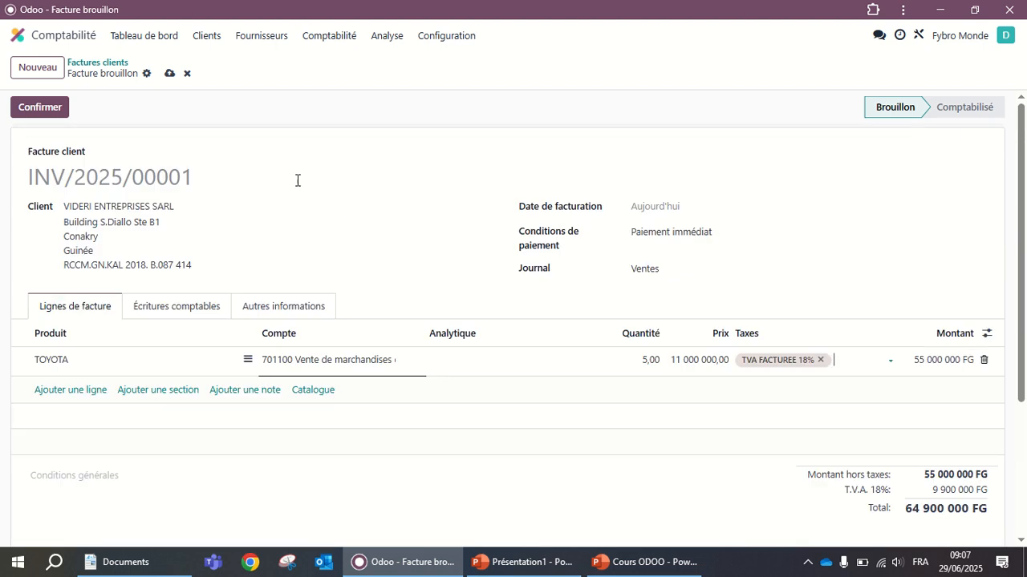
pyautogui.click(41, 108)
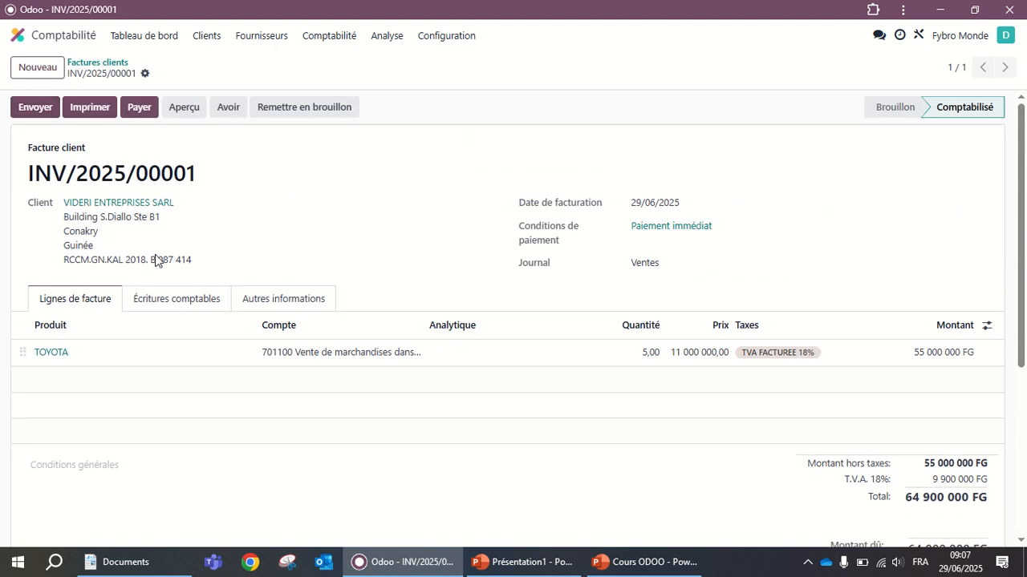
# Register the customer invoice's full payment in the VISTA GUI journal by manual payment and validate the linked payment.
pyautogui.click(140, 108)
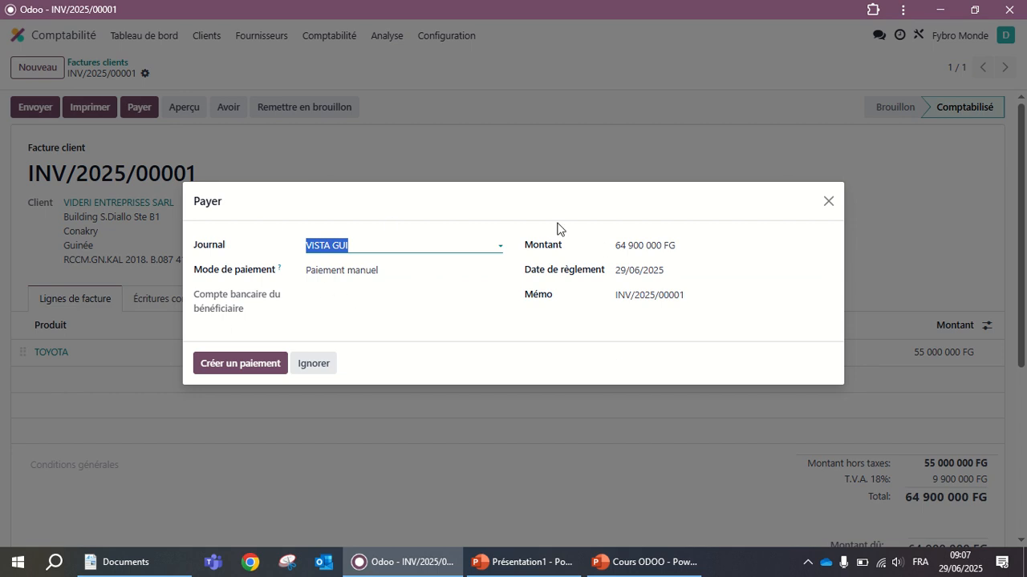
pyautogui.click(215, 365)
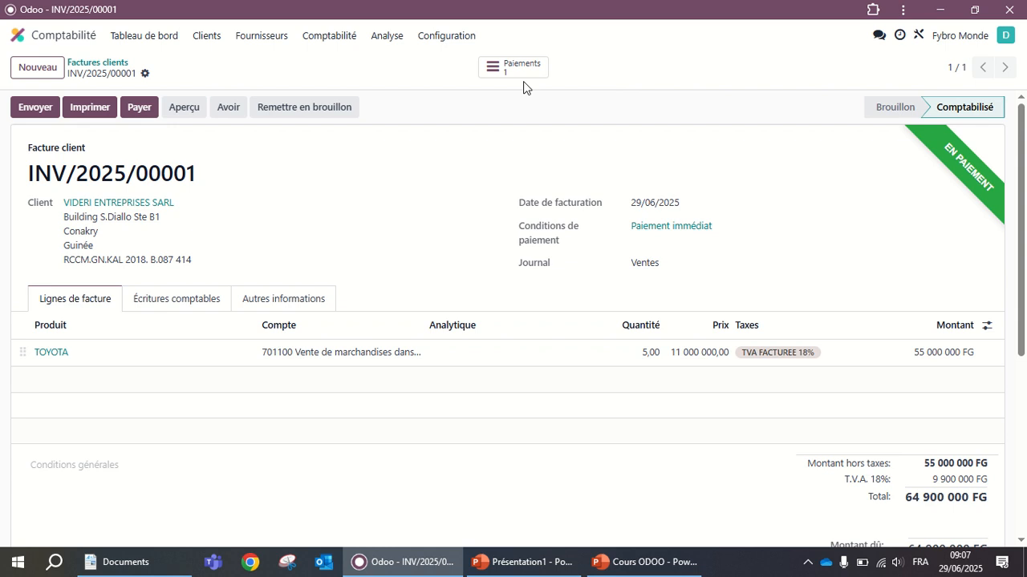
pyautogui.click(518, 72)
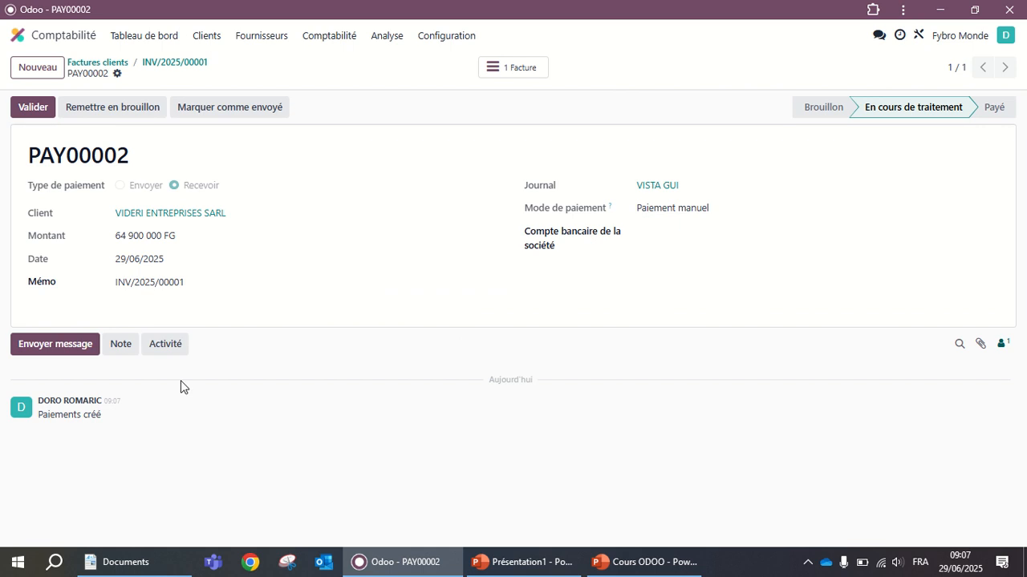
pyautogui.click(36, 110)
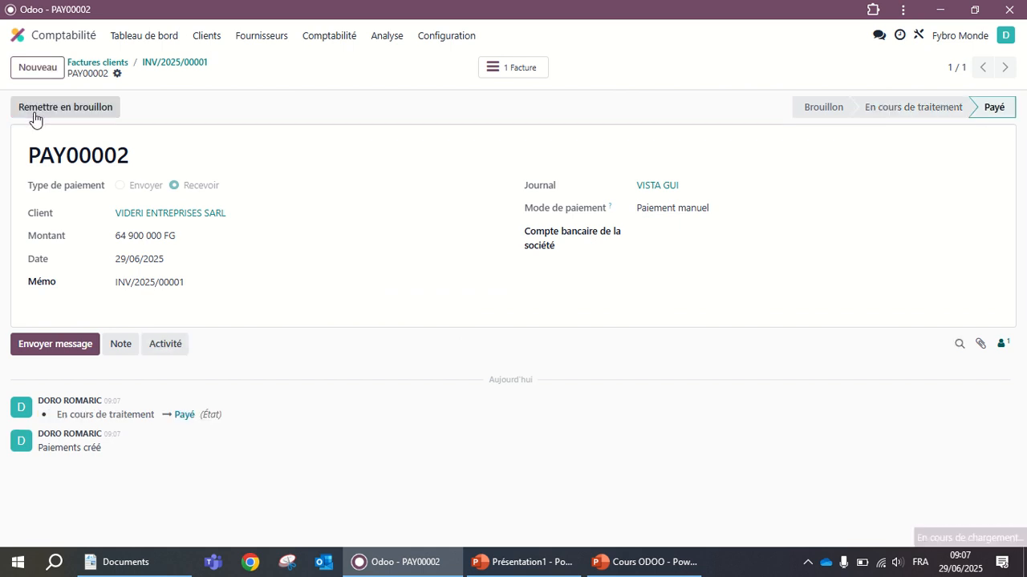
# Examine the accounting dashboard and the VISTA GUI bank reconciliation transactions for the effect of the customer payment.
pyautogui.click(140, 41)
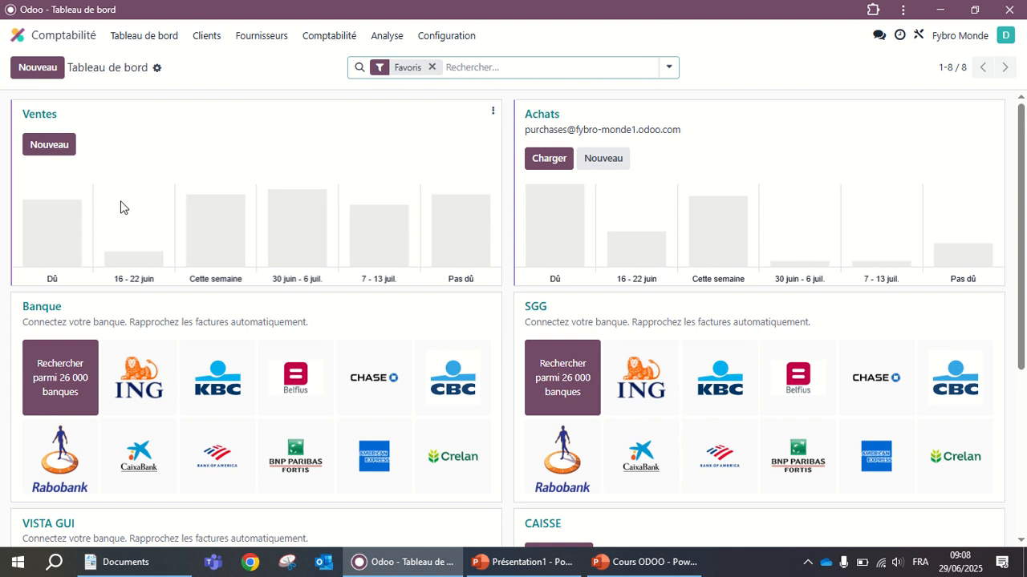
pyautogui.scroll(-3, 289, 378)
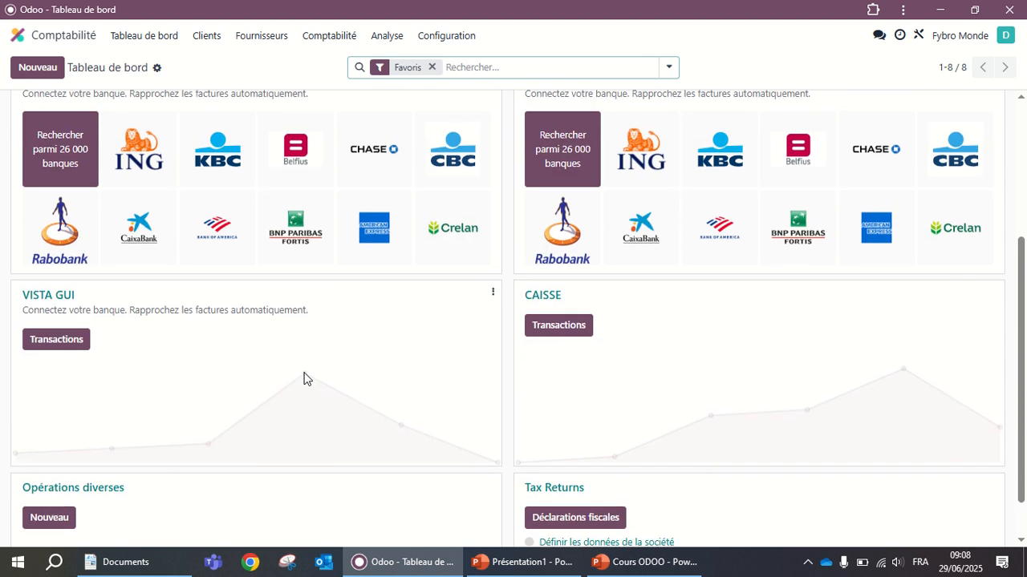
pyautogui.scroll(-1, 303, 379)
pyautogui.scroll(4, 303, 380)
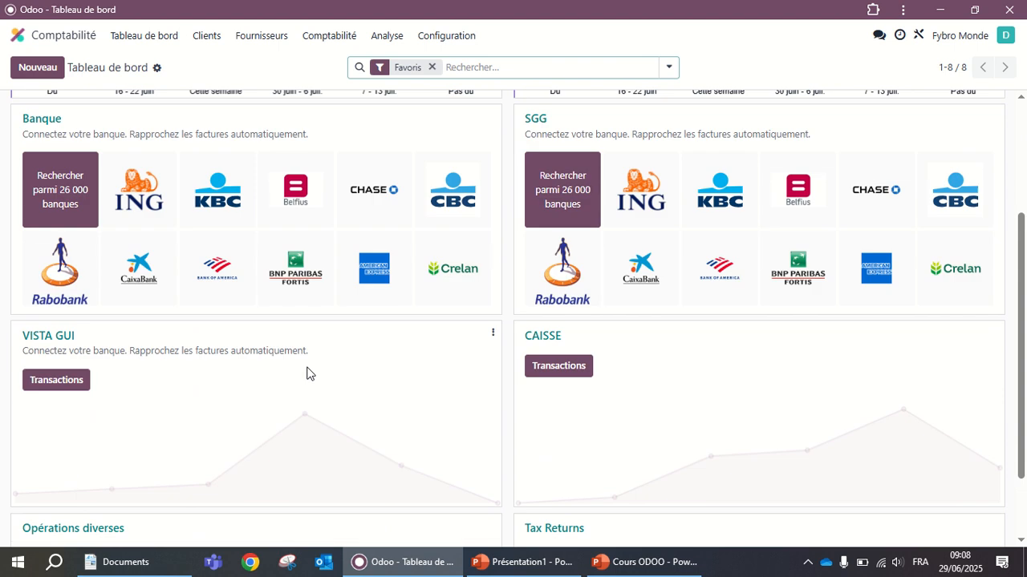
pyautogui.scroll(-4, 316, 257)
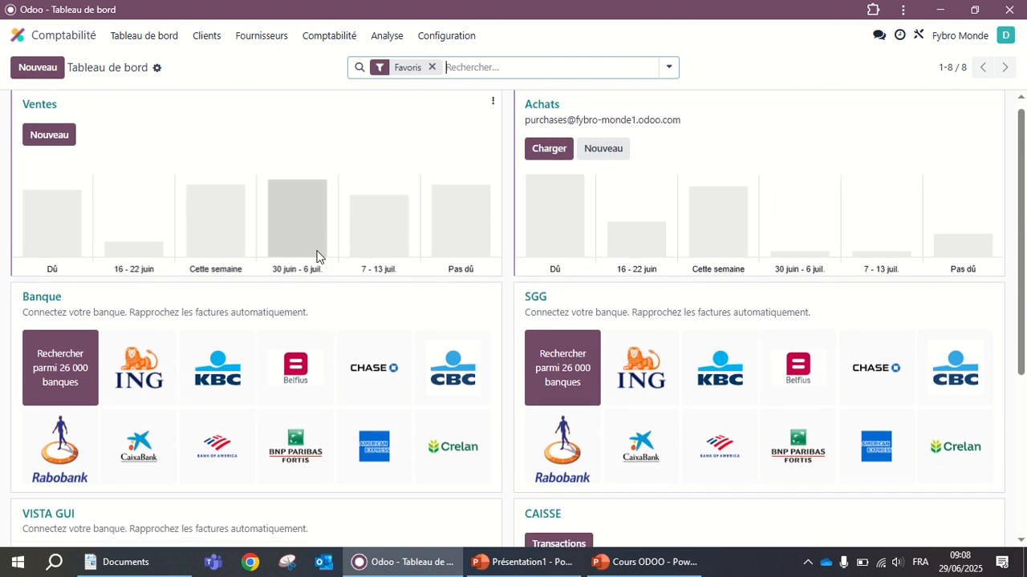
pyautogui.click(57, 289)
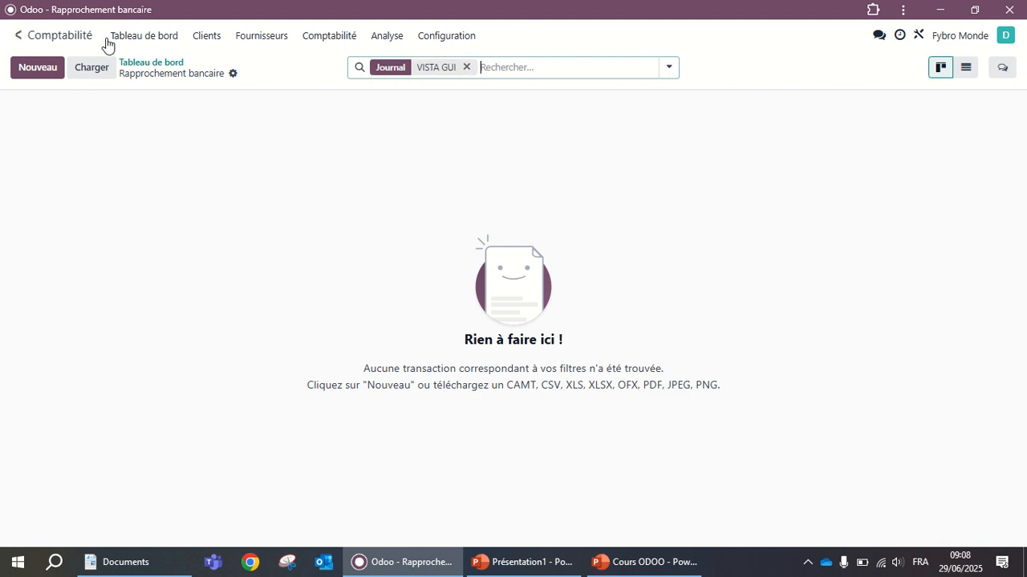
pyautogui.click(152, 37)
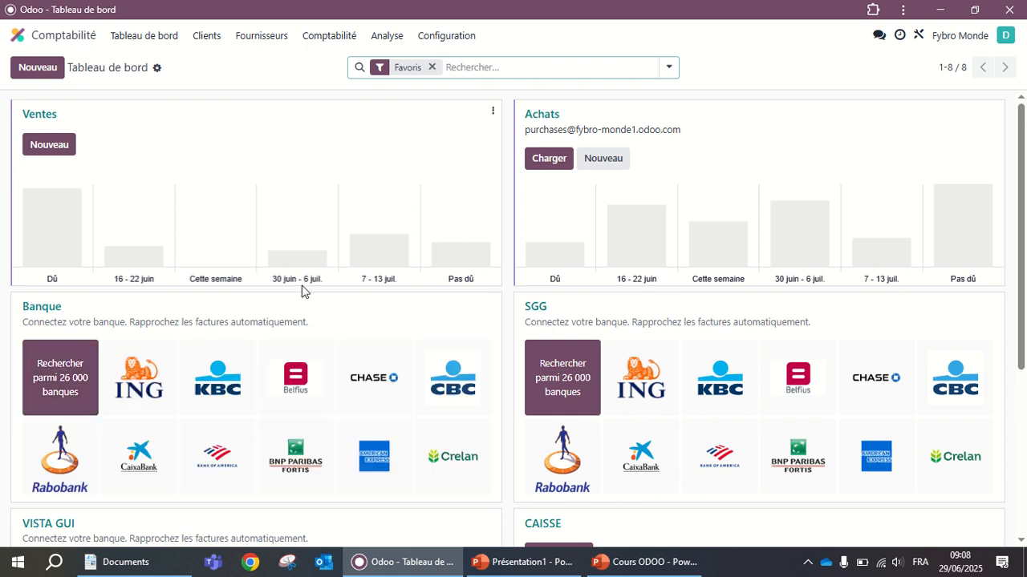
pyautogui.scroll(-3, 299, 317)
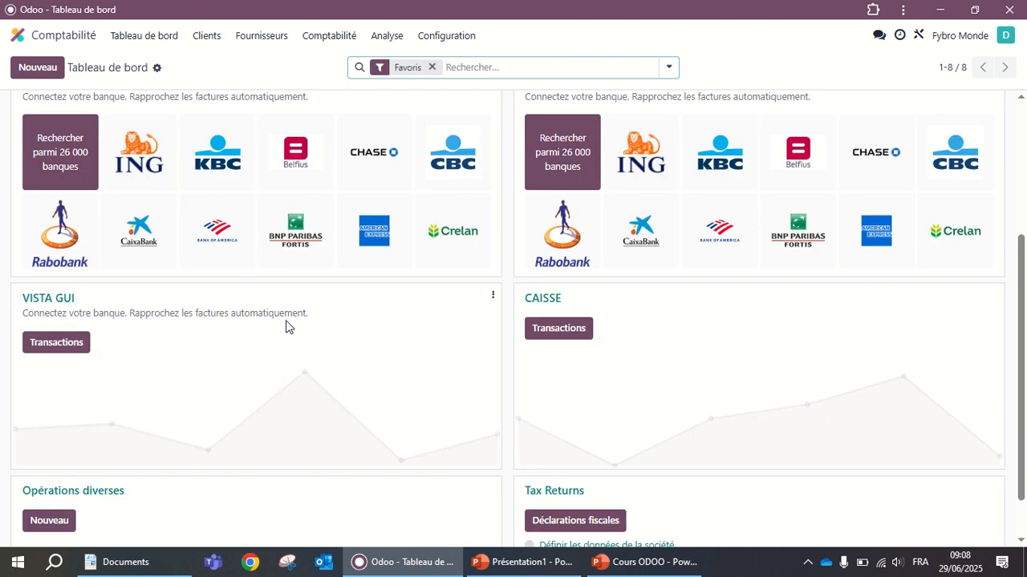
pyautogui.click(69, 349)
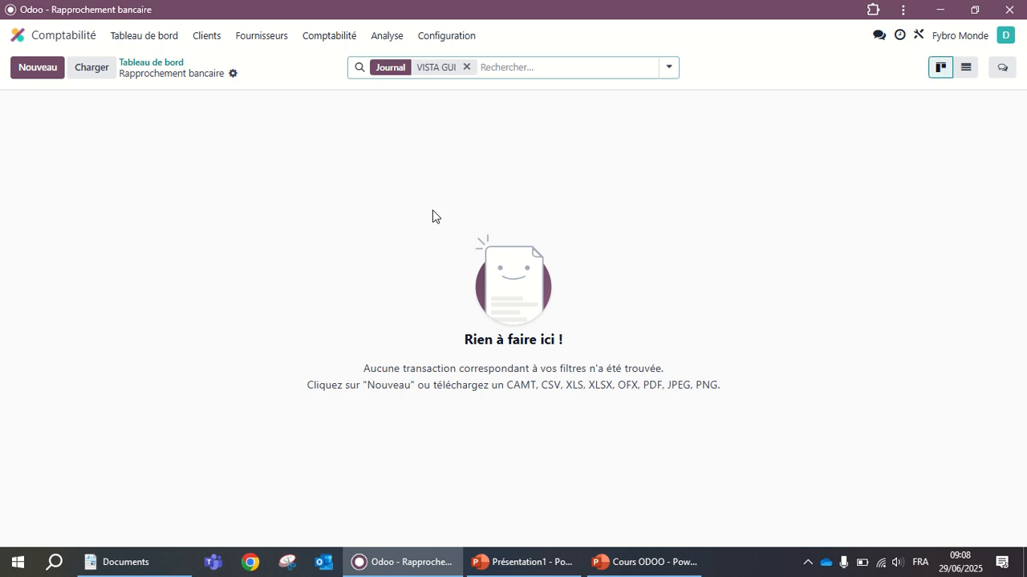
# Examine the unreconciled supplier and customer entries grouped by account and partner, and view the automatic reconciliation options.
pyautogui.moveTo(363, 21)
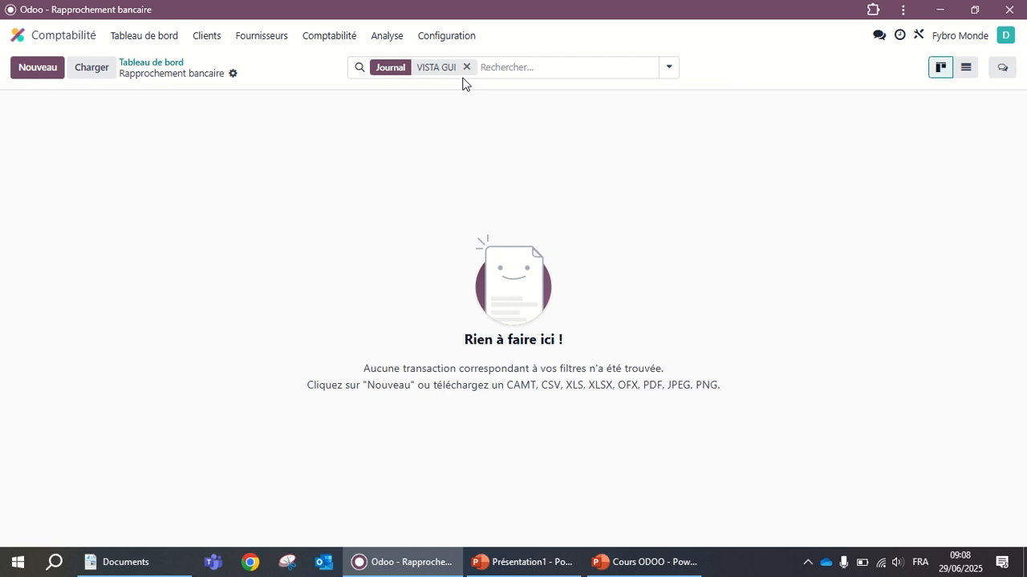
pyautogui.click(467, 67)
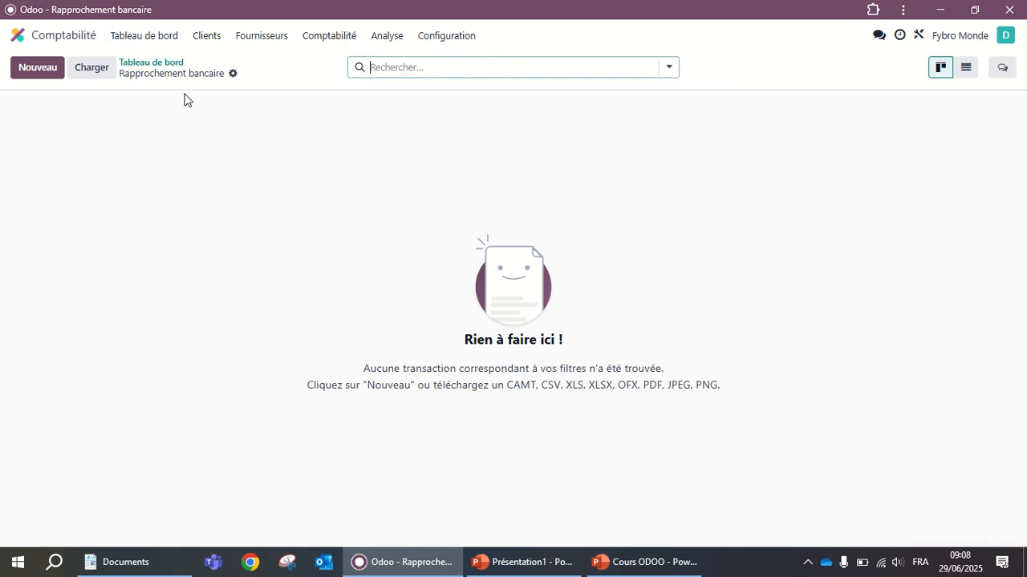
pyautogui.click(331, 42)
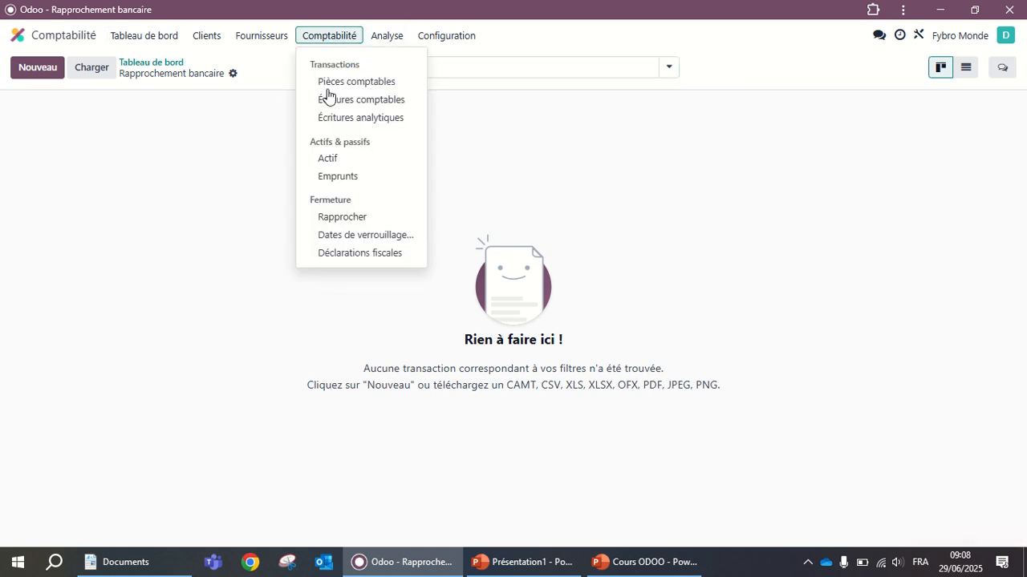
pyautogui.click(362, 222)
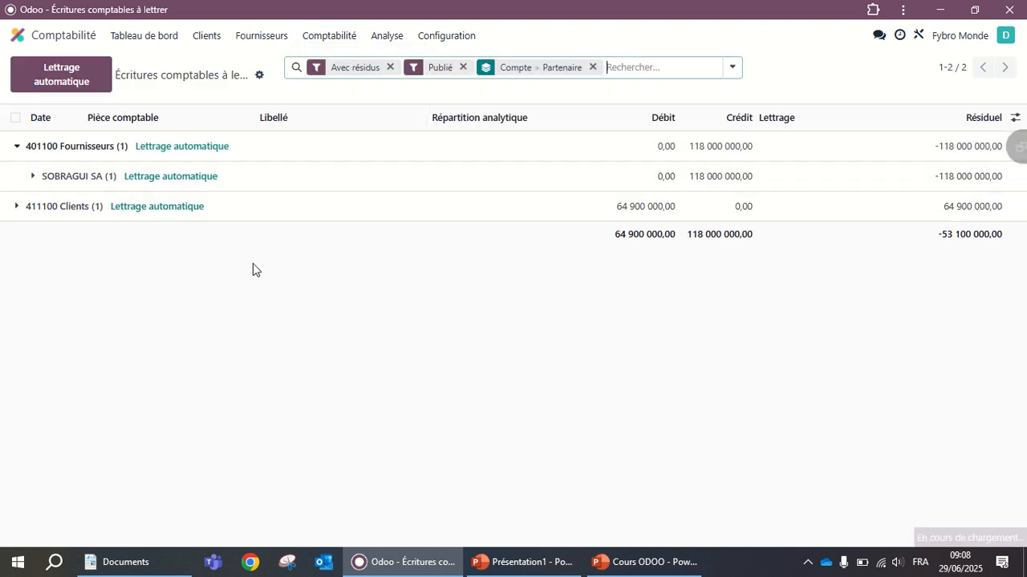
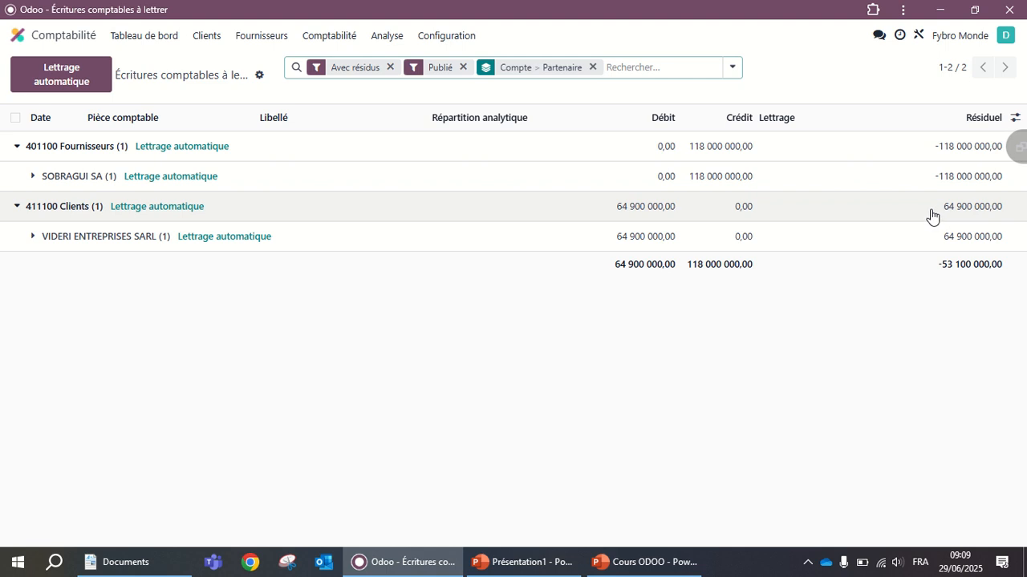
pyautogui.click(69, 79)
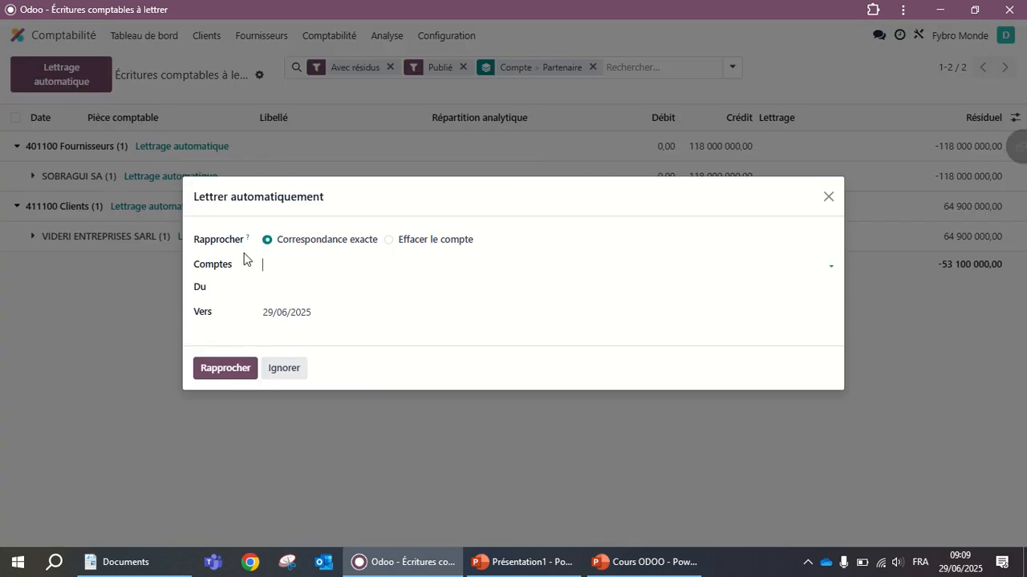
pyautogui.click(828, 197)
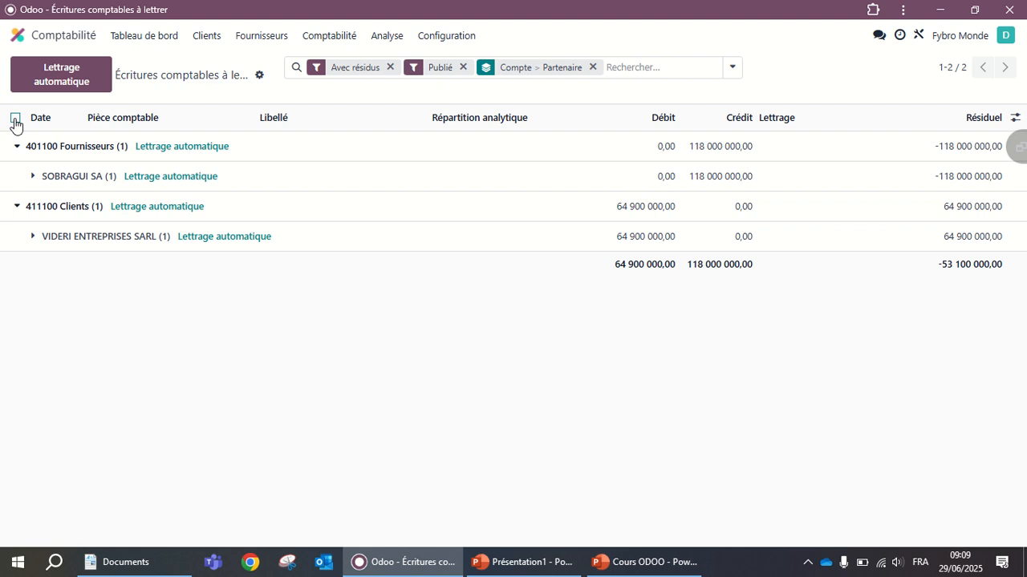
pyautogui.click(16, 121)
pyautogui.click(16, 104)
# Review the sales, purchase, bank, cash, miscellaneous operations and tax return sections of the accounting dashboard.
pyautogui.click(150, 40)
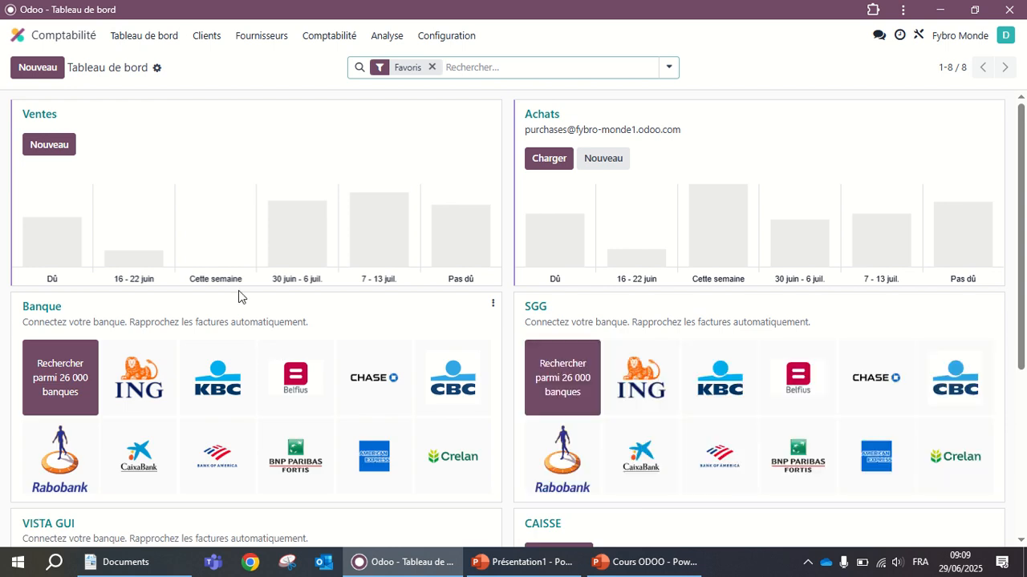
pyautogui.scroll(-4, 310, 225)
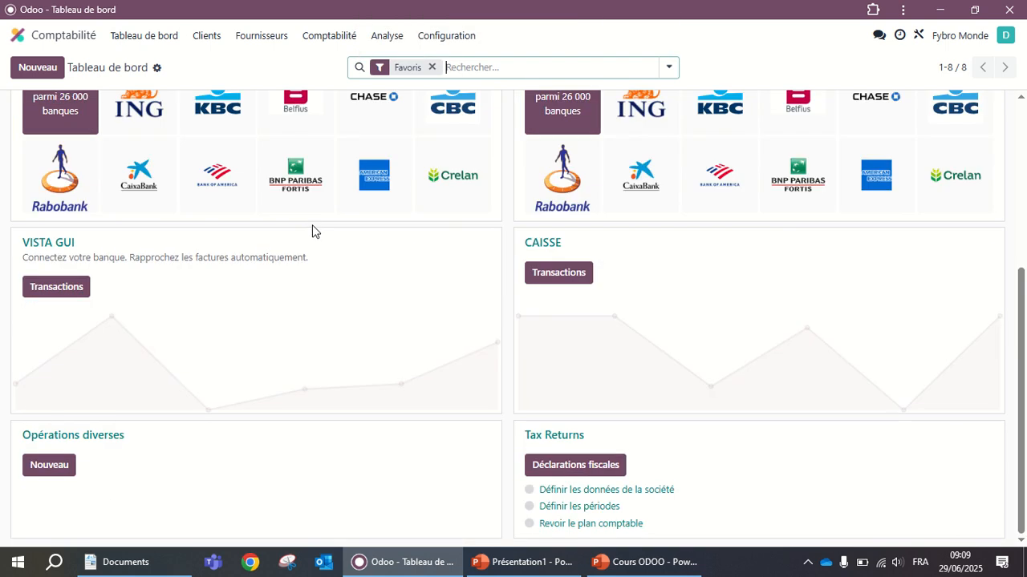
pyautogui.scroll(3, 323, 241)
pyautogui.scroll(-3, 327, 237)
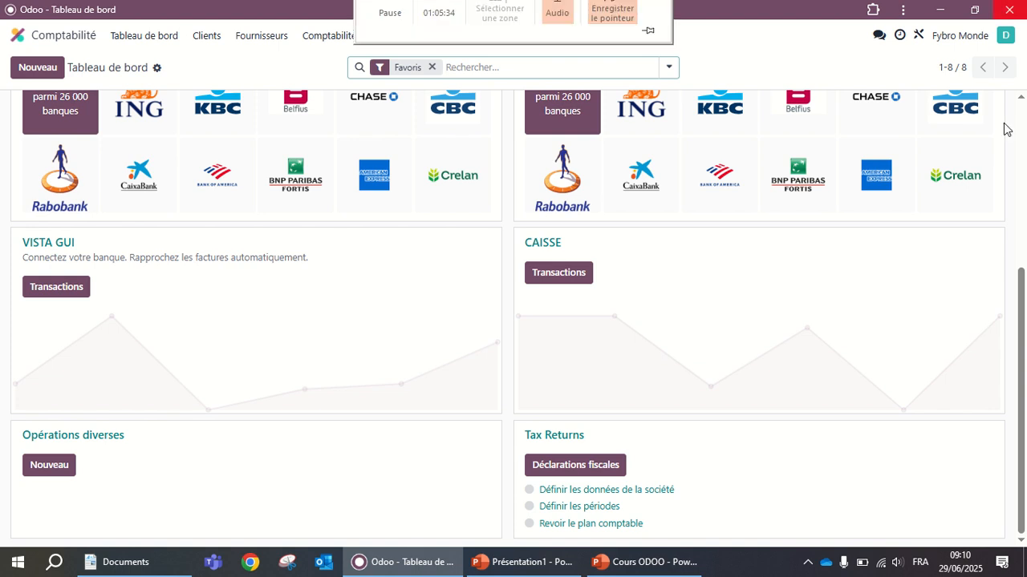
pyautogui.scroll(4, 718, 469)
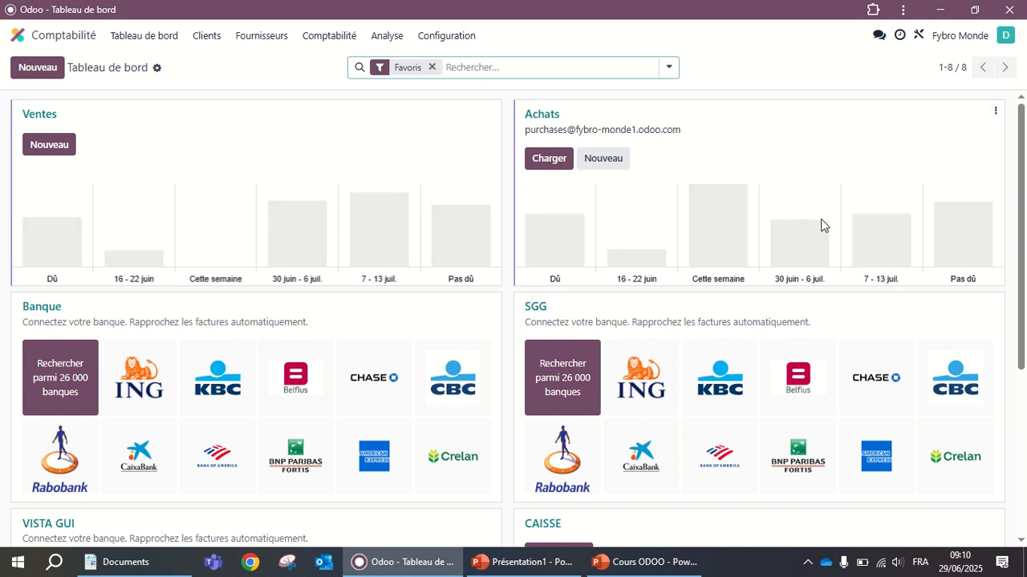
pyautogui.scroll(-1, 697, 265)
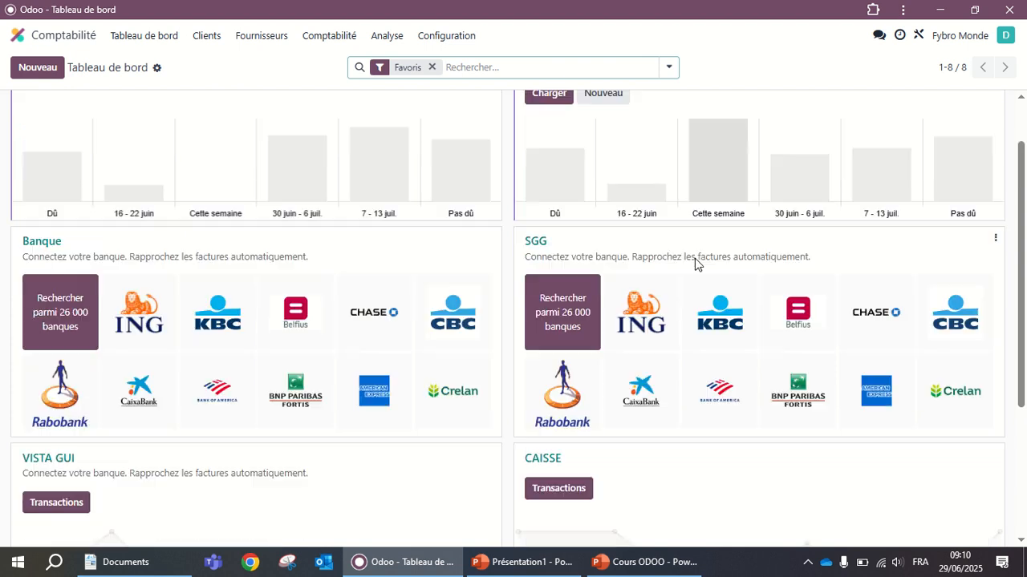
pyautogui.scroll(-3, 694, 252)
pyautogui.scroll(2, 694, 252)
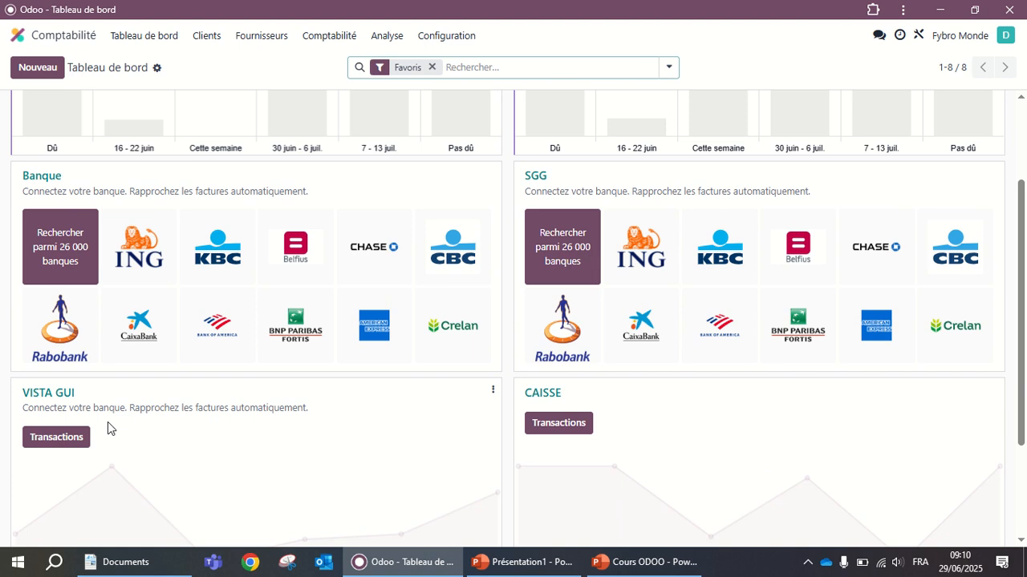
pyautogui.scroll(-3, 109, 424)
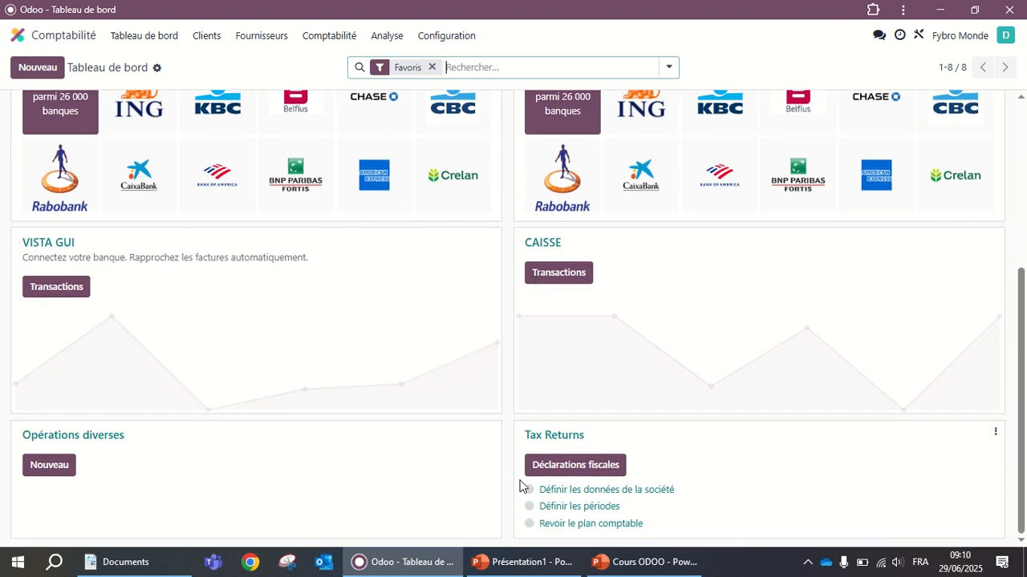
pyautogui.scroll(5, 602, 397)
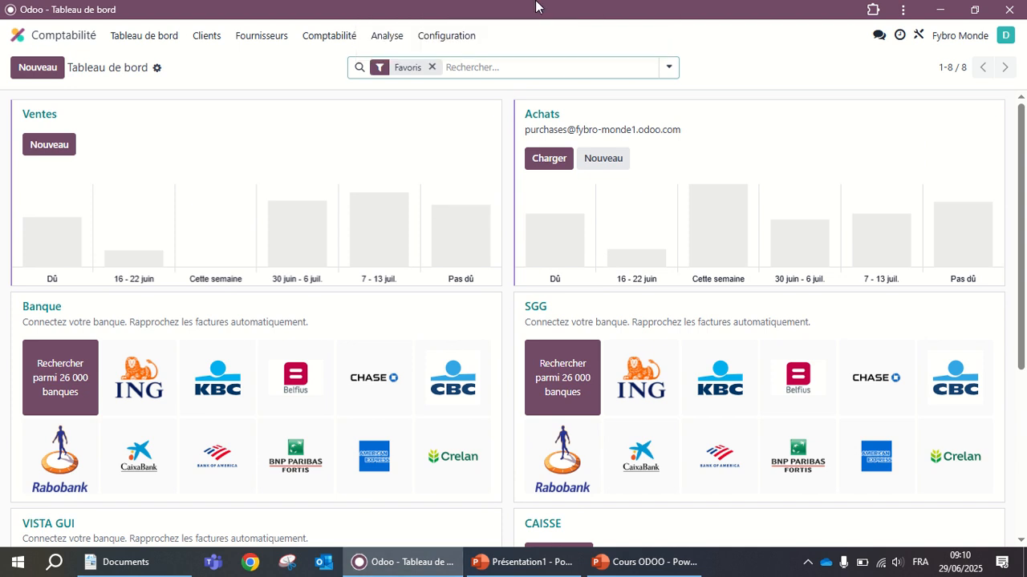
pyautogui.moveTo(498, 5)
pyautogui.click(654, 562)
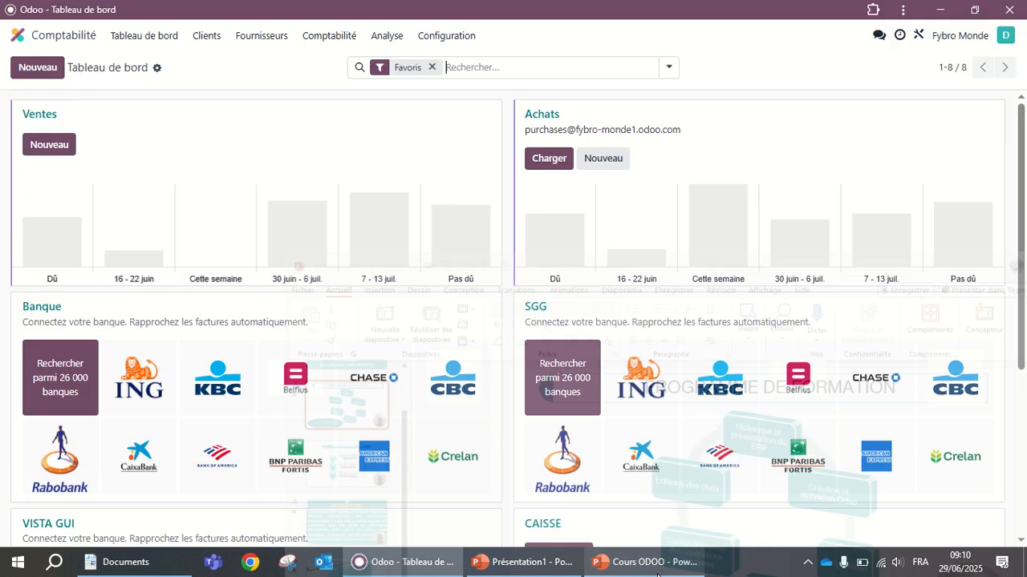
pyautogui.click(654, 565)
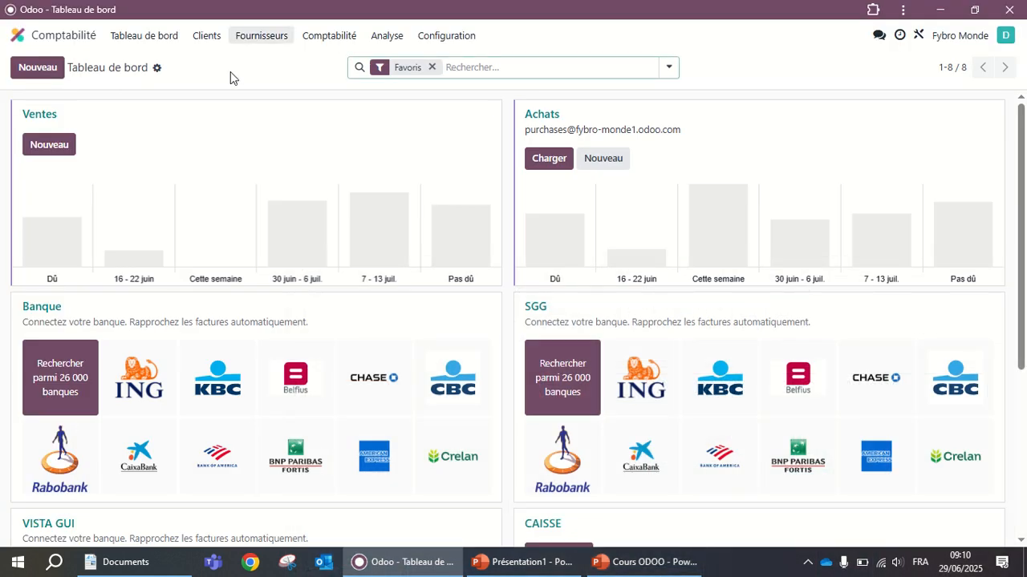
# Open the Bilan report and examine its assets, liabilities and equity balances.
pyautogui.click(386, 38)
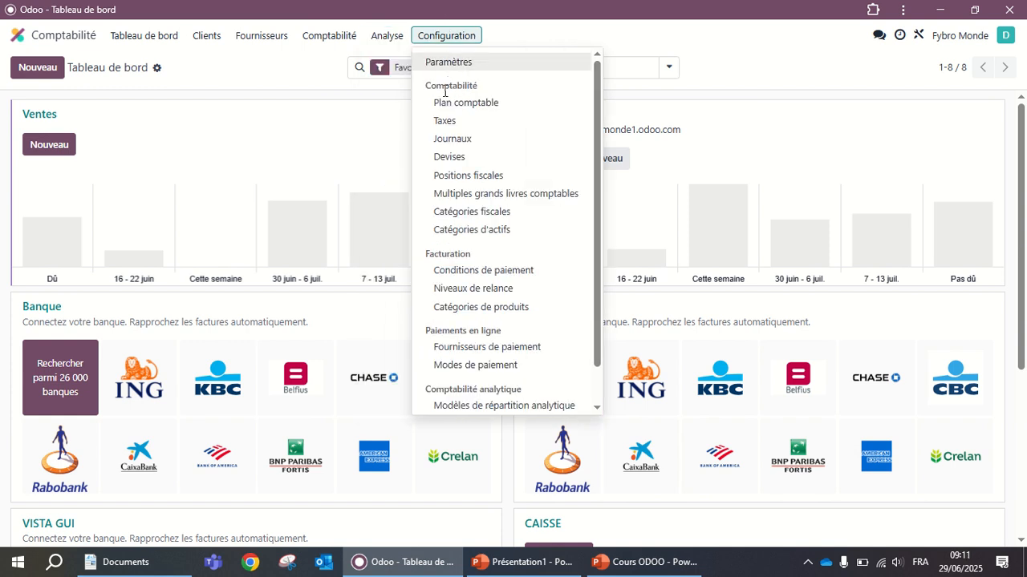
pyautogui.moveTo(385, 35)
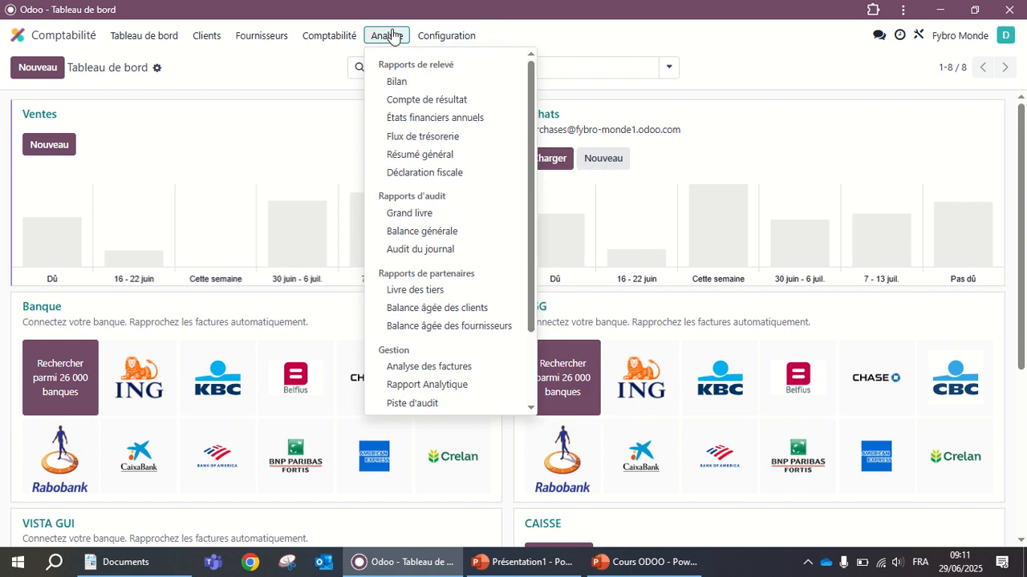
pyautogui.click(393, 84)
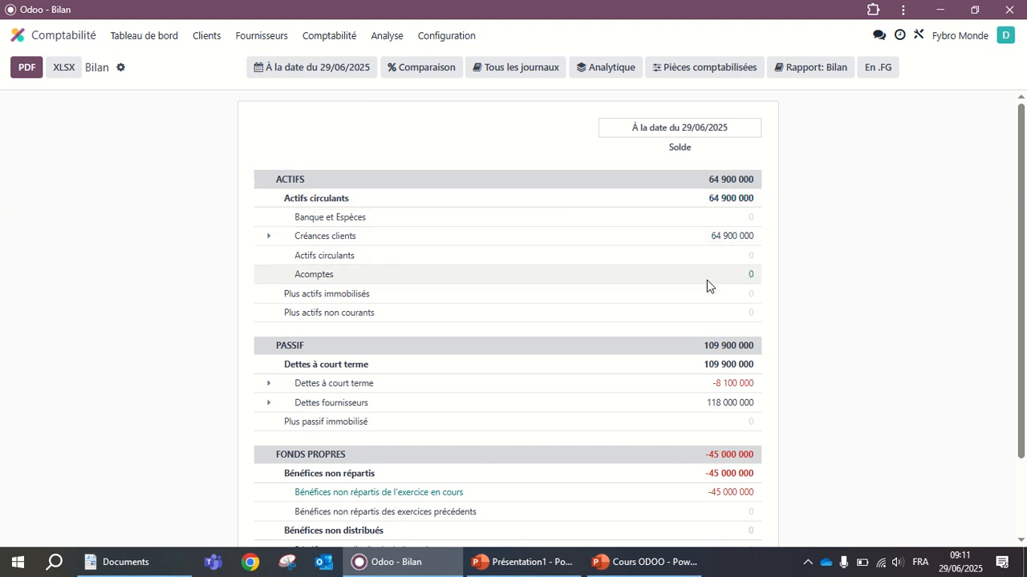
pyautogui.scroll(-1, 704, 385)
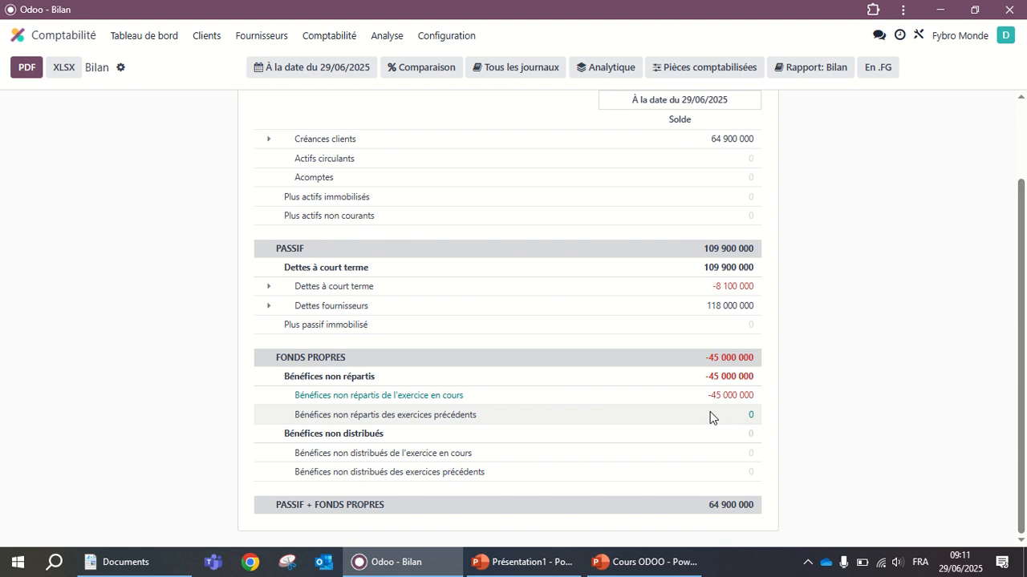
pyautogui.scroll(2, 711, 417)
pyautogui.scroll(-2, 705, 417)
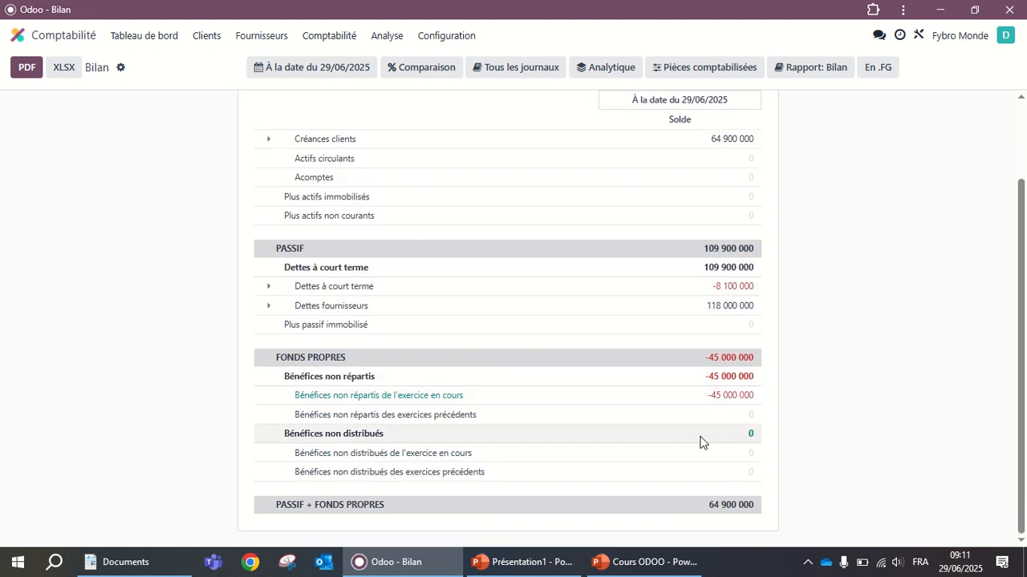
pyautogui.scroll(1, 699, 442)
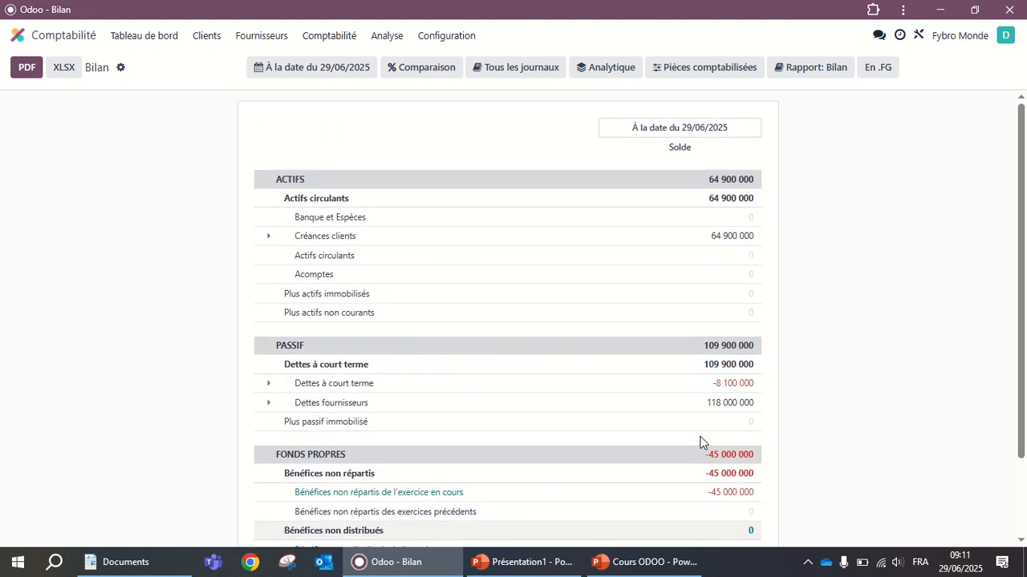
# Expand Dettes fournisseurs under the balance sheet's liabilities to view its account detail.
pyautogui.click(384, 37)
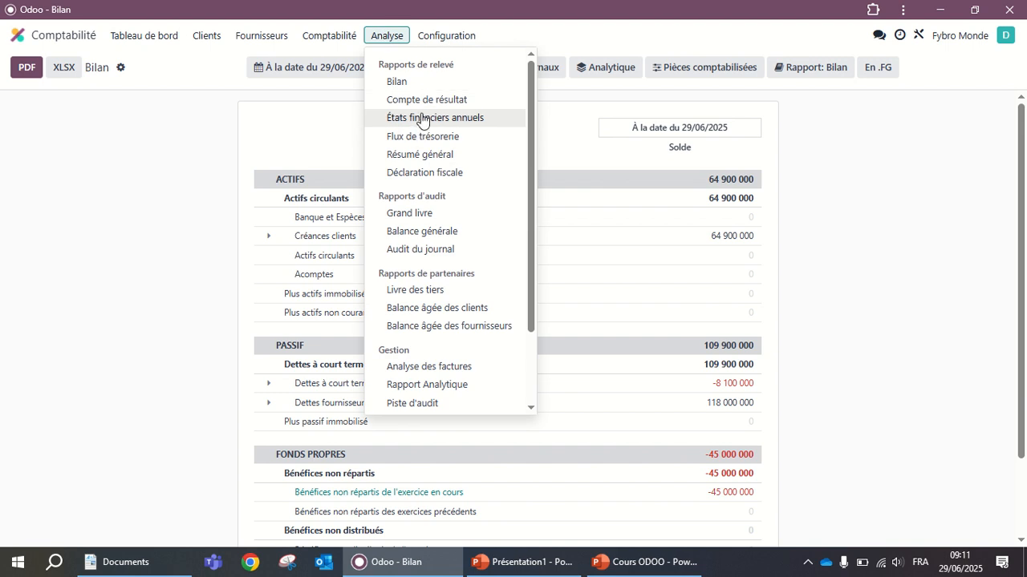
pyautogui.click(644, 275)
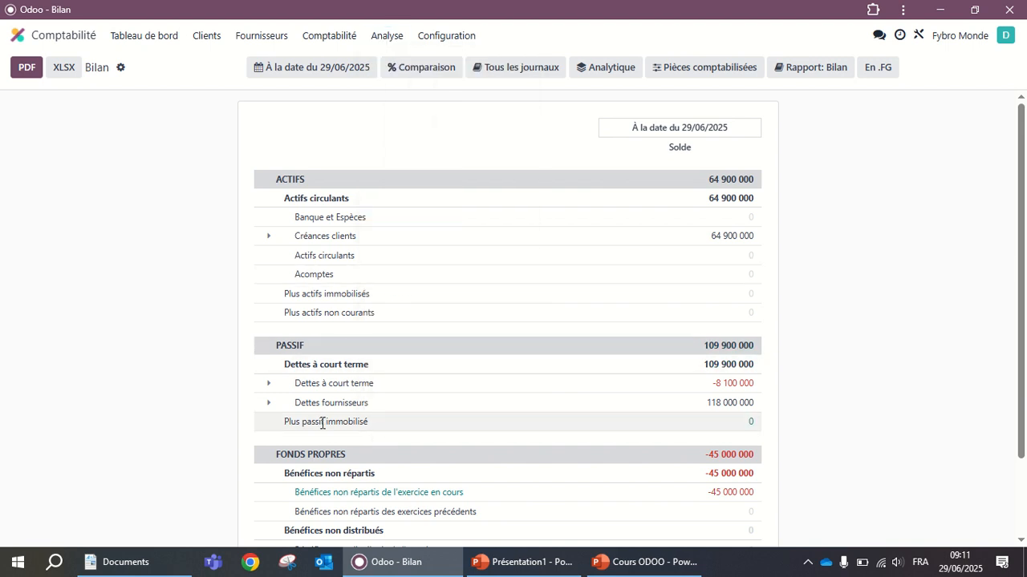
pyautogui.scroll(-1, 369, 411)
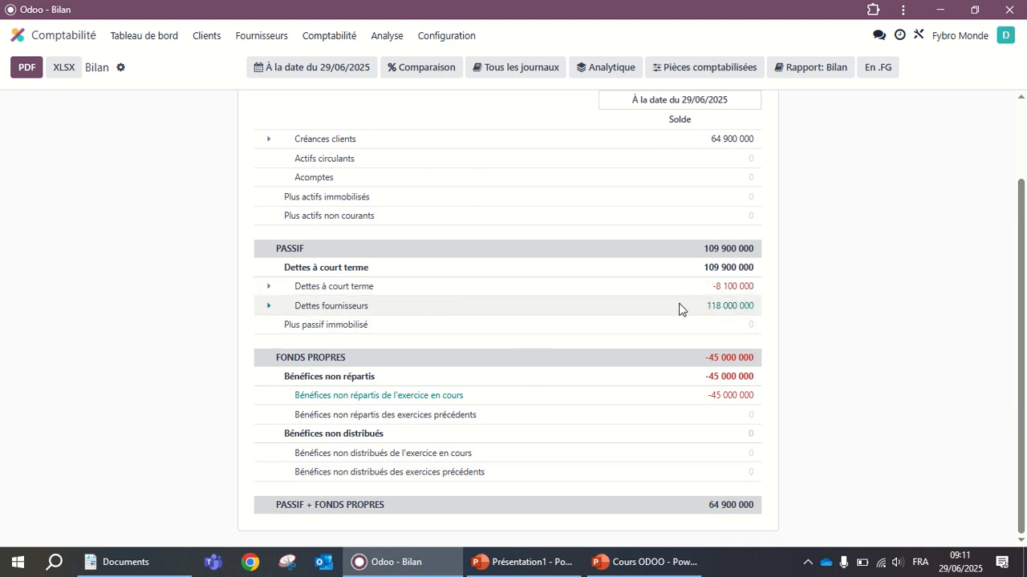
pyautogui.click(268, 306)
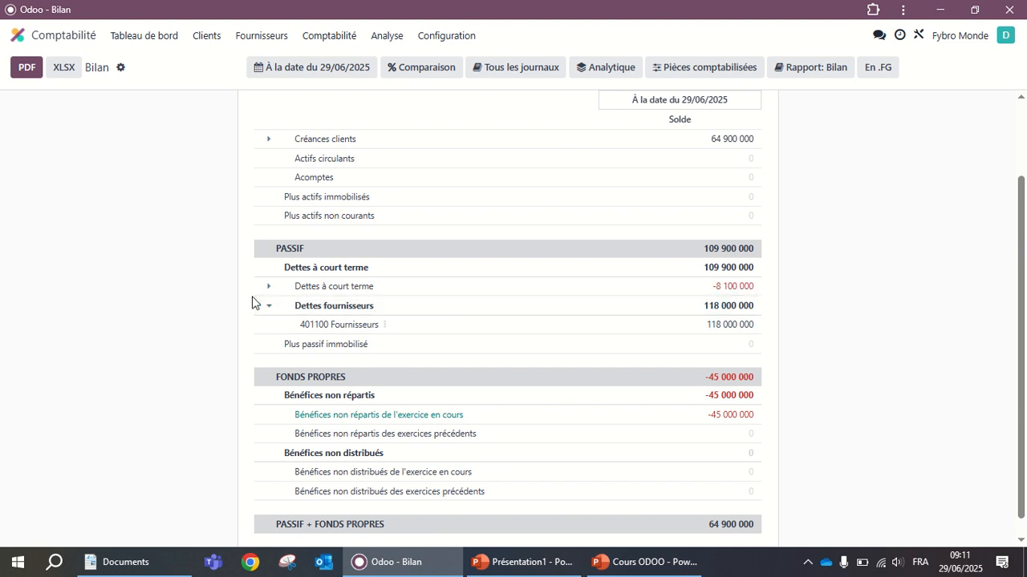
pyautogui.scroll(2, 409, 297)
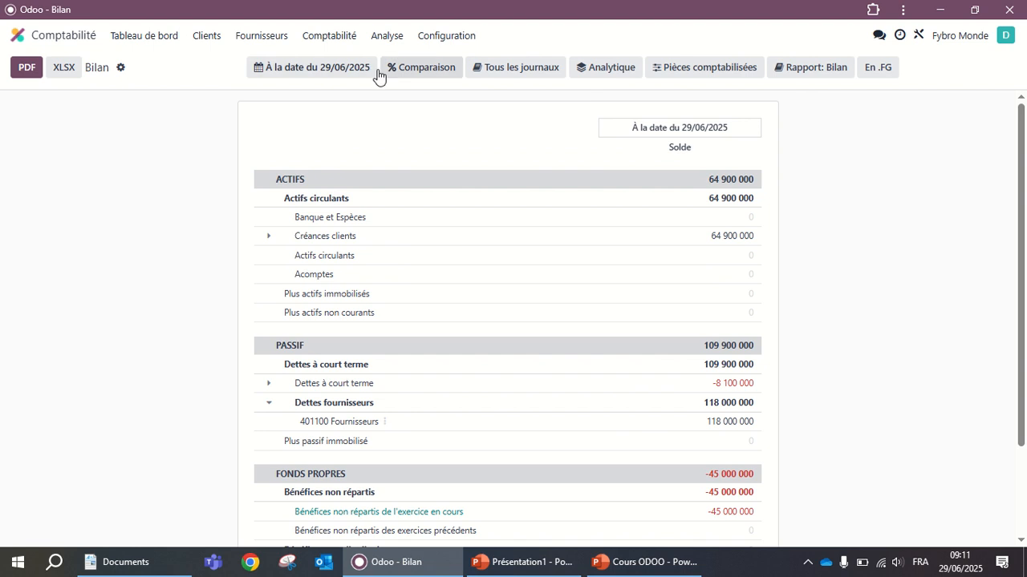
# Open the Compte de résultat report and expand Revenu to view its account detail.
pyautogui.click(382, 37)
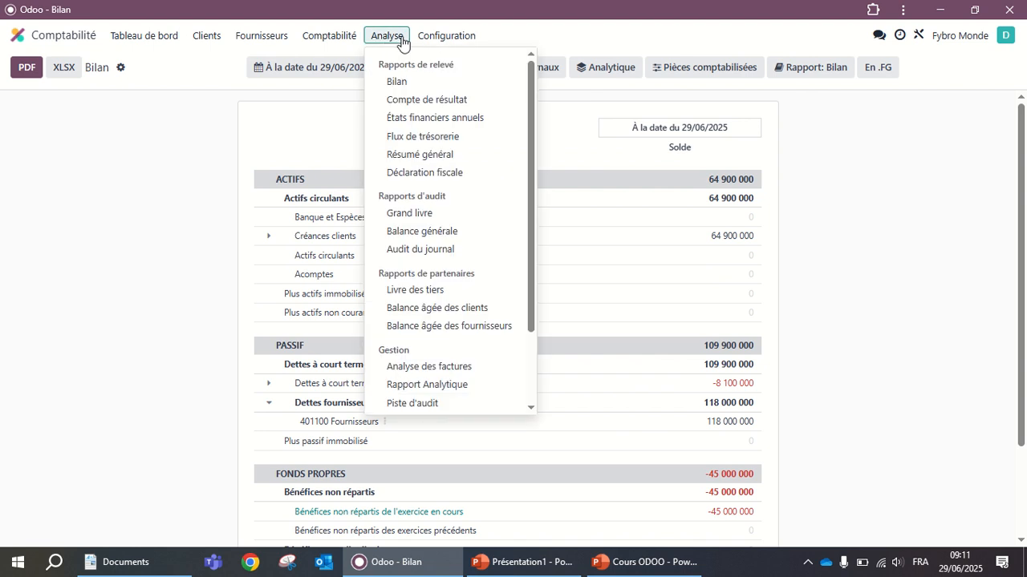
pyautogui.click(410, 100)
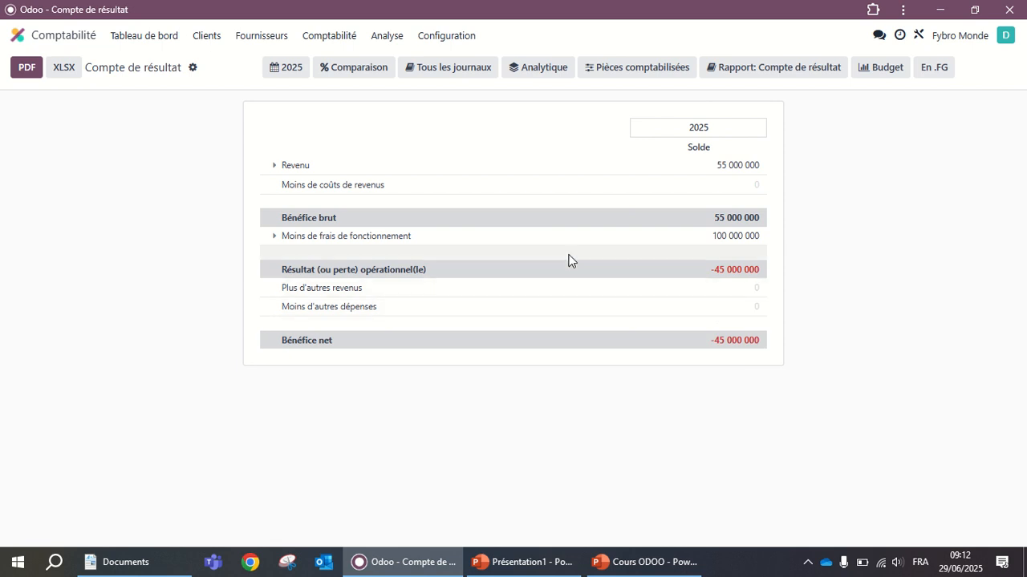
pyautogui.click(275, 167)
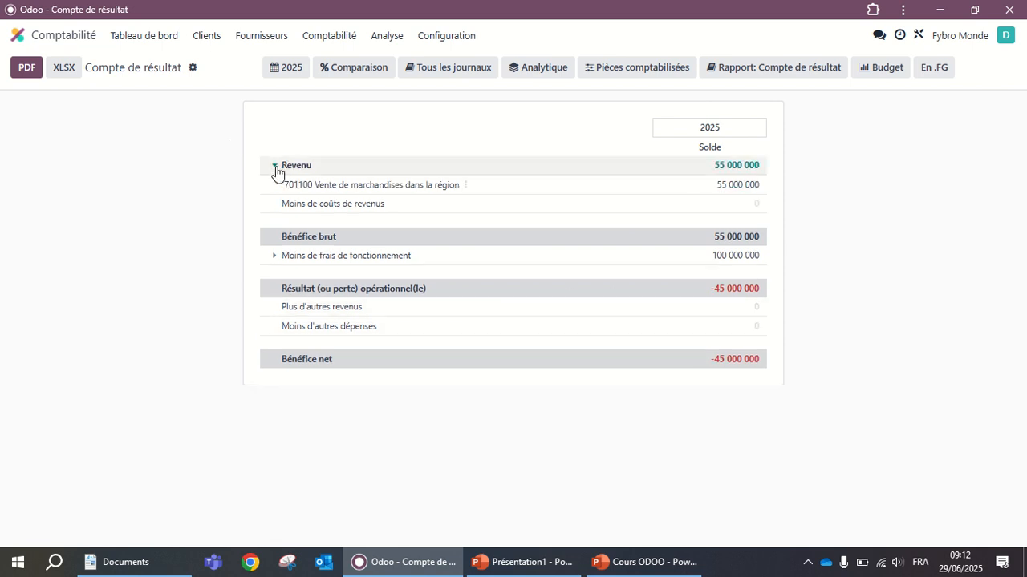
# Open the Flux de trésorerie report and examine its operating, investing, financing and unclassified cash flow sections.
pyautogui.click(387, 37)
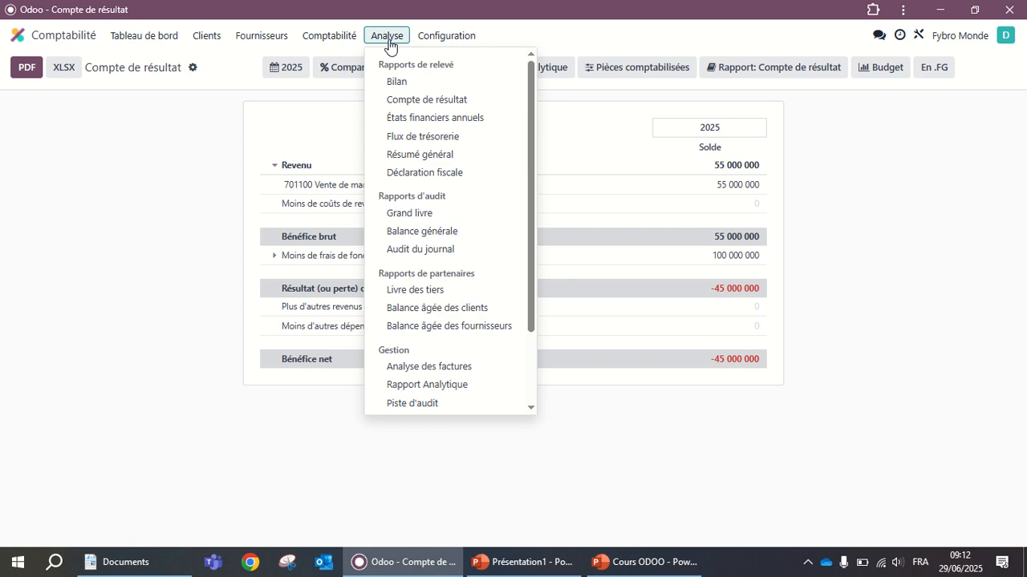
pyautogui.click(420, 138)
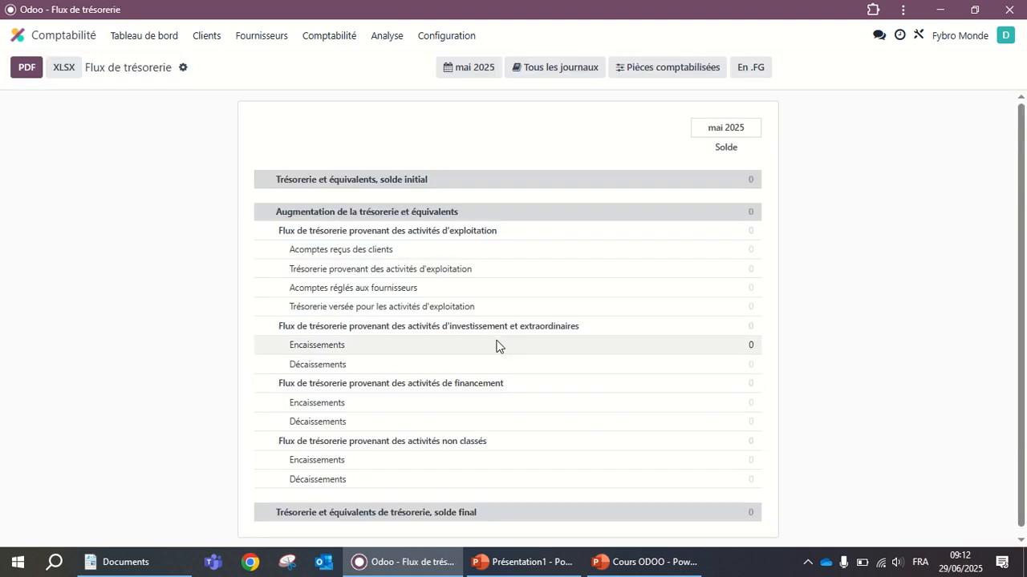
pyautogui.scroll(-1, 498, 399)
pyautogui.scroll(1, 500, 394)
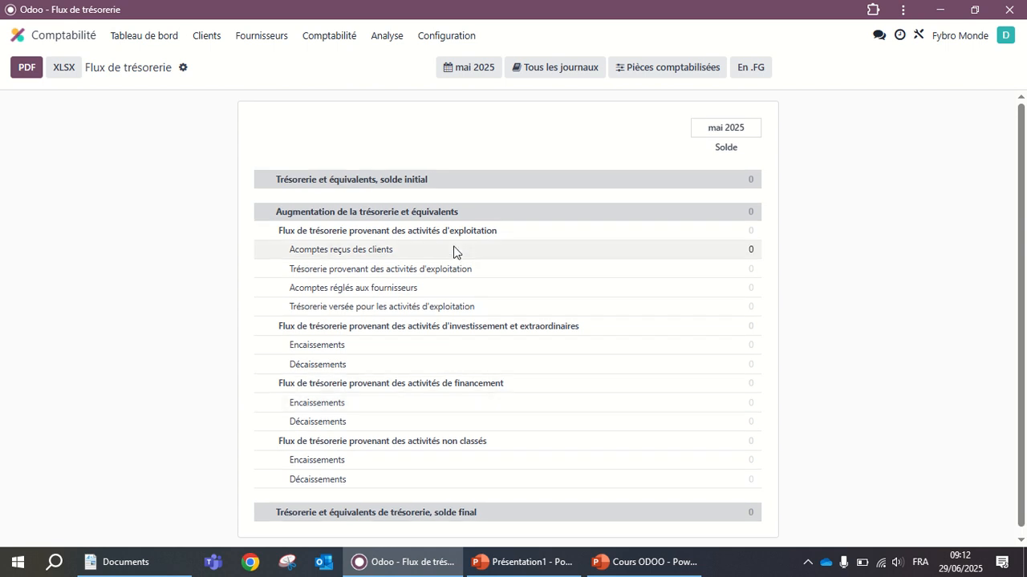
pyautogui.scroll(-1, 445, 289)
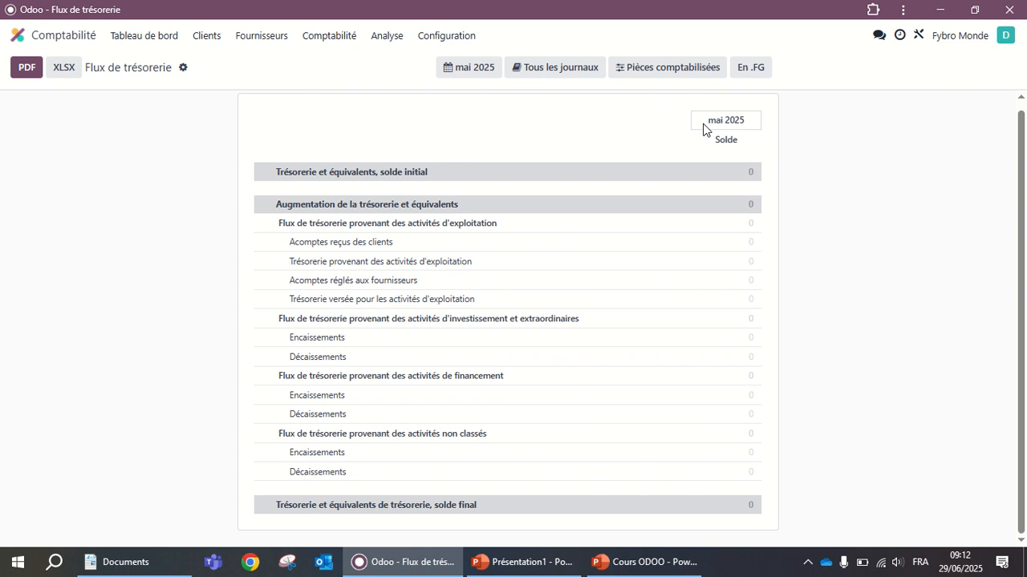
# Filter the Flux de trésorerie report to the Banque and VISTA GUI journals and set its period to juin 2025.
pyautogui.scroll(1, 722, 147)
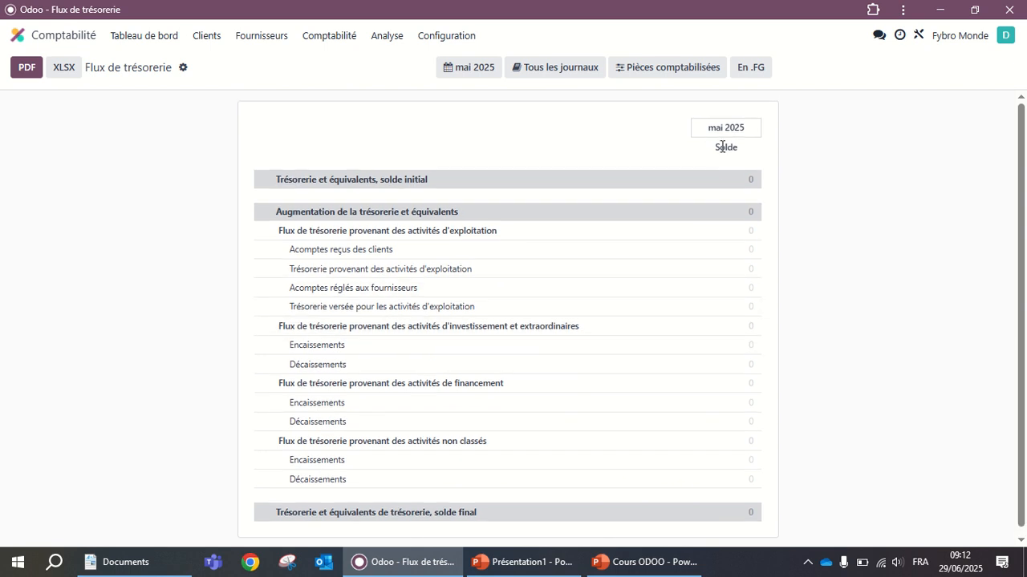
pyautogui.click(550, 71)
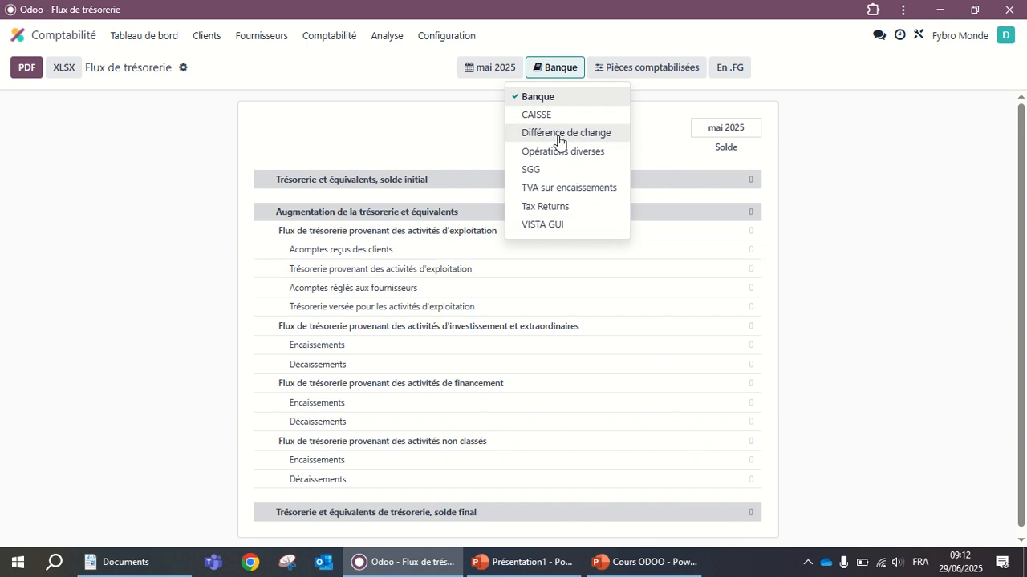
pyautogui.click(553, 224)
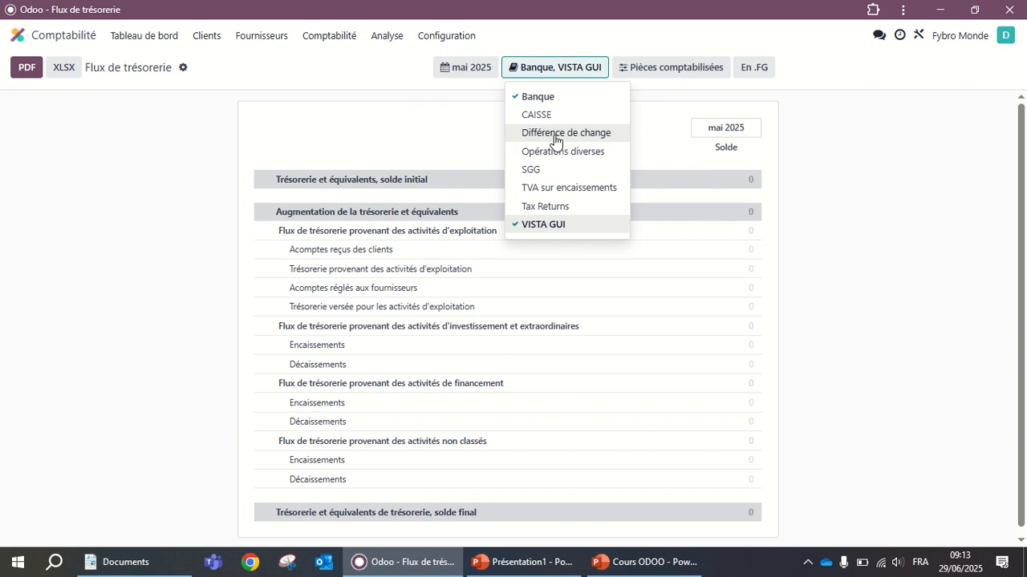
pyautogui.click(411, 143)
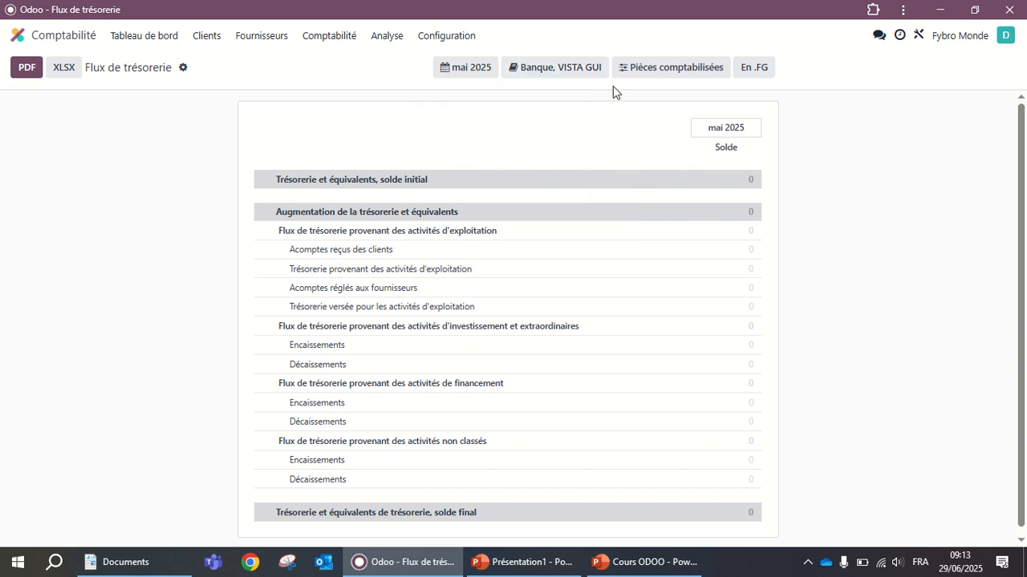
pyautogui.click(551, 72)
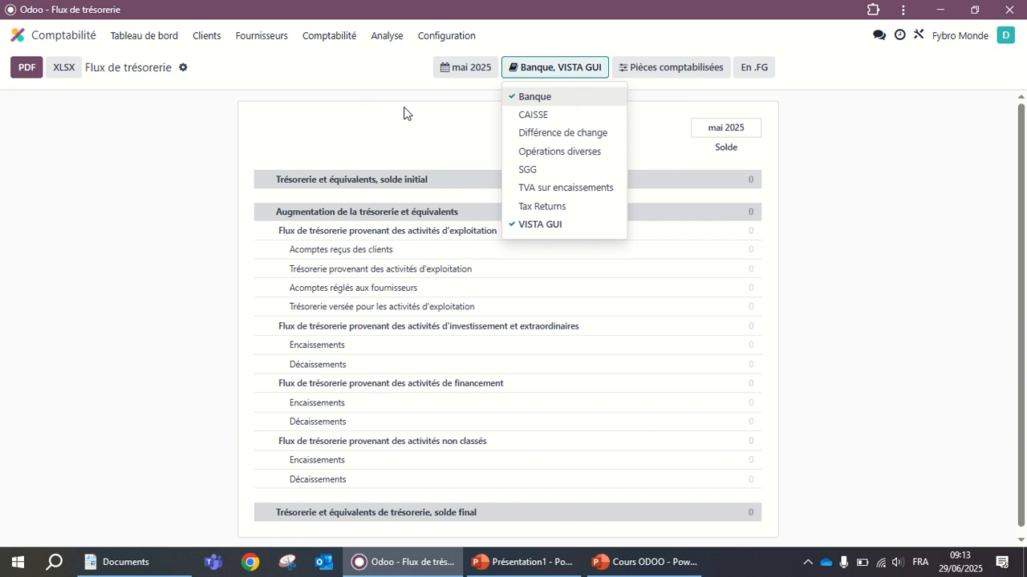
pyautogui.click(382, 122)
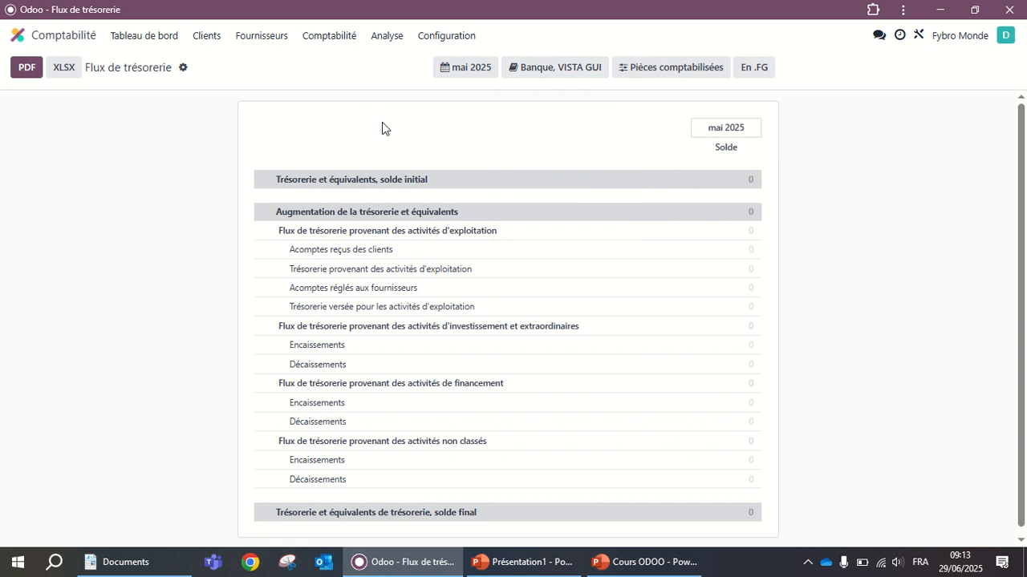
pyautogui.click(478, 67)
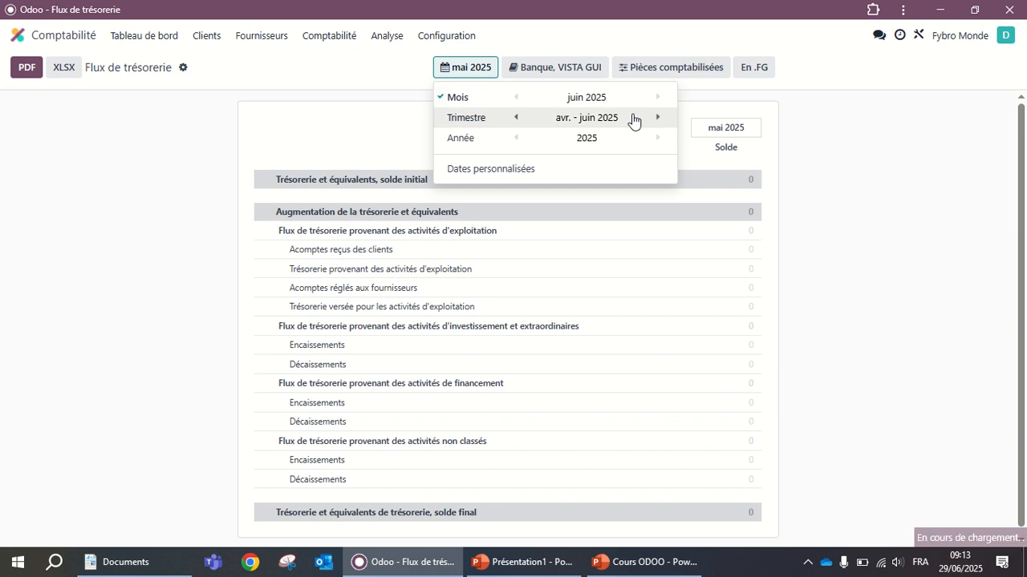
pyautogui.moveTo(566, 295); pyautogui.dragTo(567, 298)
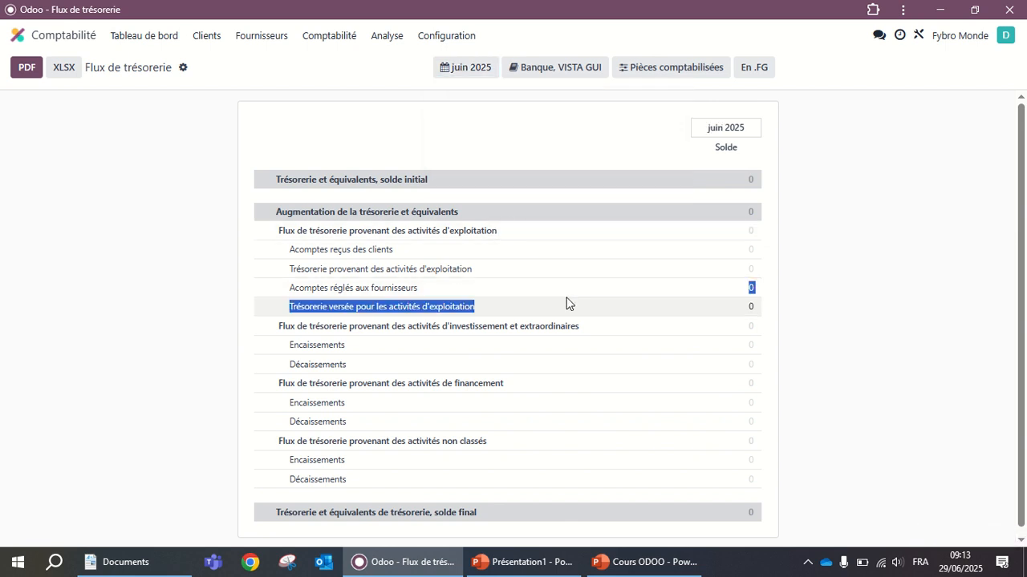
# Open the Grand livre report and expand account 401100 Fournisseurs to view its entries.
pyautogui.click(387, 38)
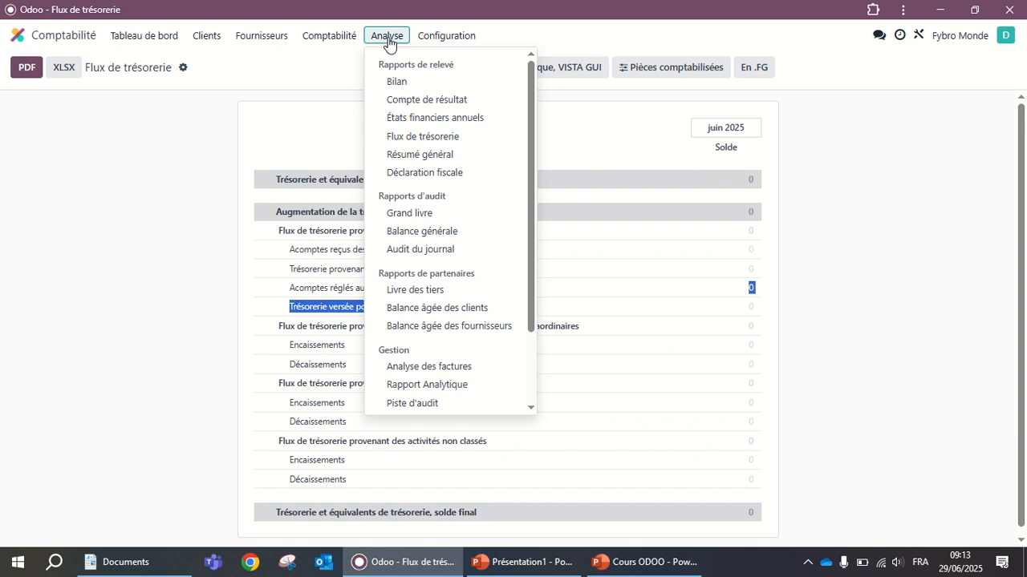
pyautogui.click(419, 212)
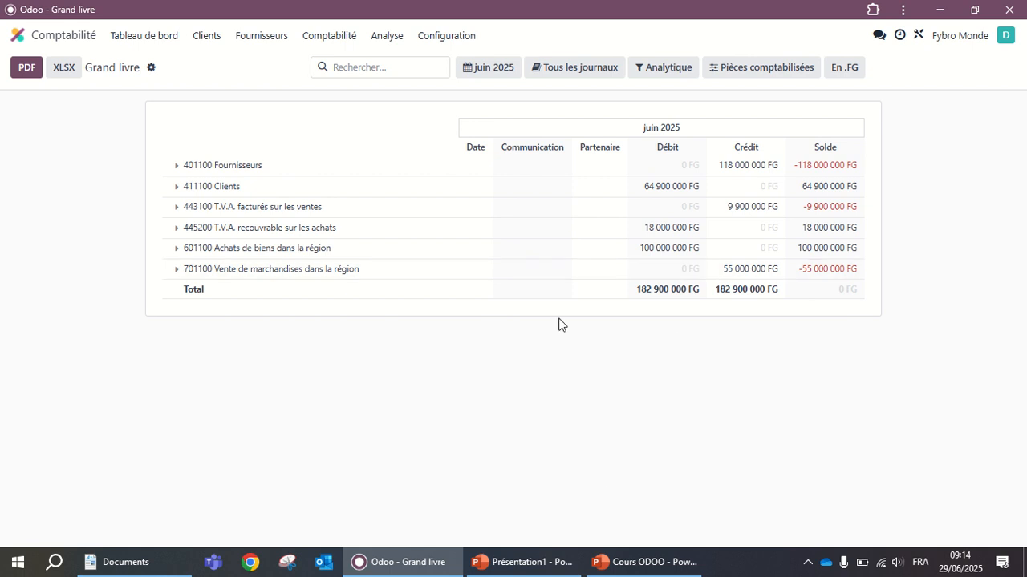
pyautogui.click(175, 170)
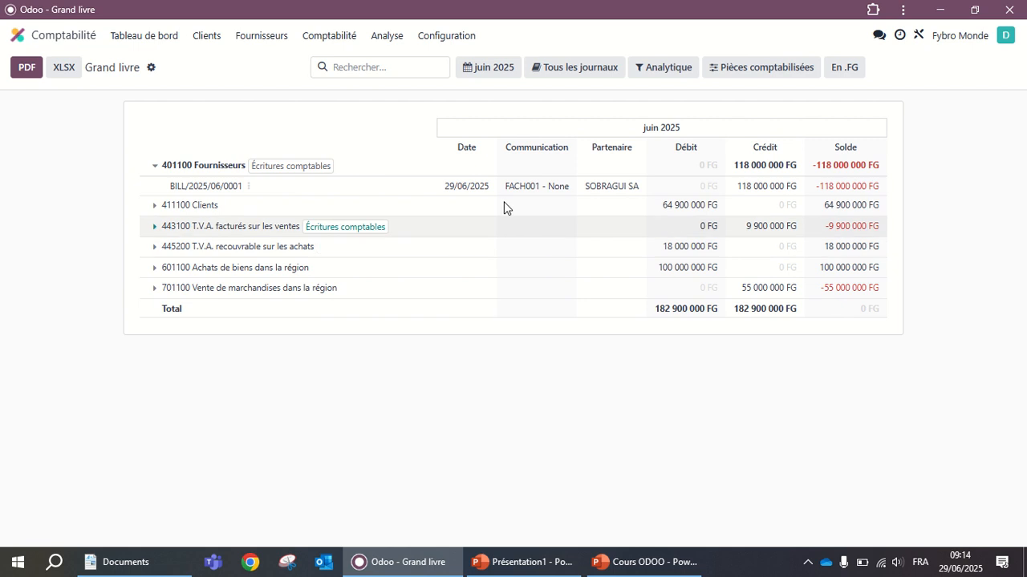
# Open the Déclaration fiscale report and look over the other audit, partner and management reports available.
pyautogui.click(389, 41)
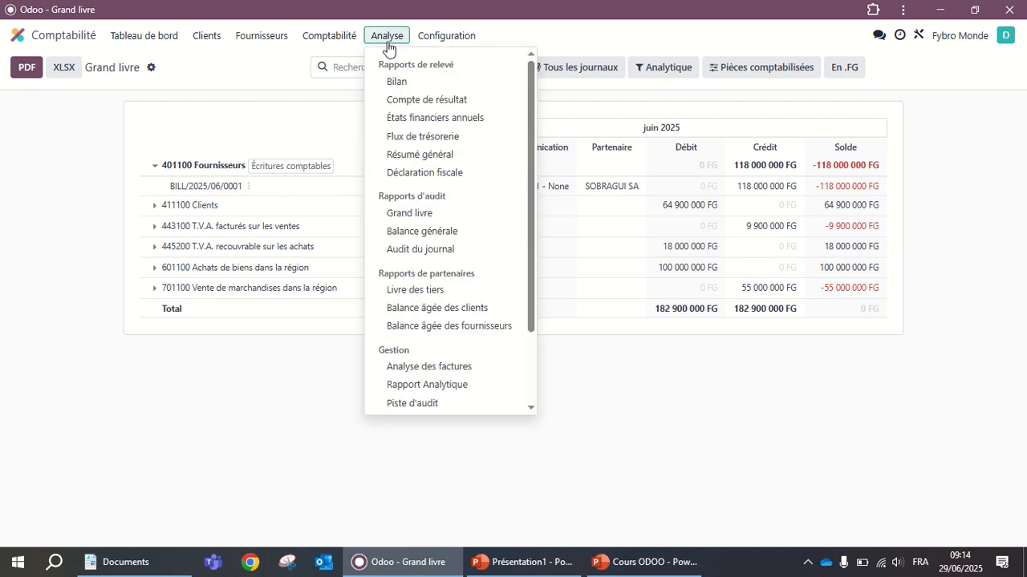
pyautogui.click(415, 175)
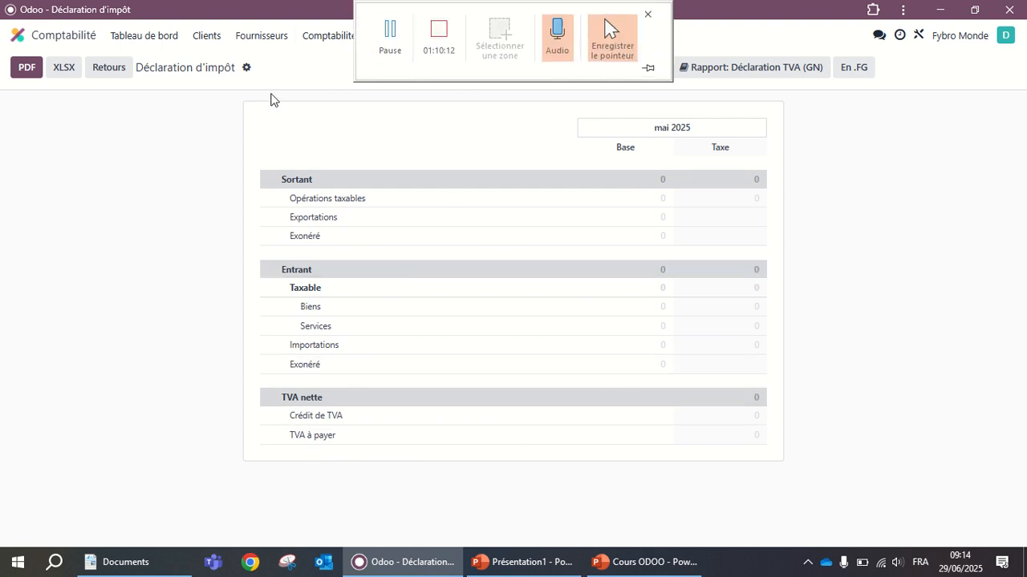
pyautogui.click(387, 35)
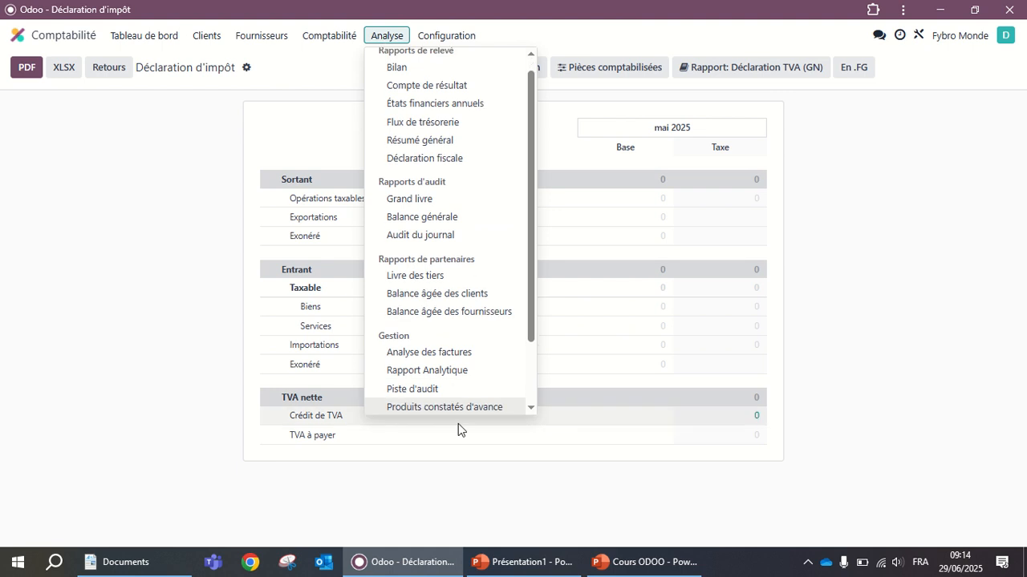
pyautogui.scroll(-2, 405, 389)
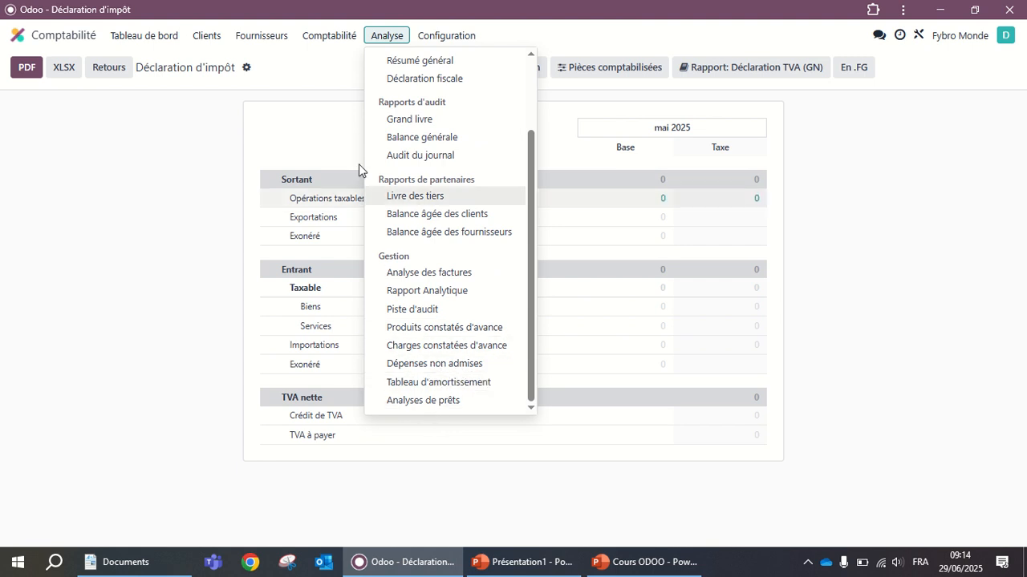
pyautogui.click(121, 301)
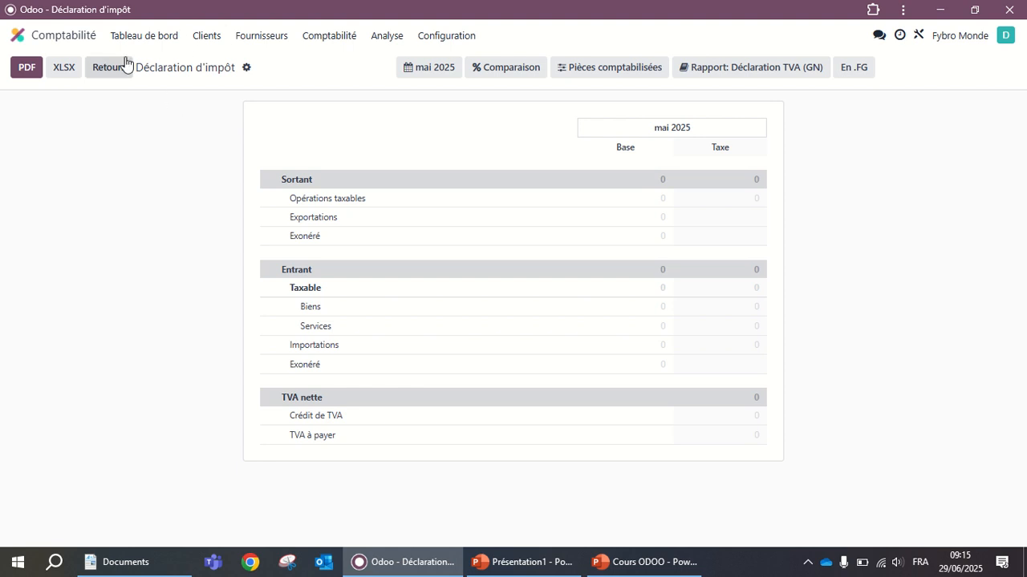
# Return to the accounting dashboard and look over its sales, purchase, bank, cash and tax return journals.
pyautogui.click(146, 38)
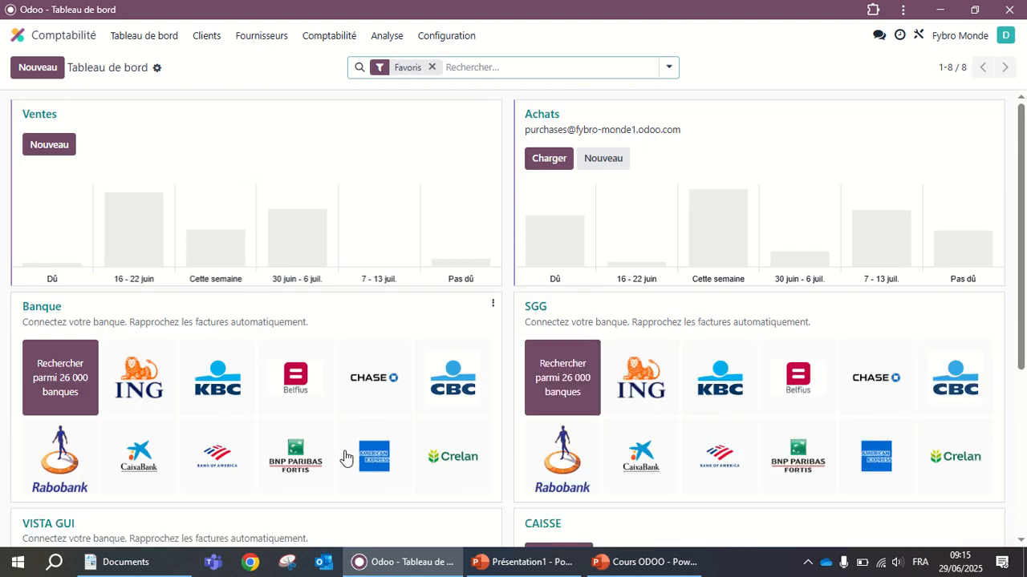
pyautogui.scroll(-3, 458, 401)
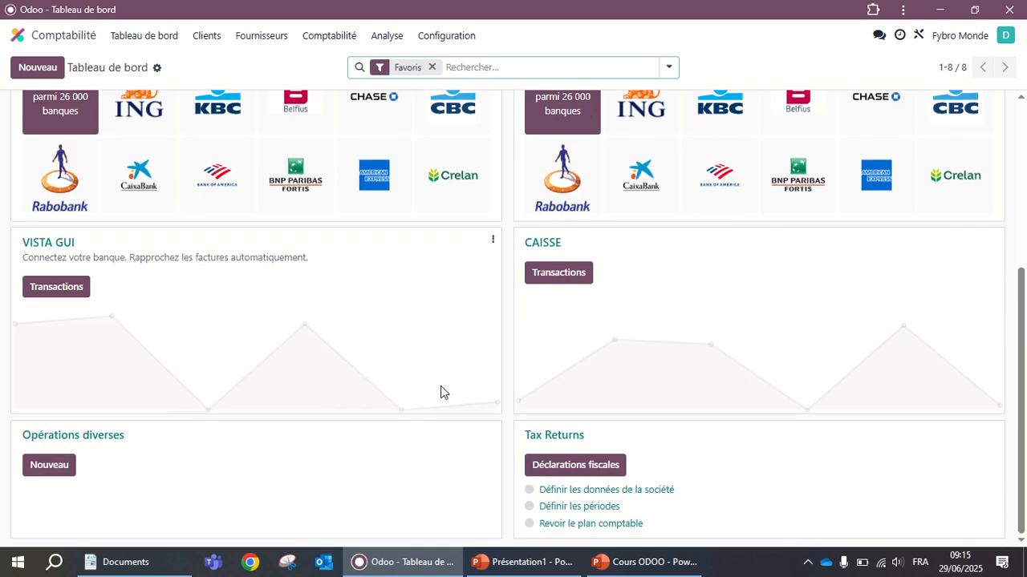
pyautogui.scroll(3, 442, 392)
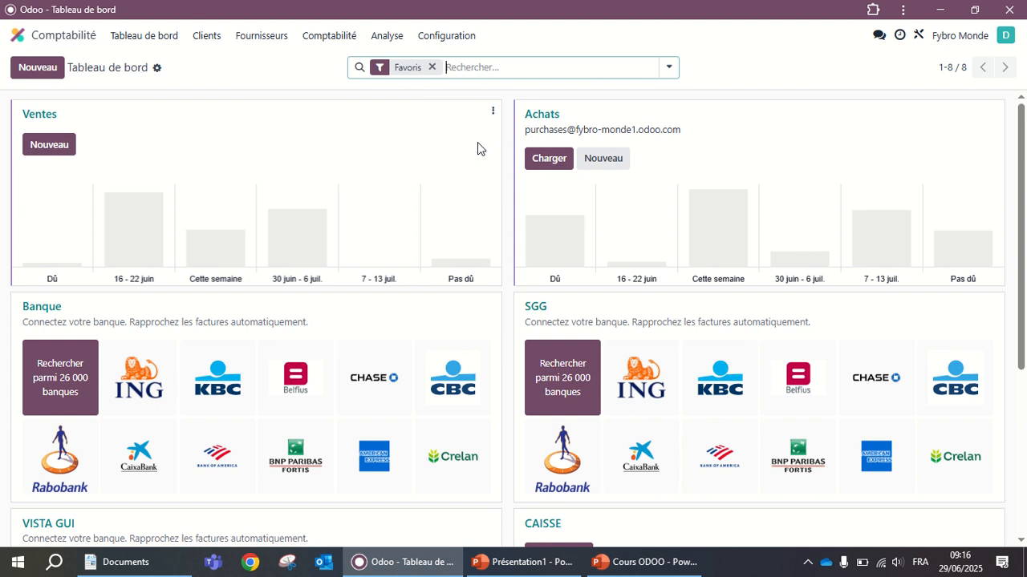
pyautogui.click(143, 42)
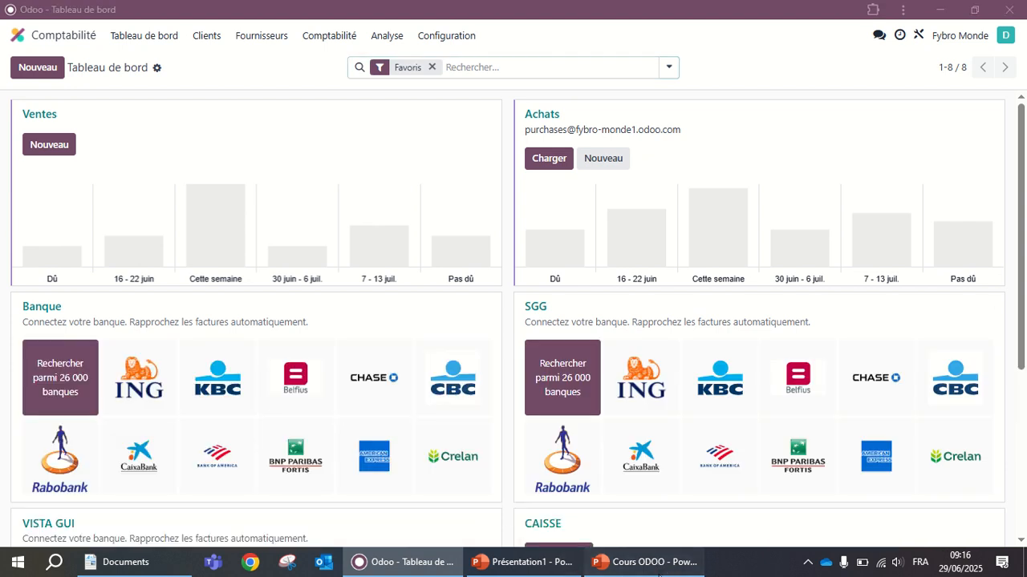
# Switch to the Cours ODOO presentation in PowerPoint to view the training programme slide.
pyautogui.click(661, 572)
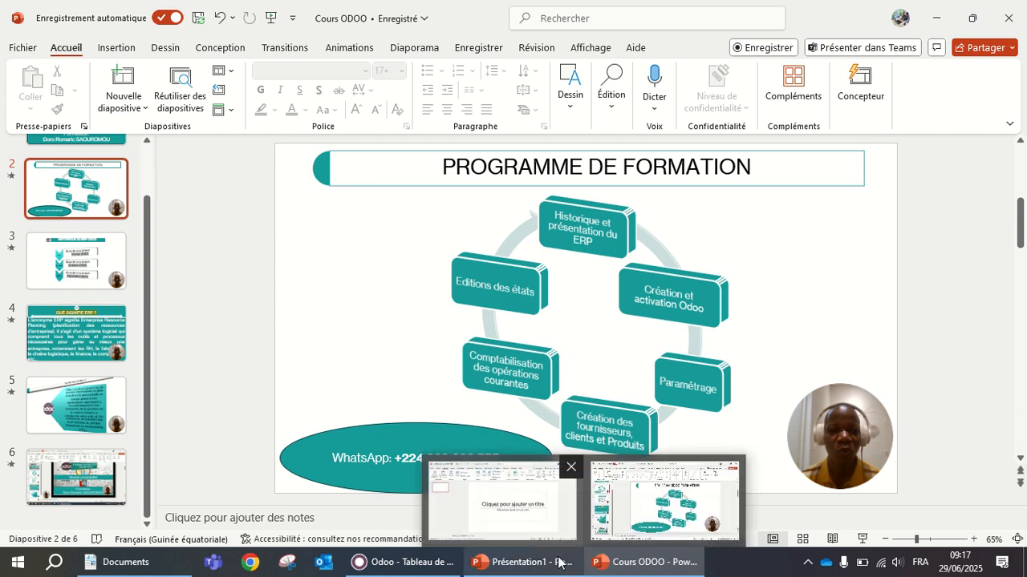
pyautogui.moveTo(422, 11)
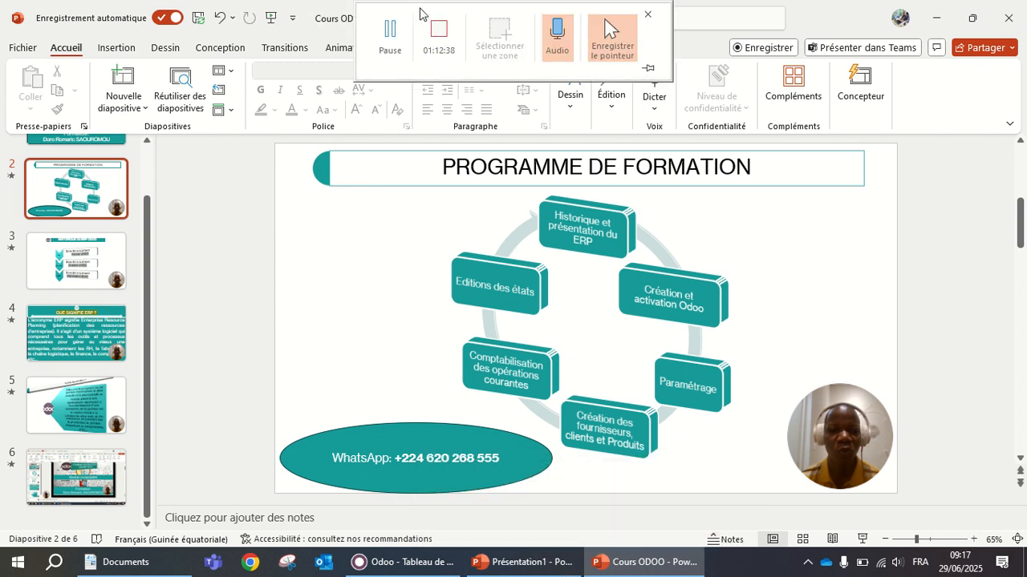